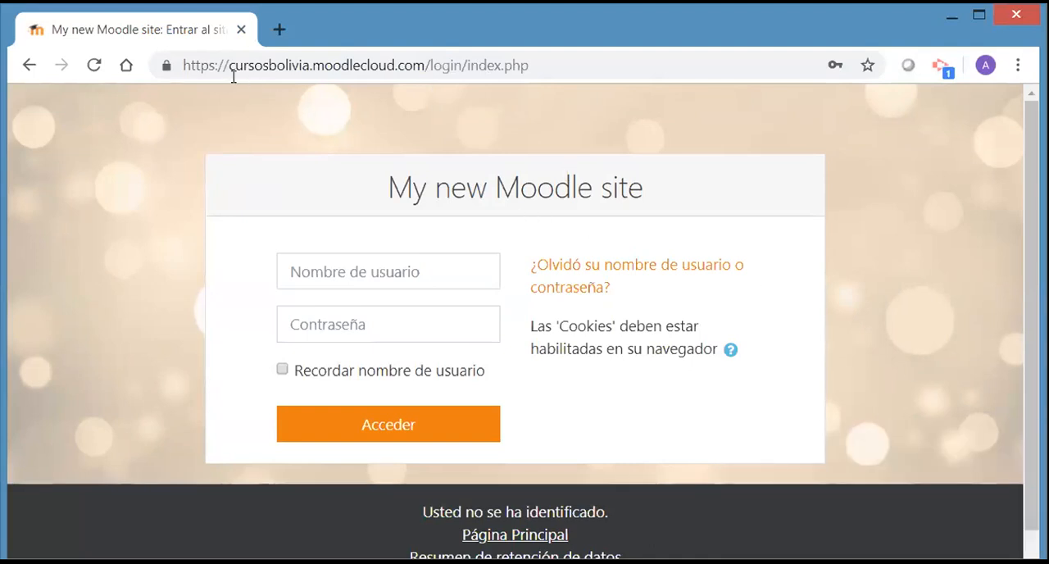
pyautogui.moveTo(231, 68); pyautogui.dragTo(432, 65)
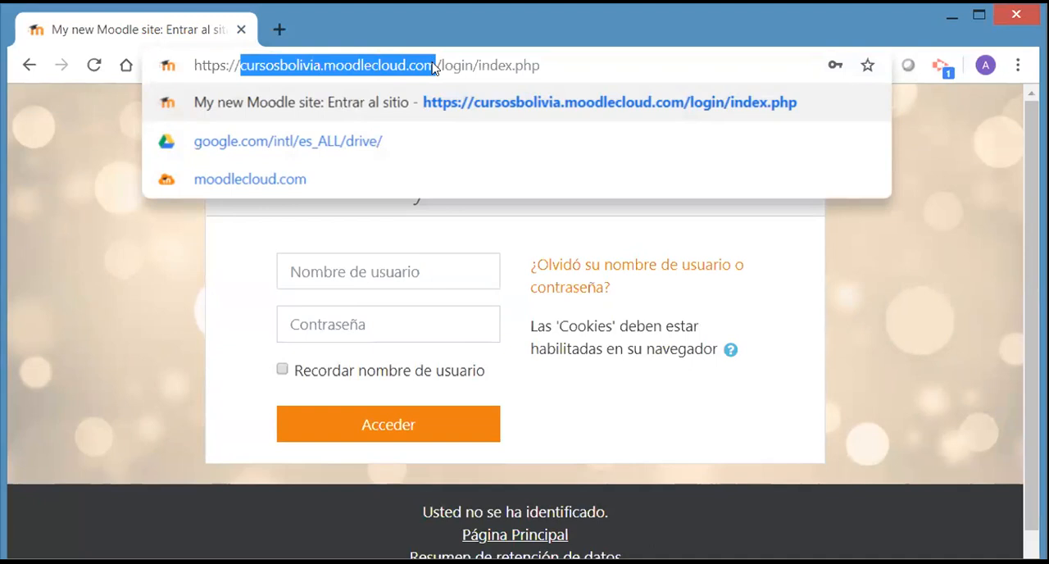
pyautogui.moveTo(432, 65); pyautogui.dragTo(438, 66)
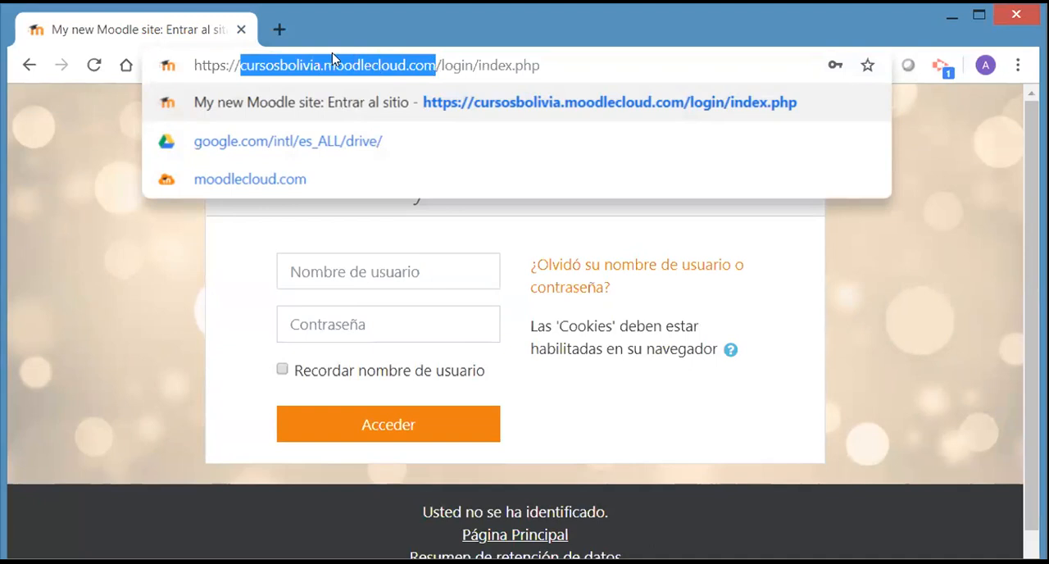
# Open moodlecloud.com in a new tab, dismiss the translation offer and go to the MoodleCloud login page
pyautogui.click(279, 30)
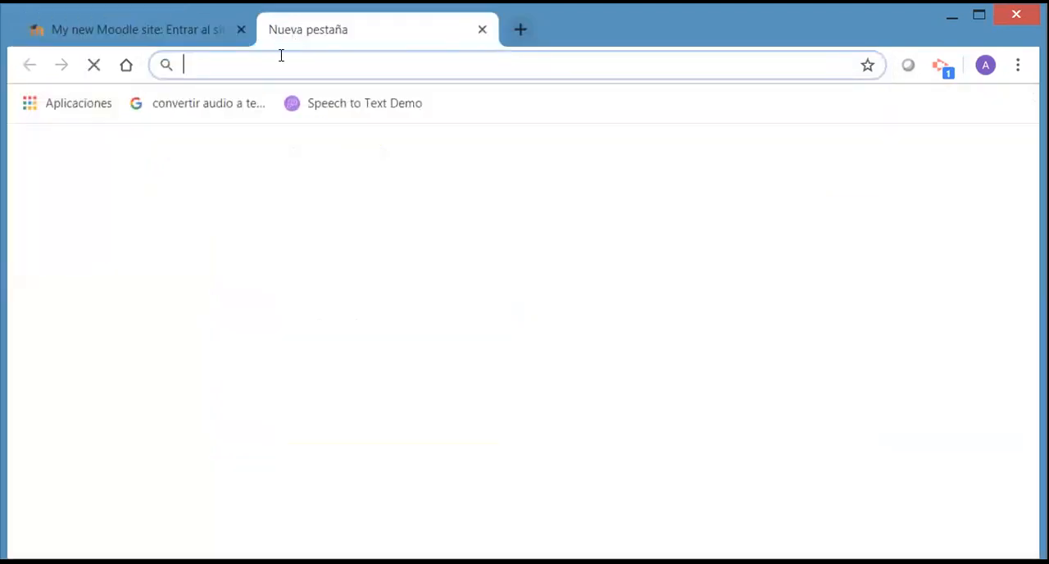
pyautogui.write('moodlecloud.com')
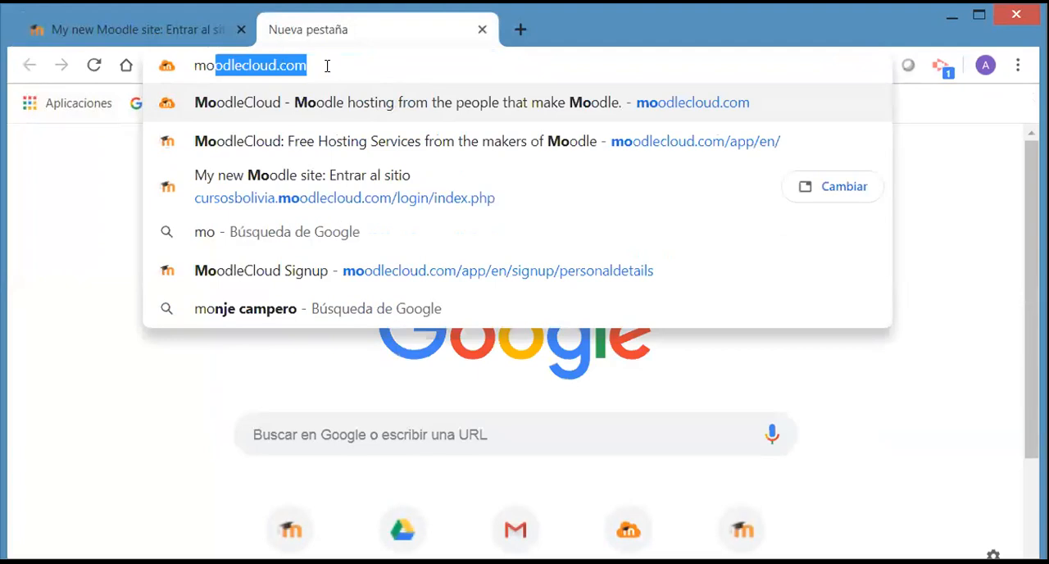
pyautogui.press('Right')
pyautogui.press('Return')
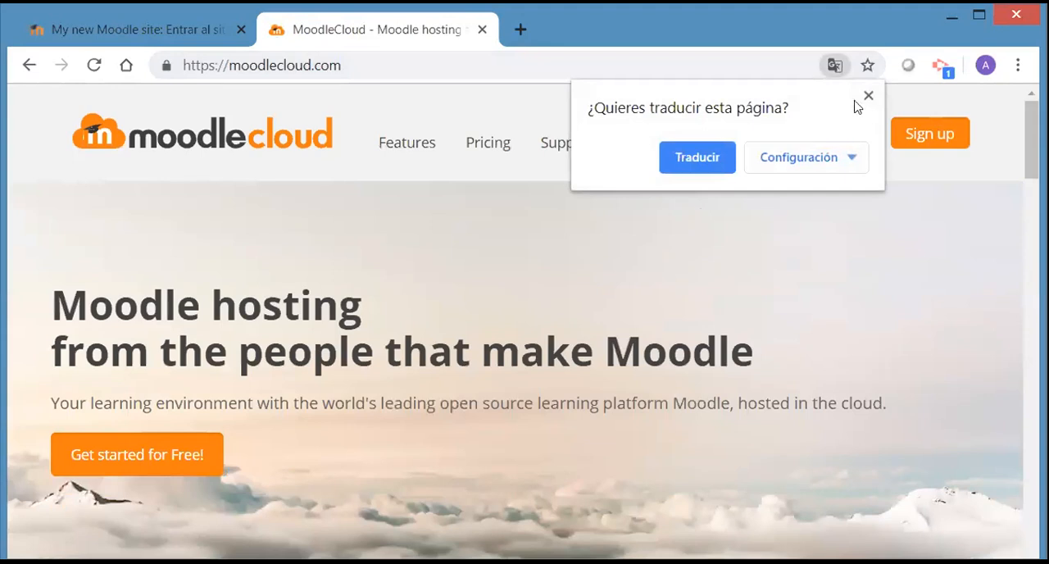
pyautogui.click(869, 97)
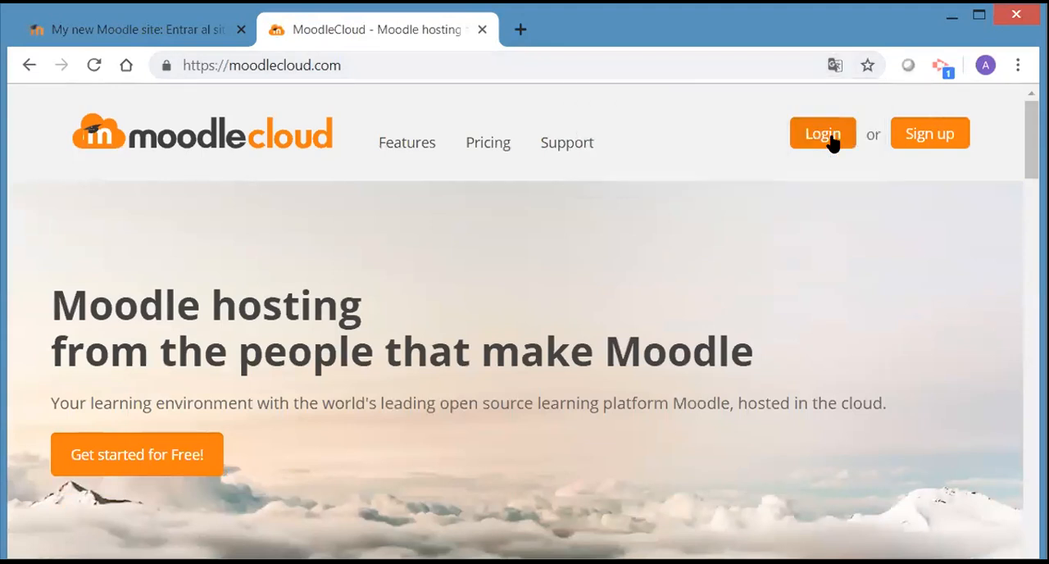
pyautogui.click(833, 141)
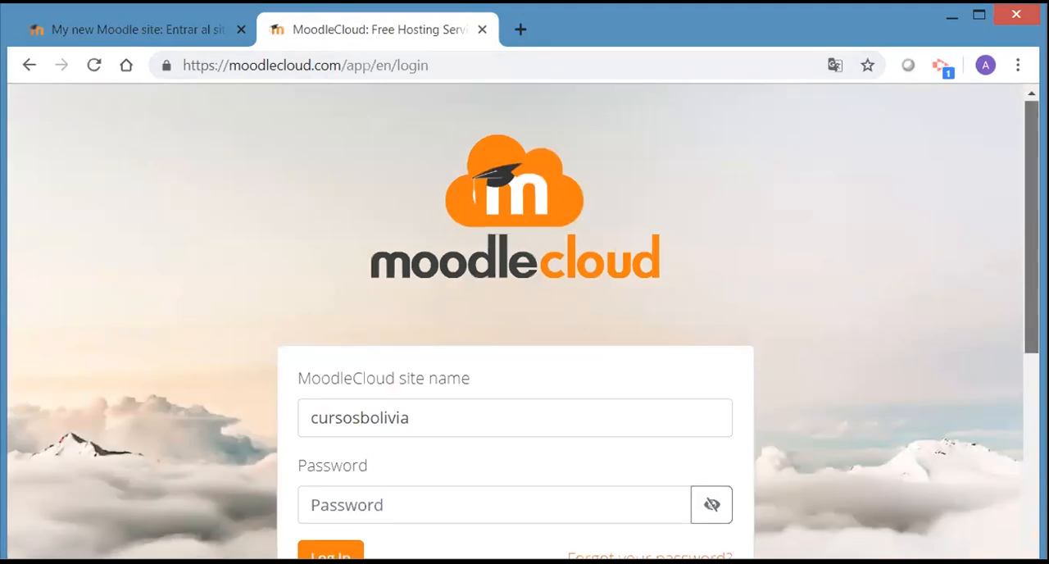
# Log in to the portal of the cursosbolivia site with the account password and decline saving the password in the browser
pyautogui.scroll(-1, 524, 320)
pyautogui.scroll(-1, 475, 389)
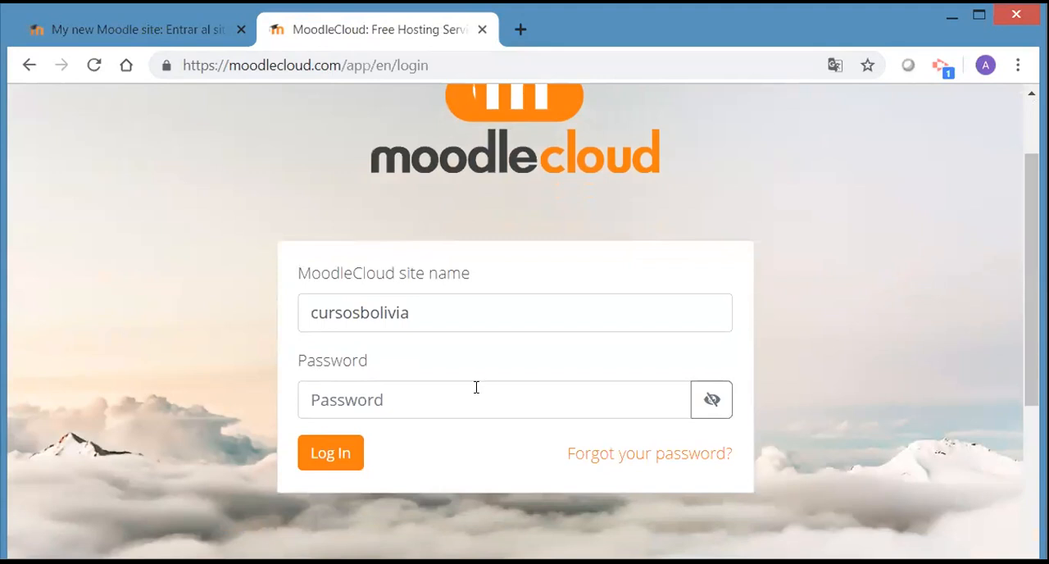
pyautogui.click(394, 388)
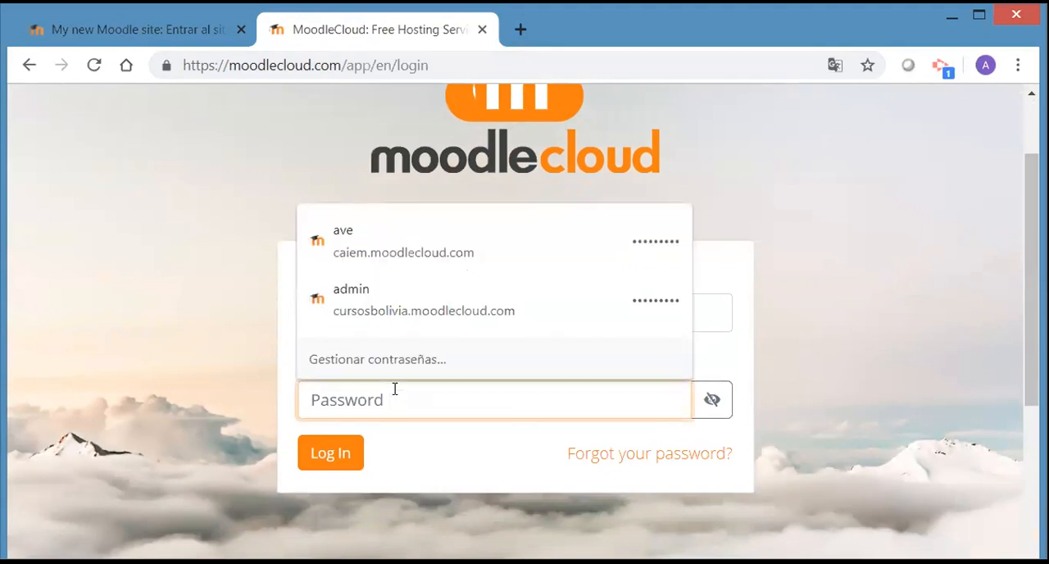
pyautogui.write('••••')
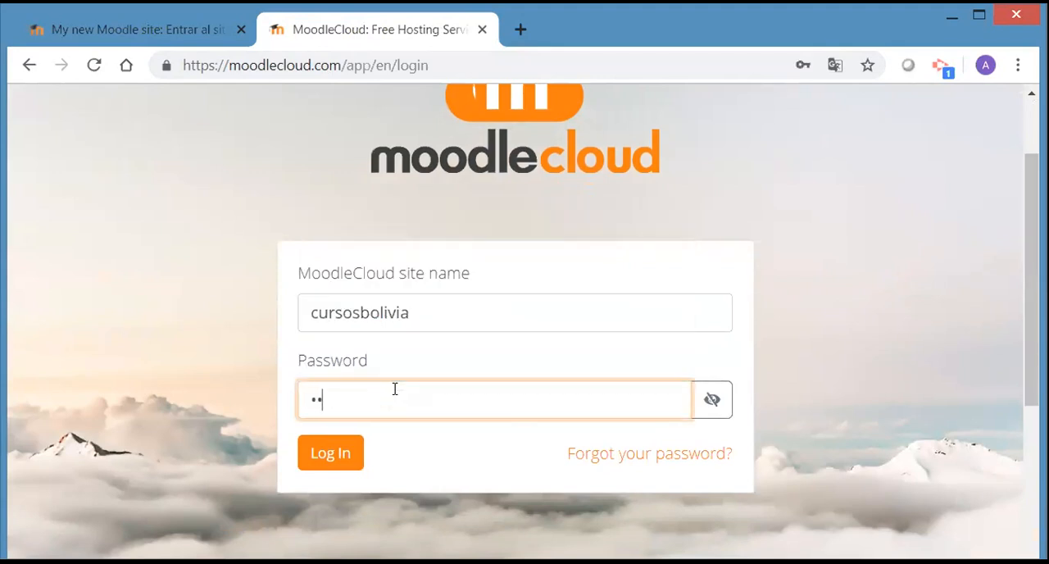
pyautogui.write('•••••')
pyautogui.click(332, 453)
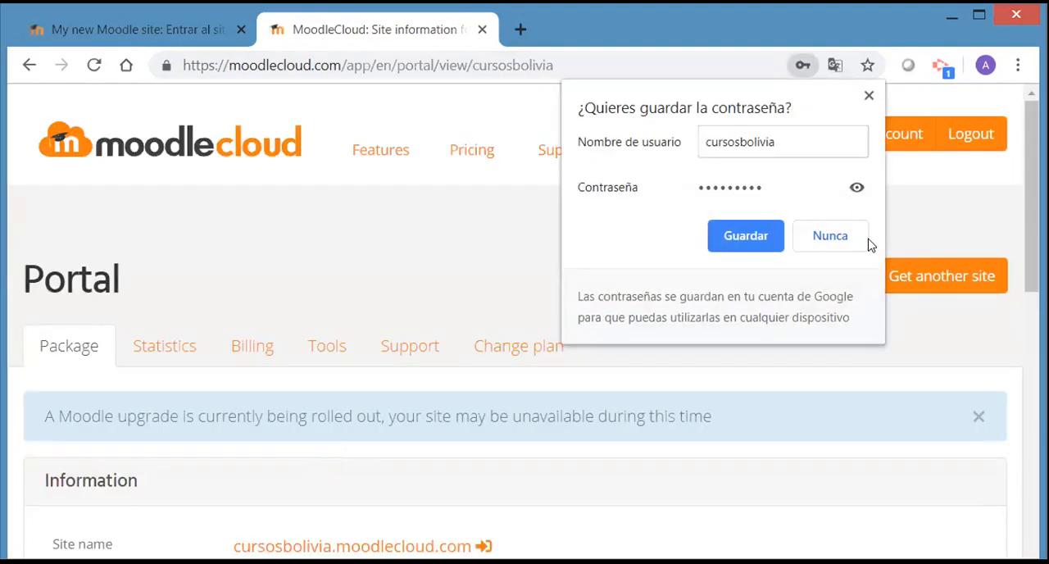
pyautogui.click(829, 236)
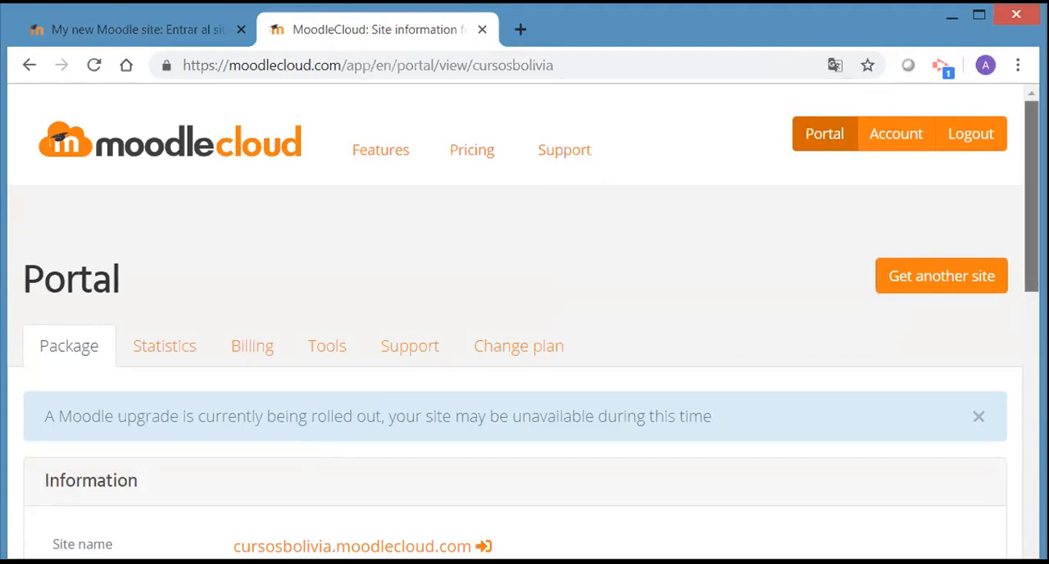
# Open the cursosbolivia.moodlecloud.com site from the portal's site information and dismiss the translation offer
pyautogui.scroll(-2, 598, 256)
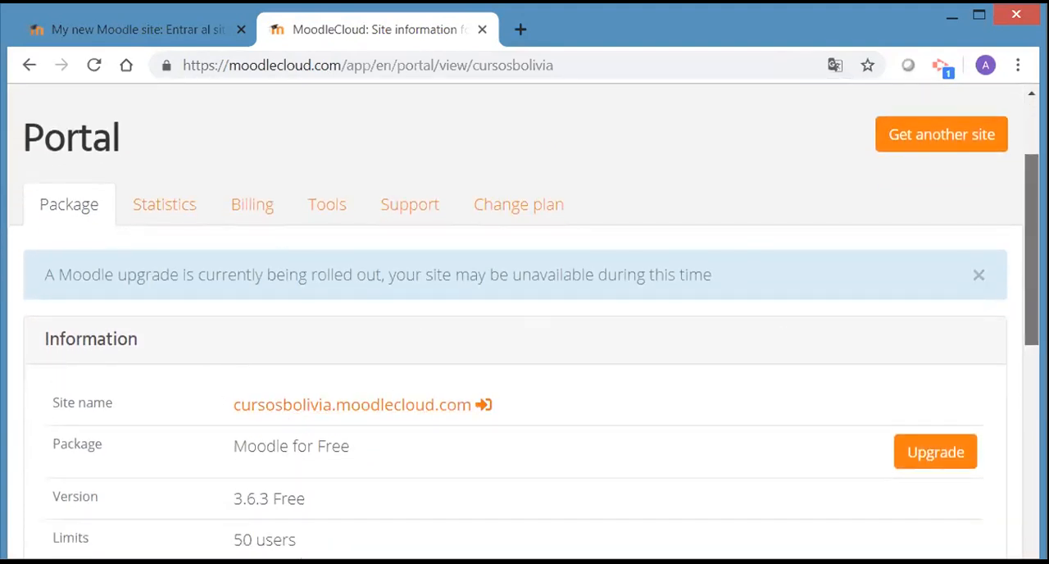
pyautogui.scroll(-1, 523, 319)
pyautogui.scroll(3, 523, 320)
pyautogui.scroll(-2, 1002, 270)
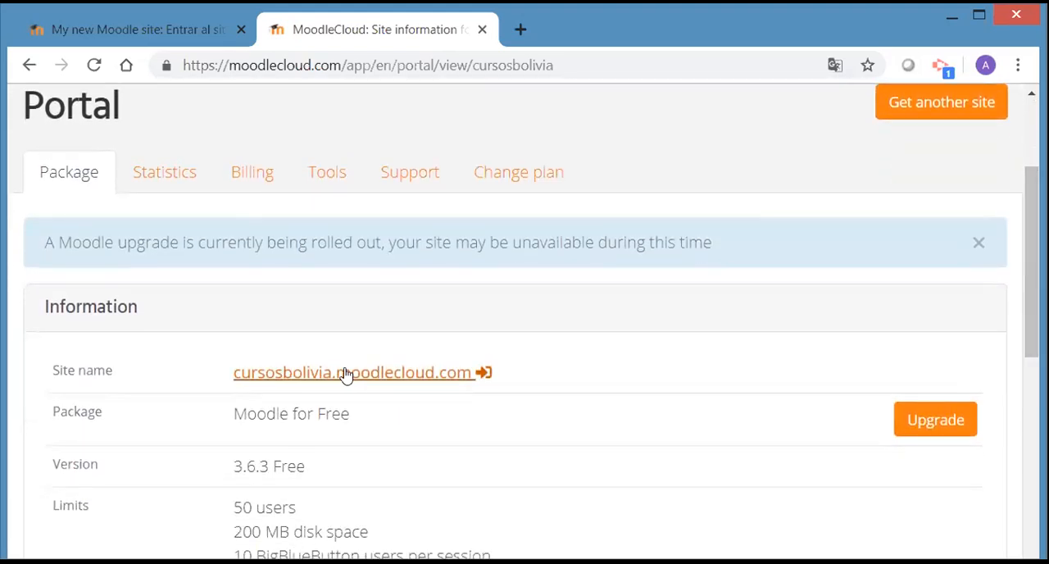
pyautogui.click(347, 373)
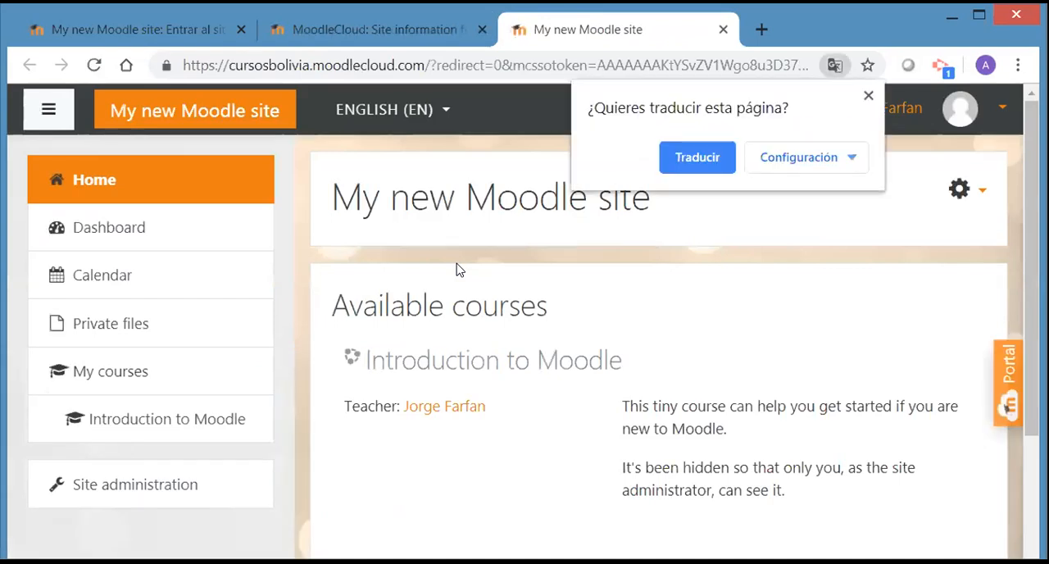
pyautogui.click(869, 97)
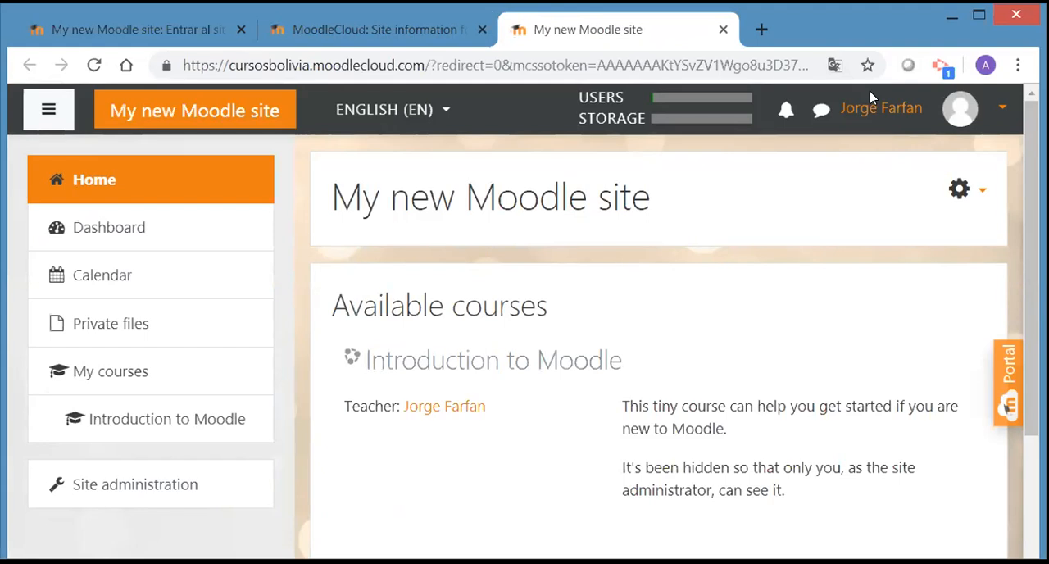
# Log out of the Moodle site and close both the site tab and the MoodleCloud portal tab
pyautogui.click(996, 112)
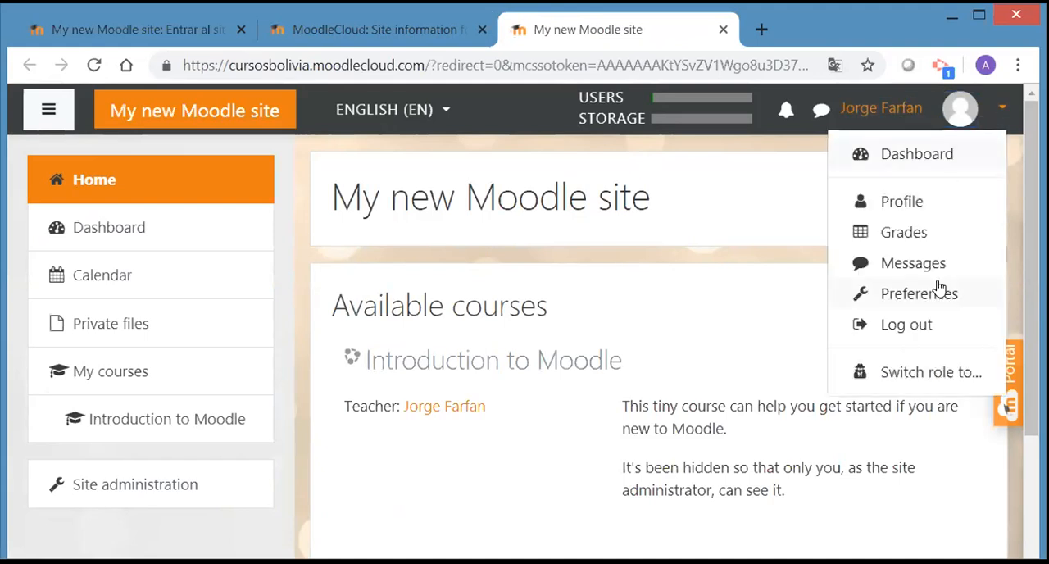
pyautogui.click(913, 328)
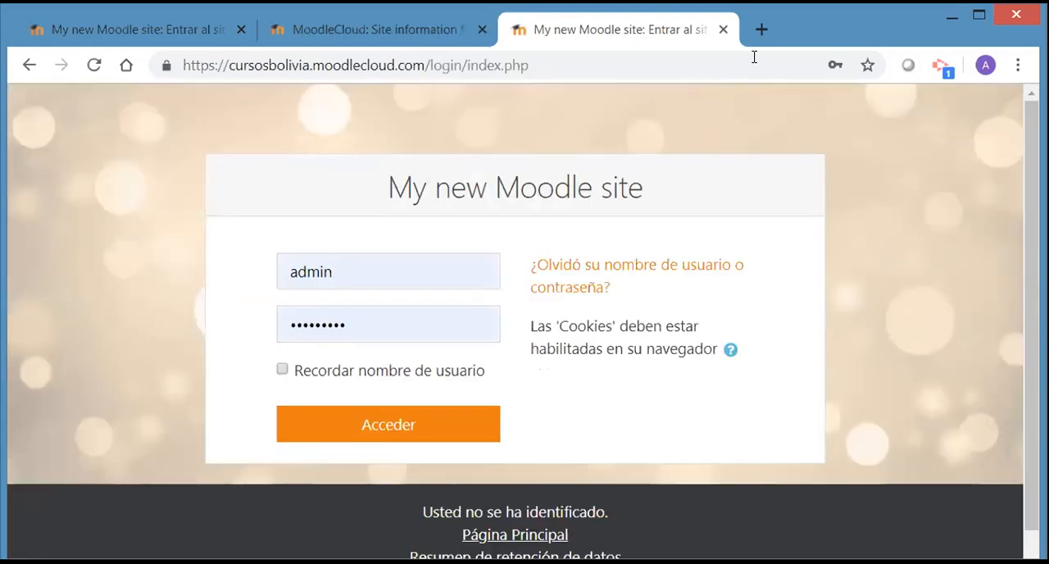
pyautogui.click(722, 31)
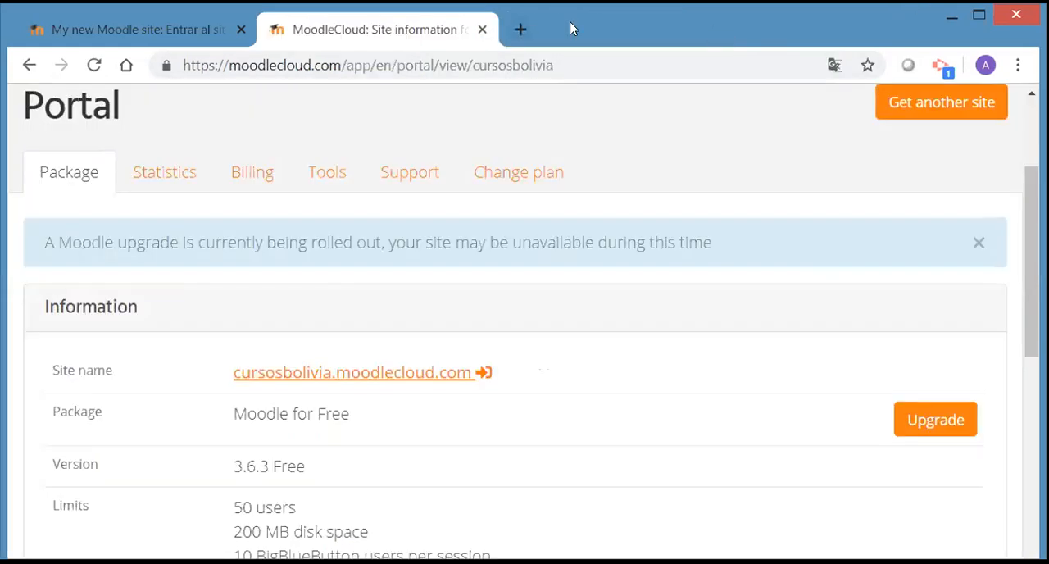
pyautogui.click(482, 30)
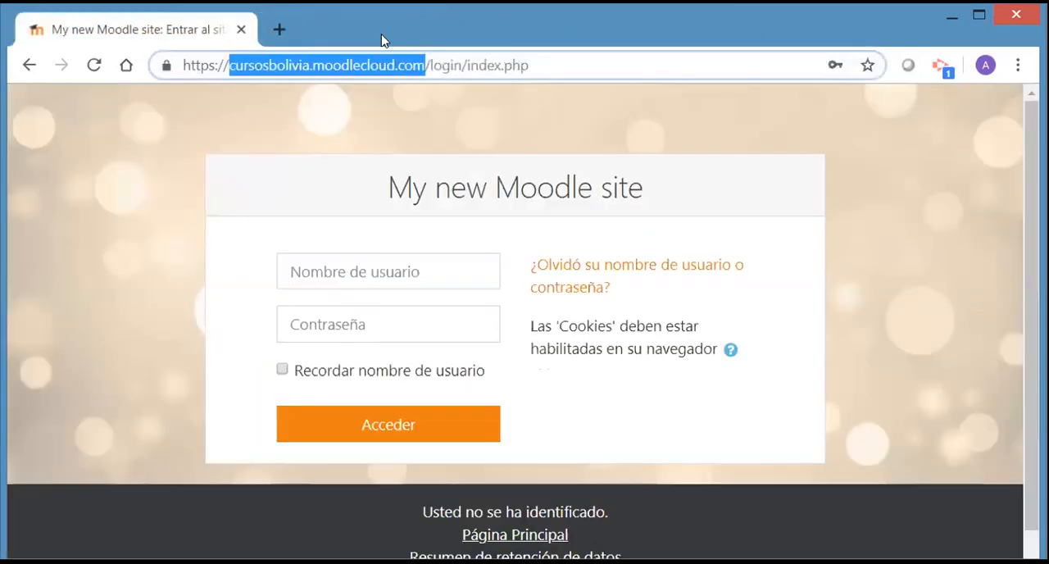
# Replace the old login tab with a new one and load the address cursosbolivia.moodlecloud.com
pyautogui.click(279, 30)
pyautogui.click(241, 29)
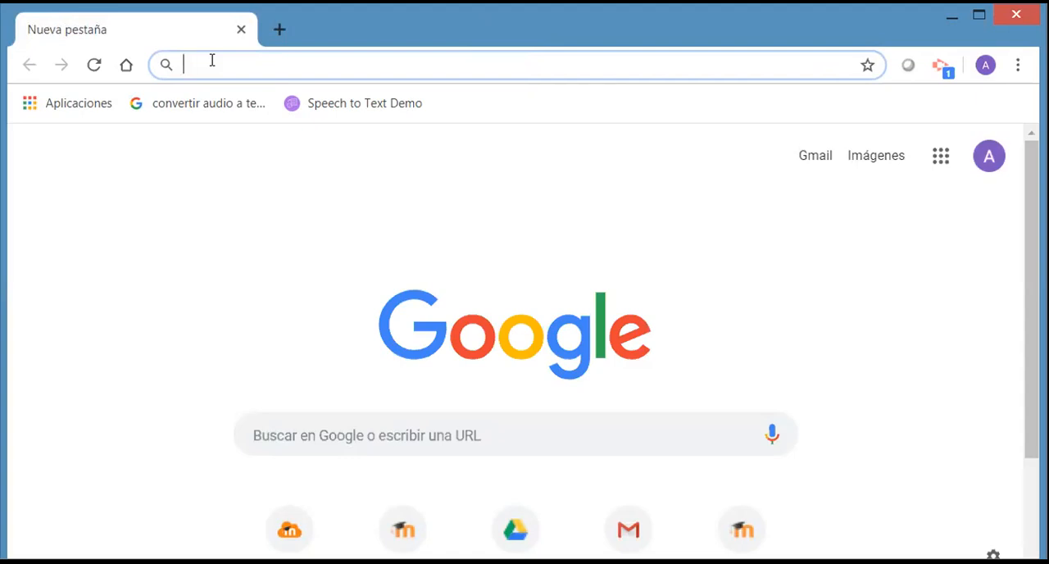
pyautogui.write('cursos')
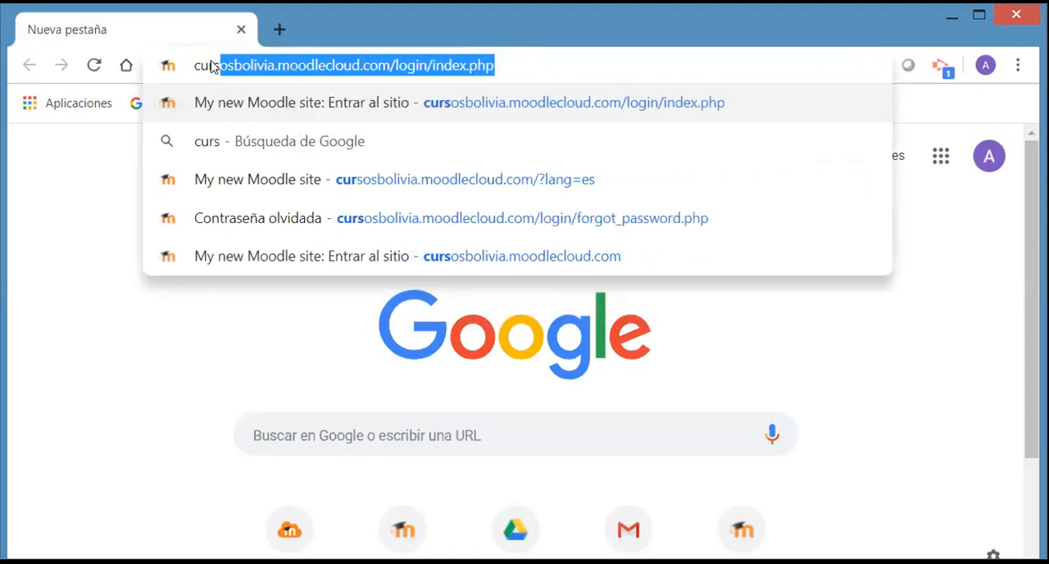
pyautogui.write('boli')
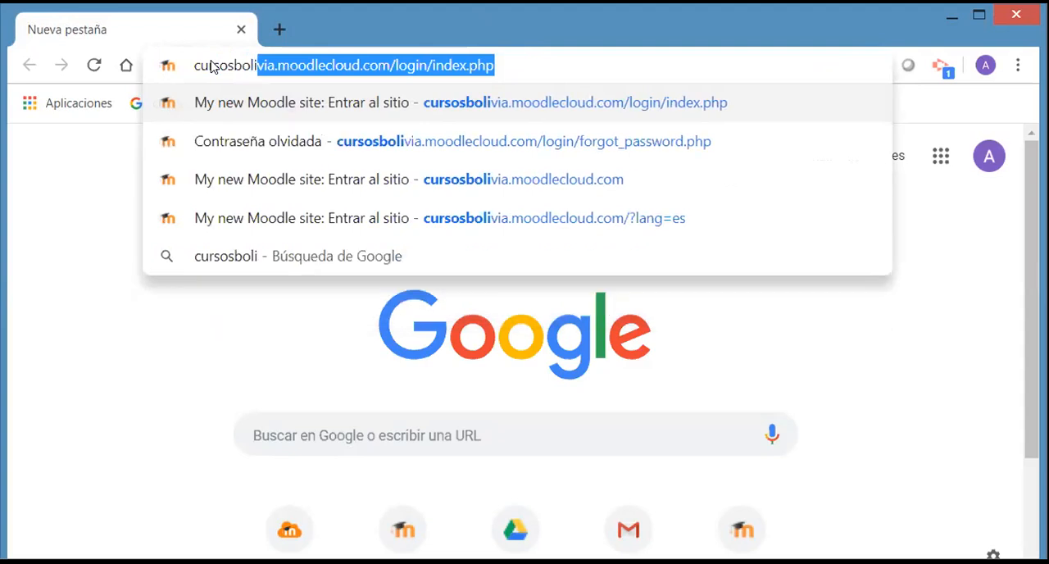
pyautogui.moveTo(503, 66); pyautogui.dragTo(395, 69)
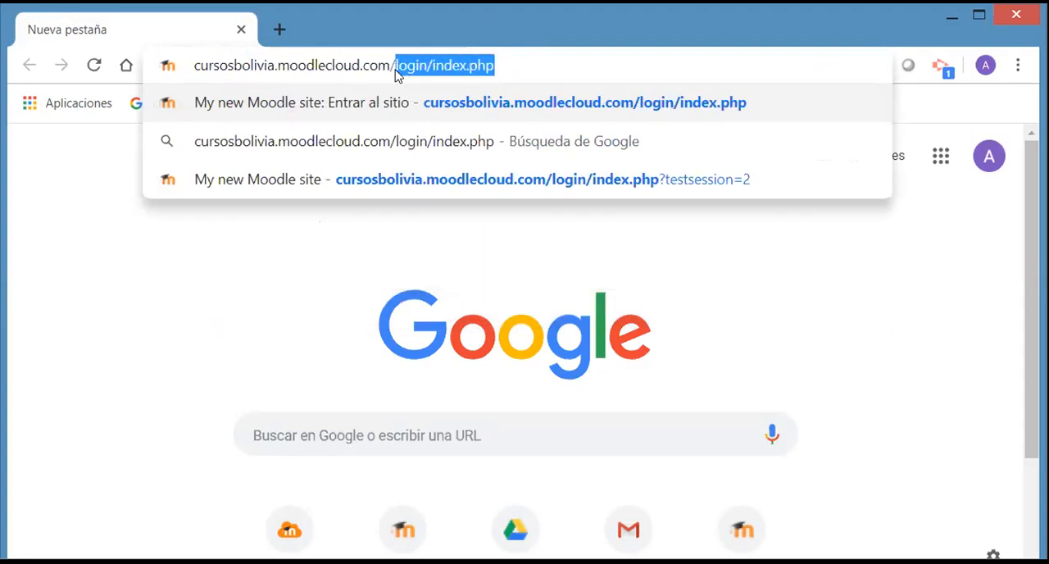
pyautogui.press('BackSpace')
pyautogui.press('Return')
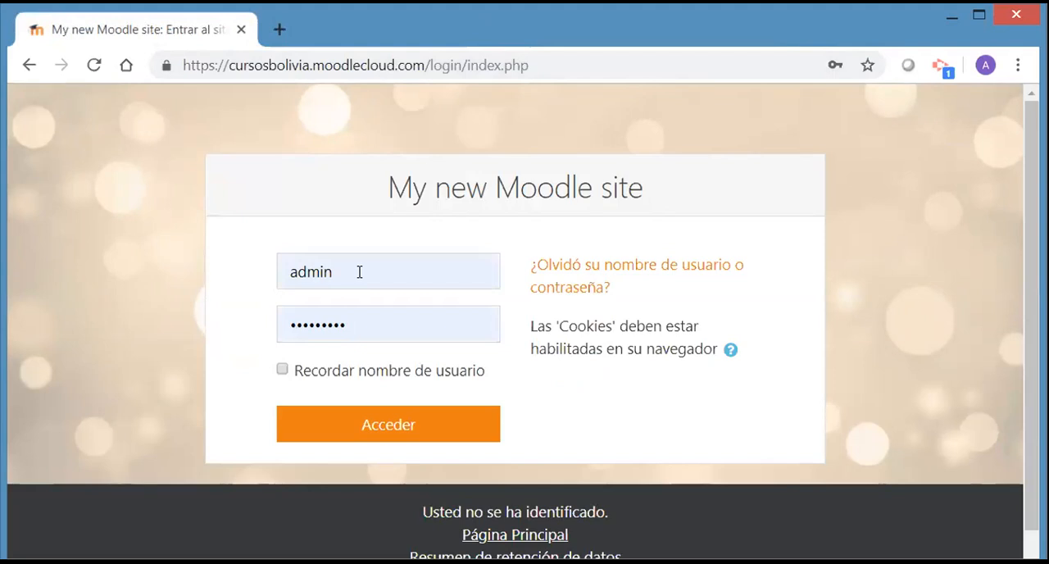
pyautogui.moveTo(359, 271); pyautogui.dragTo(282, 265)
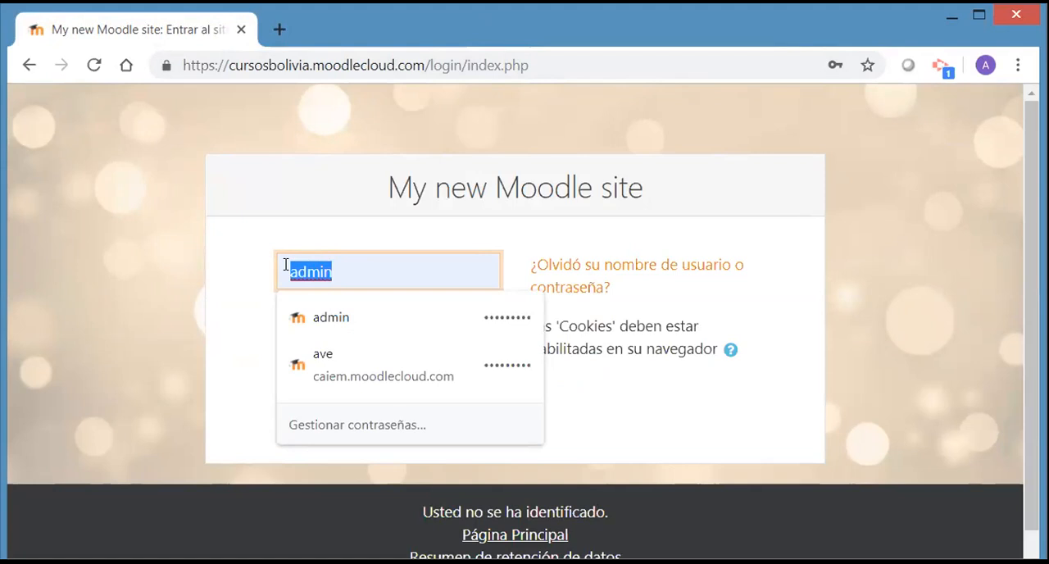
pyautogui.click(359, 274)
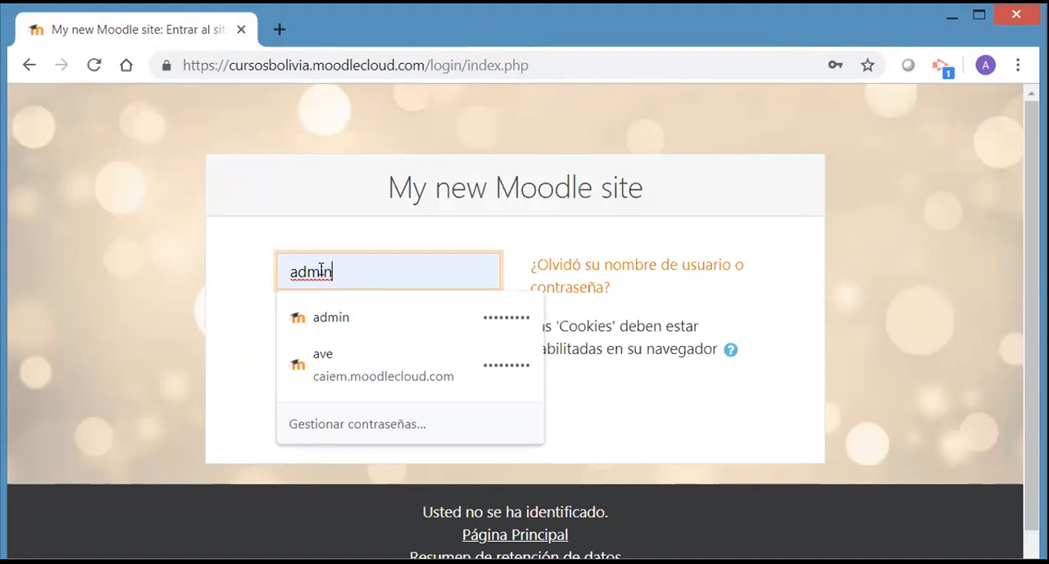
pyautogui.doubleClick(323, 271)
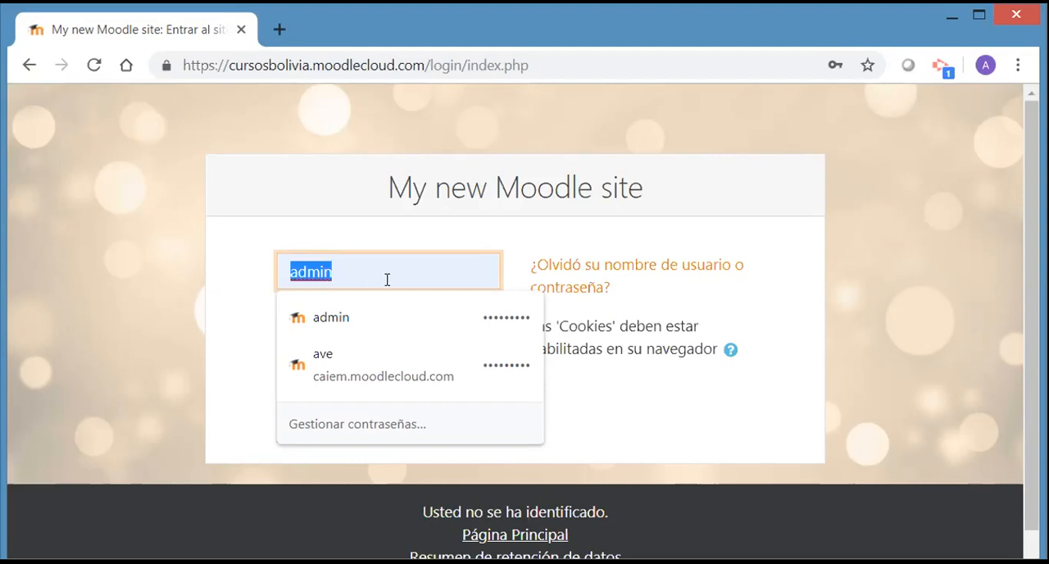
pyautogui.click(900, 289)
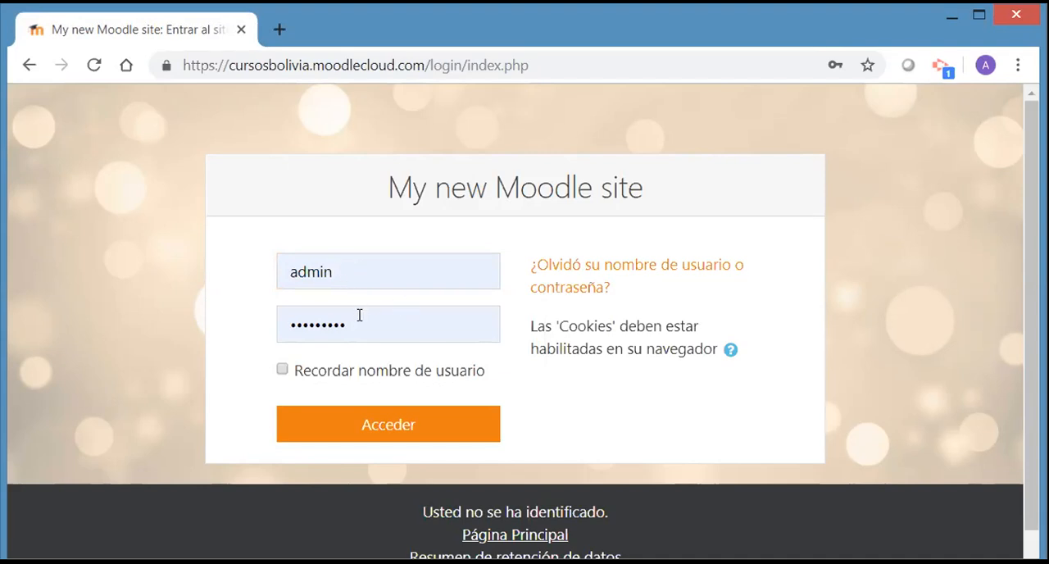
# Re-enter the password for the admin user, log in to the Moodle site and dismiss the translation offer
pyautogui.moveTo(358, 321); pyautogui.dragTo(278, 314)
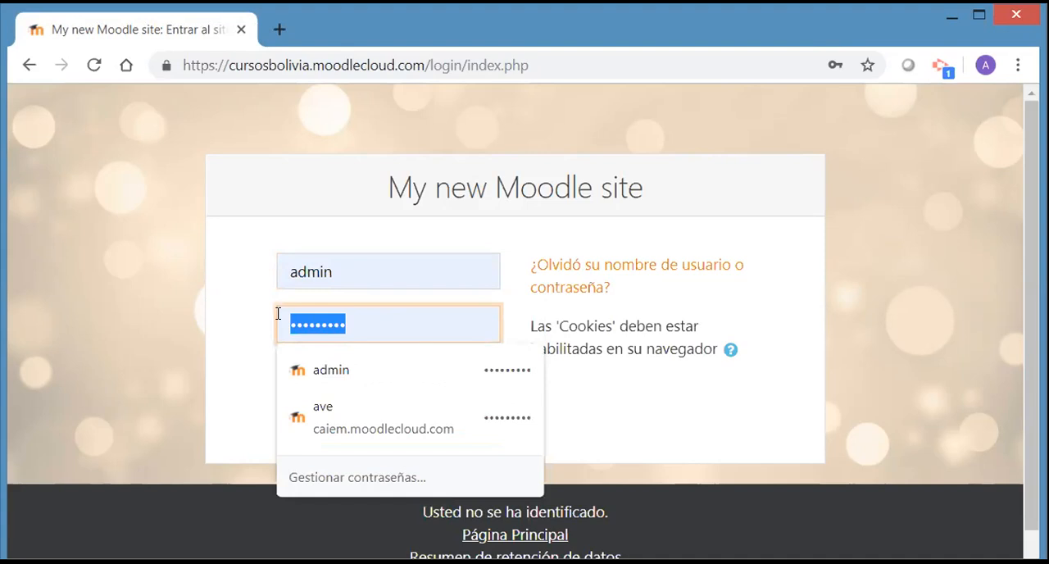
pyautogui.write('******')
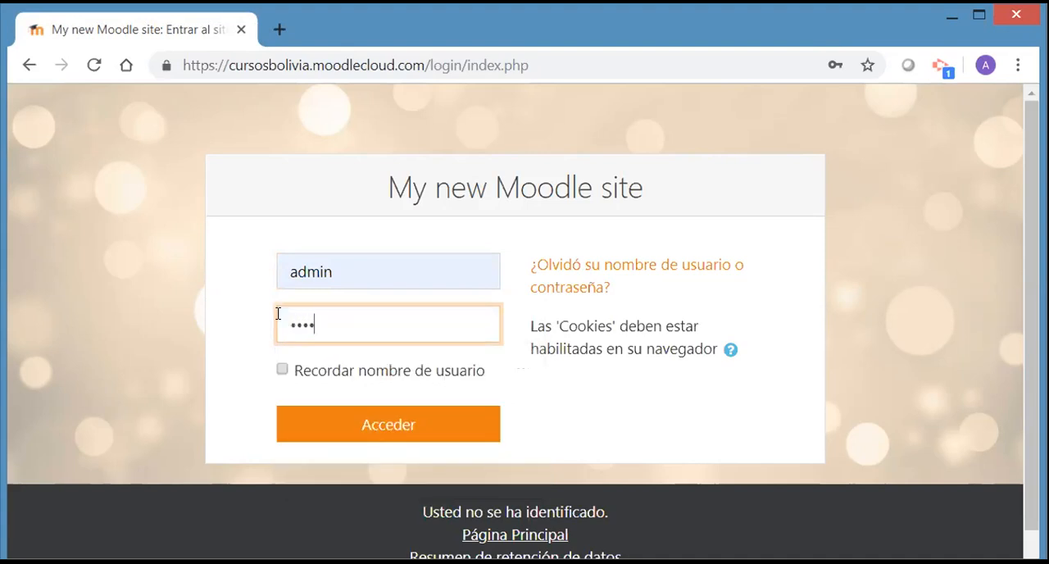
pyautogui.write('***')
pyautogui.click(333, 427)
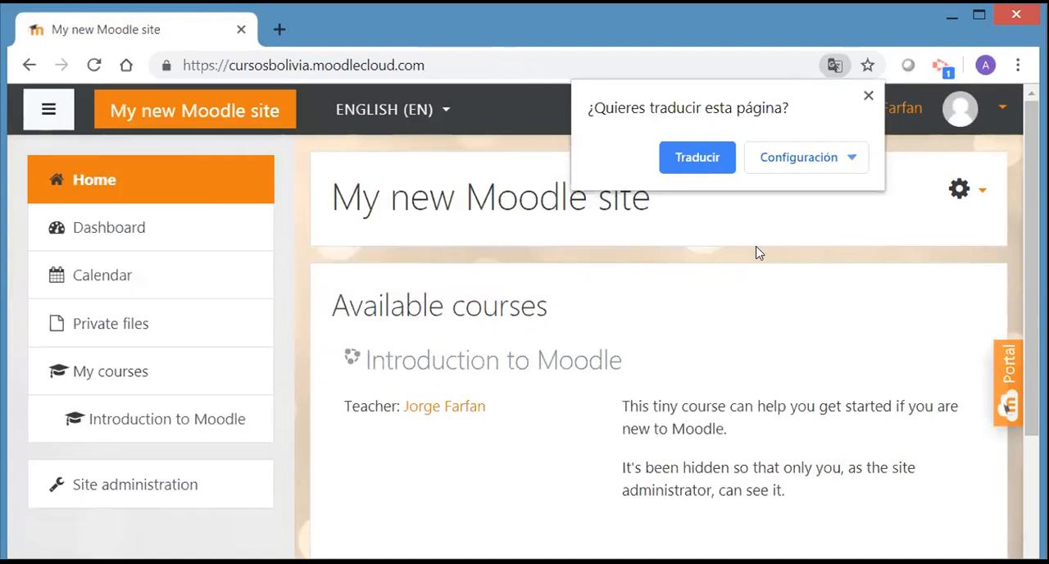
pyautogui.click(869, 98)
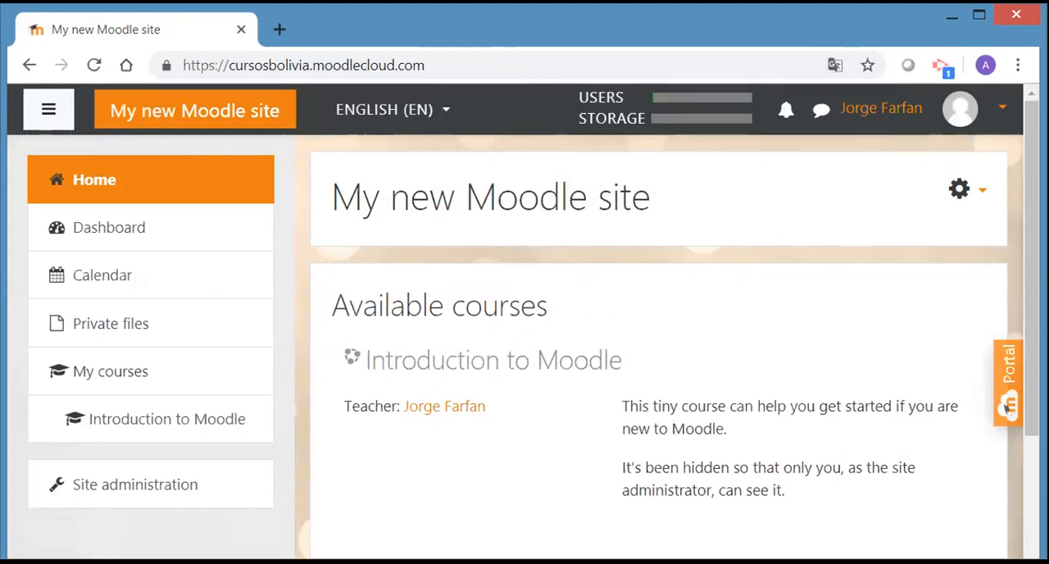
# Maximize the browser window and look over the site's home page down to its footer
pyautogui.click(978, 17)
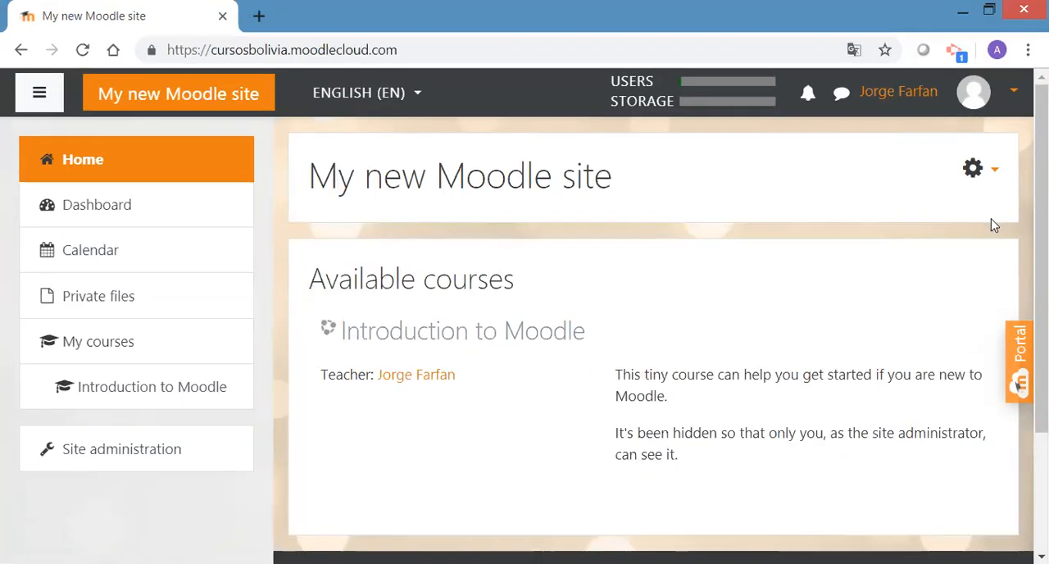
pyautogui.scroll(-3, 1019, 385)
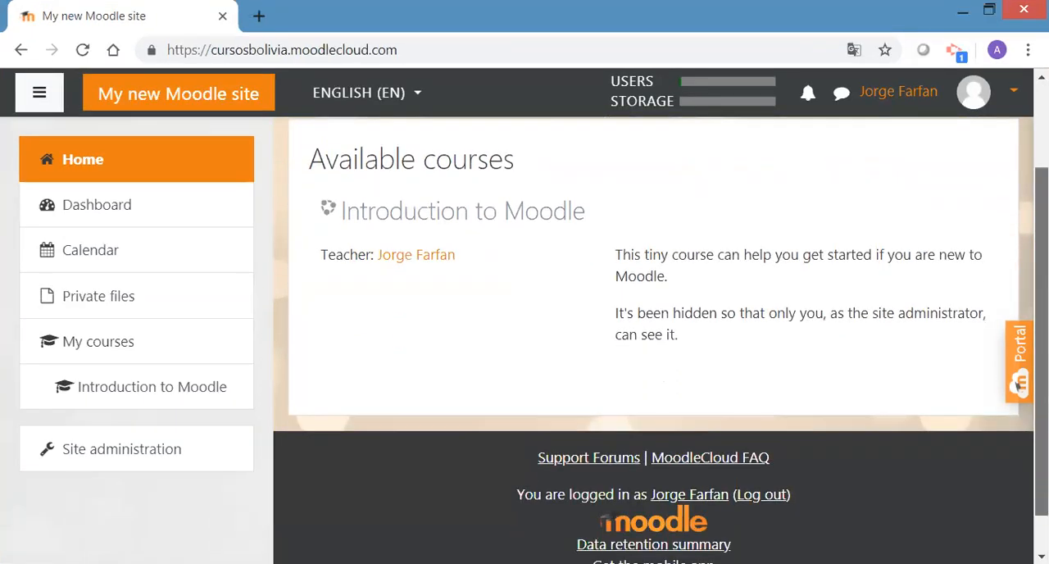
pyautogui.scroll(3, 1019, 385)
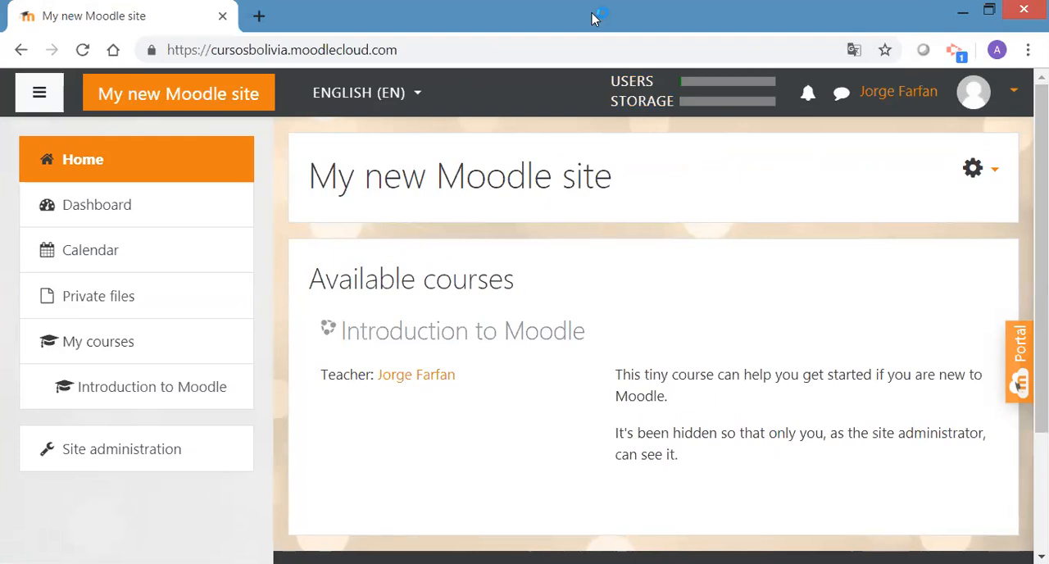
# Switch the site's interface language to Español - Internacional (es), then reopen and close the language list
pyautogui.click(414, 98)
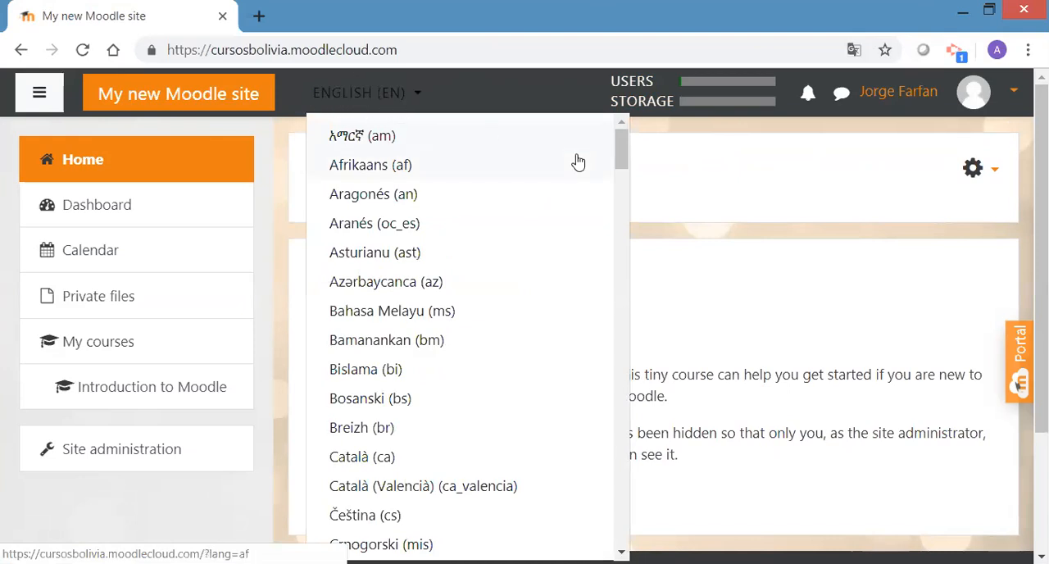
pyautogui.moveTo(620, 150); pyautogui.dragTo(620, 228)
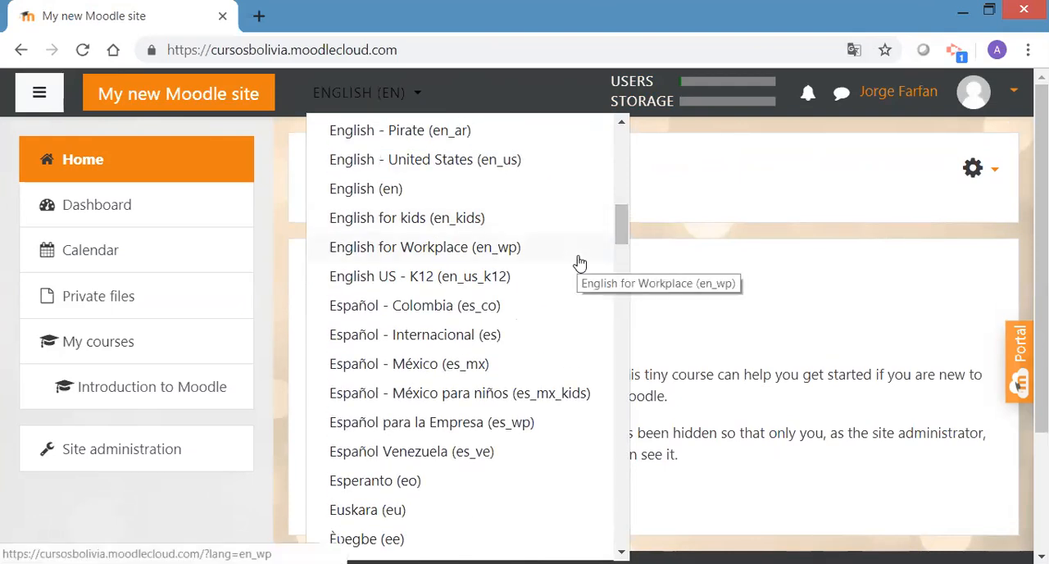
pyautogui.click(410, 341)
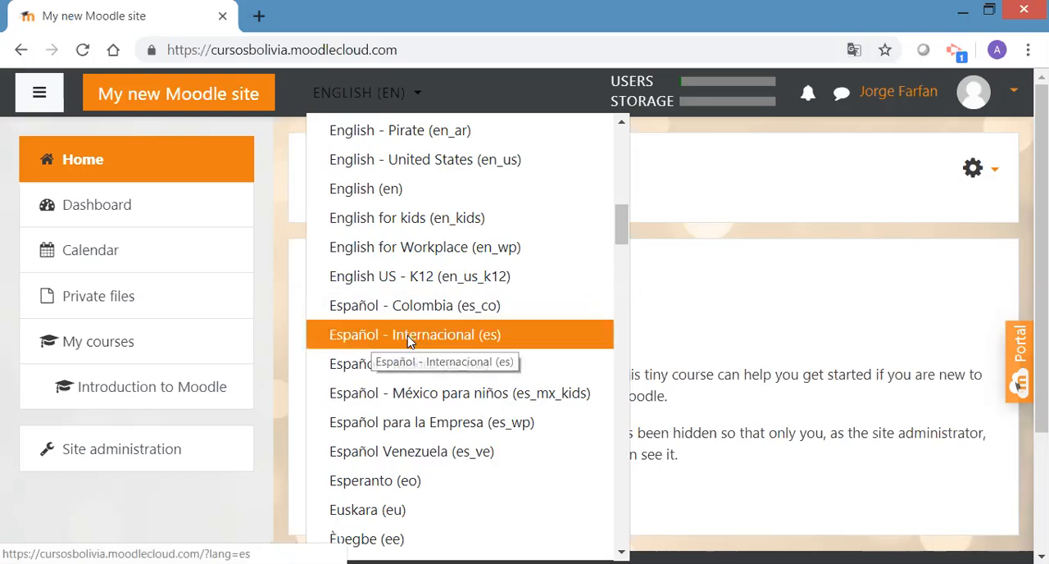
pyautogui.click(409, 335)
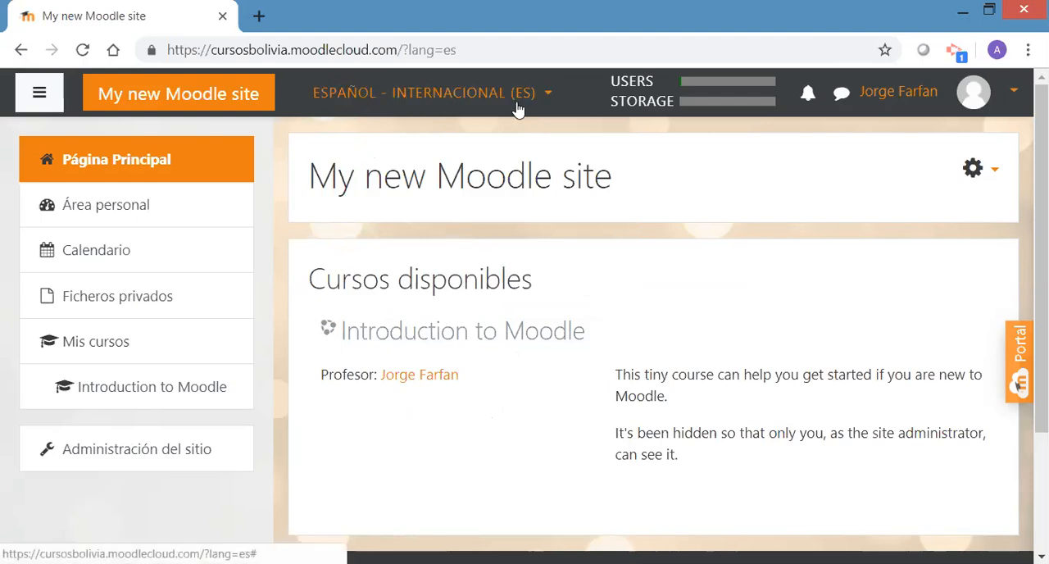
pyautogui.click(546, 99)
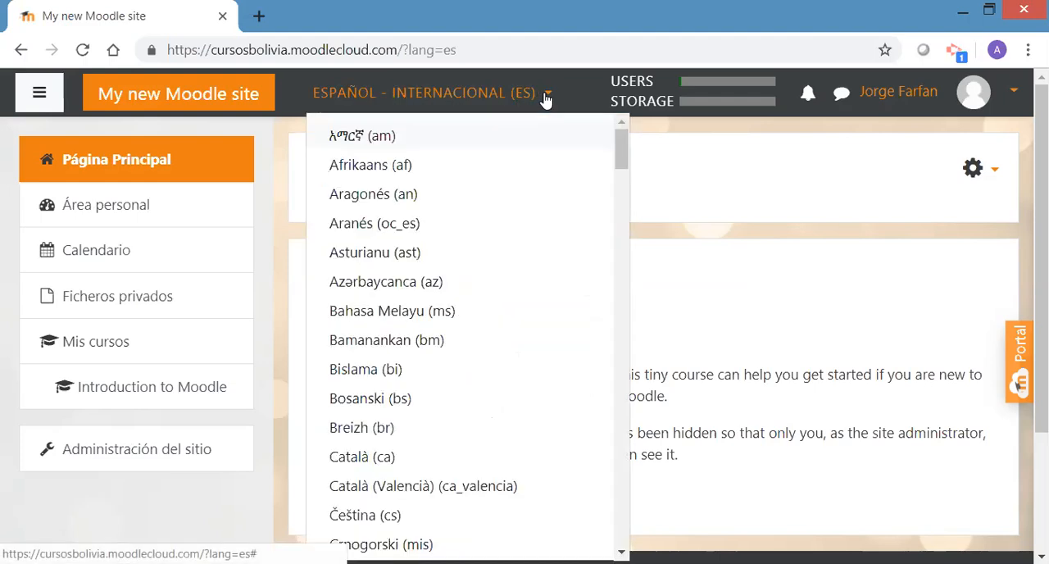
pyautogui.click(565, 91)
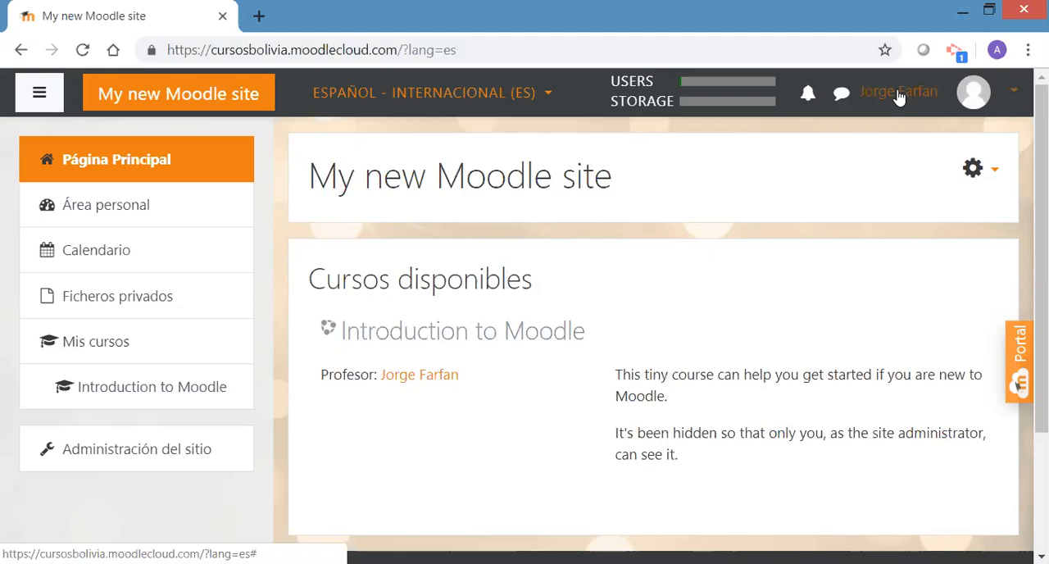
# Go to the administrator's own user profile and open it for editing
pyautogui.click(1013, 96)
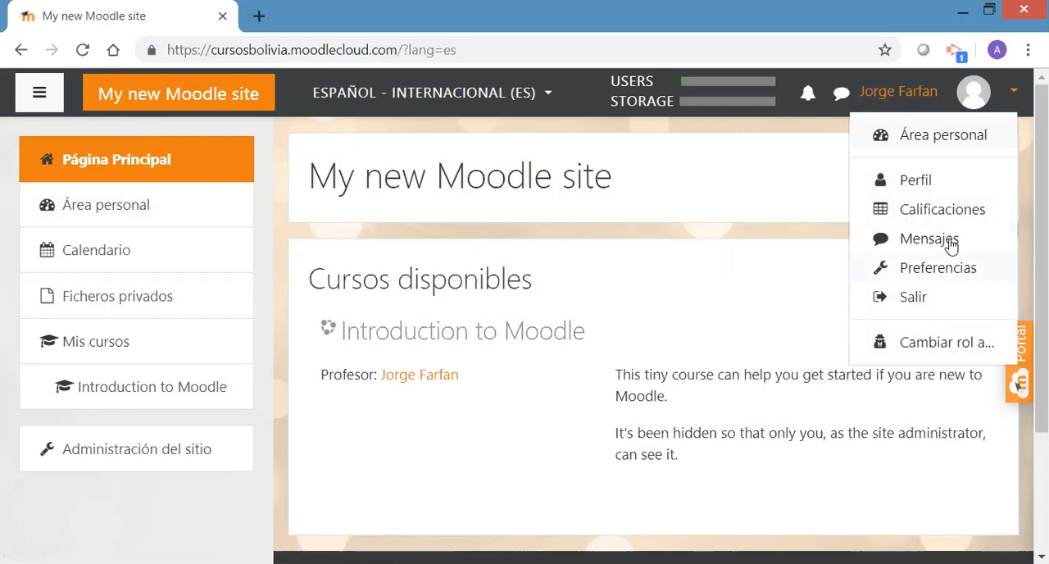
pyautogui.click(916, 182)
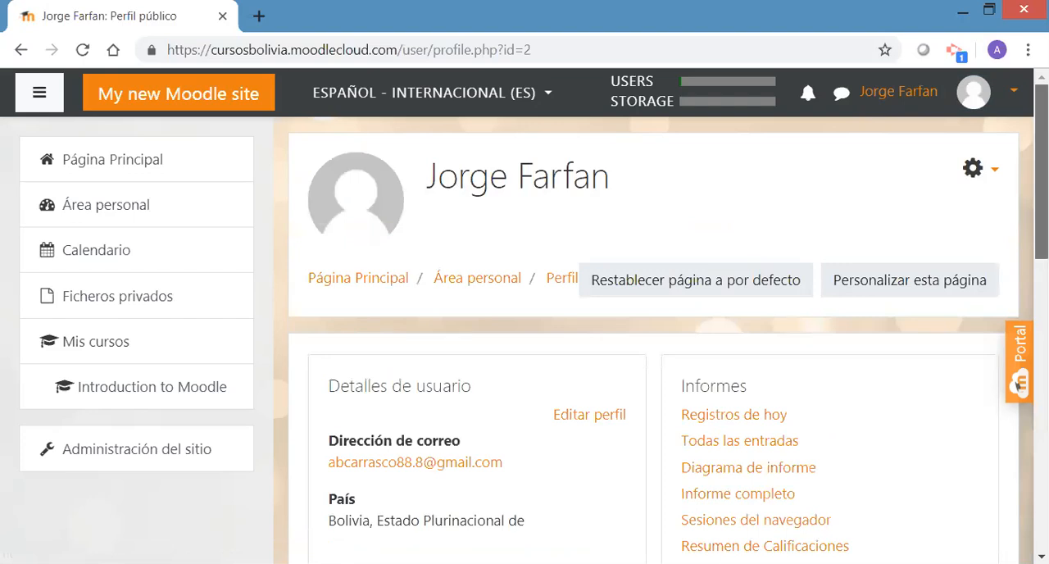
pyautogui.scroll(-2, 1041, 181)
pyautogui.scroll(-4, 897, 176)
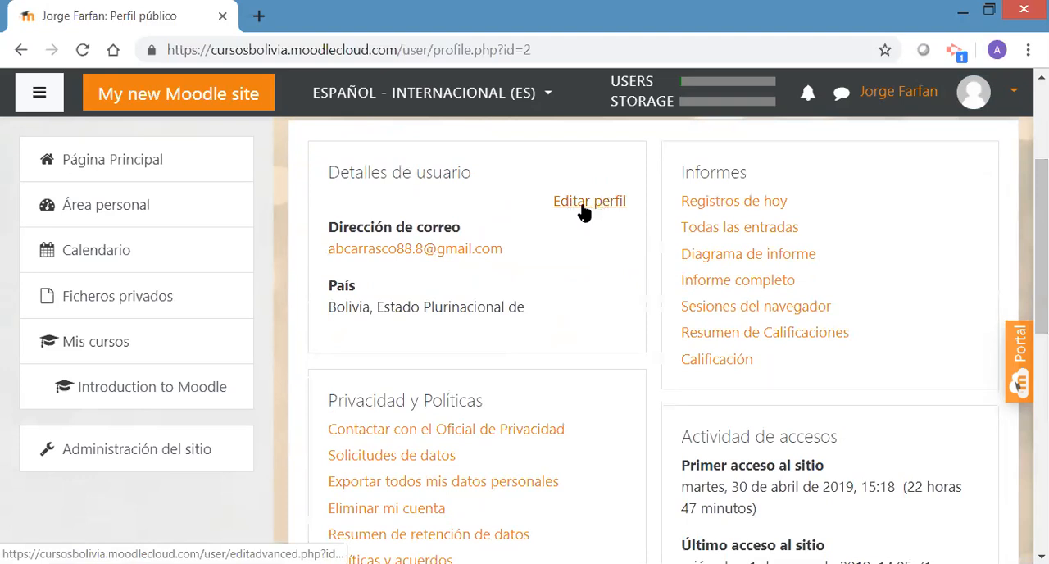
pyautogui.click(609, 208)
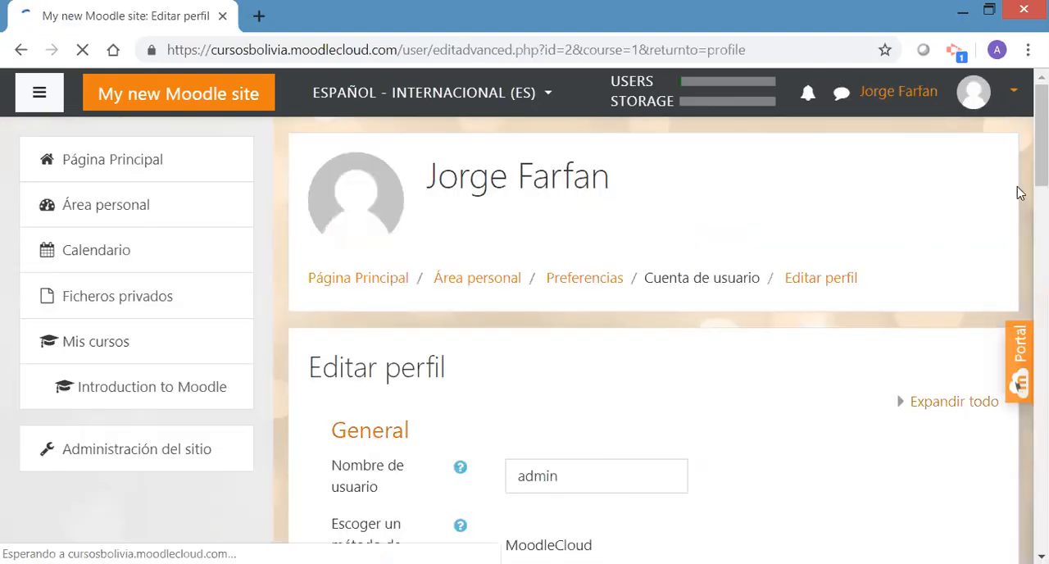
# Replace the first name and surname in the General section of the profile with the new person's name
pyautogui.moveTo(1042, 160); pyautogui.dragTo(1042, 199)
pyautogui.moveTo(564, 284); pyautogui.dragTo(492, 287)
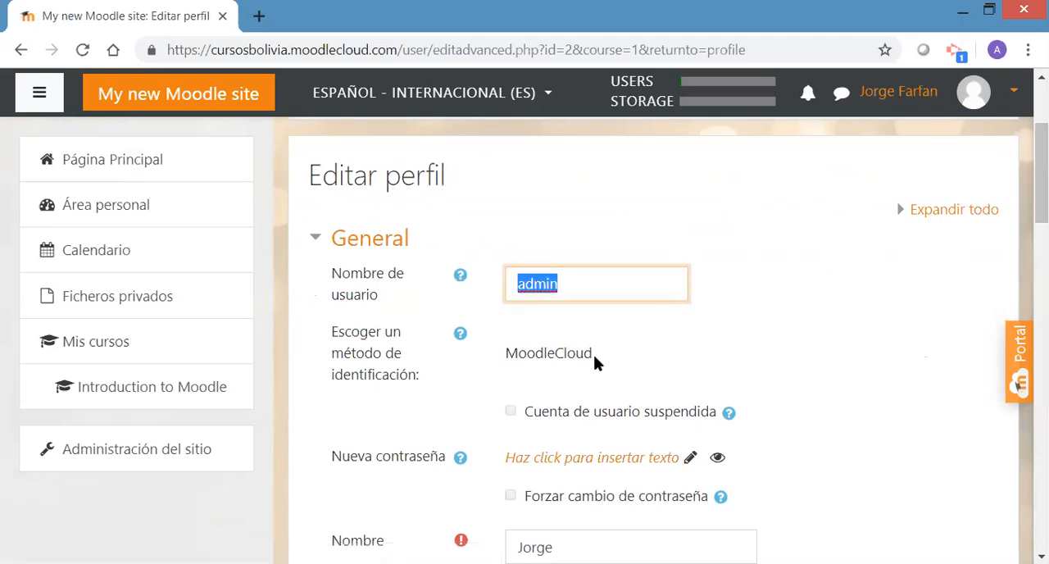
pyautogui.moveTo(1042, 172); pyautogui.dragTo(1042, 225)
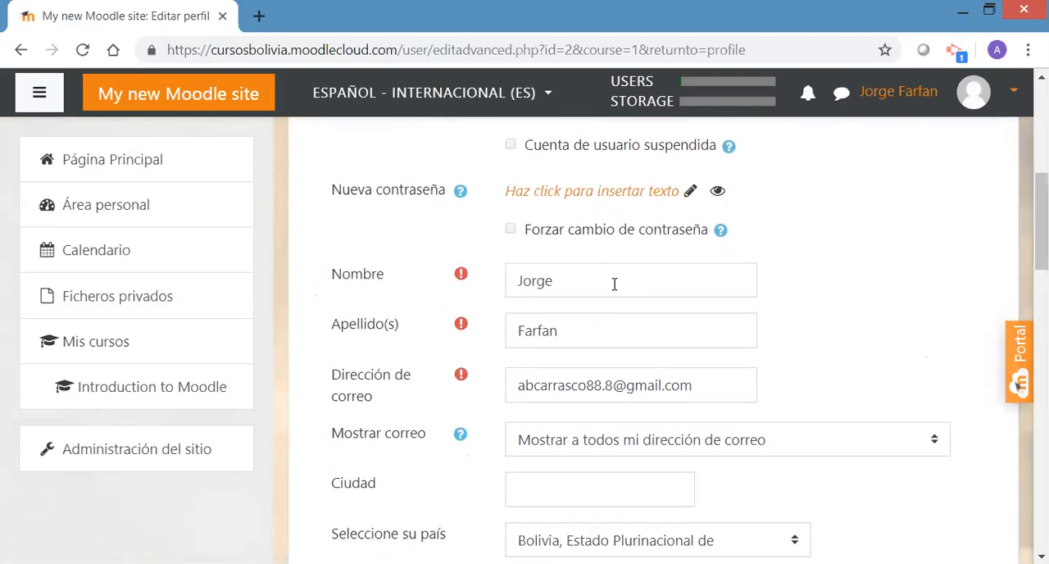
pyautogui.moveTo(594, 284); pyautogui.dragTo(494, 291)
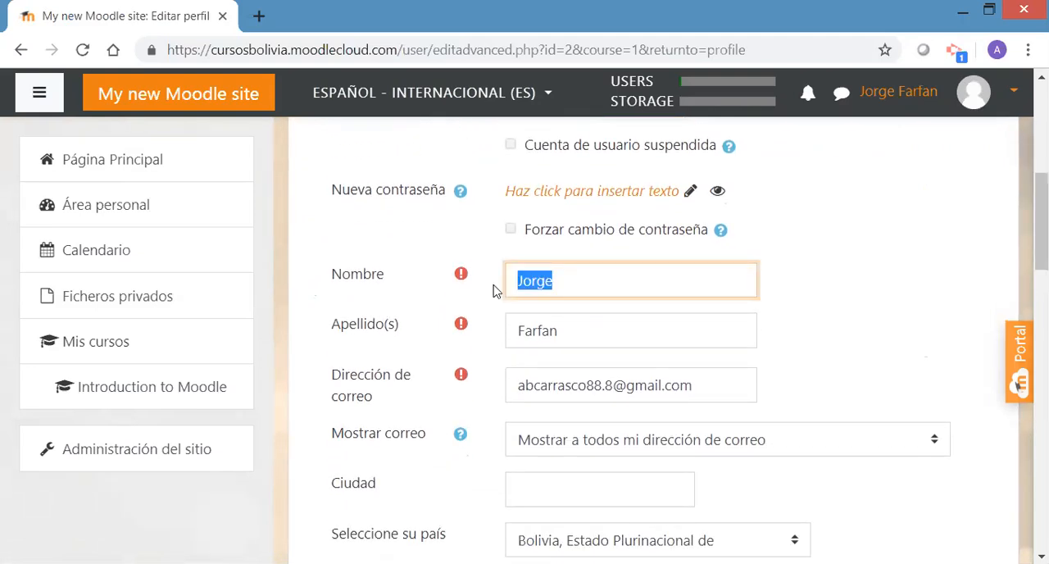
pyautogui.moveTo(582, 334); pyautogui.dragTo(518, 336)
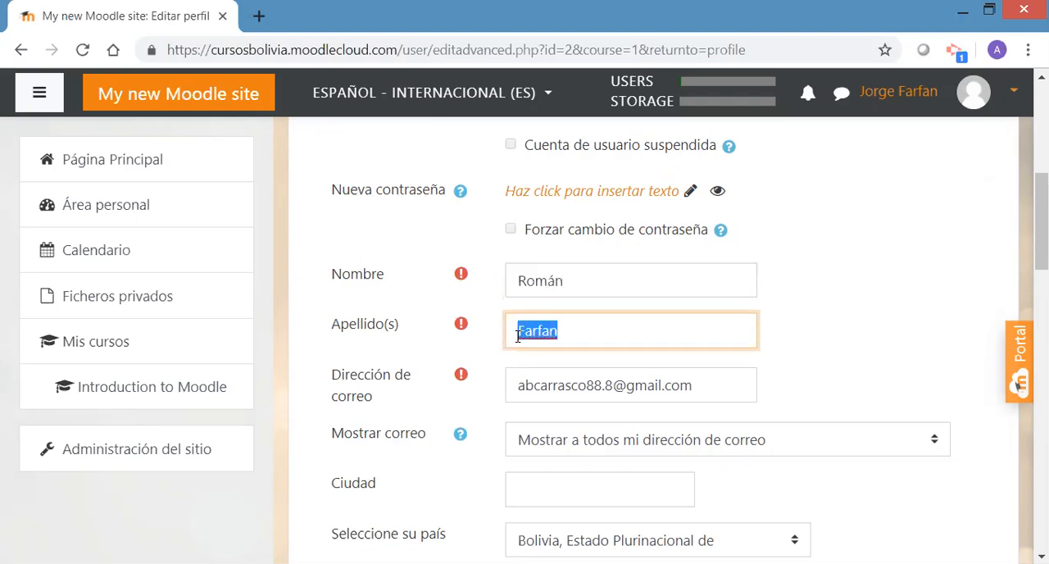
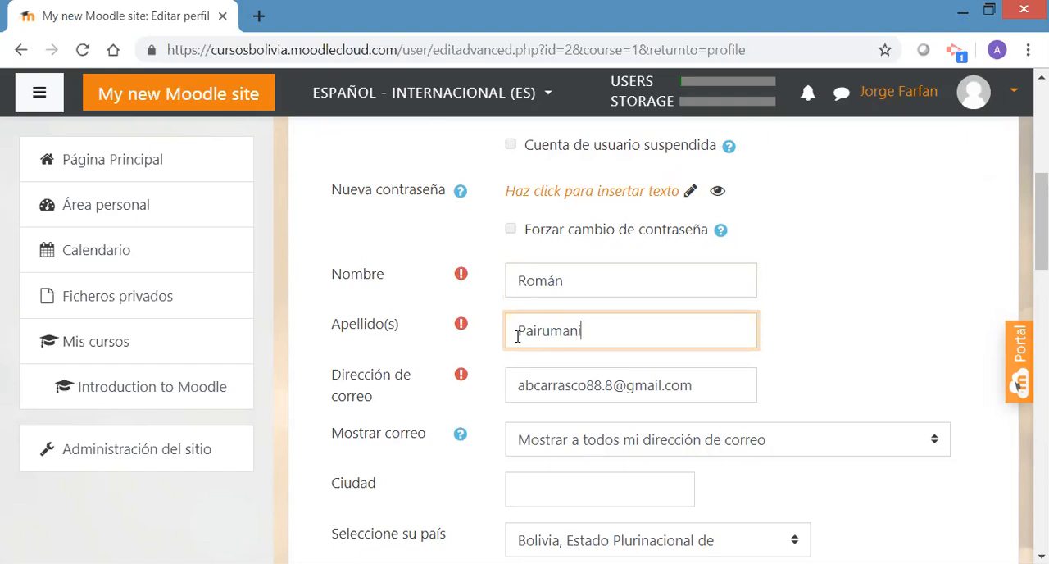
pyautogui.moveTo(693, 386)
pyautogui.mouseDown()
pyautogui.moveTo(510, 388)
pyautogui.moveTo(690, 392)
pyautogui.mouseUp()
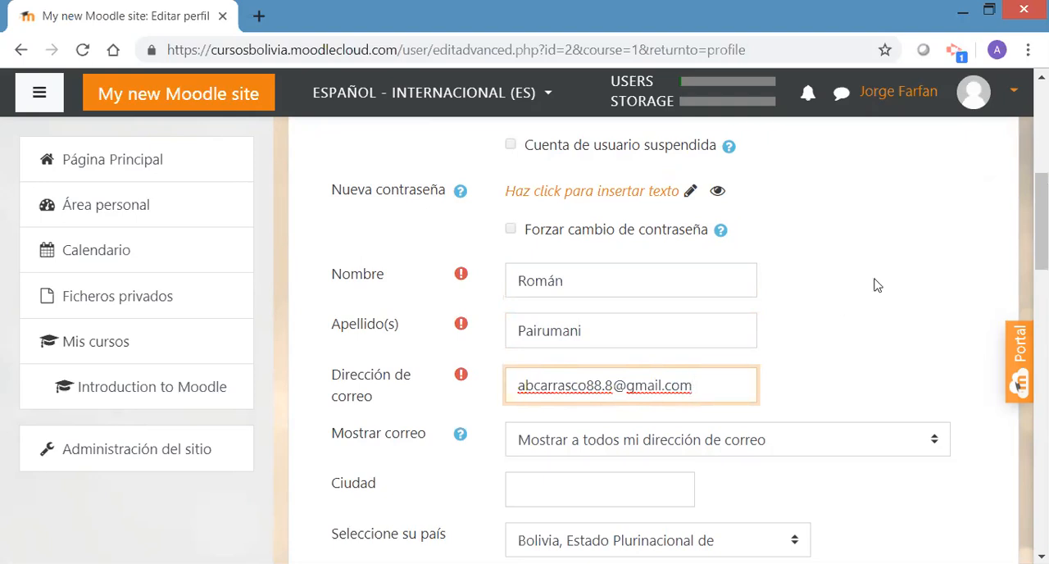
# Set the profile's city to La Paz from the autofill suggestions and its time zone to África/Tunez
pyautogui.scroll(-1, 1041, 230)
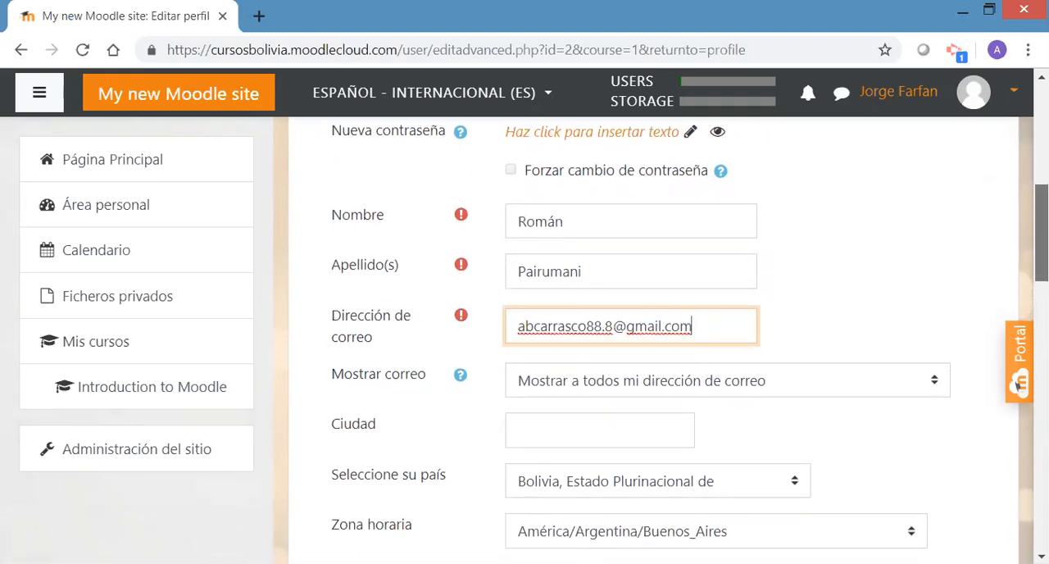
pyautogui.scroll(-1, 656, 344)
pyautogui.scroll(-1, 558, 328)
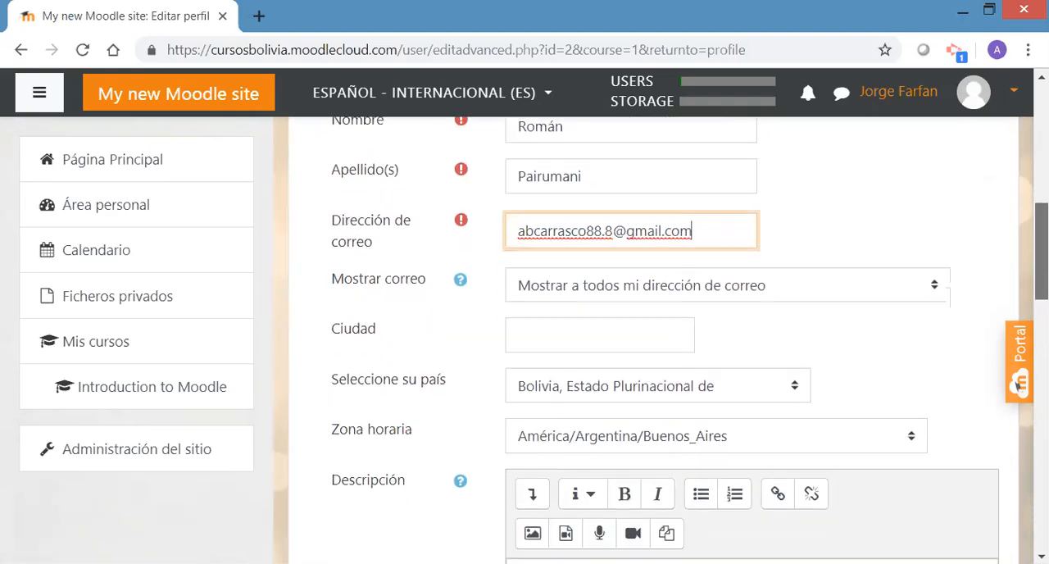
pyautogui.click(546, 331)
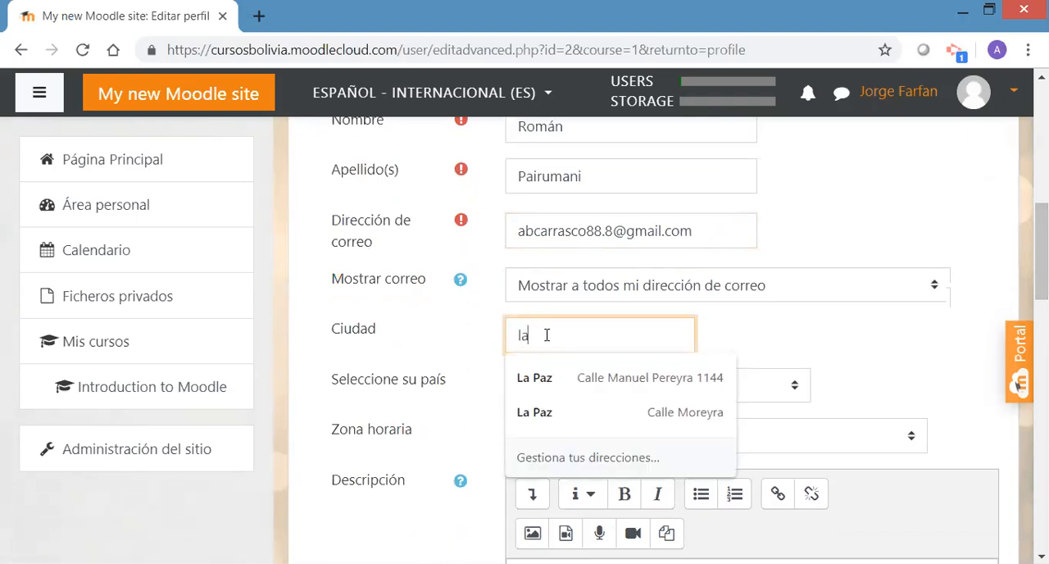
pyautogui.click(547, 381)
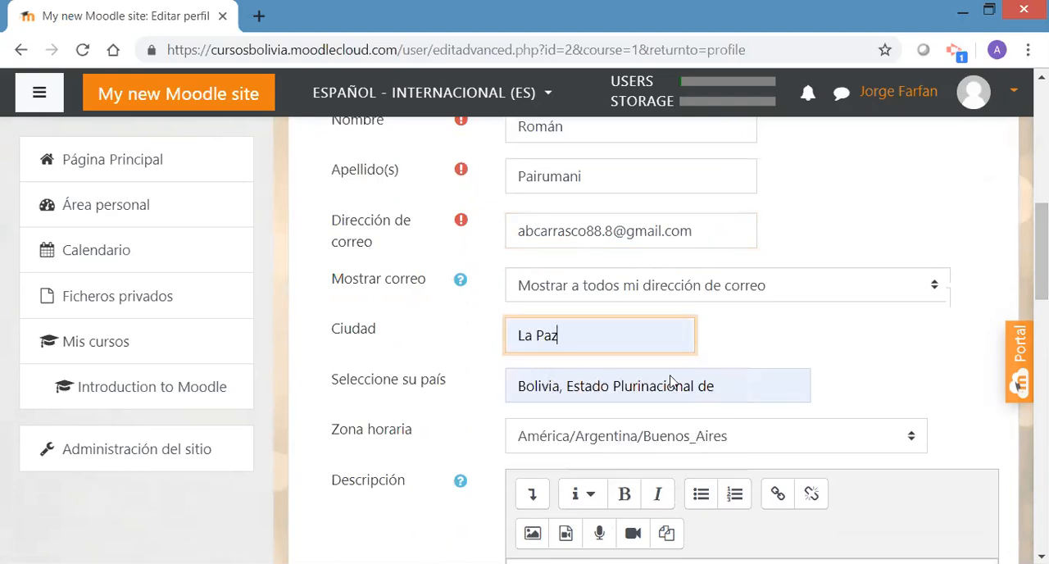
pyautogui.scroll(-2, 885, 272)
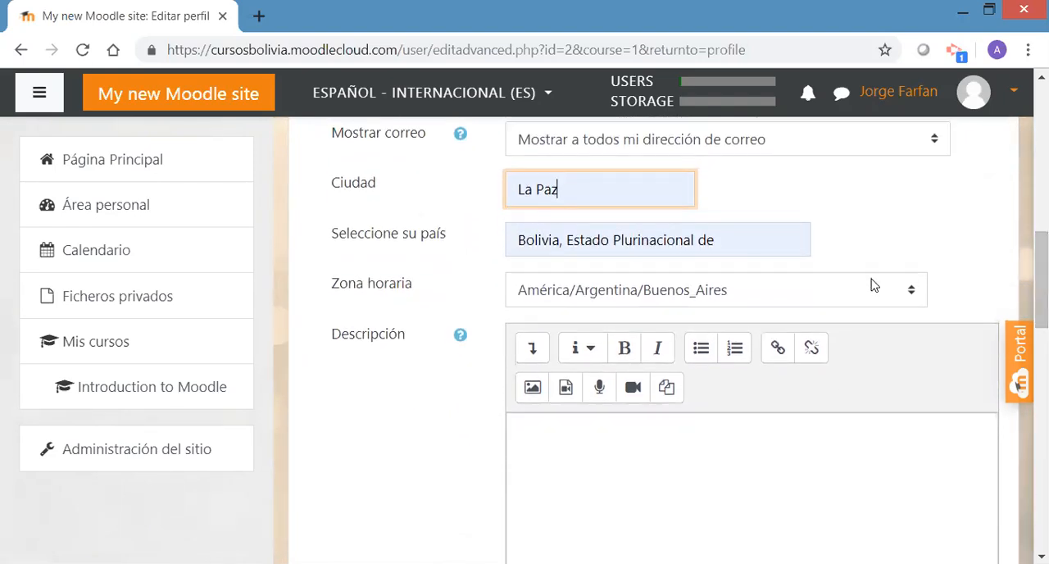
pyautogui.click(874, 287)
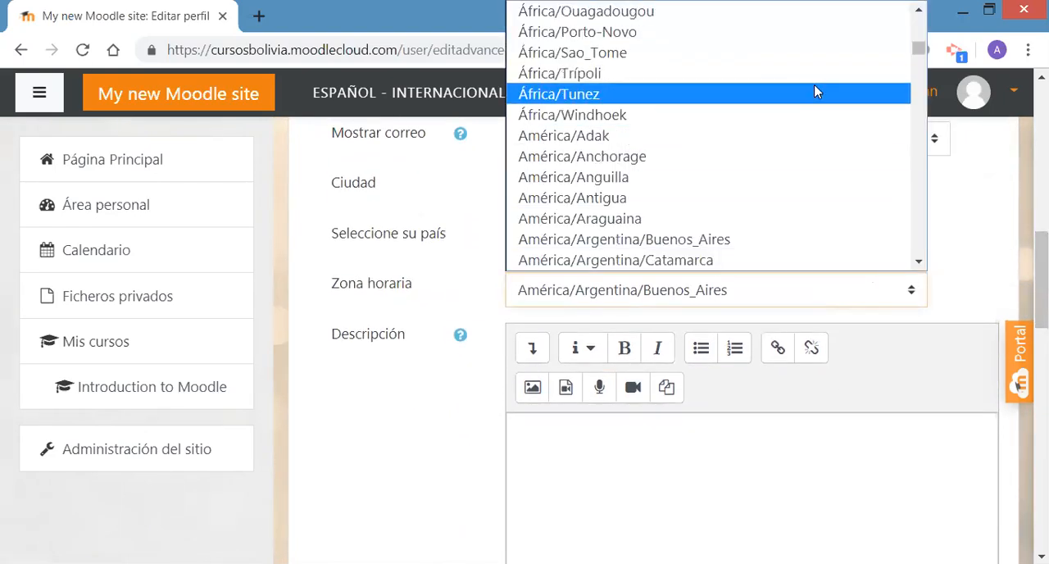
pyautogui.click(721, 97)
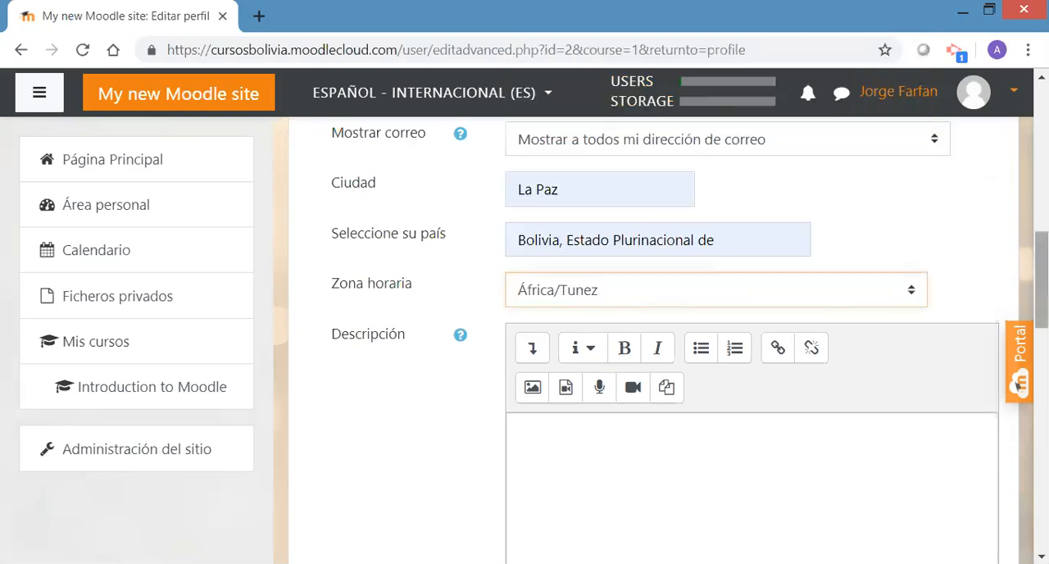
# Write "Soy profesional en turismo." as the profile description
pyautogui.scroll(-3, 655, 340)
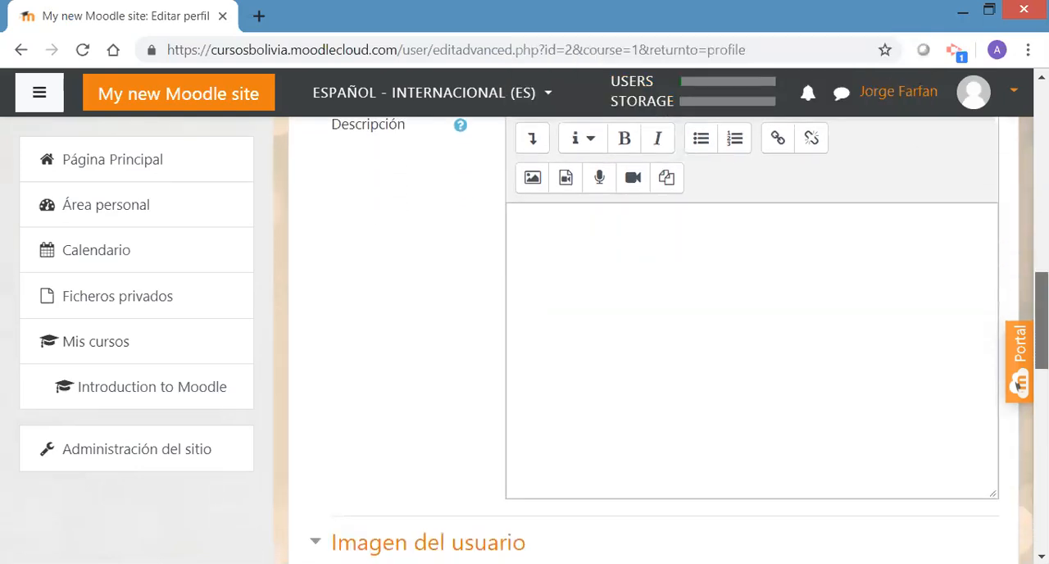
pyautogui.scroll(1, 613, 281)
pyautogui.click(601, 281)
pyautogui.write('Soy profesional en turismo.')
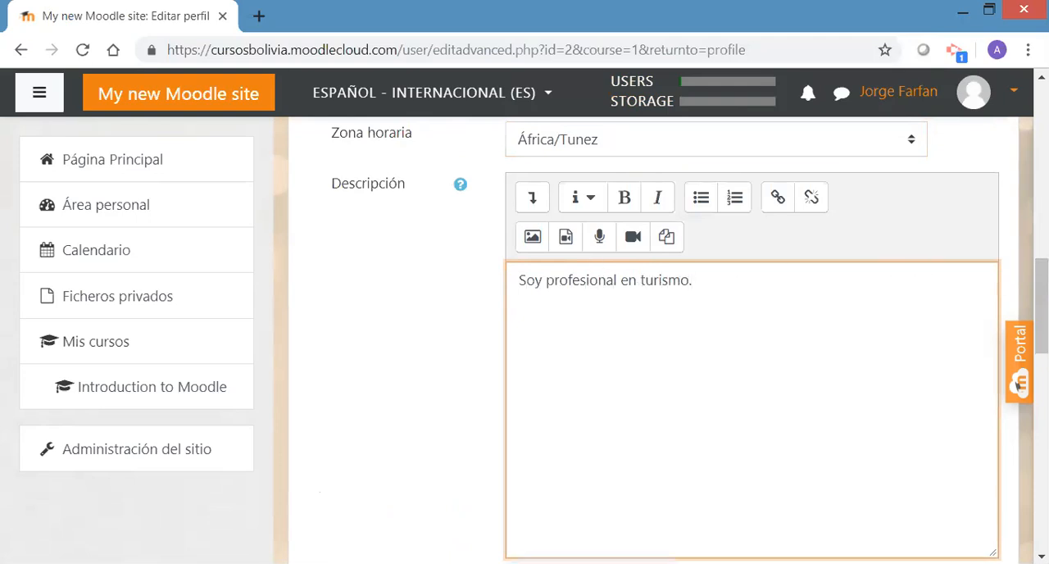
# Add the file foto4x4.jpg as the new user image in the Imagen del usuario section
pyautogui.scroll(-3, 661, 340)
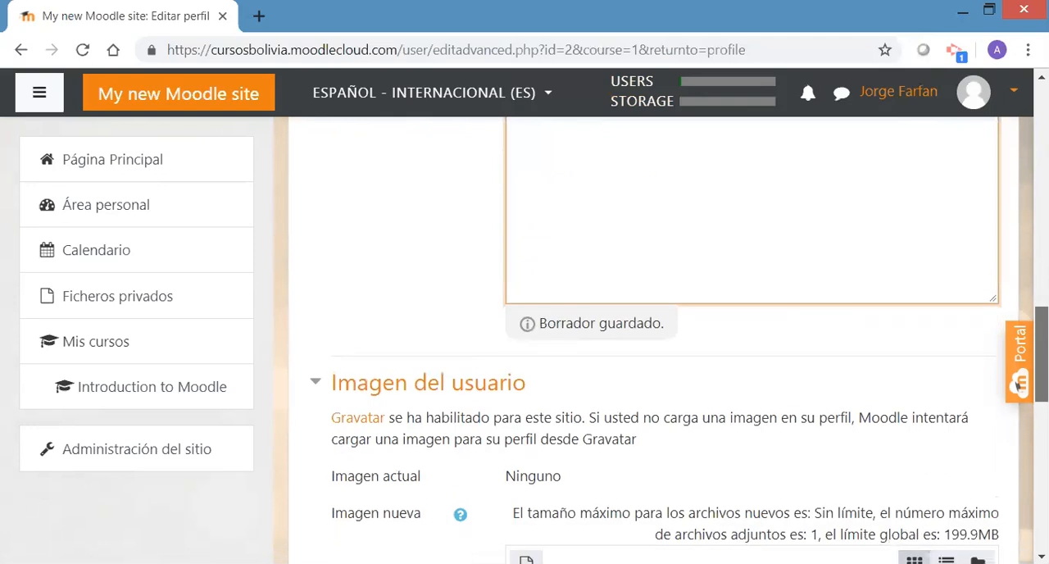
pyautogui.scroll(-2, 1018, 384)
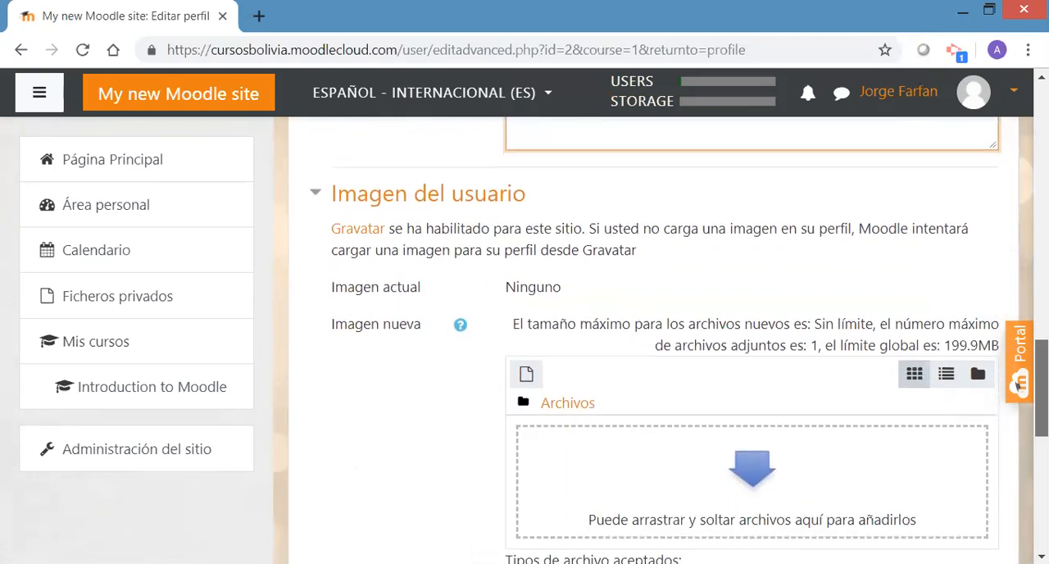
pyautogui.scroll(1, 1017, 383)
pyautogui.scroll(-2, 1017, 383)
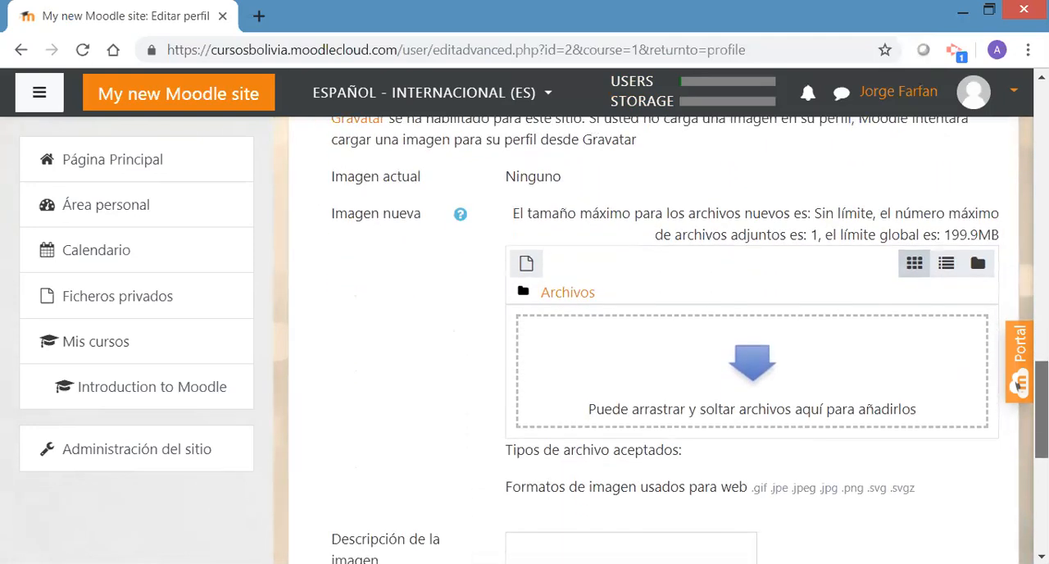
pyautogui.scroll(-1, 1017, 384)
pyautogui.scroll(1, 1017, 383)
pyautogui.scroll(-2, 1017, 383)
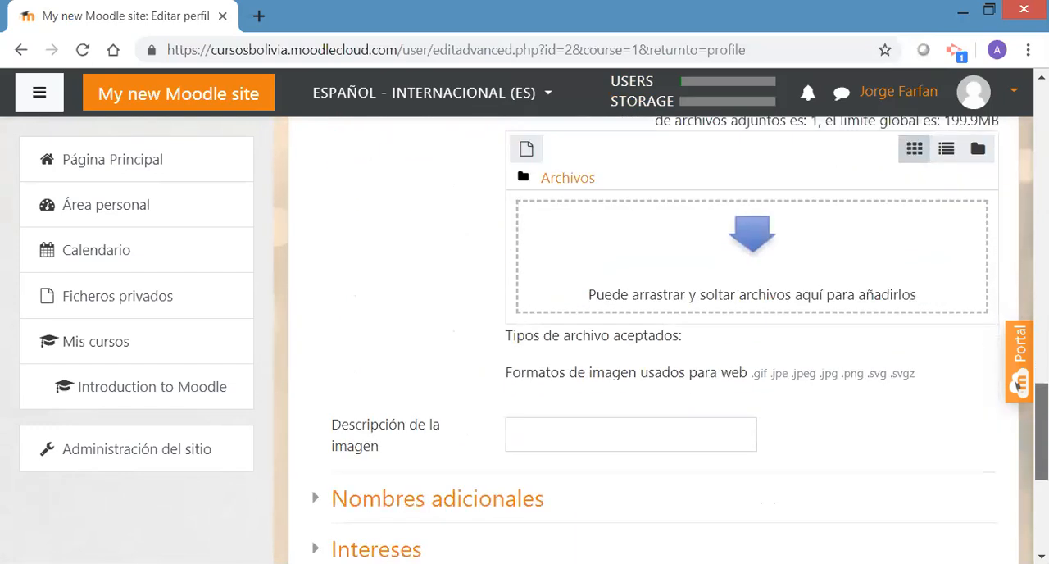
pyautogui.scroll(-1, 1017, 384)
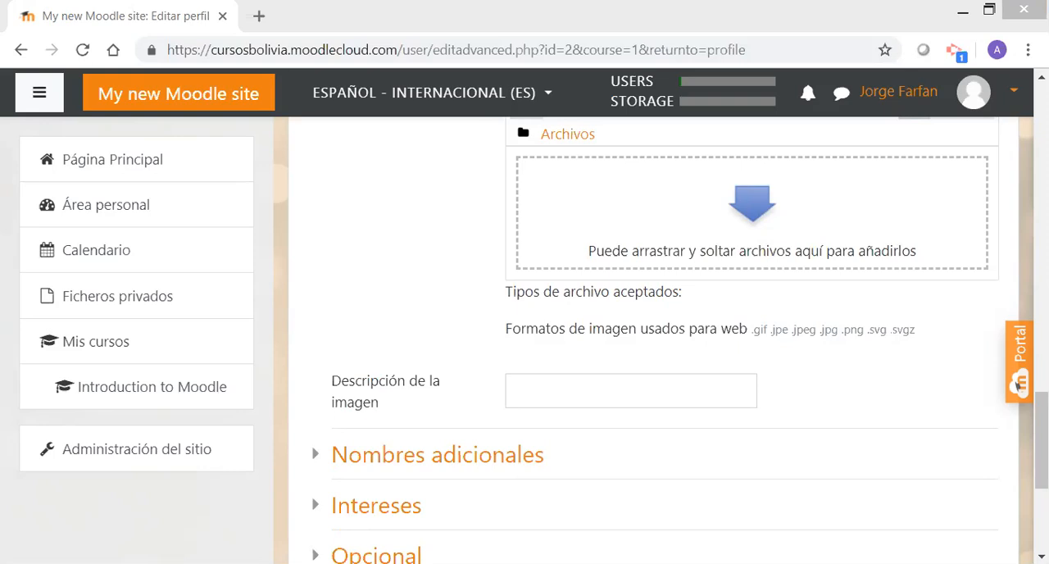
pyautogui.moveTo(680, 217); pyautogui.dragTo(685, 219)
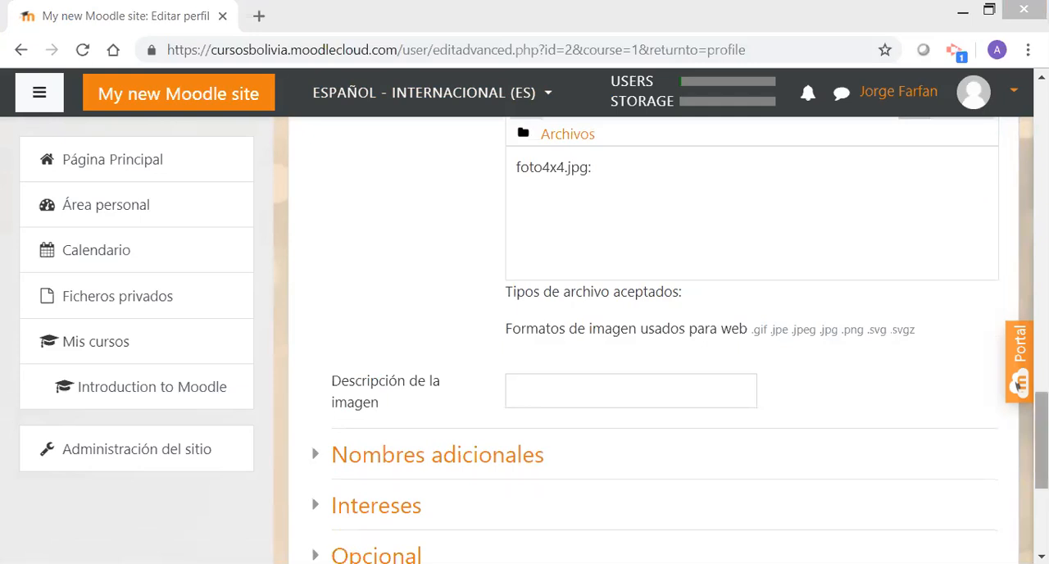
# Expand the Nombres adicionales section below the image description and look over its optional name fields
pyautogui.moveTo(1041, 440); pyautogui.dragTo(1041, 461)
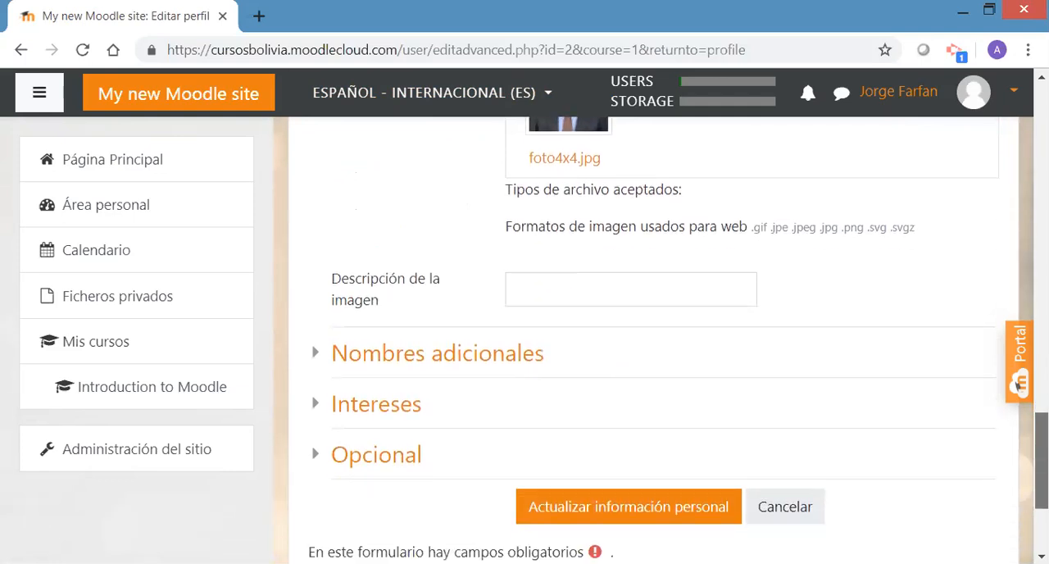
pyautogui.click(631, 292)
pyautogui.moveTo(1042, 455); pyautogui.dragTo(1042, 468)
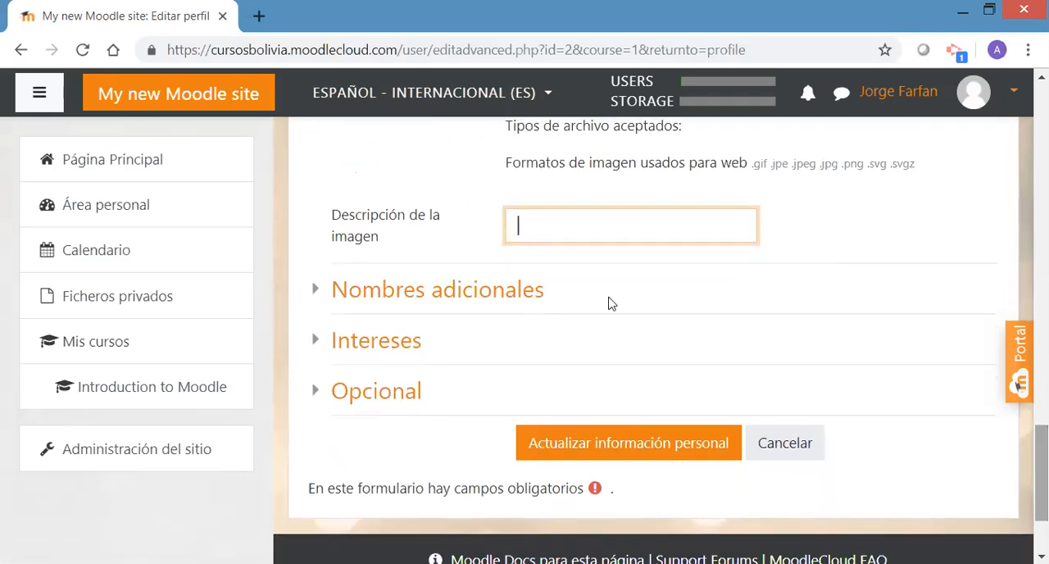
pyautogui.click(482, 291)
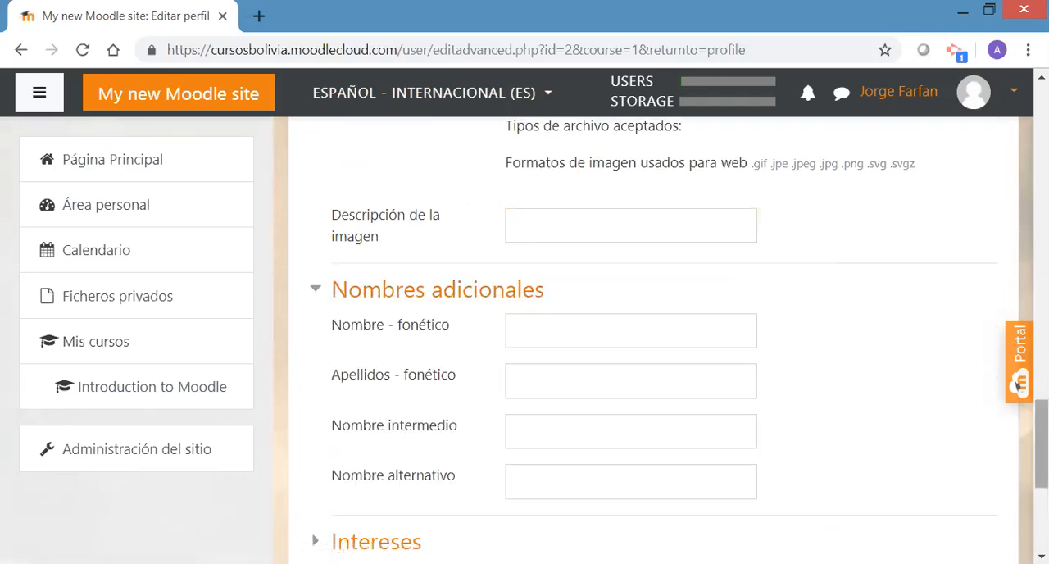
pyautogui.scroll(-3, 1017, 386)
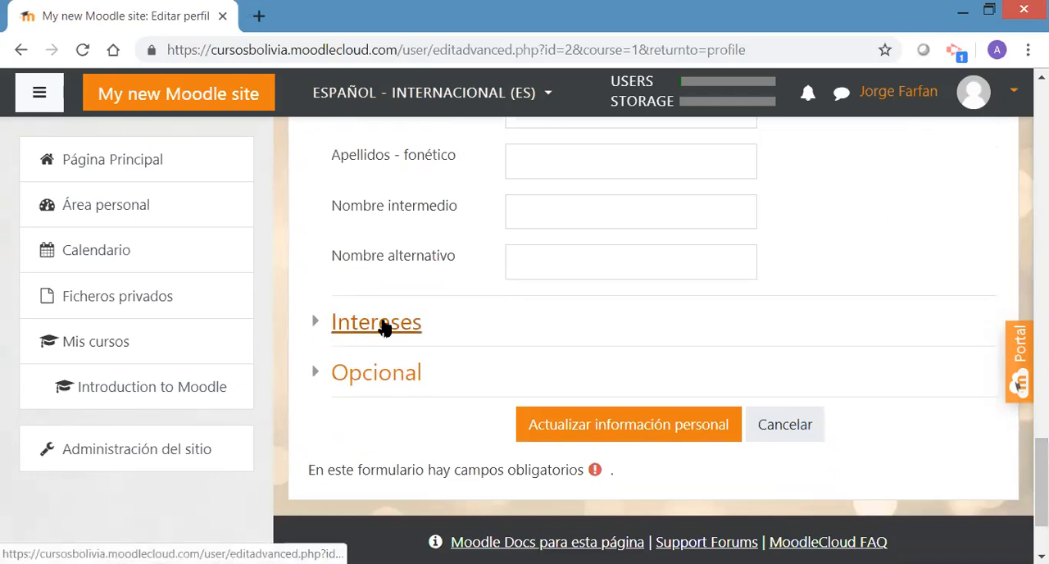
# Add Futbol and Lectura to the list of interests in the profile's Intereses section
pyautogui.click(383, 327)
pyautogui.click(609, 403)
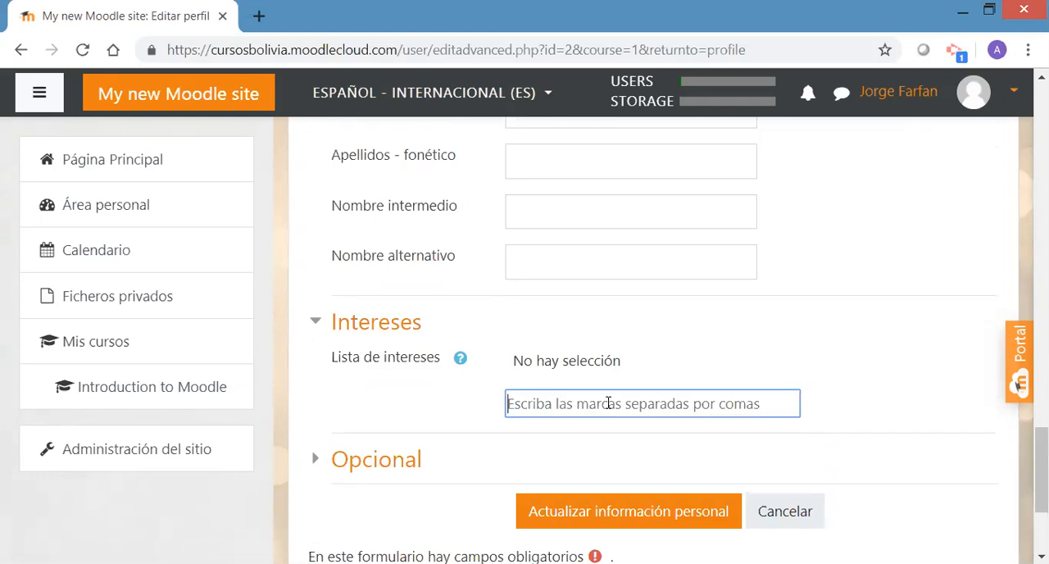
pyautogui.write('Futbol')
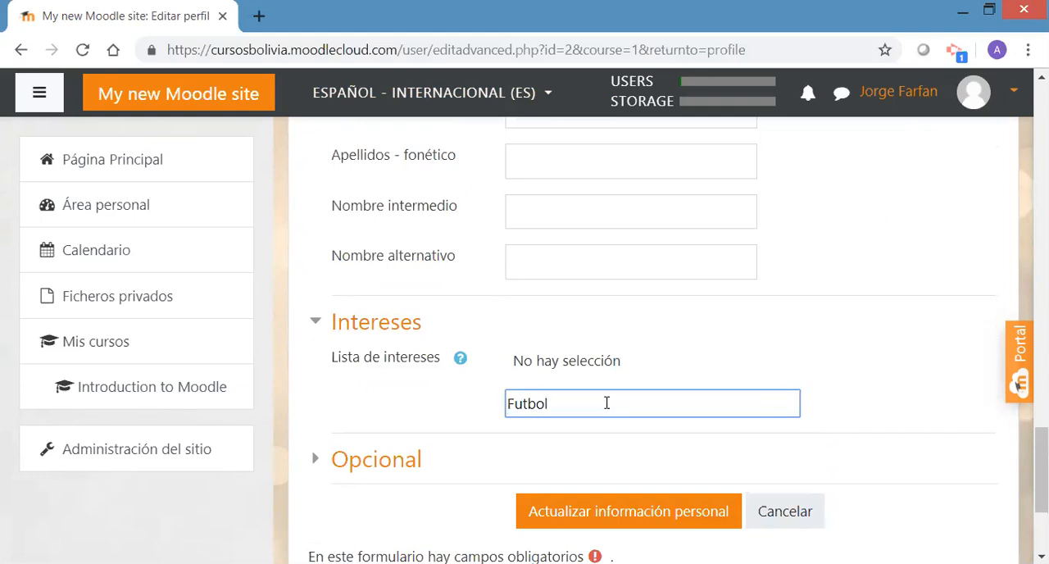
pyautogui.press('Return')
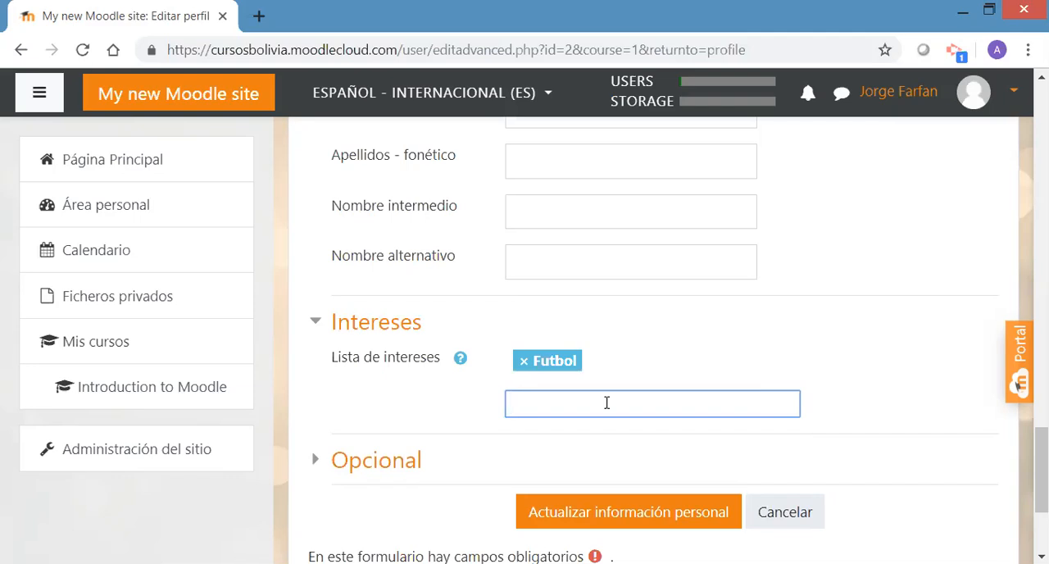
pyautogui.write('Lectura')
pyautogui.press('Return')
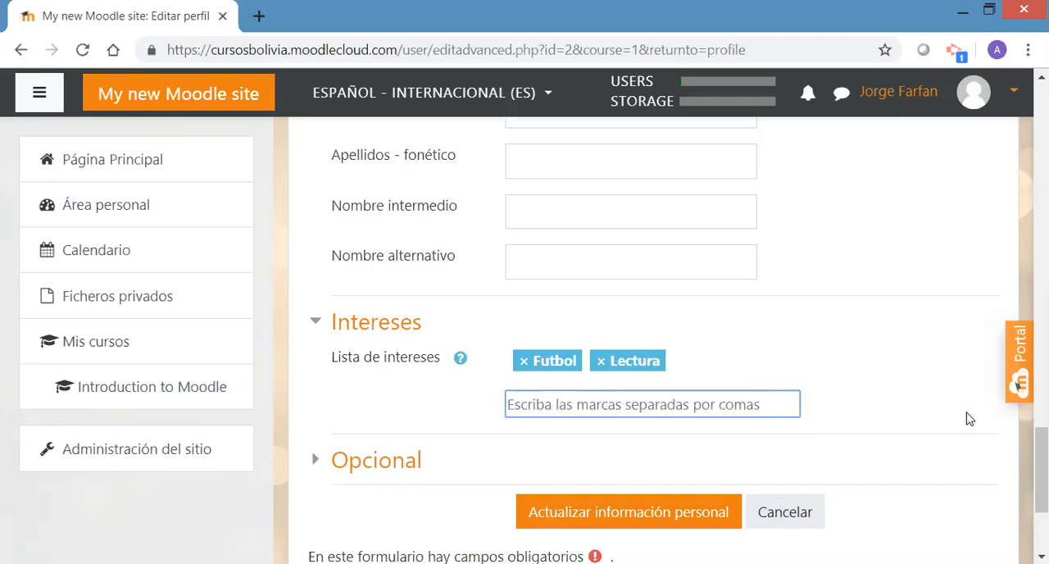
# Expand the Opcional section, look over its optional fields and save the updated personal information
pyautogui.scroll(-3, 1041, 471)
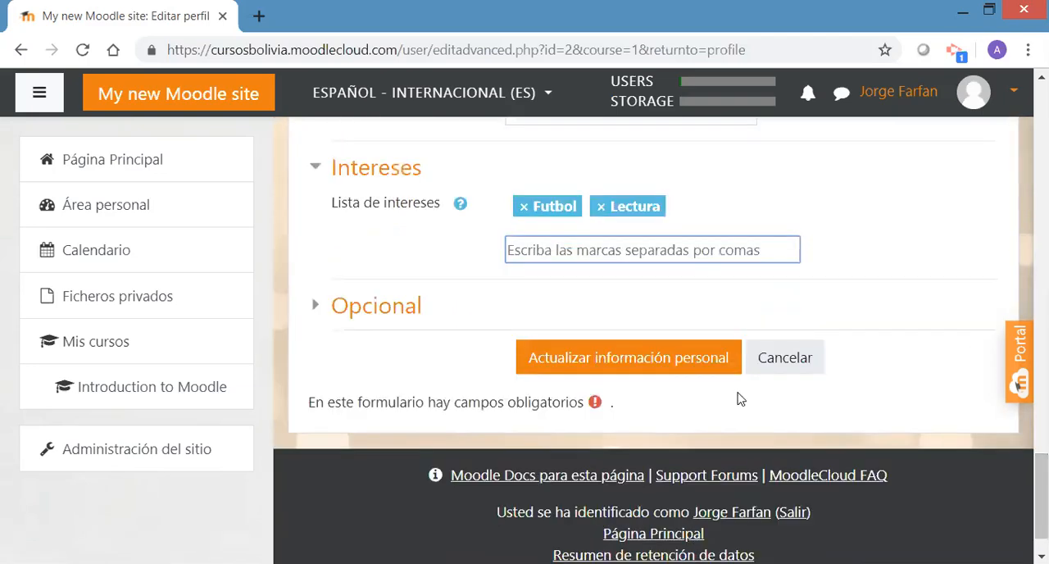
pyautogui.click(343, 313)
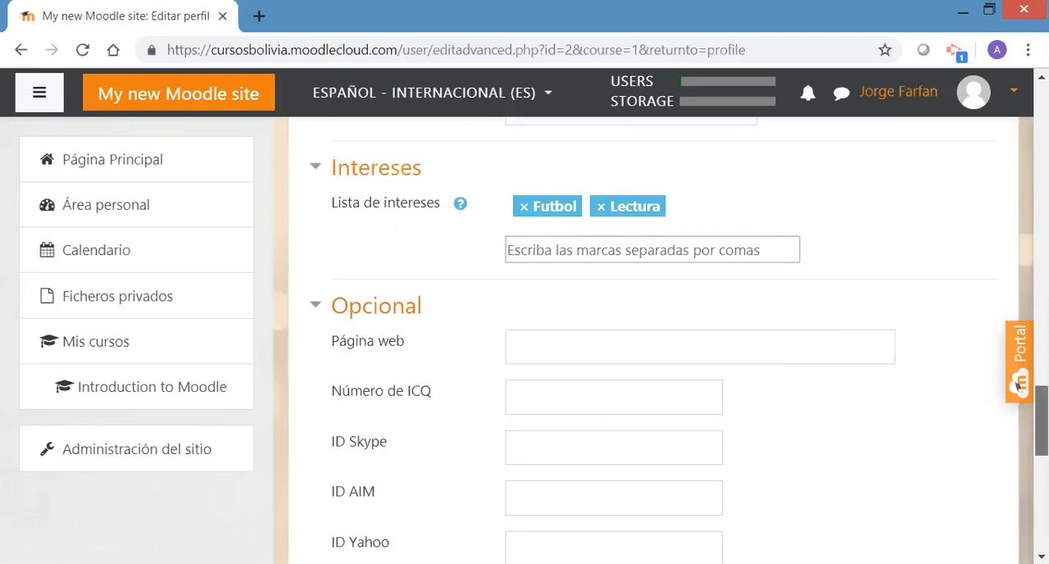
pyautogui.scroll(-2, 1019, 385)
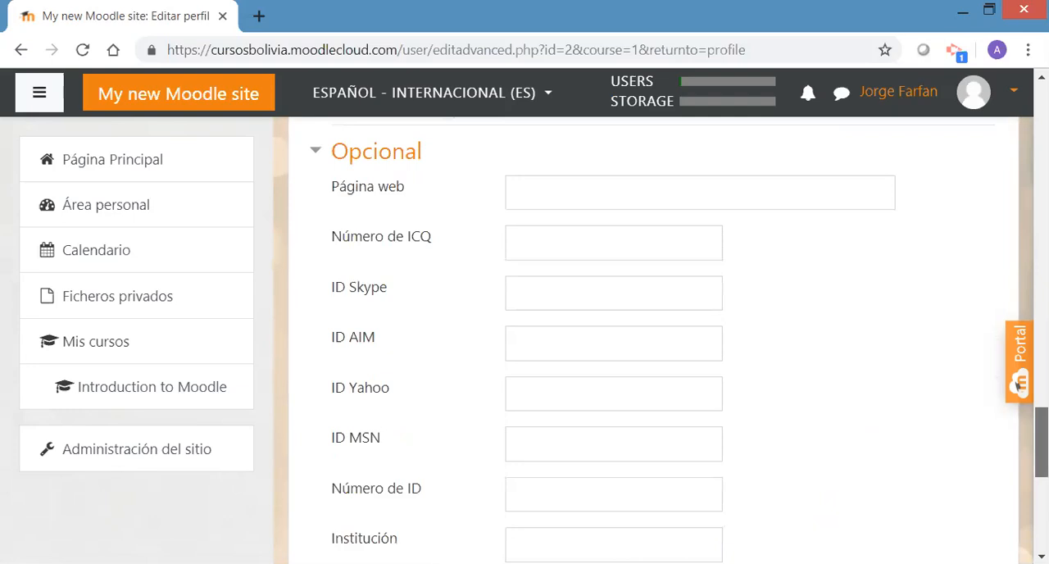
pyautogui.scroll(-2, 1019, 385)
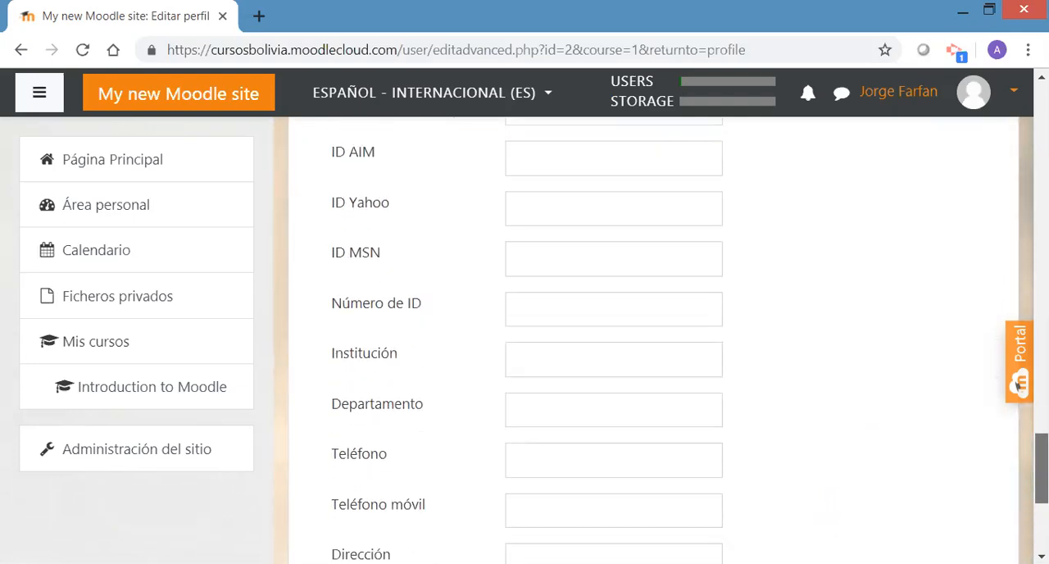
pyautogui.scroll(-3, 1019, 385)
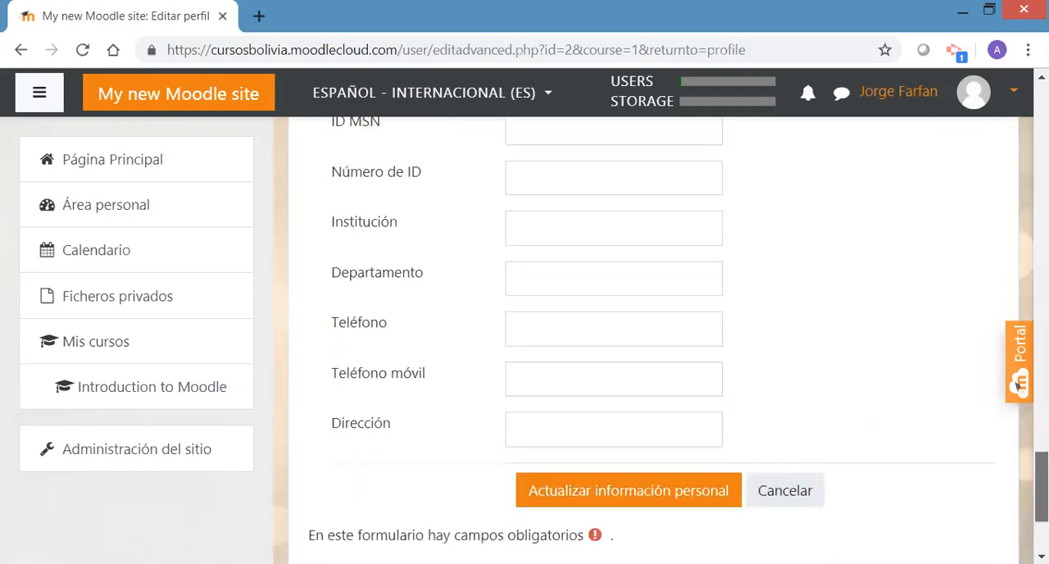
pyautogui.scroll(-1, 1018, 385)
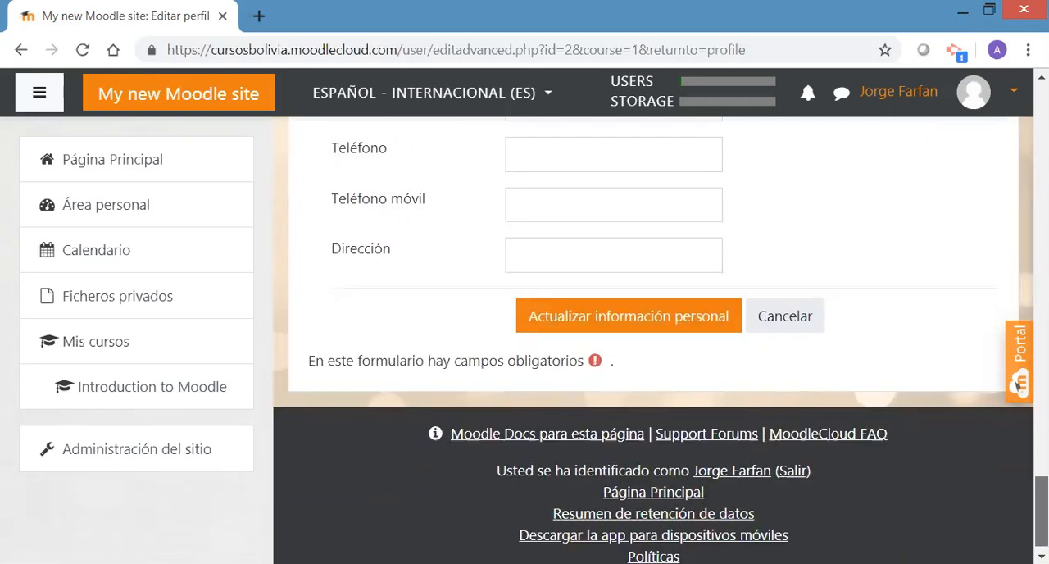
pyautogui.click(690, 310)
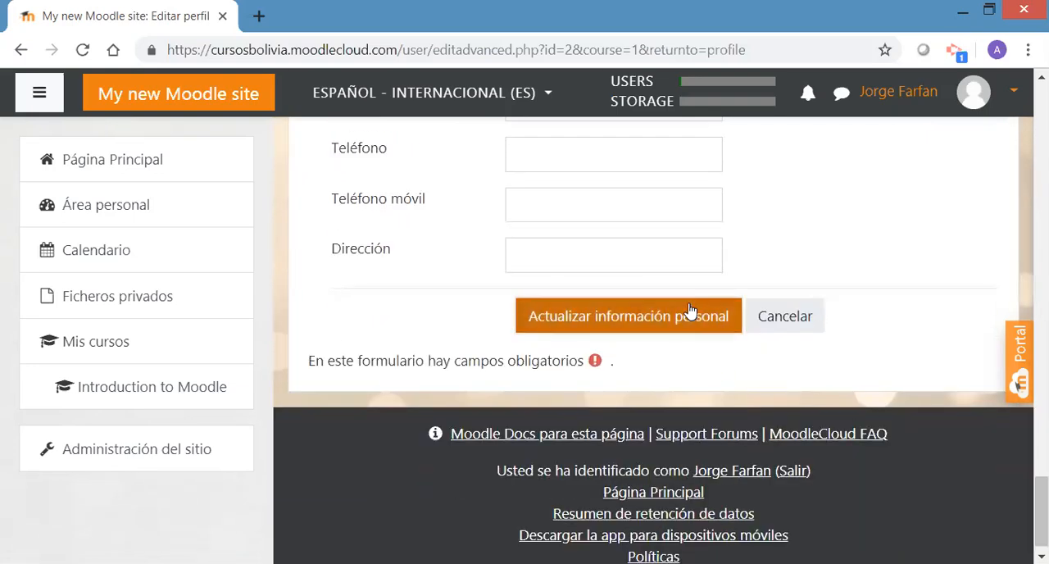
pyautogui.click(679, 317)
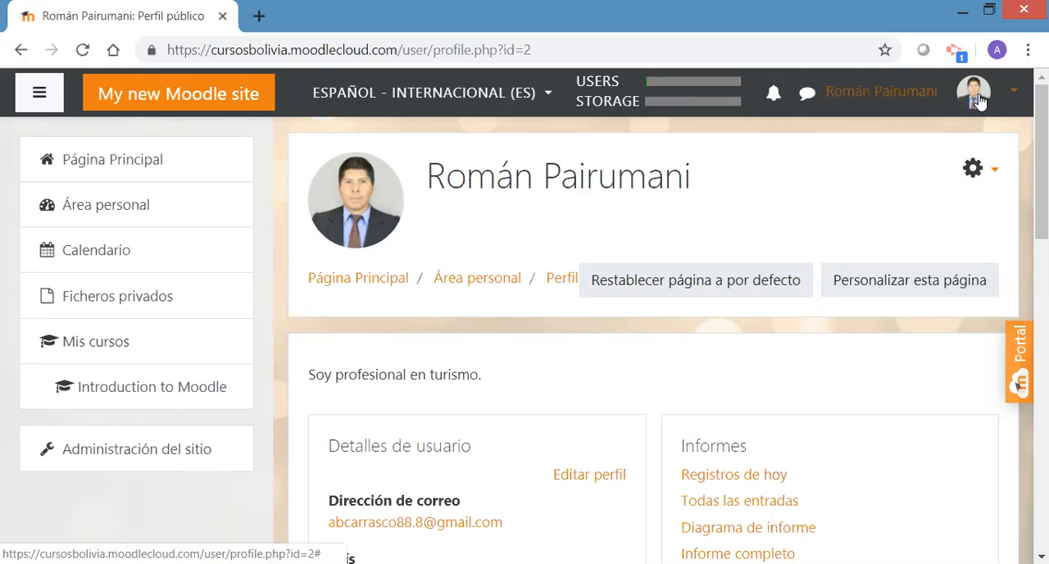
# Review the public profile page, including user details, reports, privacy and policies, access activity, course details and miscellaneous links
pyautogui.moveTo(1042, 197); pyautogui.dragTo(1041, 309)
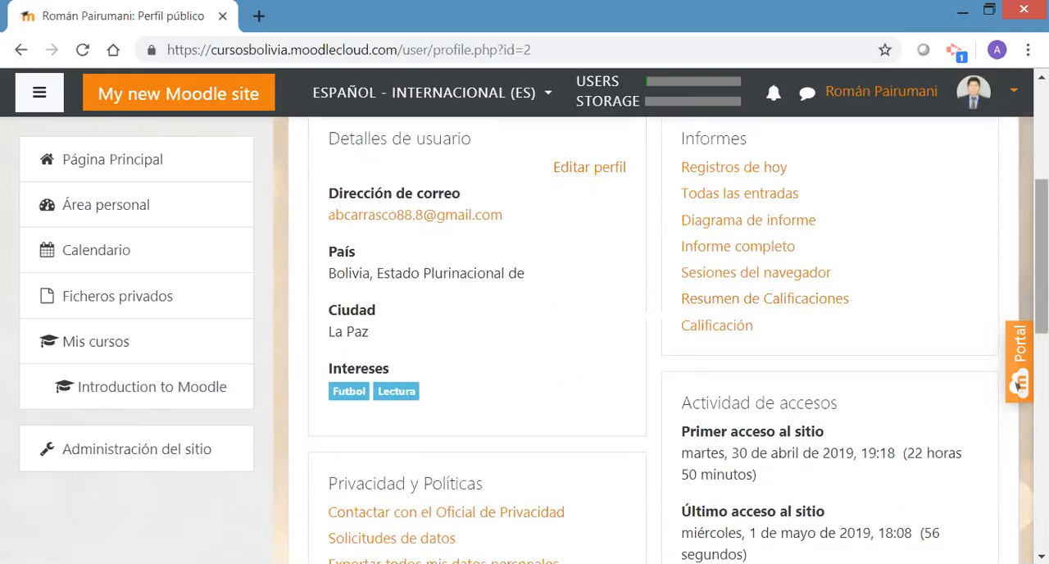
pyautogui.moveTo(1042, 246); pyautogui.dragTo(1041, 227)
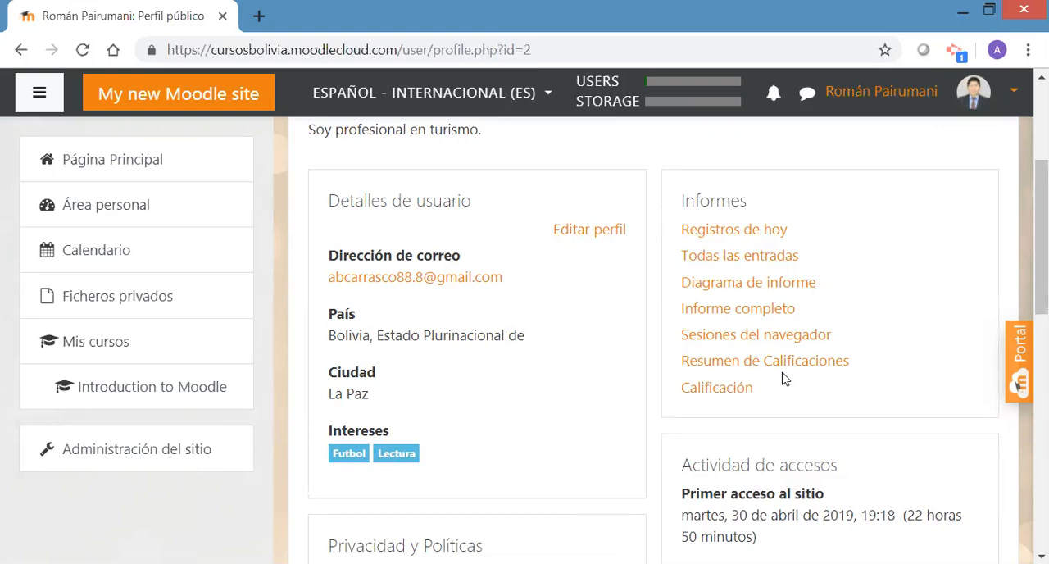
pyautogui.moveTo(1042, 283); pyautogui.dragTo(1042, 257)
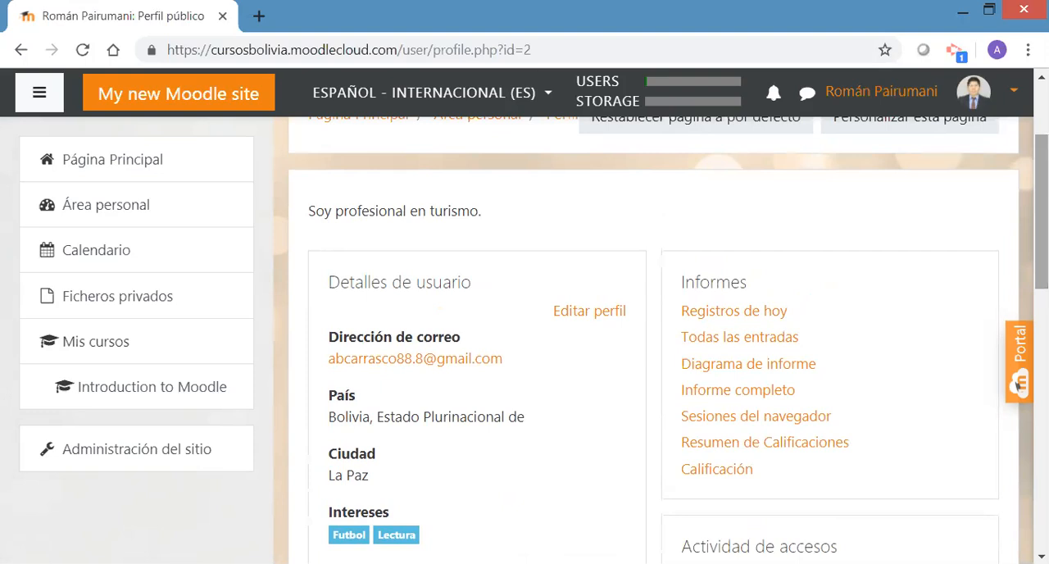
pyautogui.scroll(-2, 661, 339)
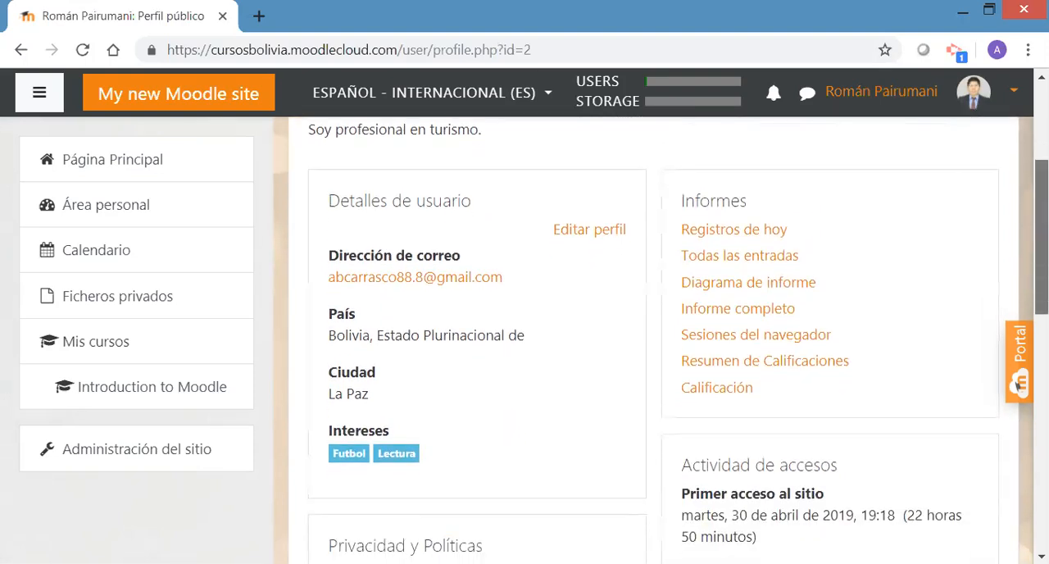
pyautogui.scroll(-2, 662, 339)
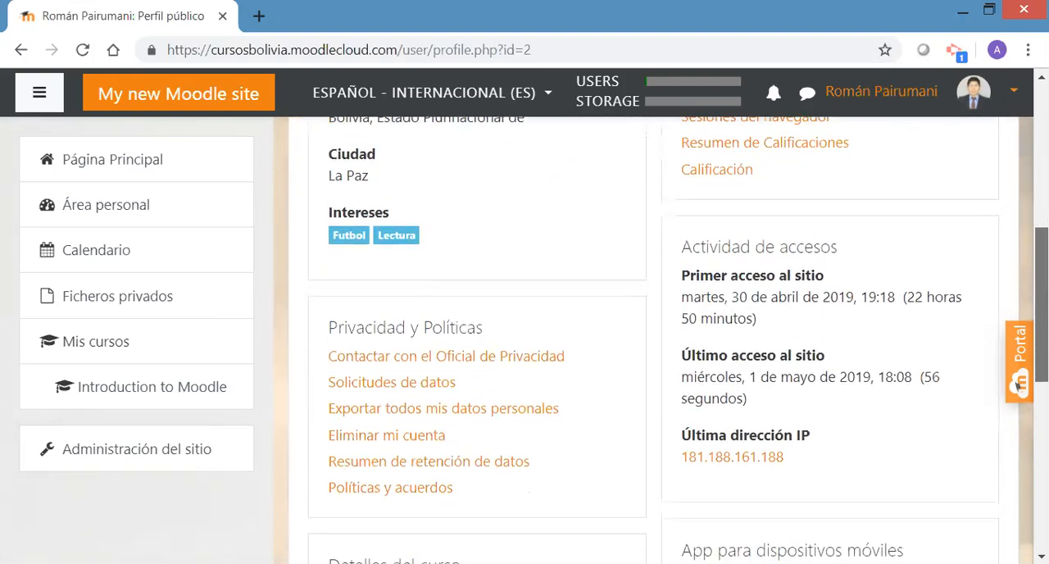
pyautogui.scroll(-4, 1019, 361)
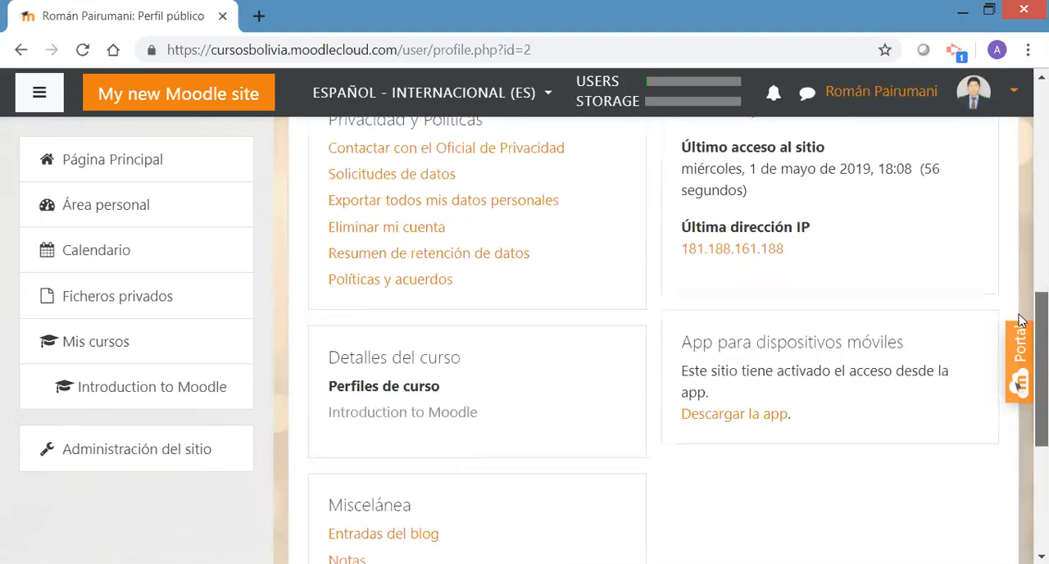
pyautogui.scroll(-1, 1018, 361)
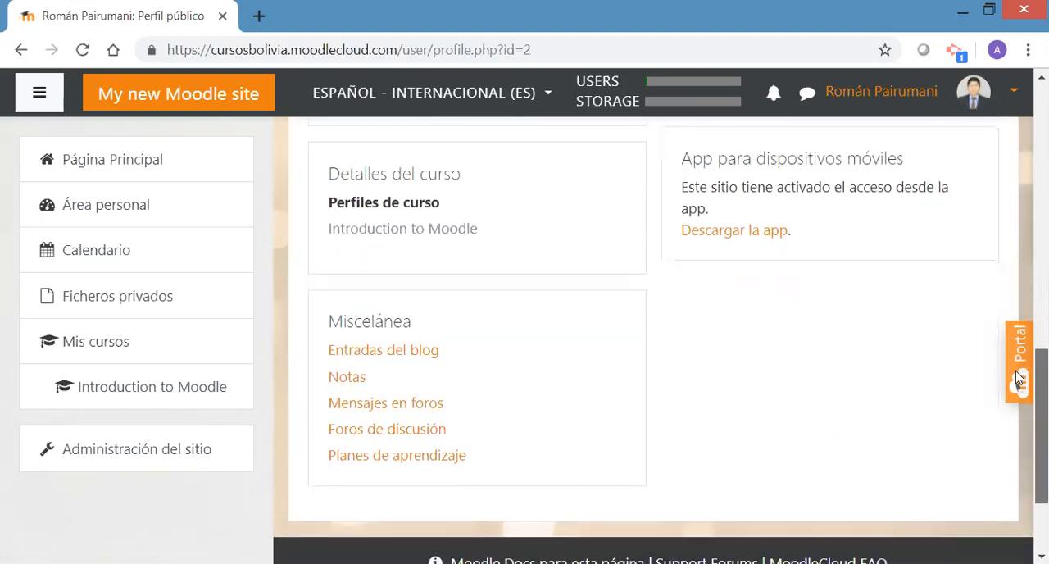
pyautogui.scroll(-1, 1016, 375)
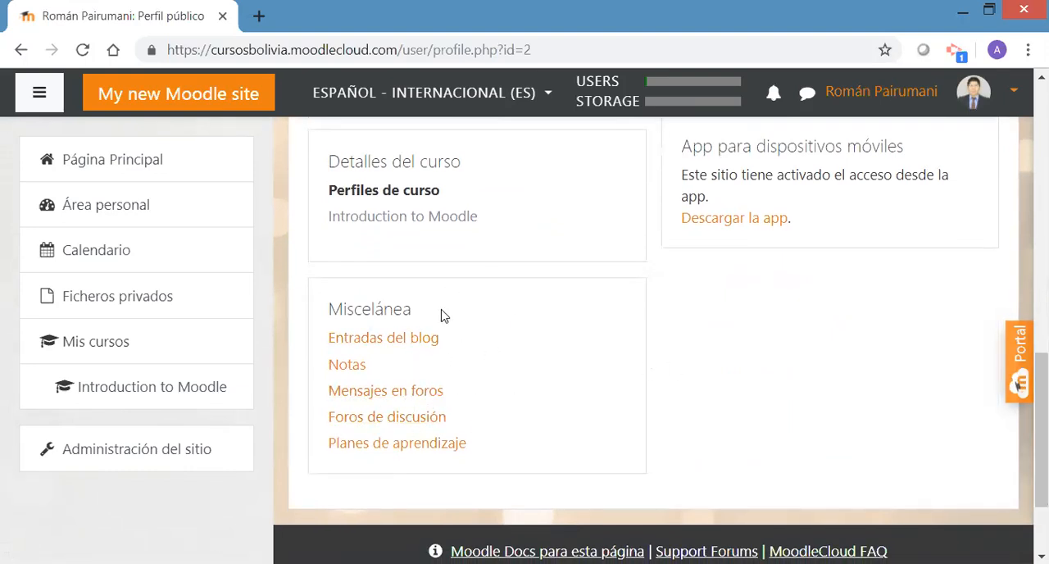
pyautogui.scroll(3, 1018, 384)
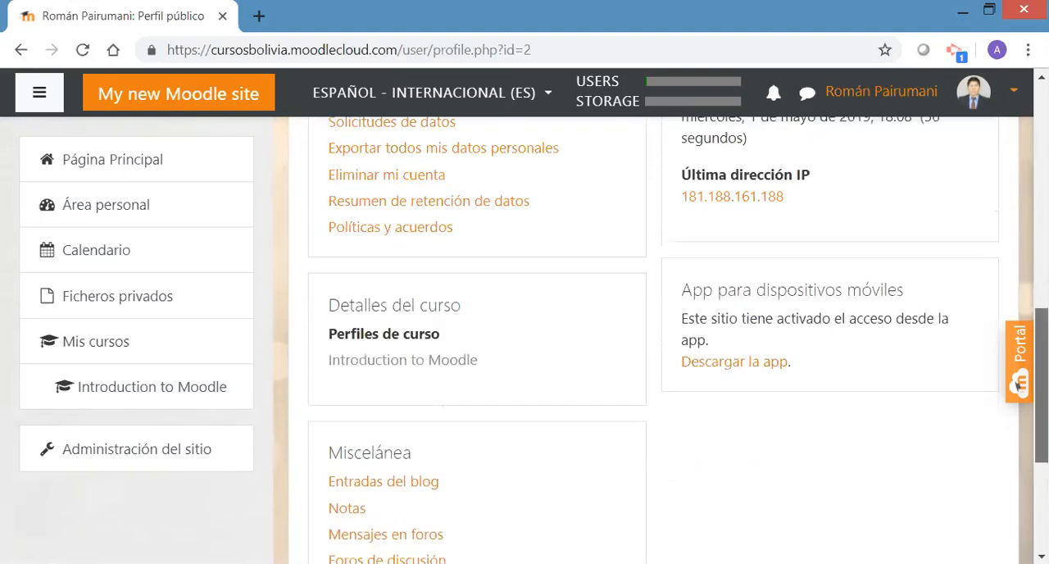
pyautogui.scroll(3, 1018, 383)
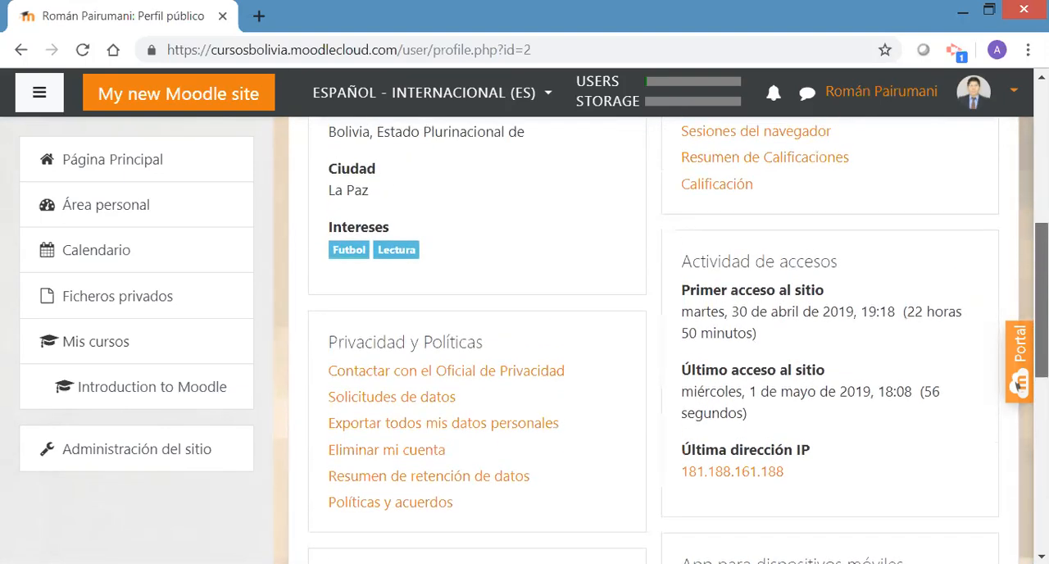
pyautogui.scroll(2, 1018, 384)
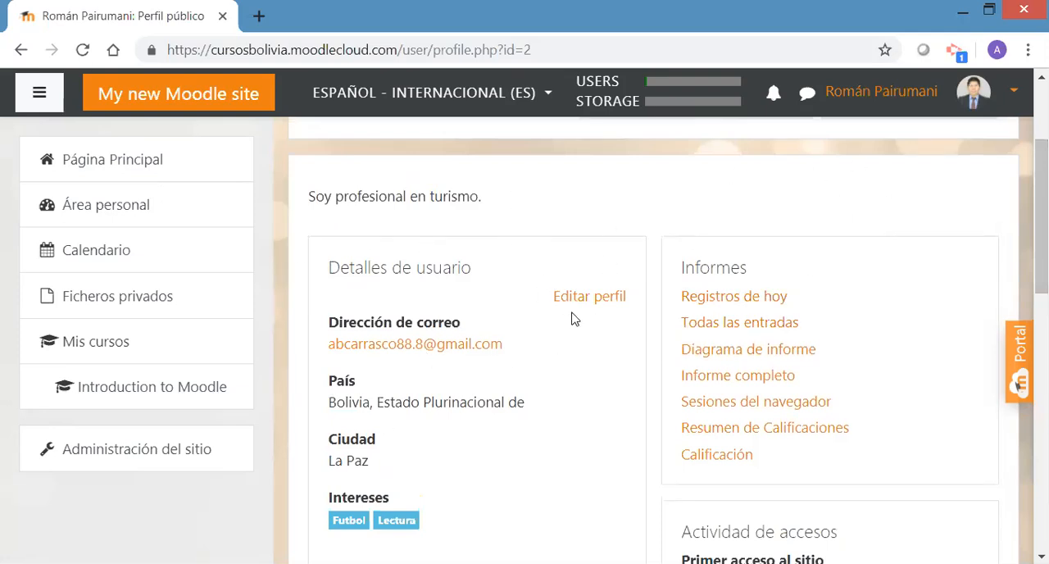
# Open the administrator's Calificaciones page to view the grades overview by course
pyautogui.click(1017, 100)
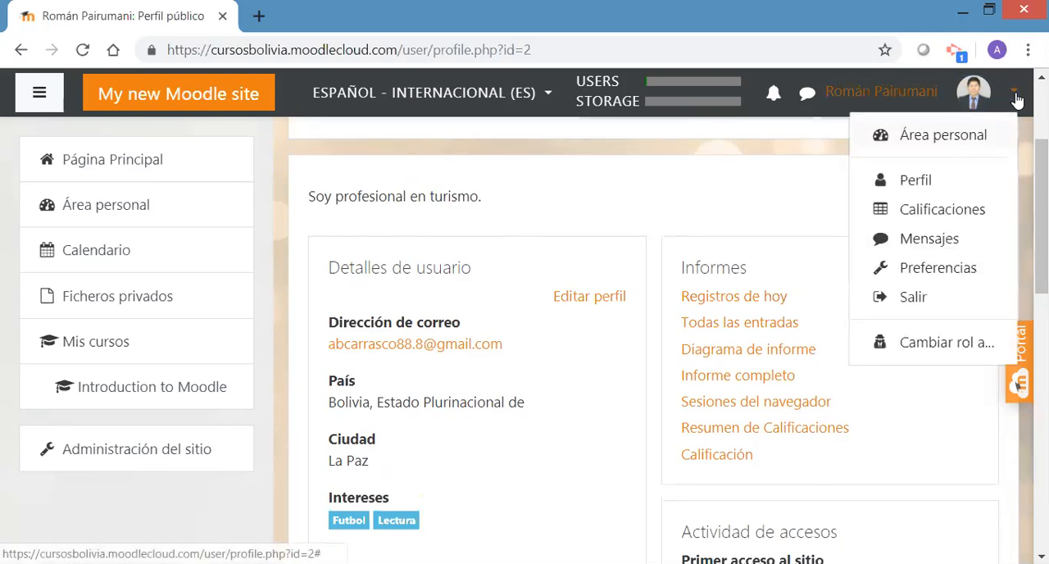
pyautogui.click(935, 215)
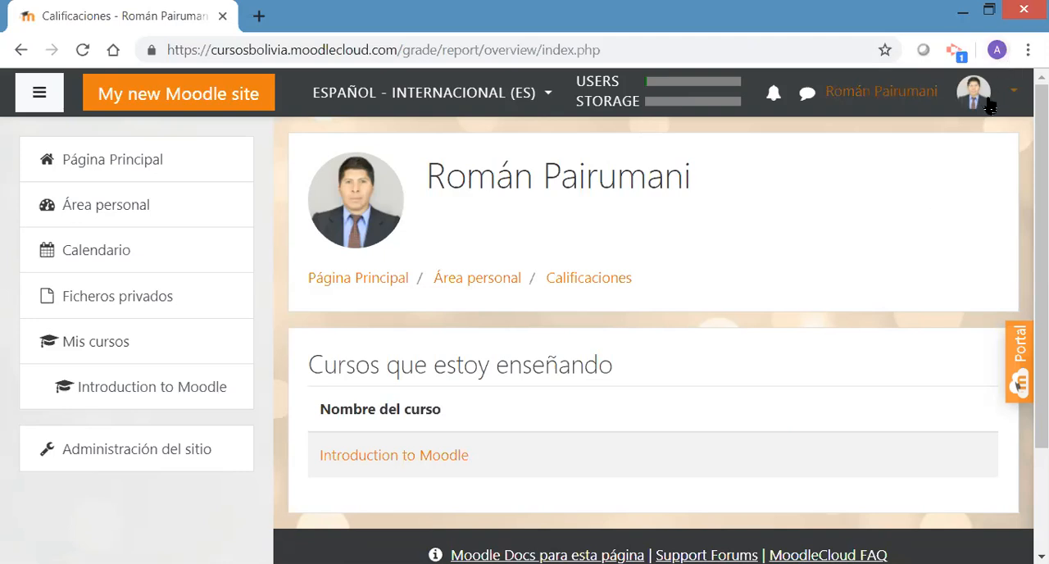
# Open the Mensajes page and search people and messages for the administrator's first name
pyautogui.click(1013, 96)
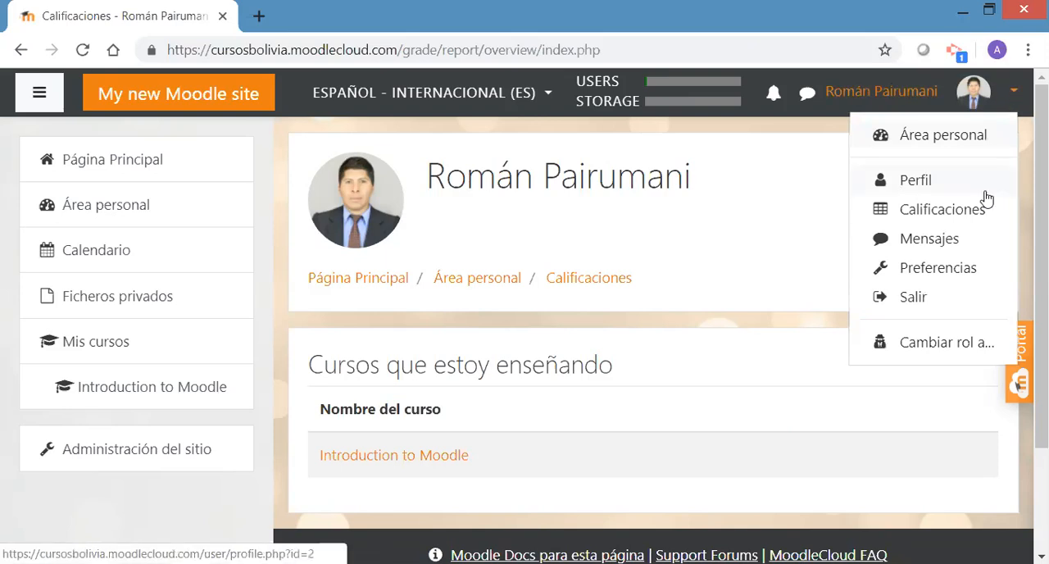
pyautogui.click(931, 241)
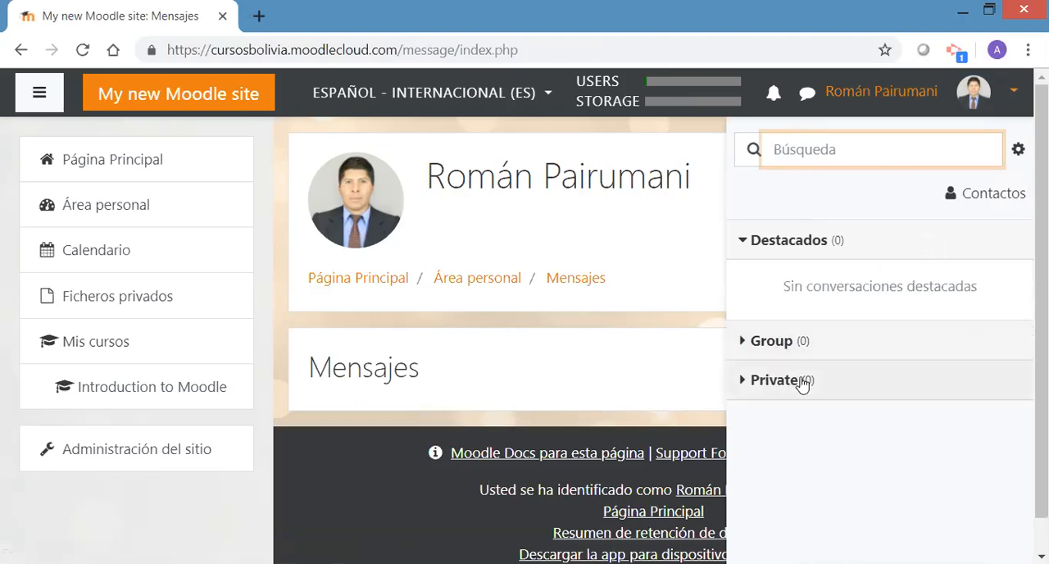
pyautogui.click(847, 152)
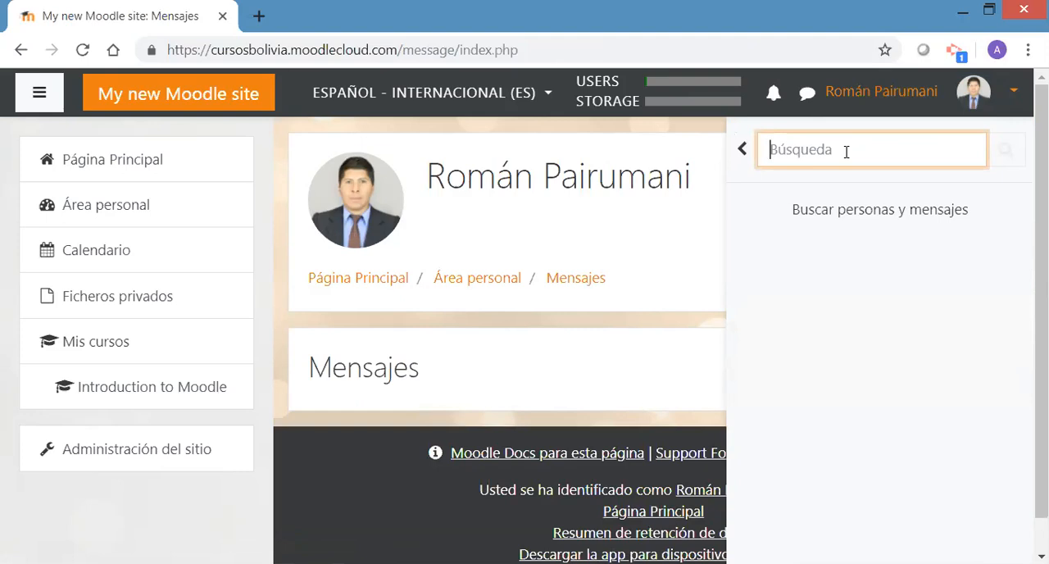
pyautogui.write('j')
pyautogui.press('BackSpace')
pyautogui.write('roman')
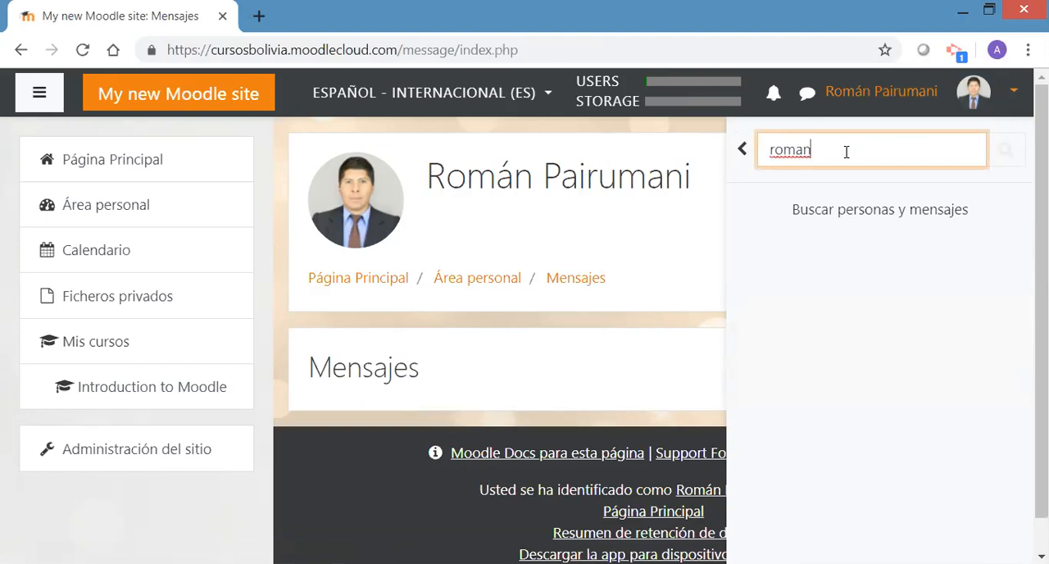
pyautogui.press('Return')
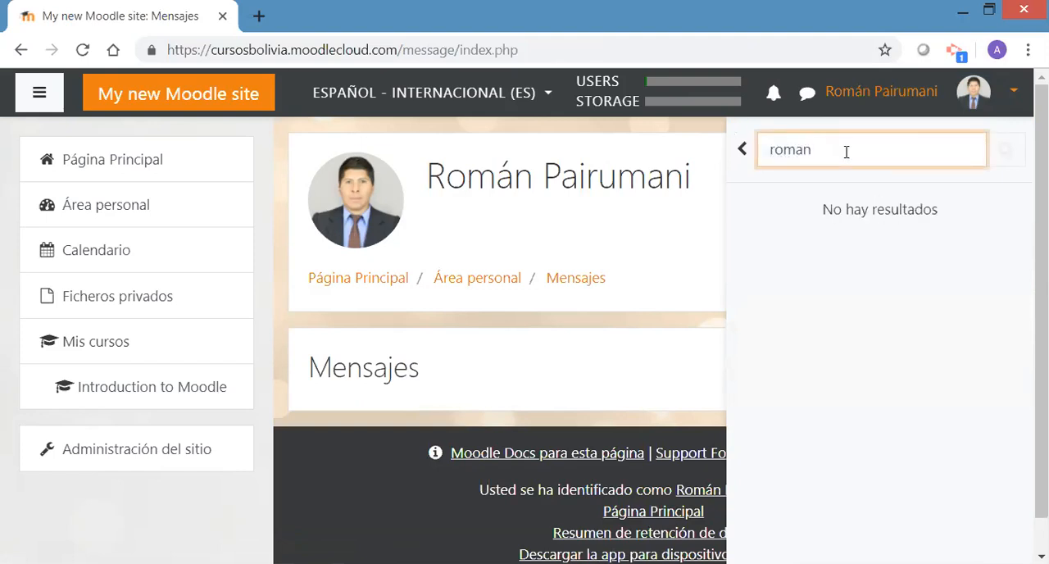
# Clear the people and messages search and return to the conversations overview
pyautogui.press('BackSpace')
pyautogui.press('BackSpace')
pyautogui.press('BackSpace')
pyautogui.press('BackSpace')
pyautogui.press('BackSpace')
pyautogui.click(742, 149)
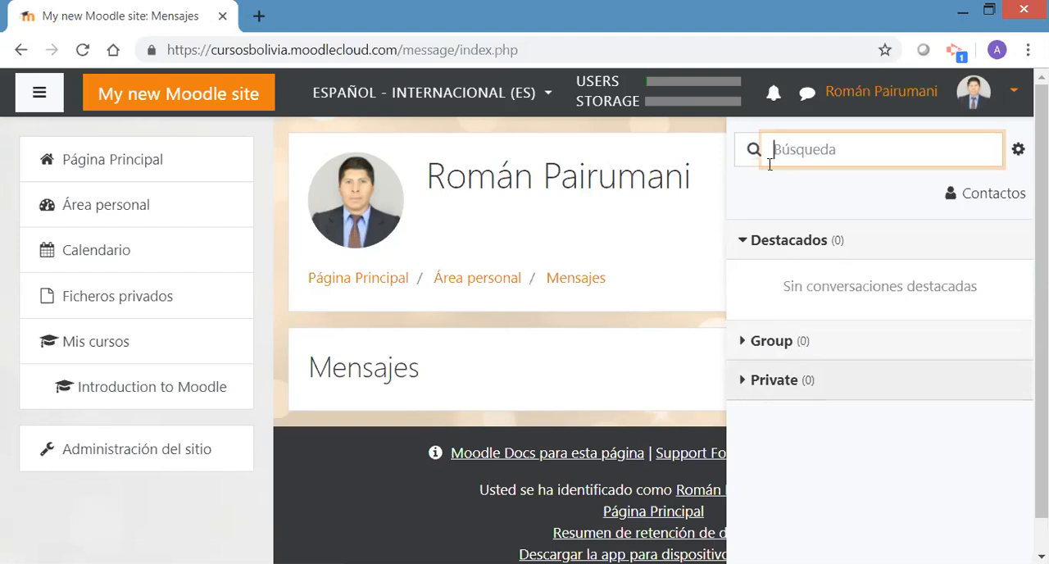
pyautogui.click(814, 148)
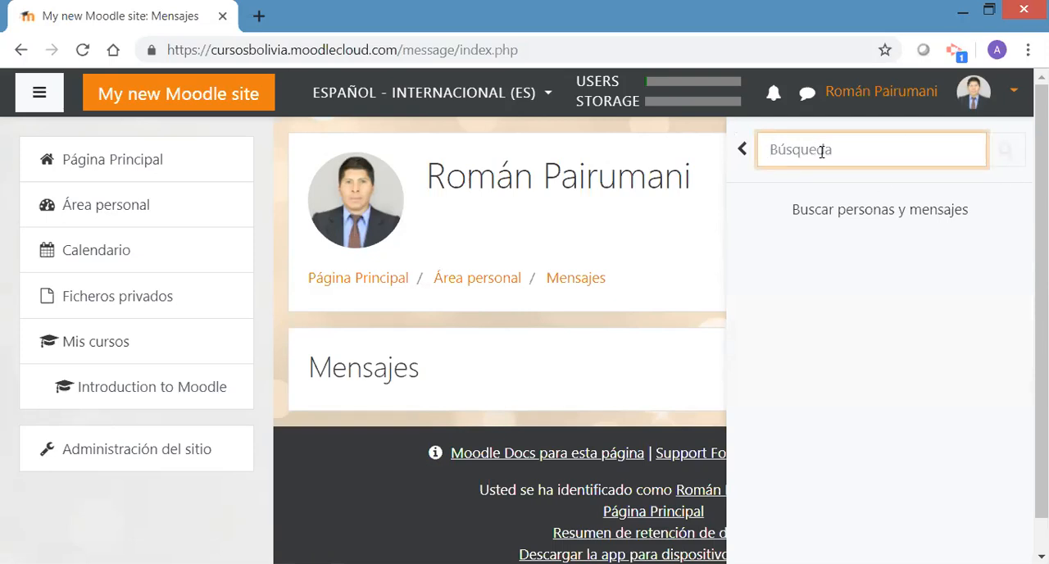
pyautogui.click(742, 154)
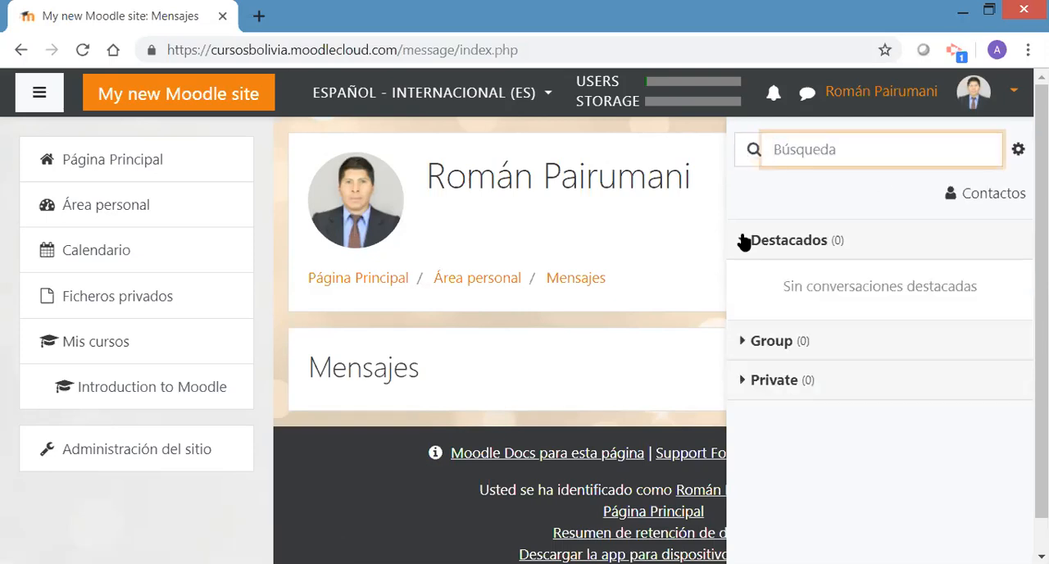
# Open the administrator's Preferencias page to view the user account, roles and blog settings
pyautogui.click(1015, 95)
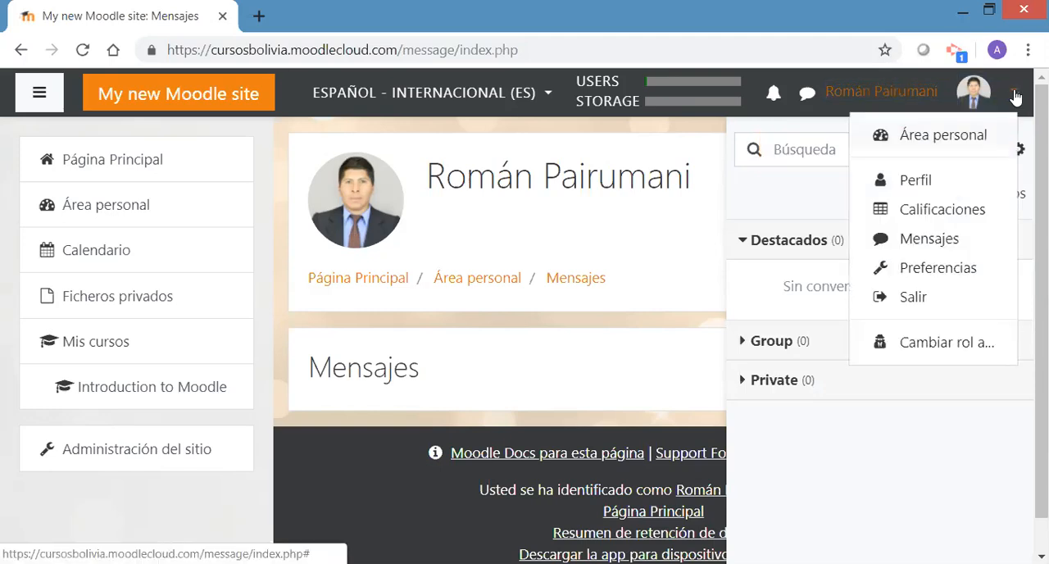
pyautogui.click(921, 276)
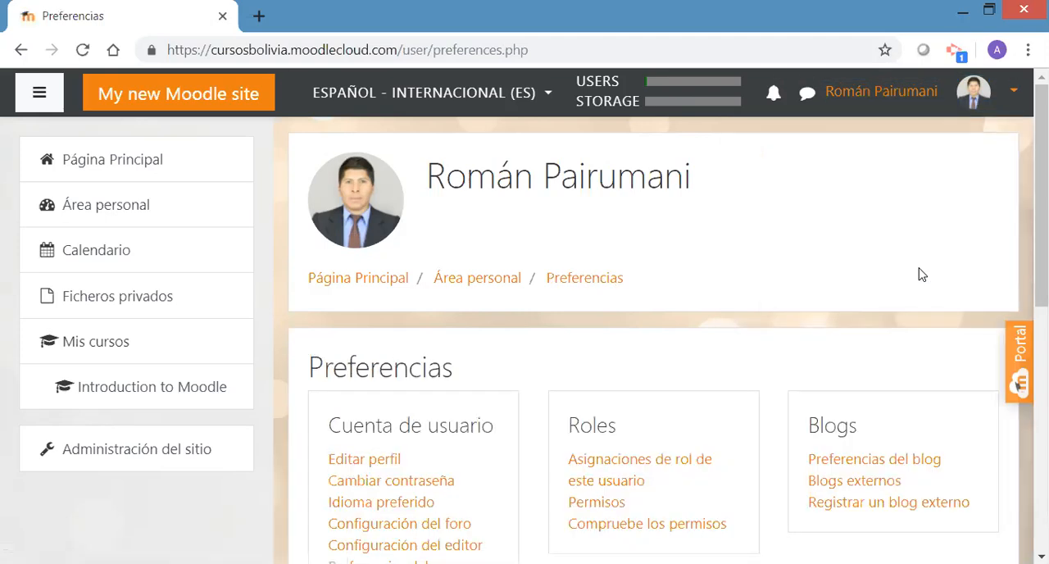
# Open the administrator's Cambiar contraseña form and enter the current account password
pyautogui.moveTo(1042, 218); pyautogui.dragTo(1042, 309)
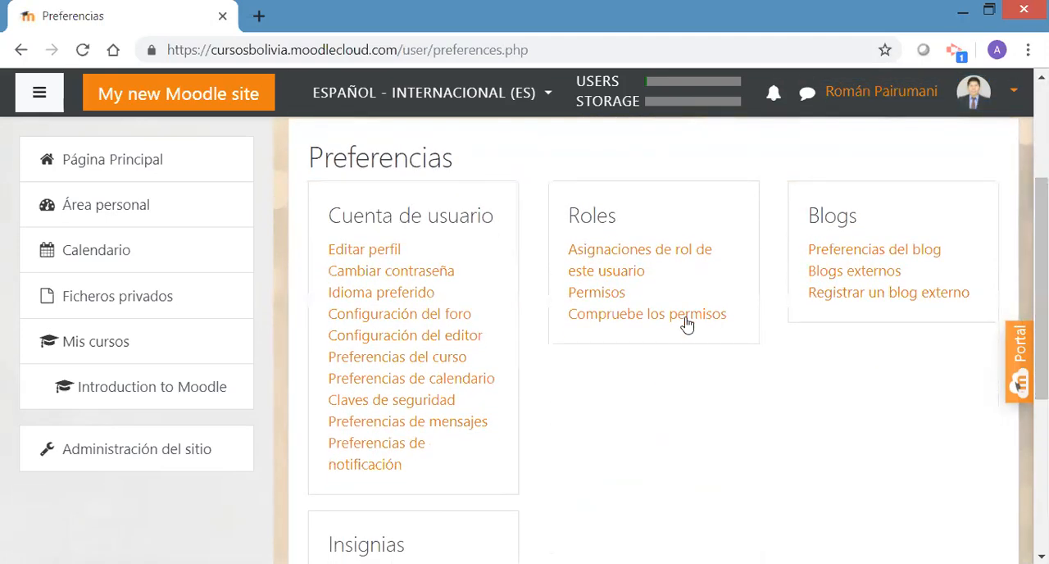
pyautogui.click(380, 279)
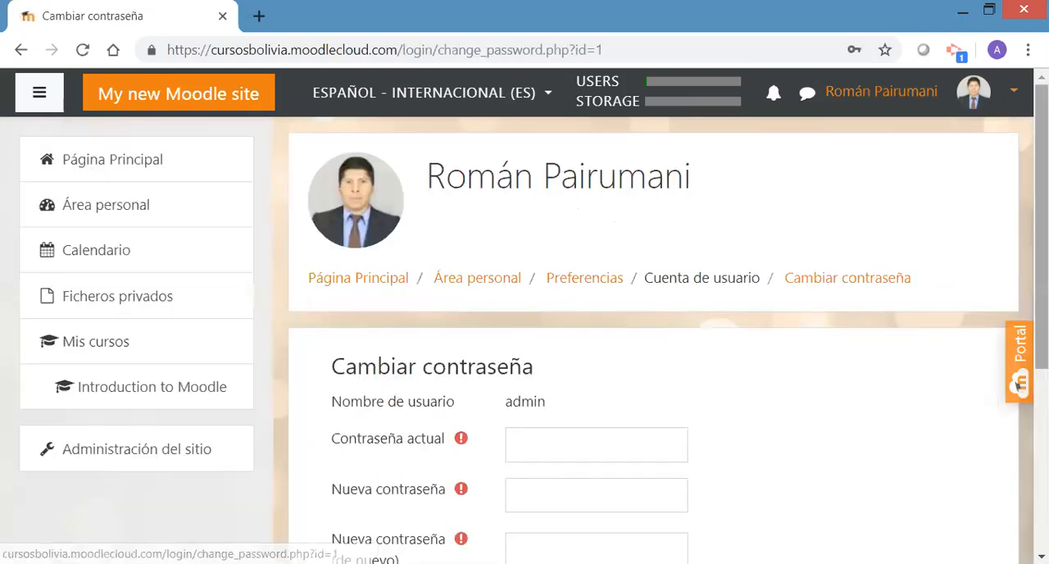
pyautogui.scroll(-2, 653, 328)
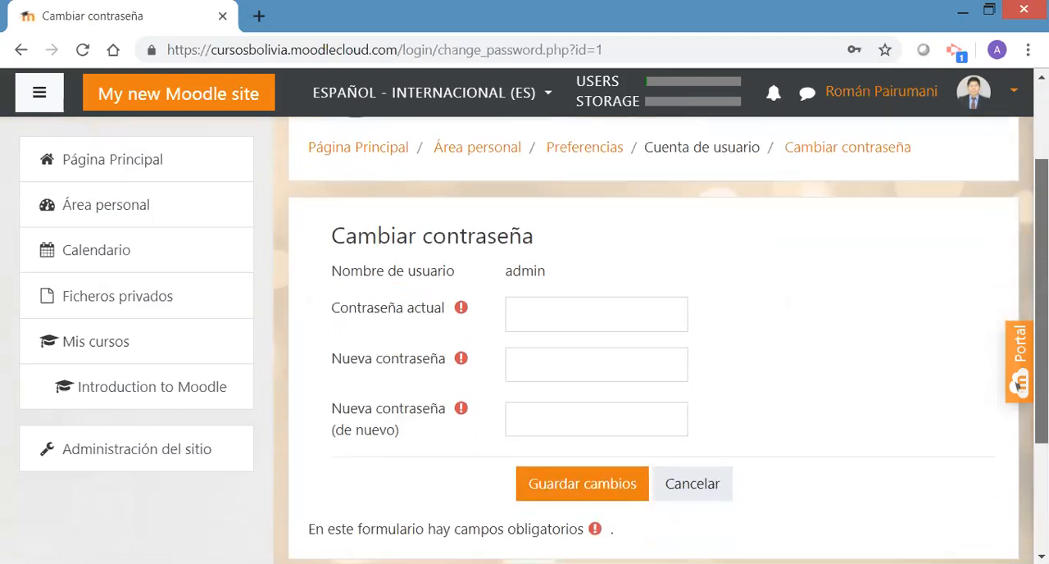
pyautogui.click(531, 304)
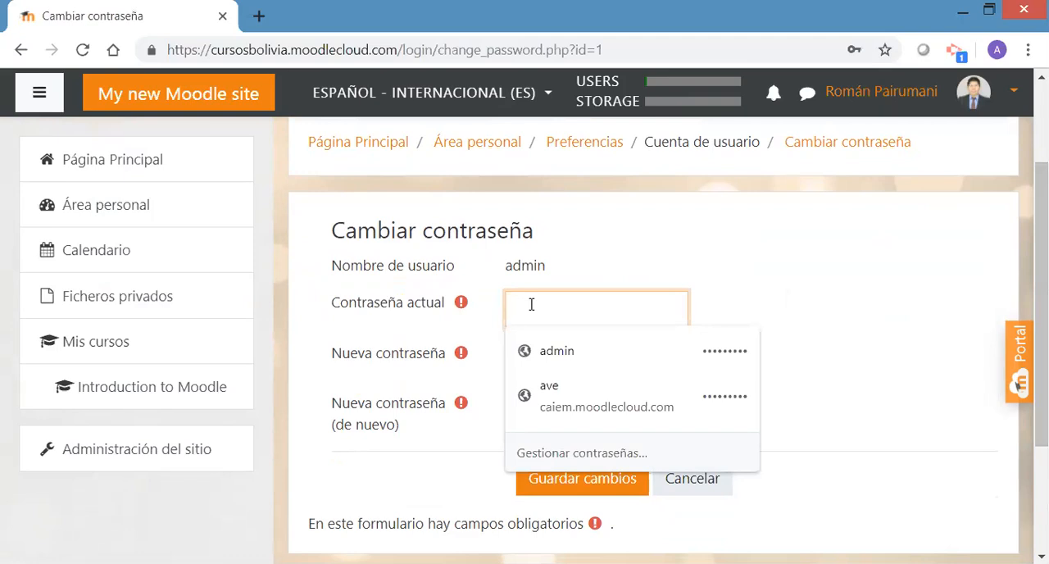
pyautogui.write('•••')
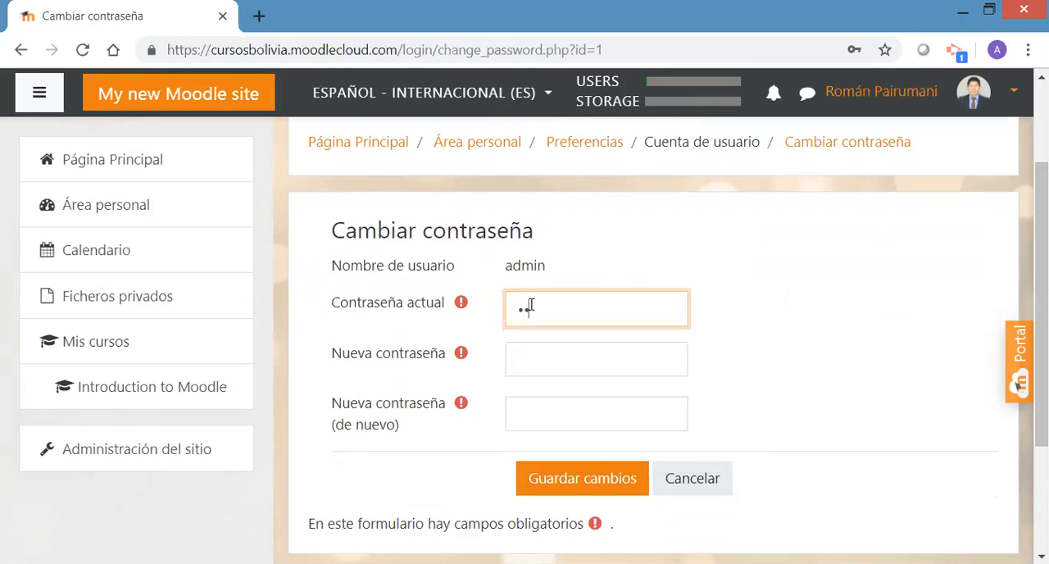
pyautogui.write('••••••')
# Enter the new account password in both new password fields, save the change and continue to Preferencias
pyautogui.click(524, 358)
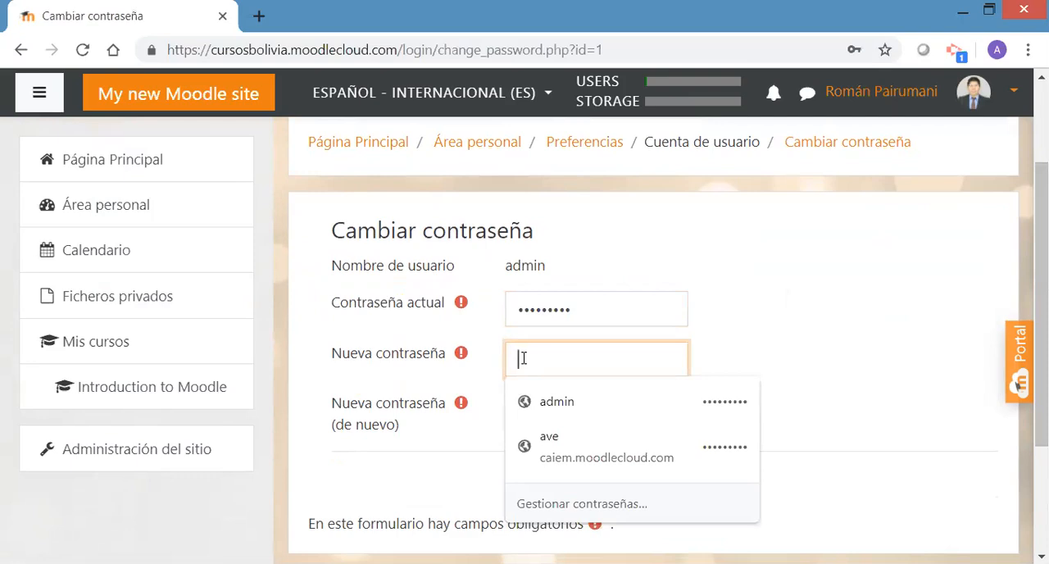
pyautogui.write('••••••••')
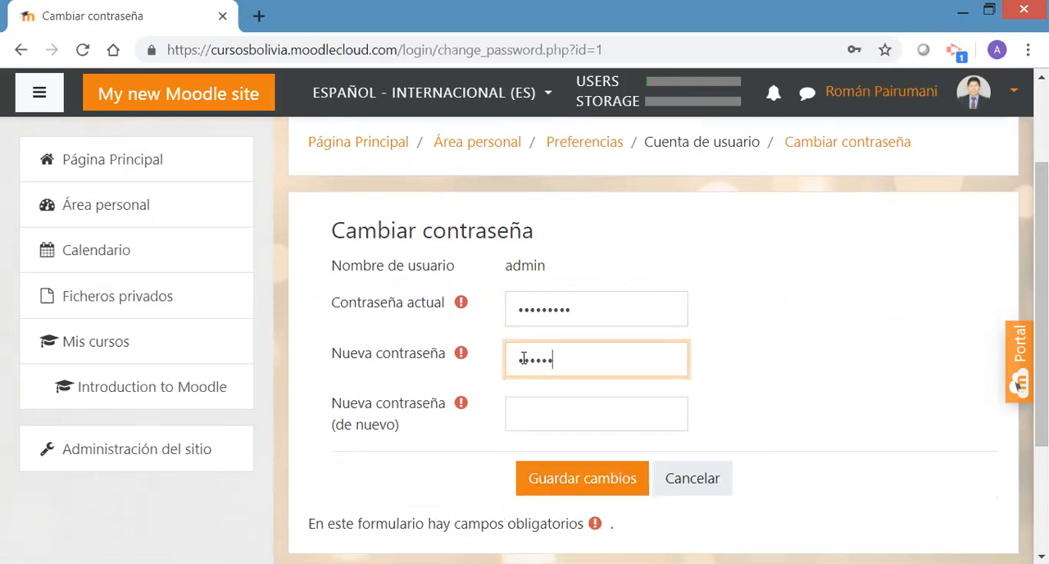
pyautogui.write('••••')
pyautogui.click(537, 414)
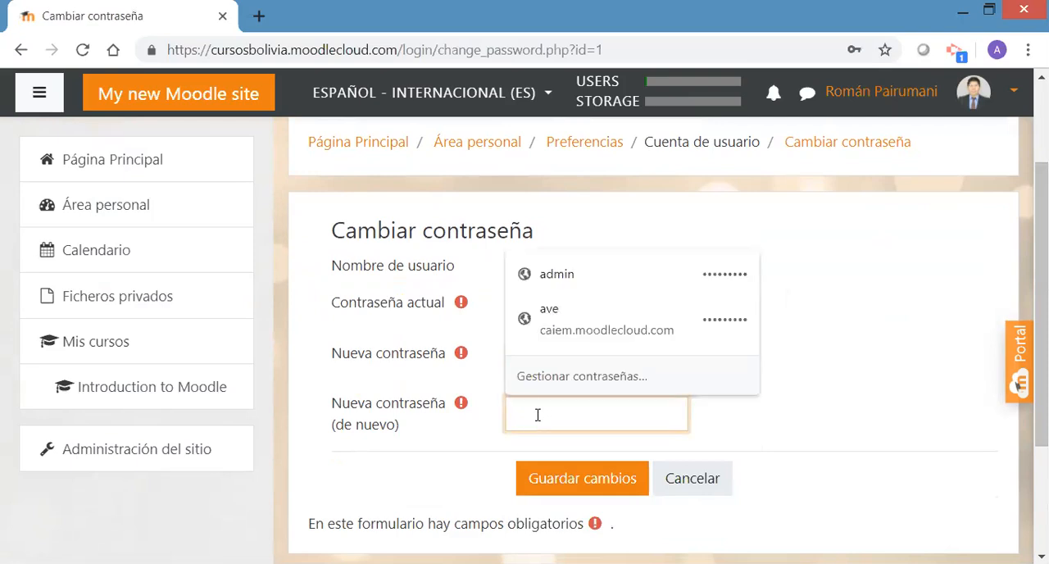
pyautogui.write('•••••••••••••')
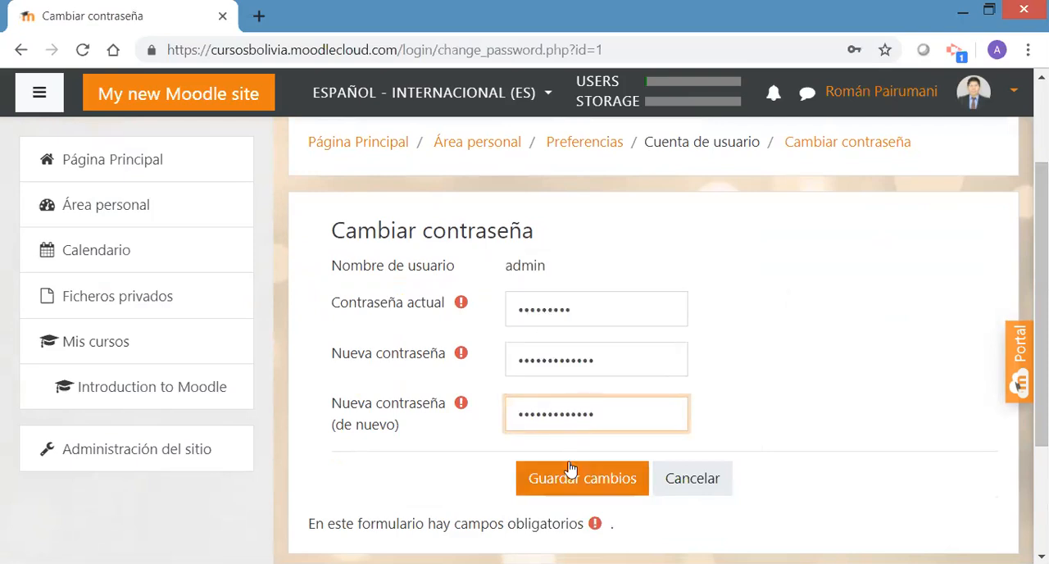
pyautogui.click(574, 472)
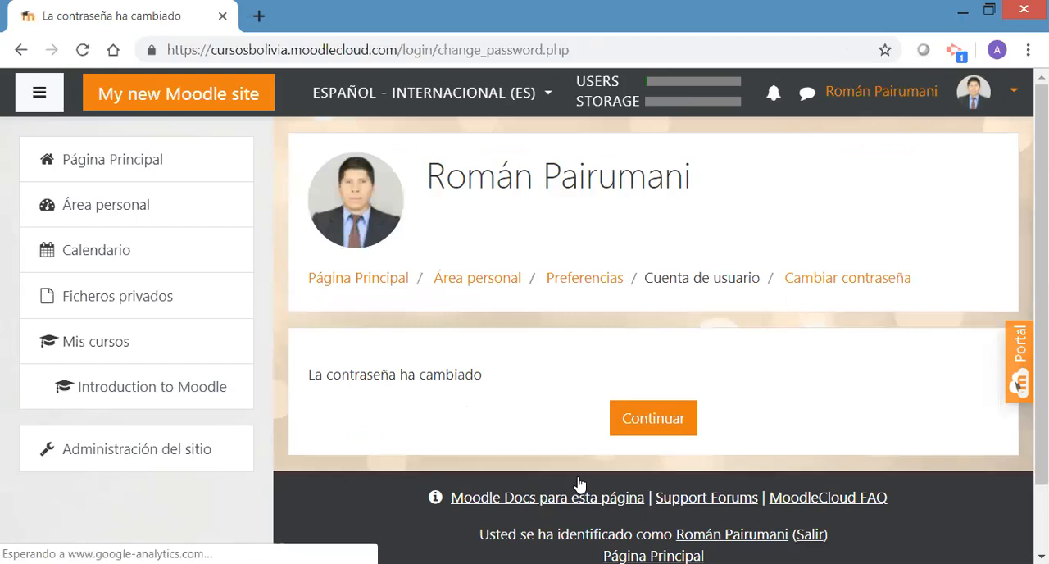
pyautogui.click(661, 429)
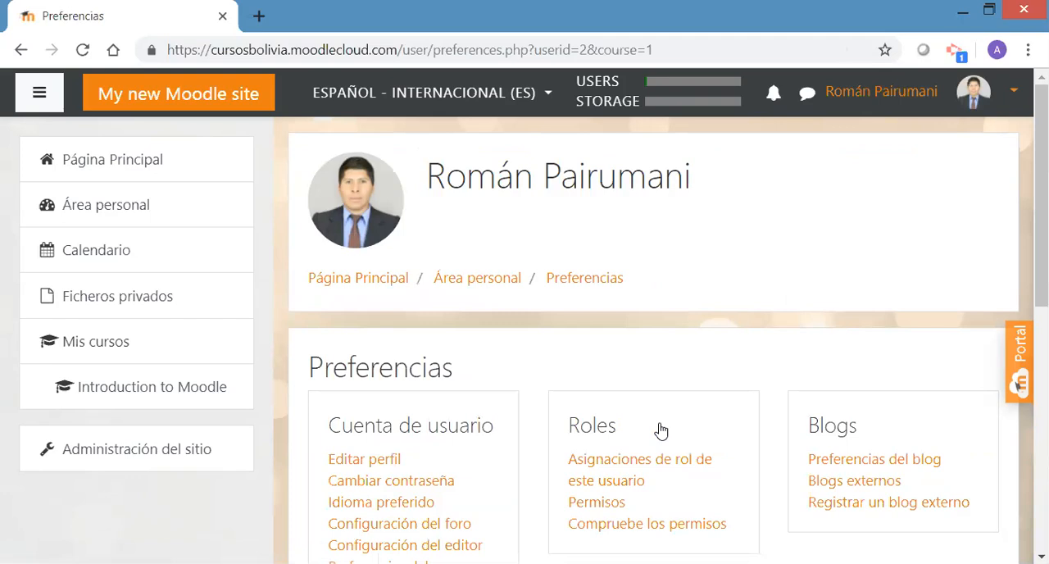
# Set the administrator's Idioma preferido to Español - Internacional (es) and save the change
pyautogui.scroll(-2, 662, 319)
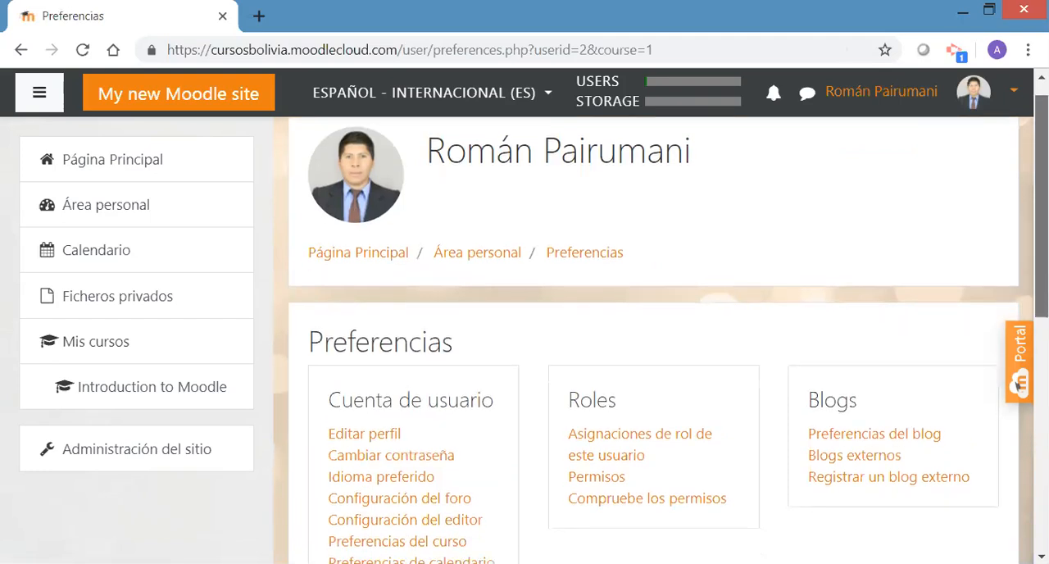
pyautogui.scroll(-1, 661, 319)
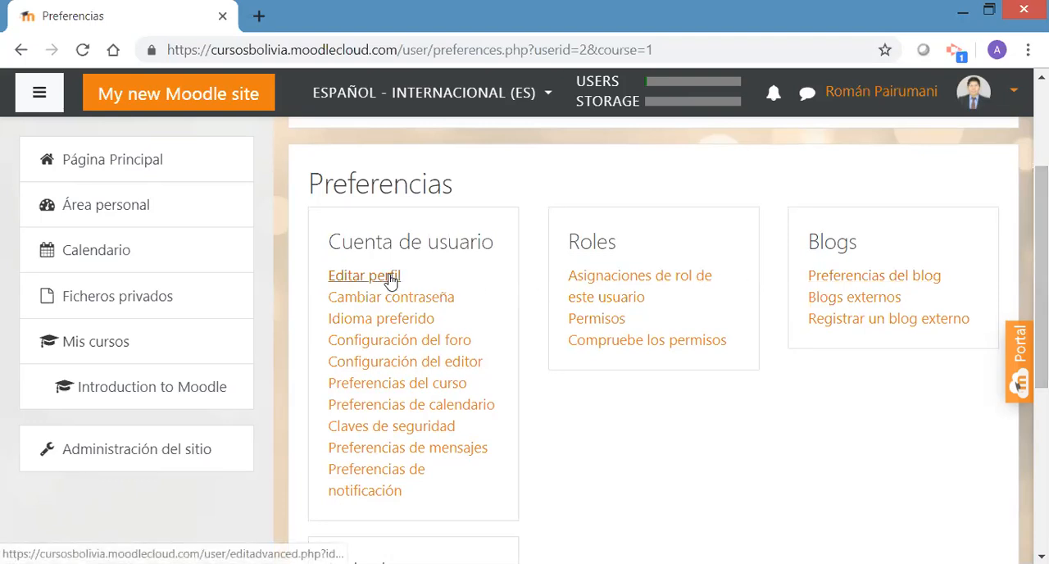
pyautogui.click(408, 321)
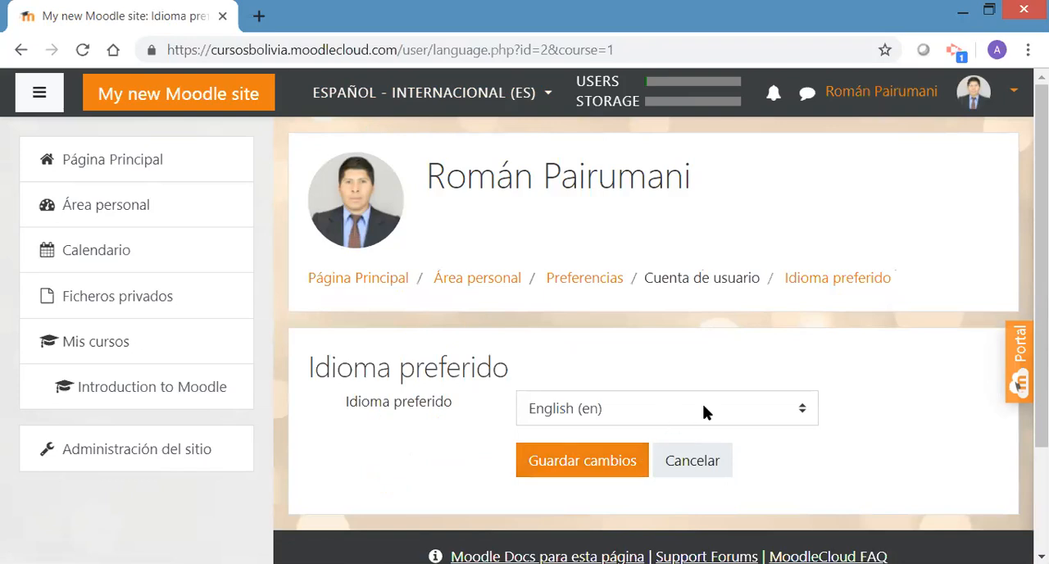
pyautogui.click(747, 416)
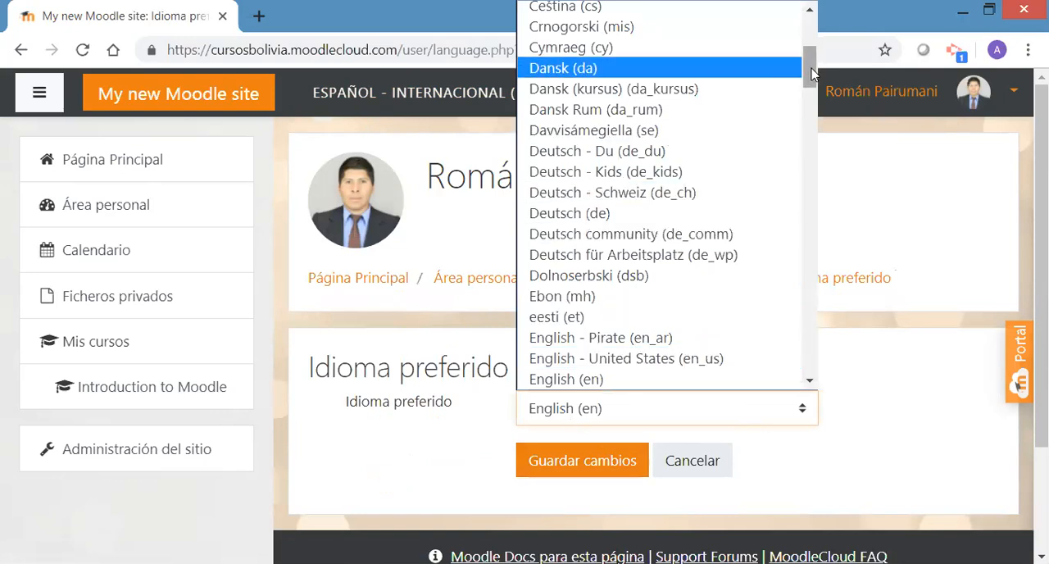
pyautogui.moveTo(812, 74); pyautogui.dragTo(812, 100)
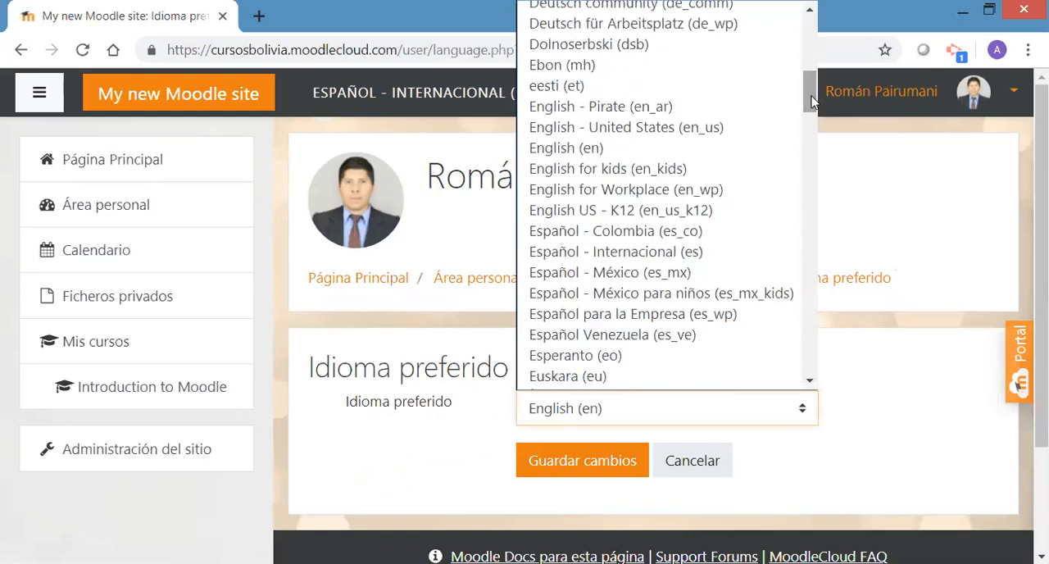
pyautogui.click(644, 248)
pyautogui.click(589, 463)
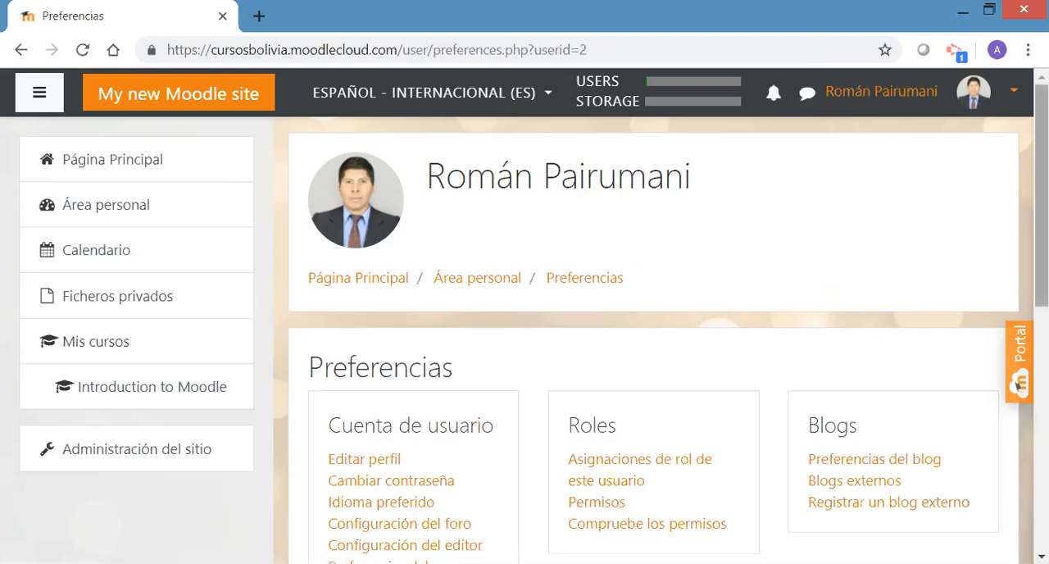
# Open Configuración del foro to review the email digest, automatic subscription and forum tracking settings
pyautogui.moveTo(1041, 194); pyautogui.dragTo(1041, 288)
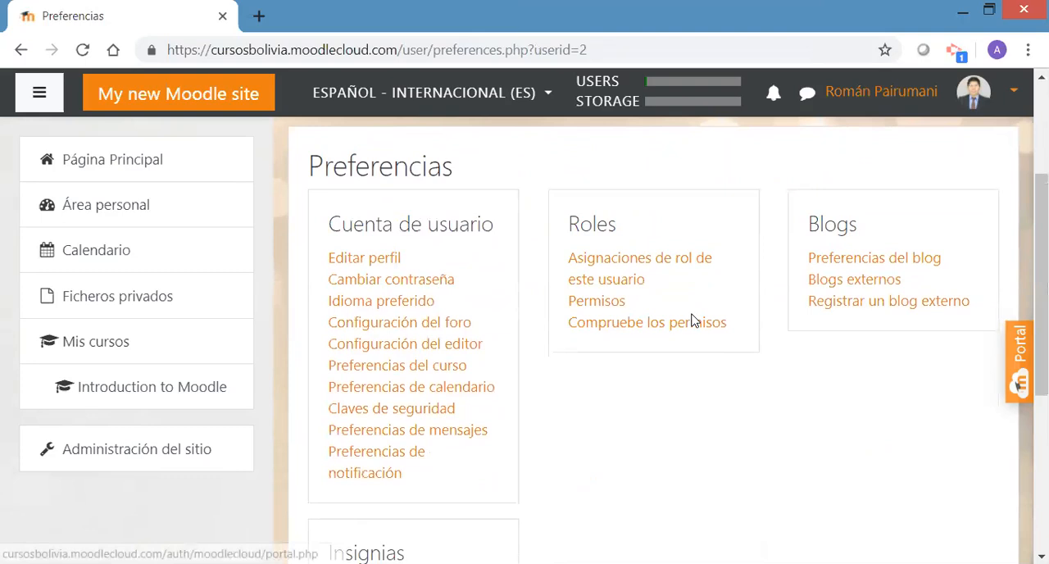
pyautogui.click(435, 325)
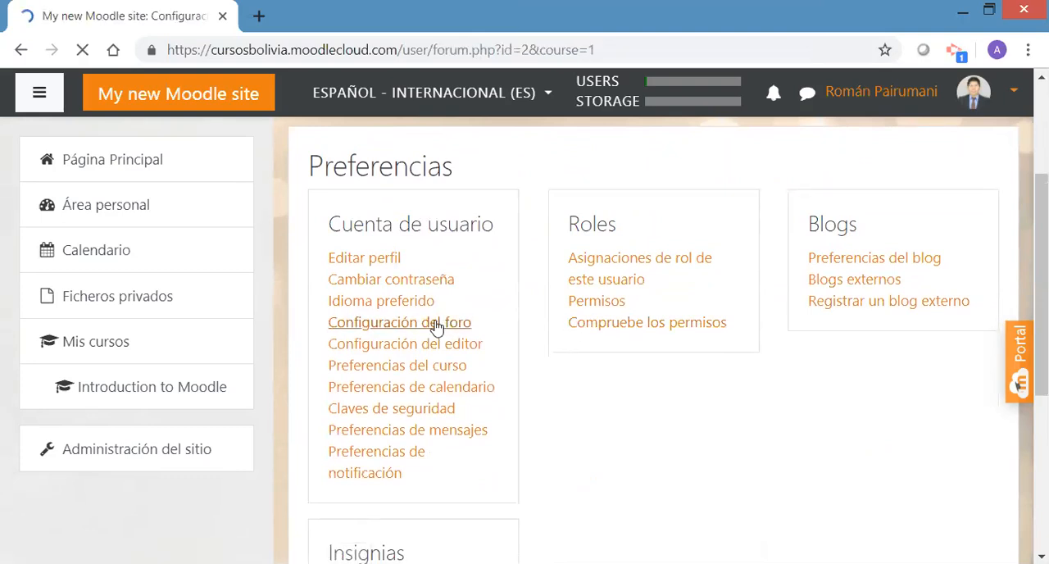
pyautogui.moveTo(1041, 234); pyautogui.dragTo(1041, 309)
pyautogui.scroll(-3, 1019, 383)
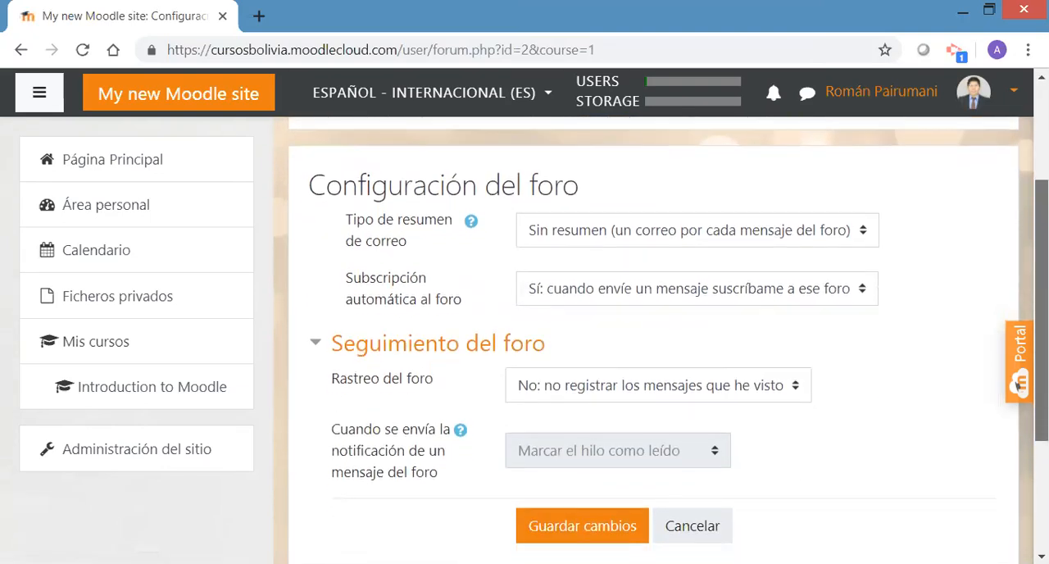
pyautogui.scroll(3, 1019, 308)
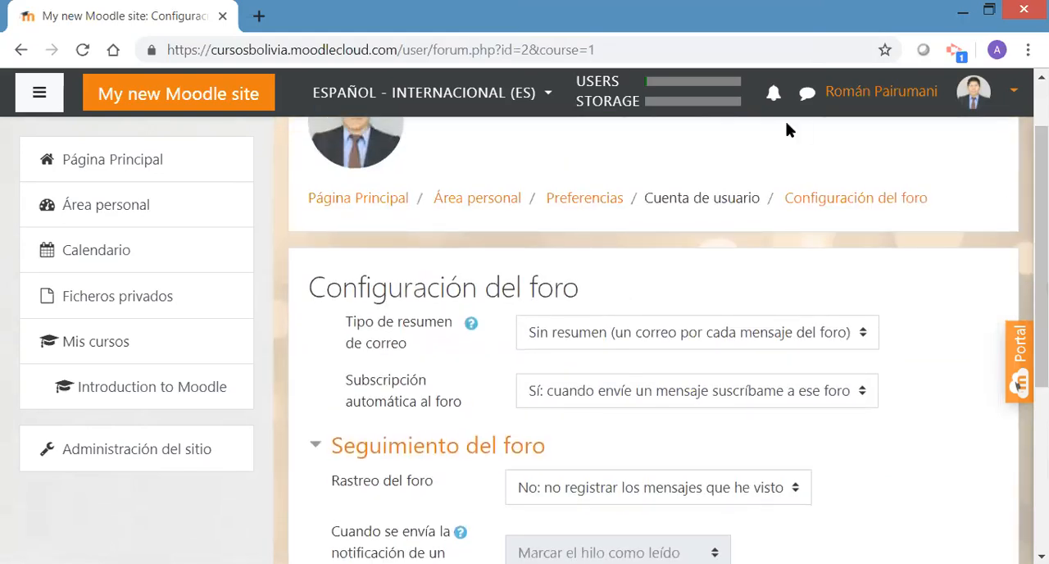
# Return to the Preferencias page and look over the user account, roles and blog options
pyautogui.click(590, 203)
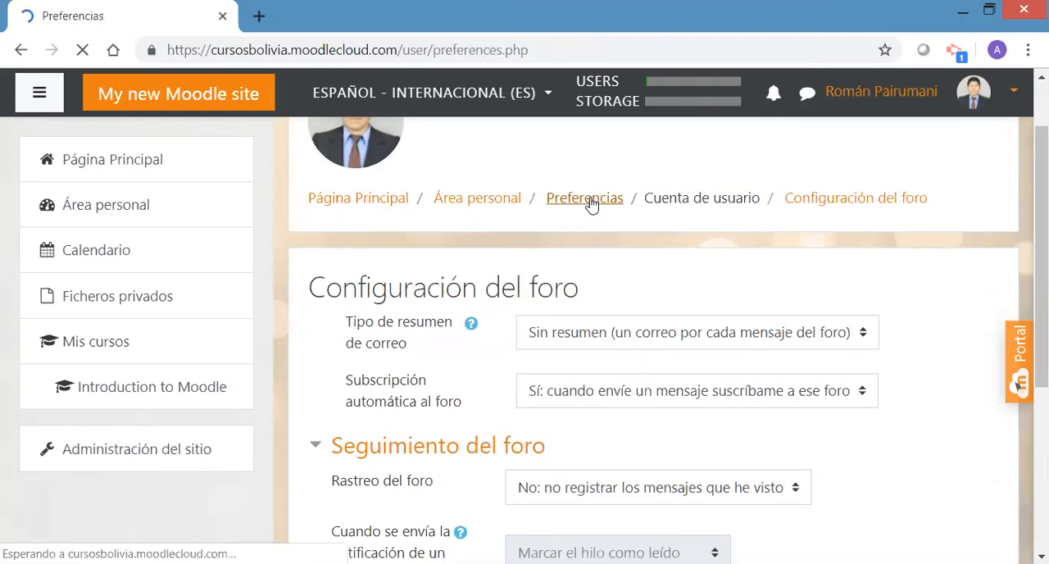
pyautogui.scroll(-2, 932, 246)
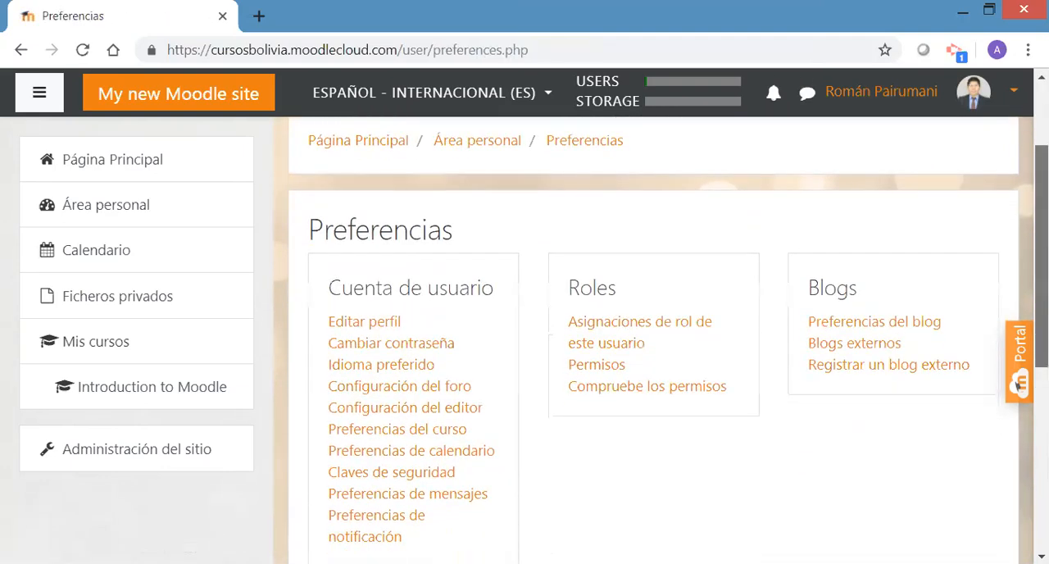
pyautogui.scroll(-1, 464, 398)
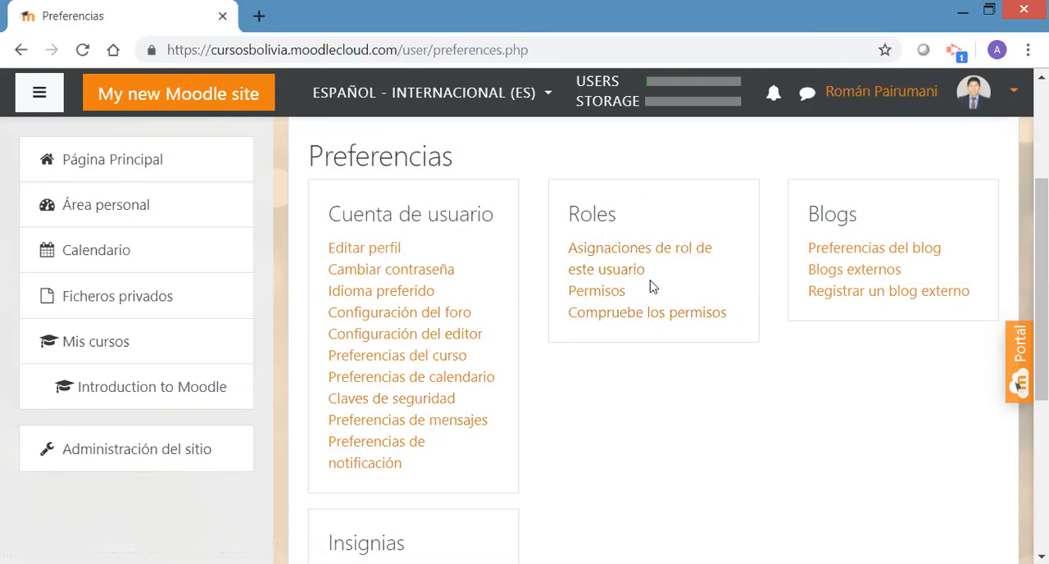
# Open the Cambiar rol a... page and examine the roles available for previewing the site, from Gestor to Usuario identificado en la página principal
pyautogui.click(1013, 95)
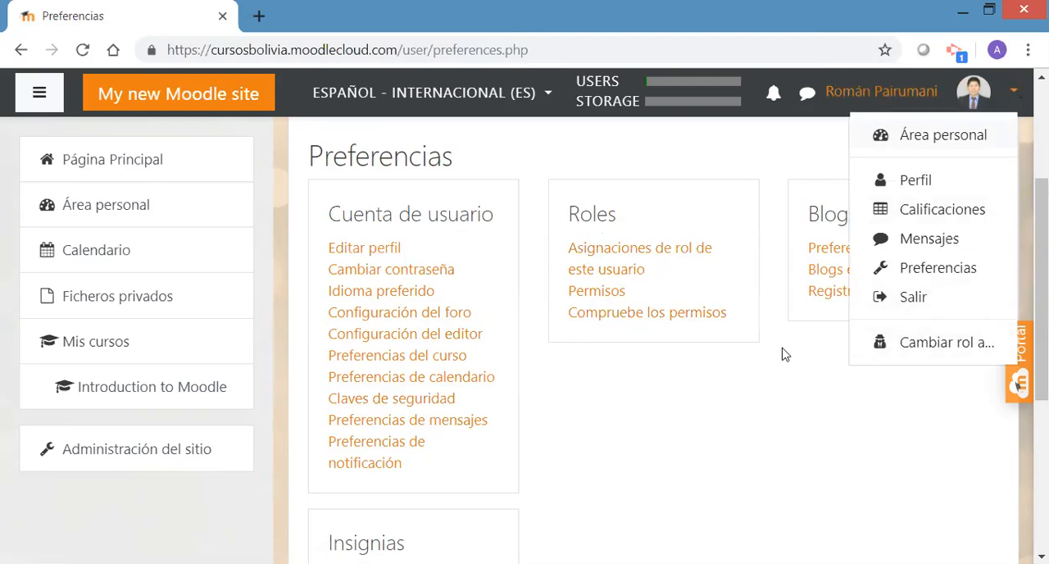
pyautogui.click(916, 349)
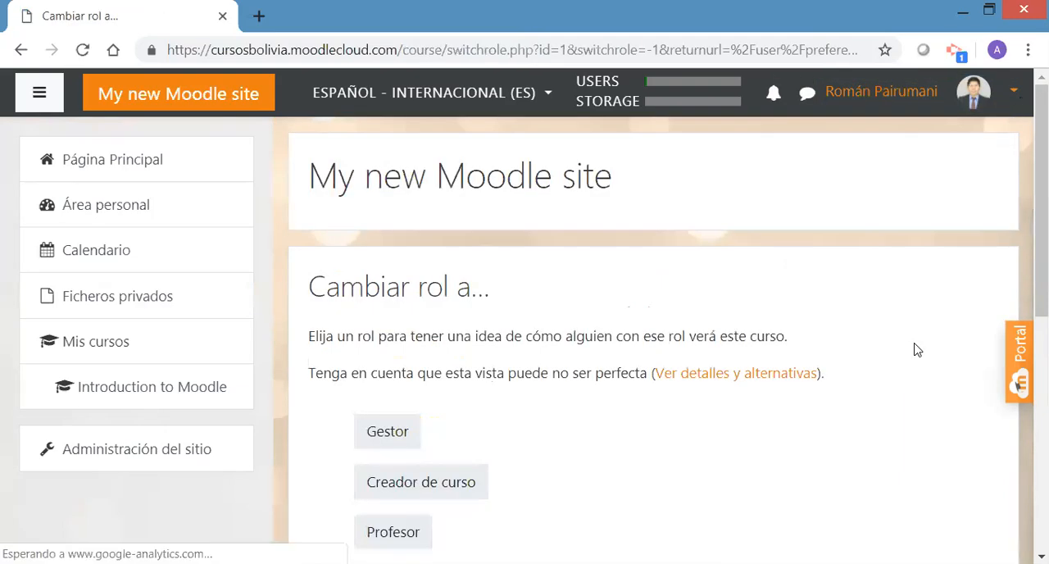
pyautogui.scroll(-3, 1021, 318)
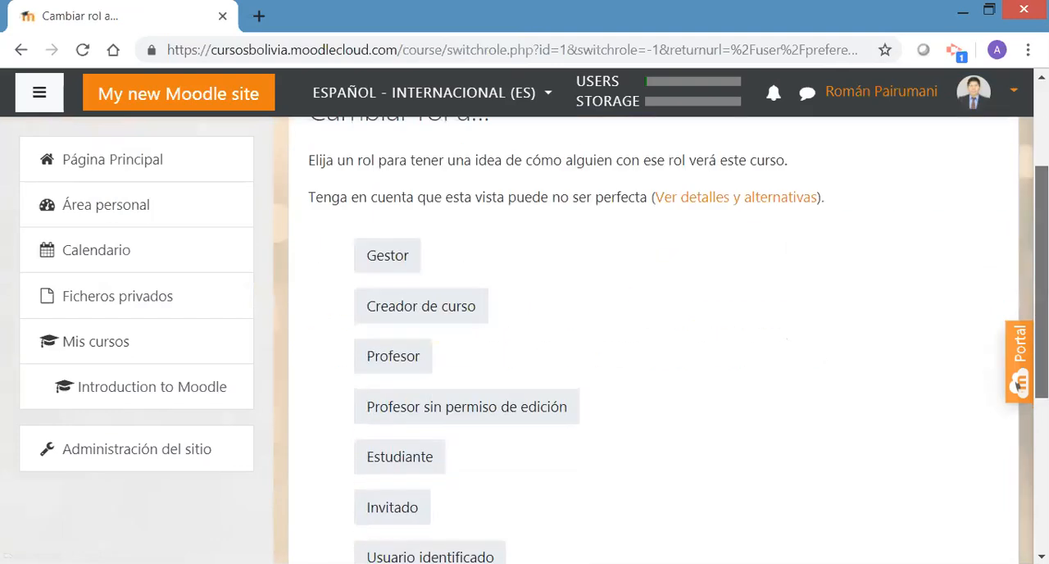
pyautogui.scroll(-2, 1020, 318)
pyautogui.scroll(1, 1019, 382)
pyautogui.scroll(1, 1019, 382)
pyautogui.scroll(1, 1019, 382)
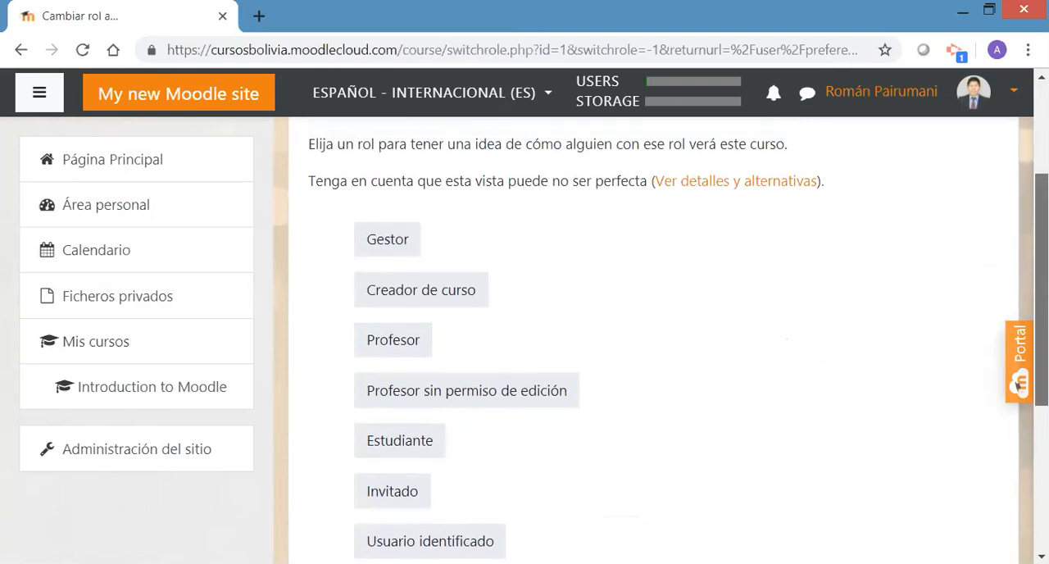
pyautogui.scroll(-1, 1018, 382)
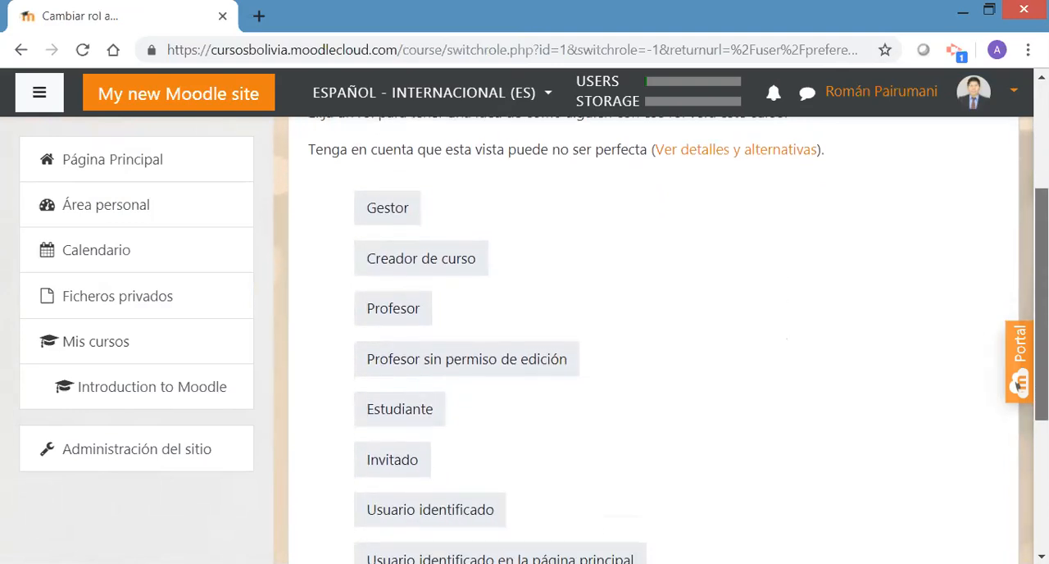
pyautogui.scroll(-1, 1019, 382)
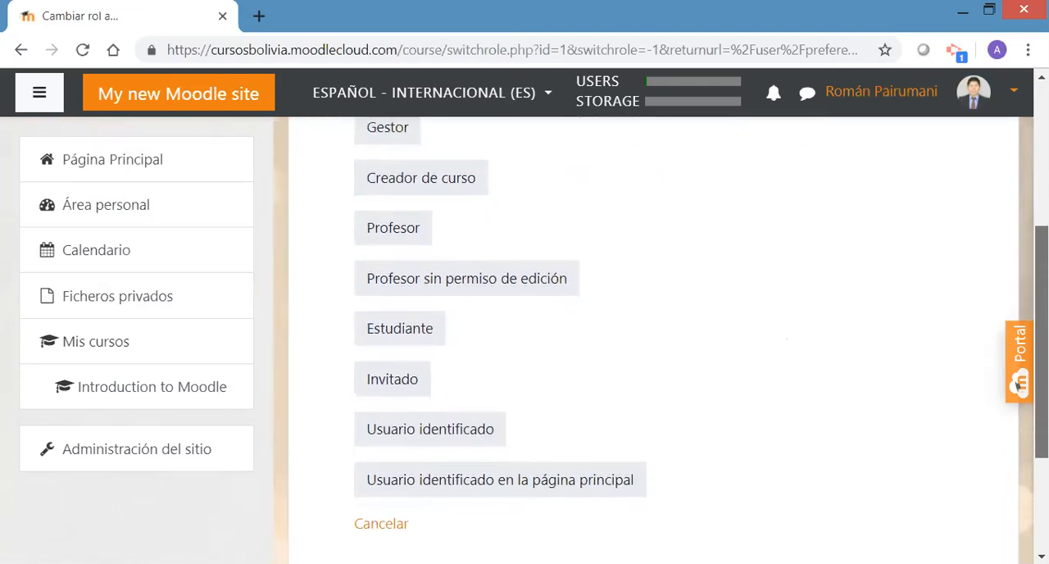
pyautogui.scroll(1, 1019, 382)
pyautogui.scroll(1, 1018, 382)
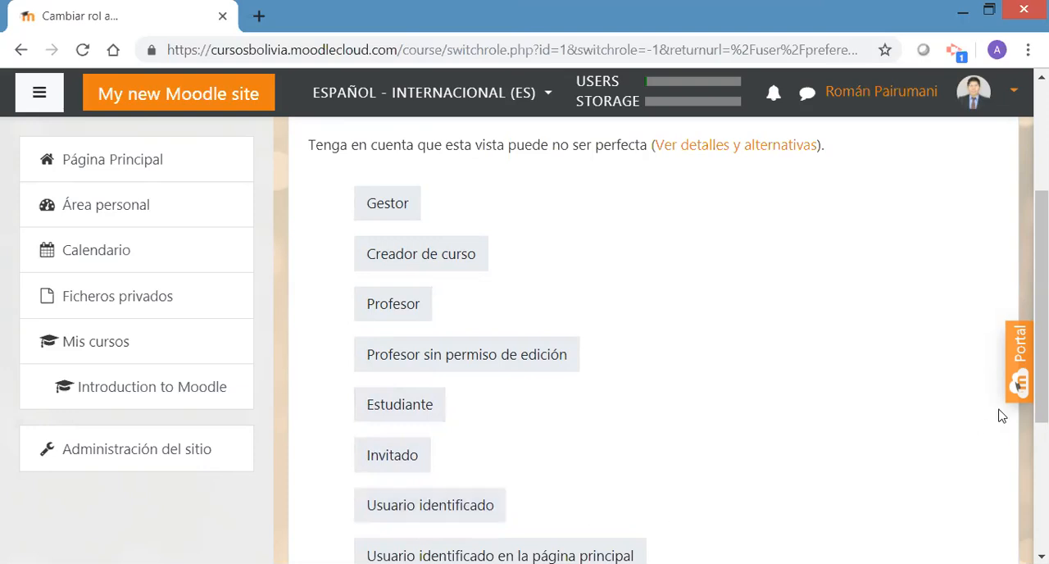
pyautogui.scroll(-1, 1018, 383)
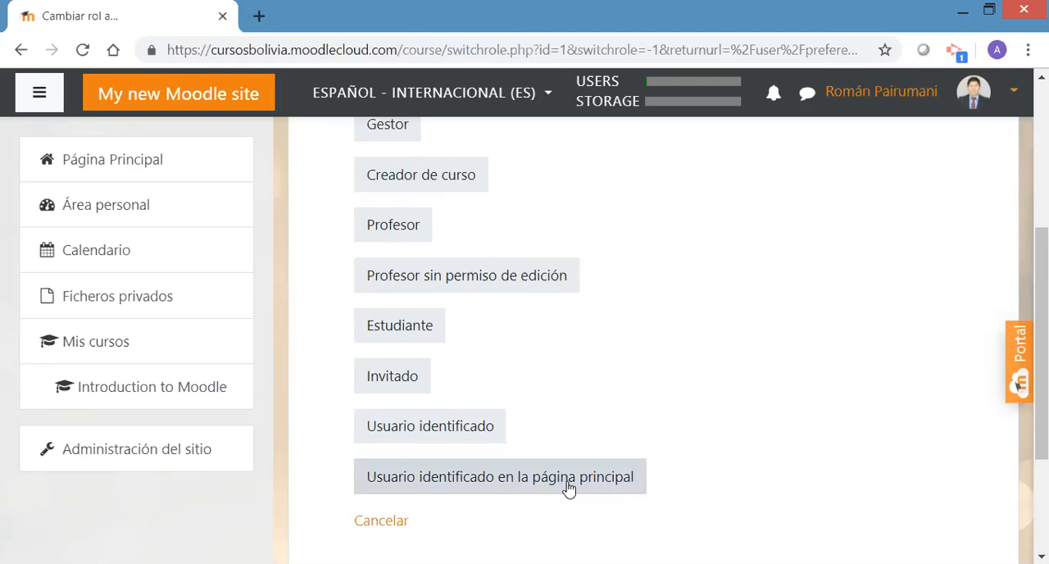
# Reopen the Cambiar rol a... page from the administrator's account options
pyautogui.scroll(2, 1022, 432)
pyautogui.scroll(2, 1019, 384)
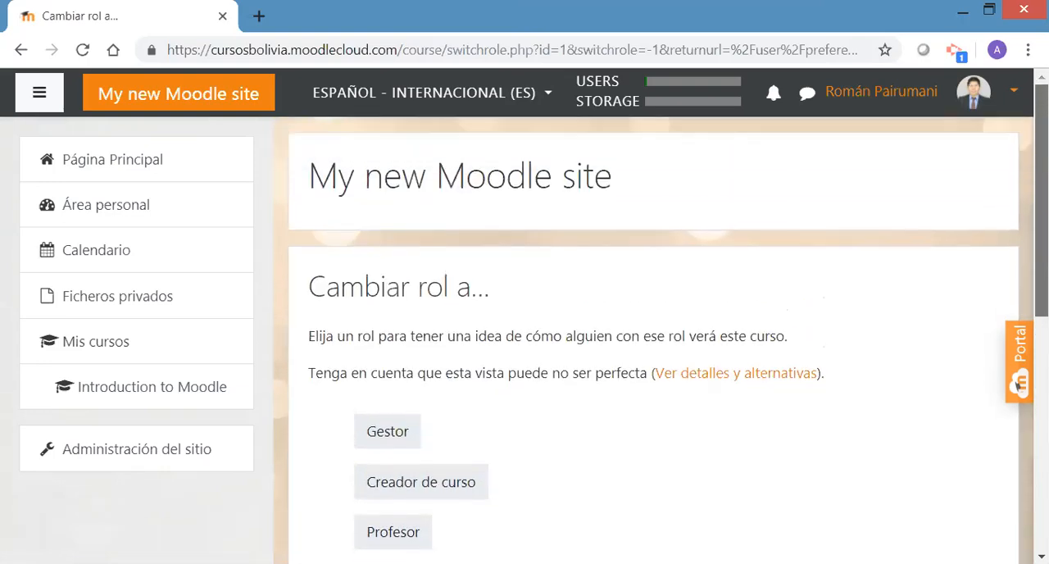
pyautogui.click(1016, 95)
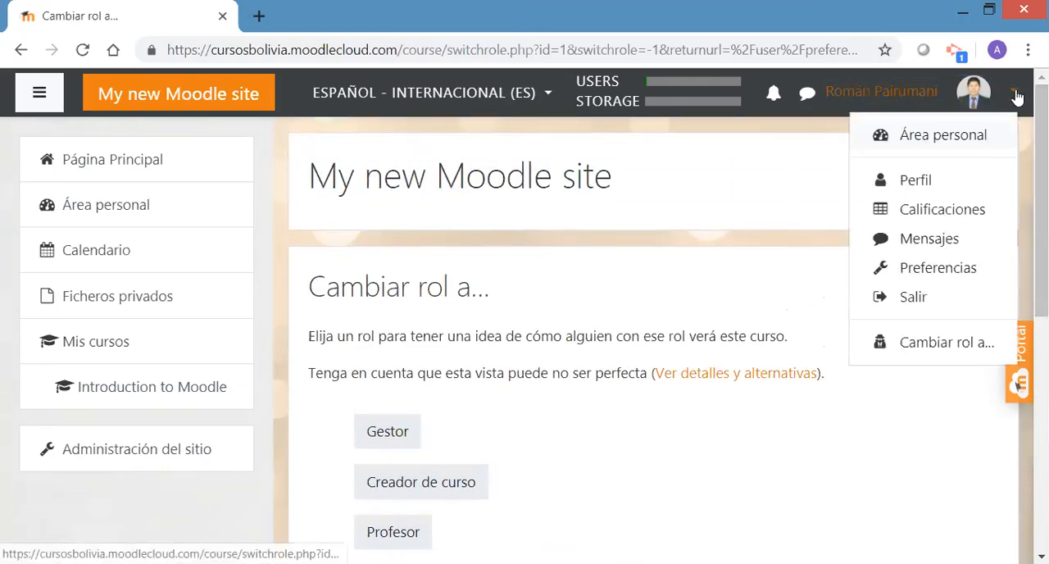
pyautogui.click(924, 345)
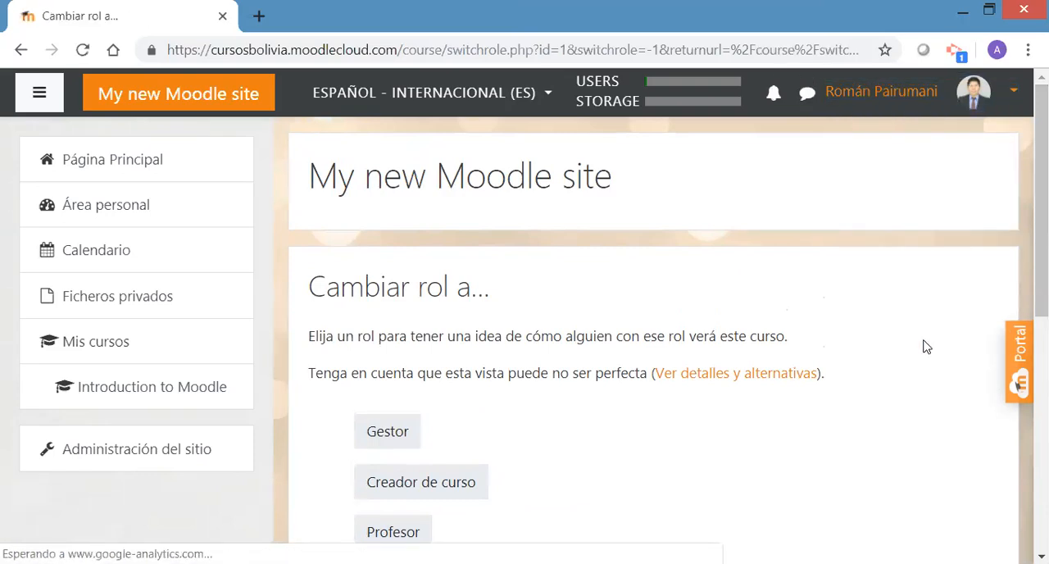
# Switch the site view to the Estudiante role, and return to the administrator's normal role
pyautogui.moveTo(1041, 258); pyautogui.dragTo(1041, 333)
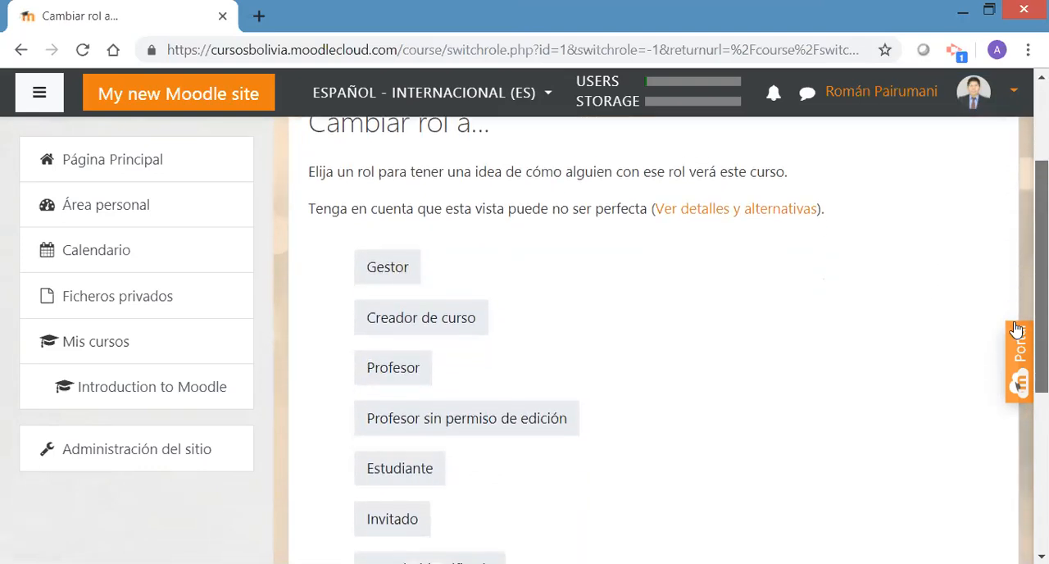
pyautogui.click(387, 469)
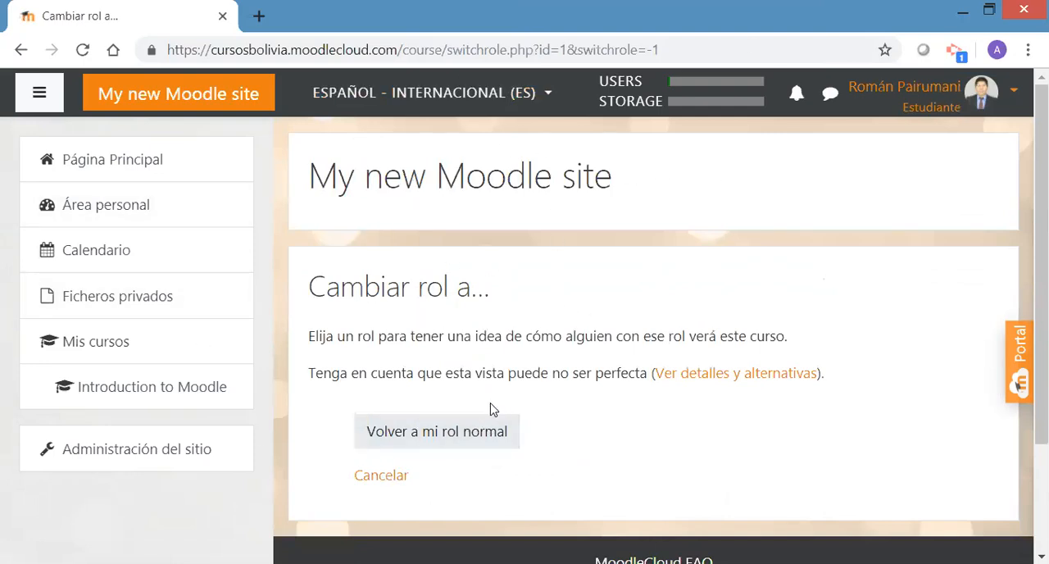
pyautogui.click(452, 441)
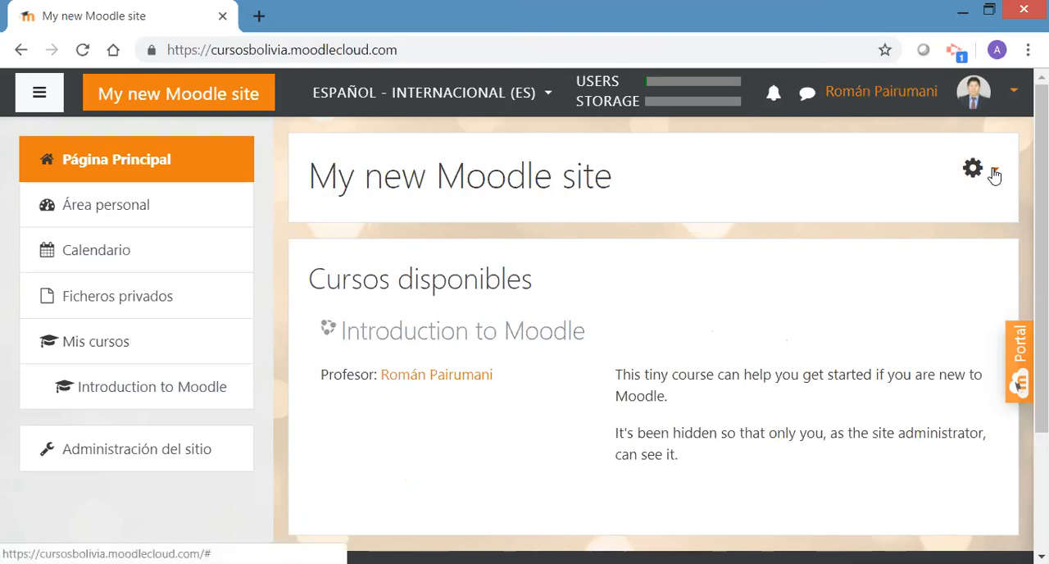
# Open the Preferencias page and review the Cuenta de usuario, Roles, Blogs and Insignias options
pyautogui.click(1014, 94)
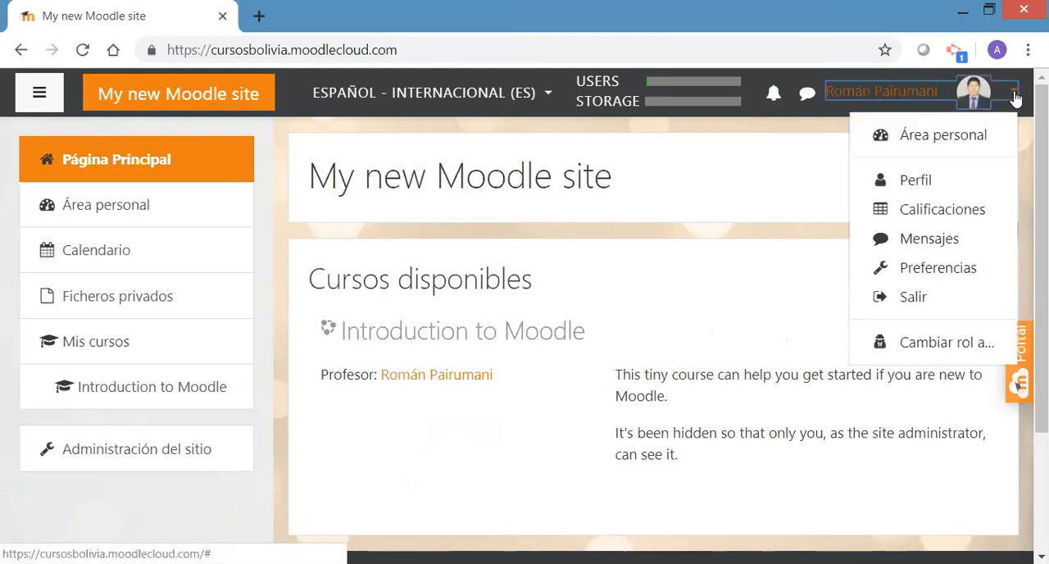
pyautogui.click(931, 275)
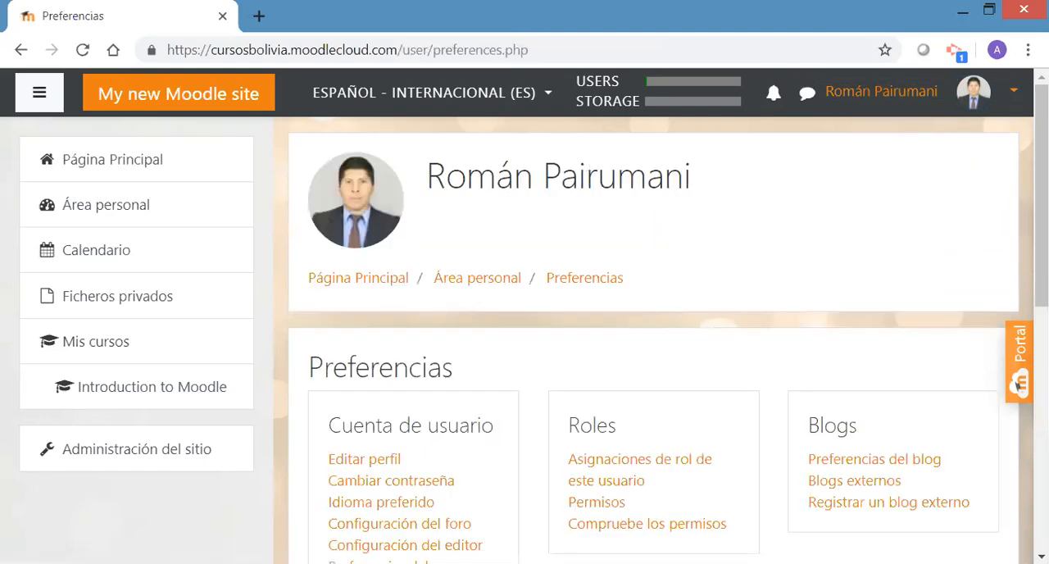
pyautogui.moveTo(1042, 209); pyautogui.dragTo(1042, 287)
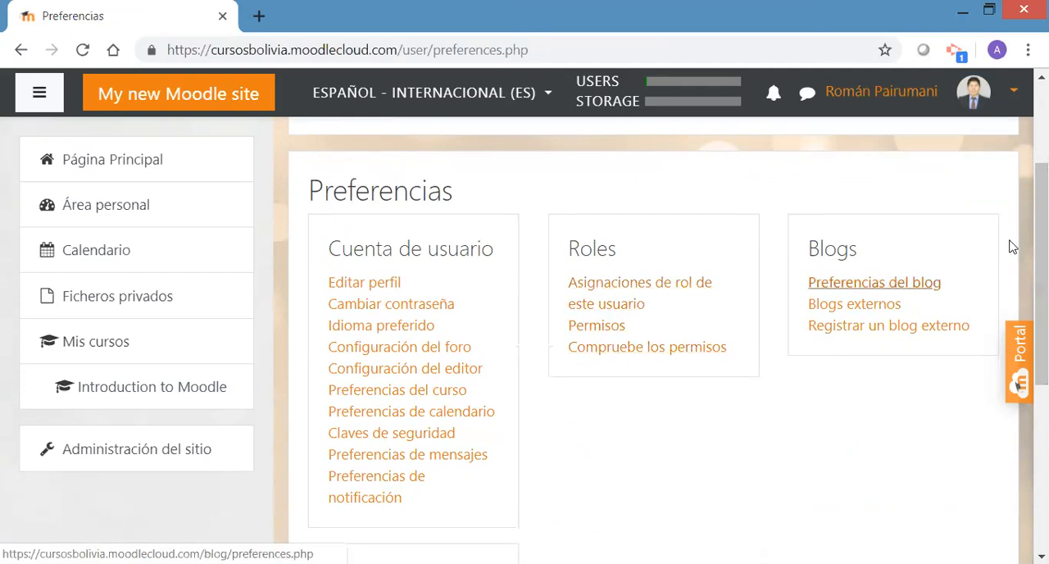
pyautogui.scroll(-2, 1018, 385)
pyautogui.scroll(-1, 1018, 385)
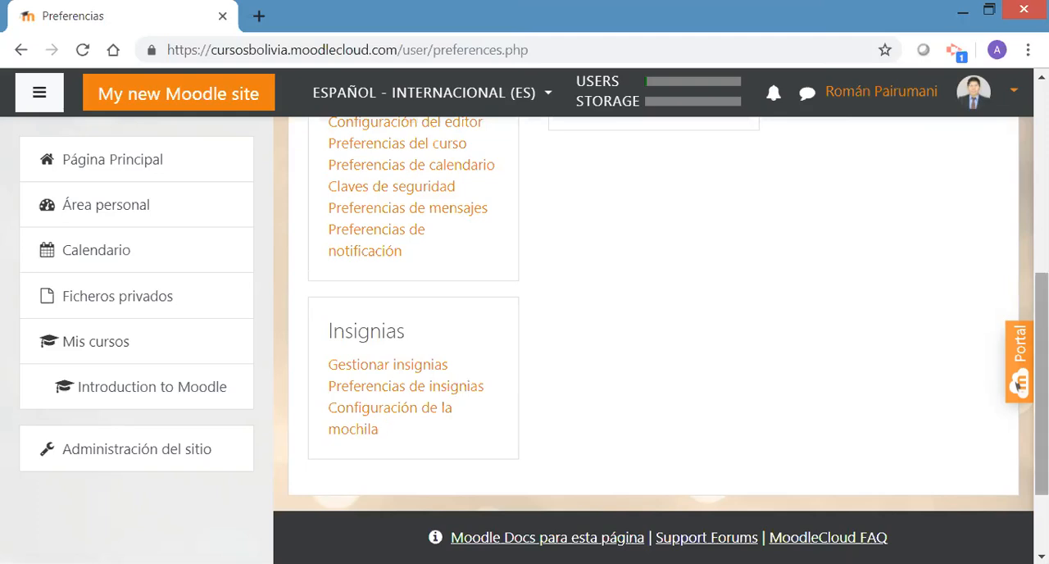
pyautogui.scroll(3, 654, 338)
pyautogui.scroll(1, 549, 334)
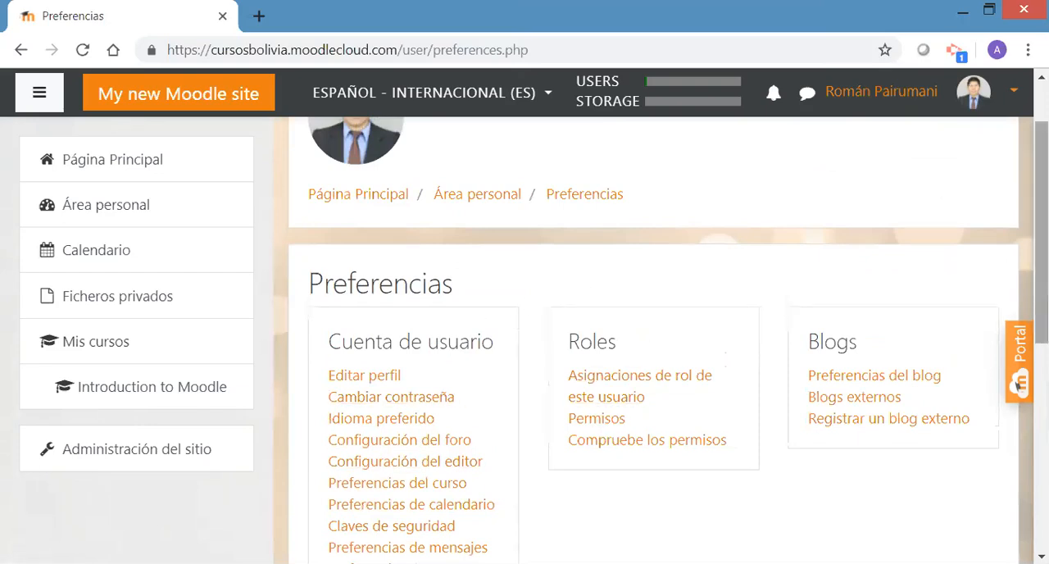
pyautogui.scroll(1, 586, 245)
pyautogui.scroll(-1, 587, 246)
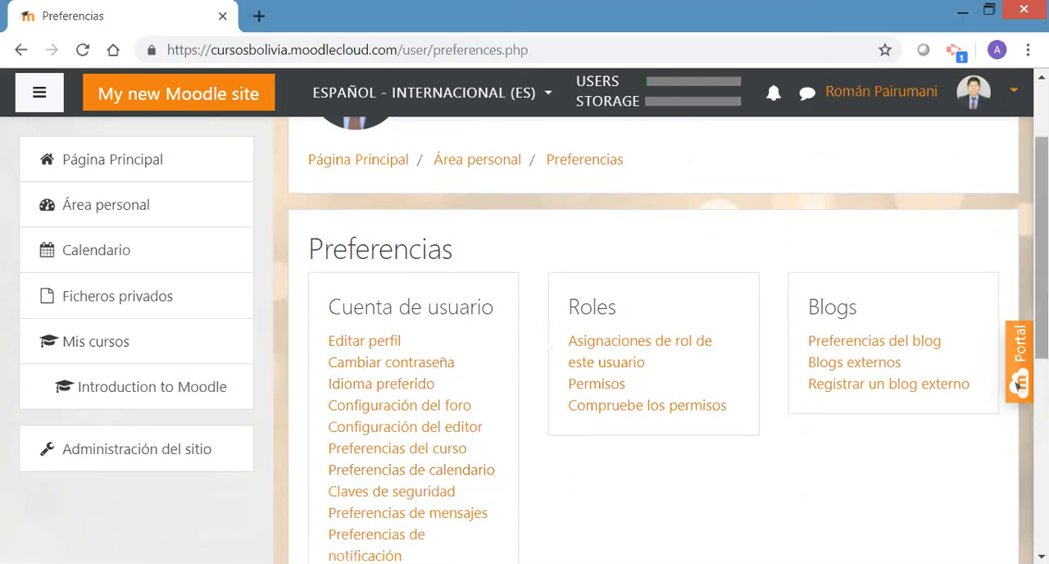
pyautogui.scroll(2, 1019, 384)
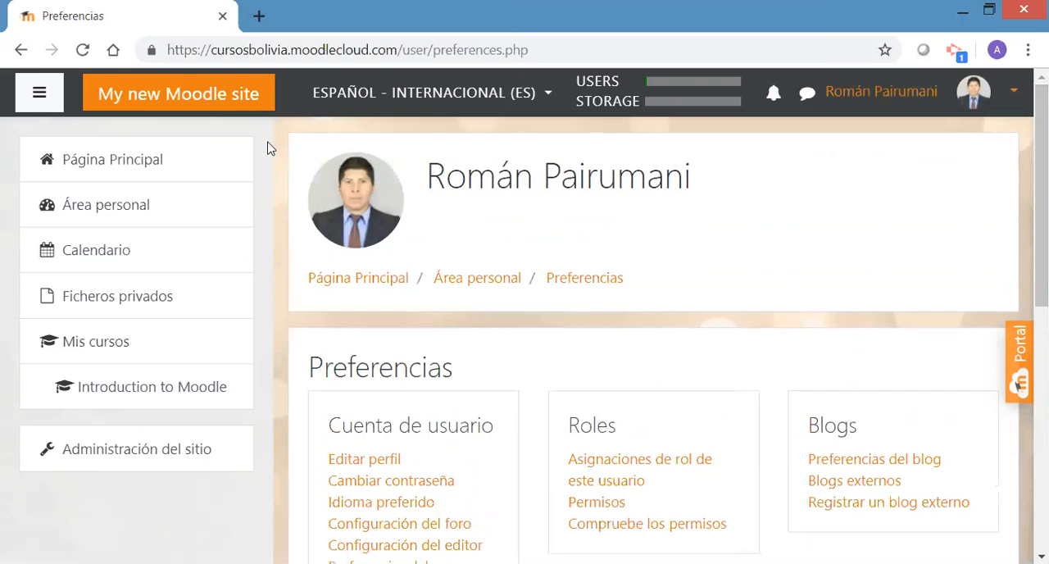
# Return to Página Principal to view the available courses, and display the administrator's account options
pyautogui.click(120, 161)
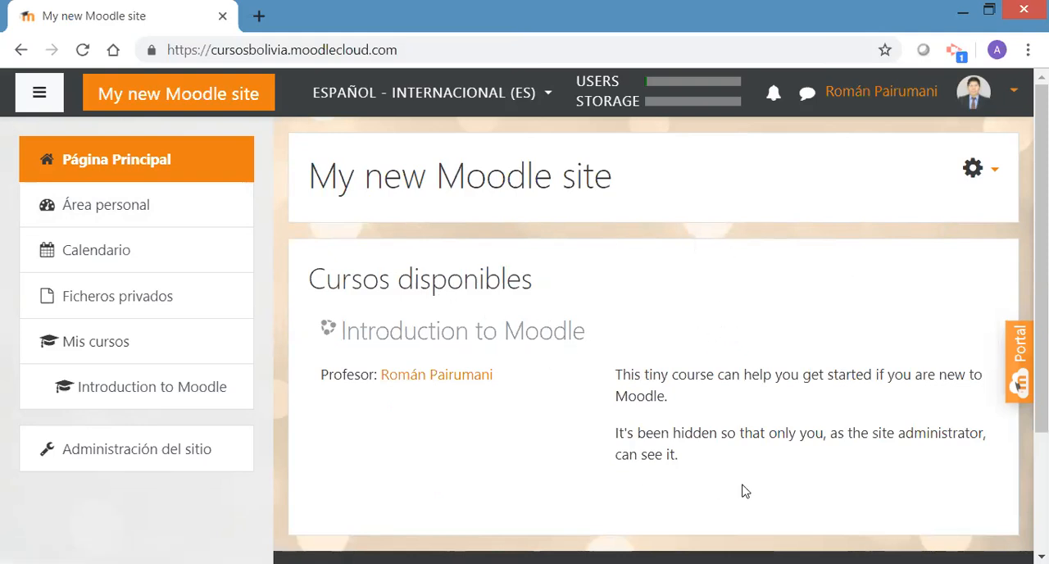
pyautogui.scroll(-2, 1041, 328)
pyautogui.scroll(2, 1041, 328)
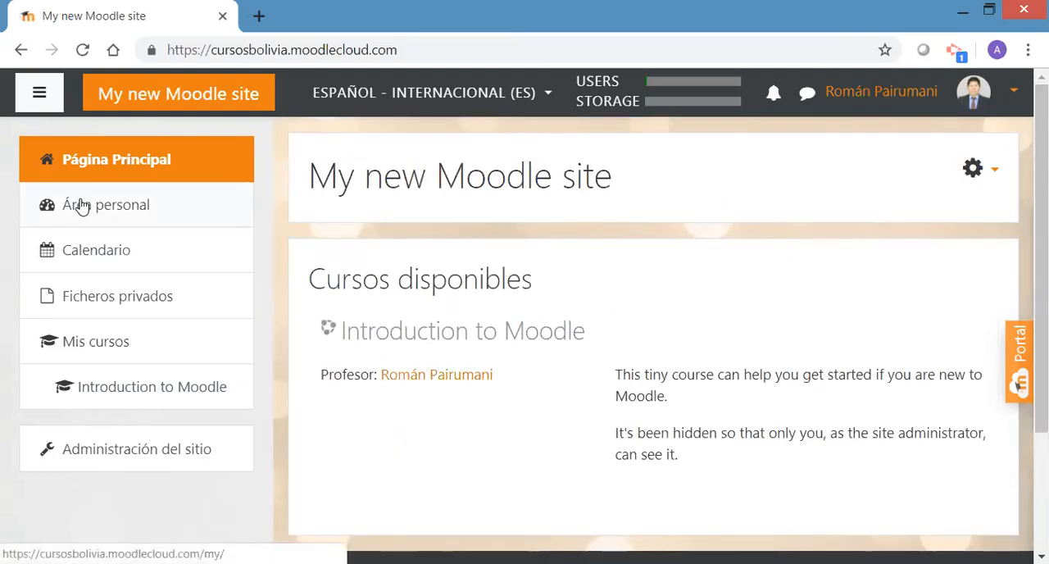
pyautogui.click(1016, 99)
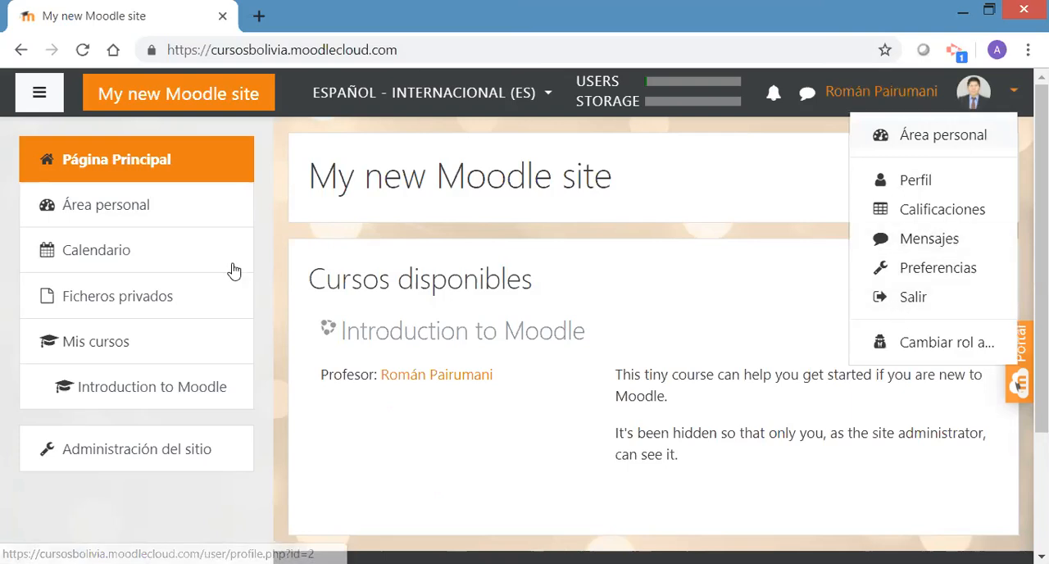
# Open the Calendario page and examine the mayo 2019 month view, the export and subscription options and the event key
pyautogui.click(131, 250)
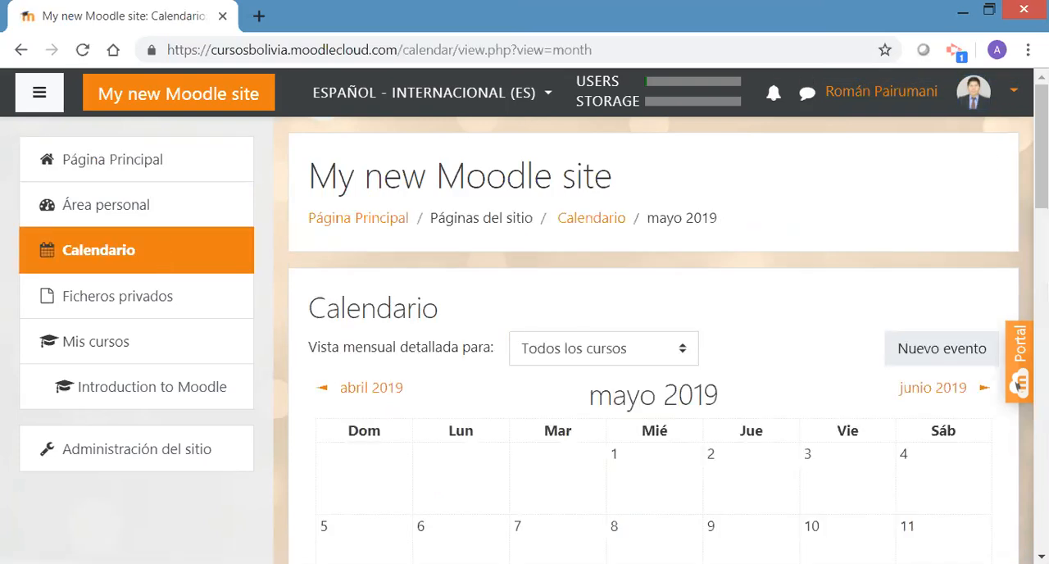
pyautogui.scroll(-3, 662, 318)
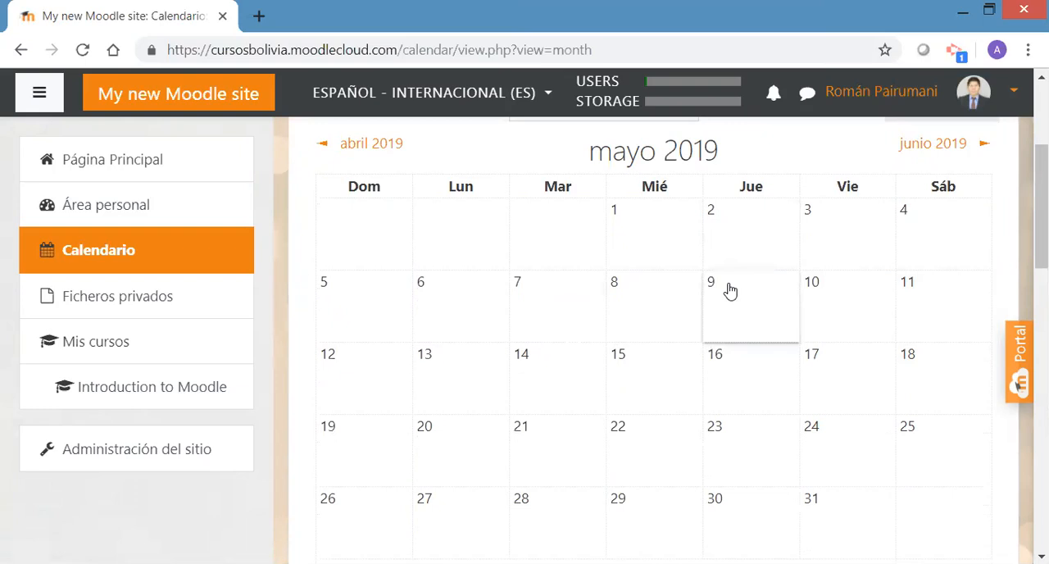
pyautogui.scroll(-3, 730, 291)
pyautogui.scroll(1, 730, 291)
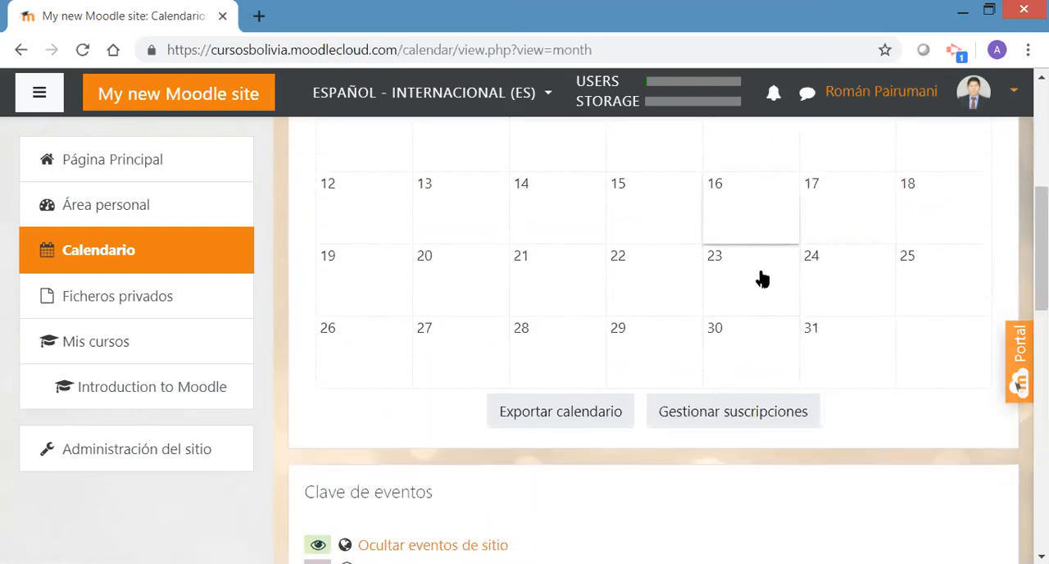
pyautogui.scroll(4, 916, 347)
pyautogui.scroll(-2, 825, 410)
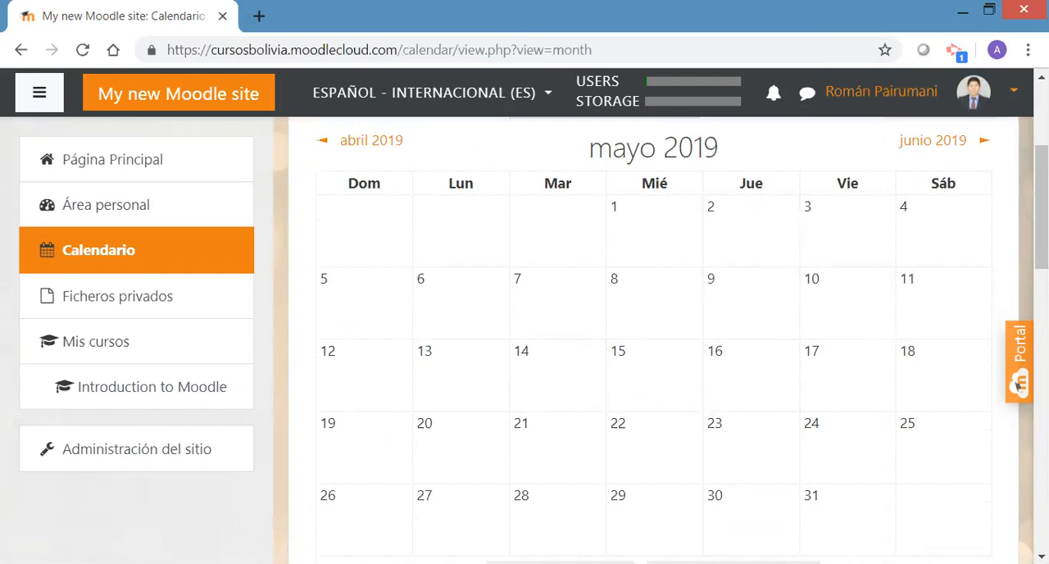
pyautogui.scroll(-1, 747, 364)
pyautogui.scroll(-2, 654, 328)
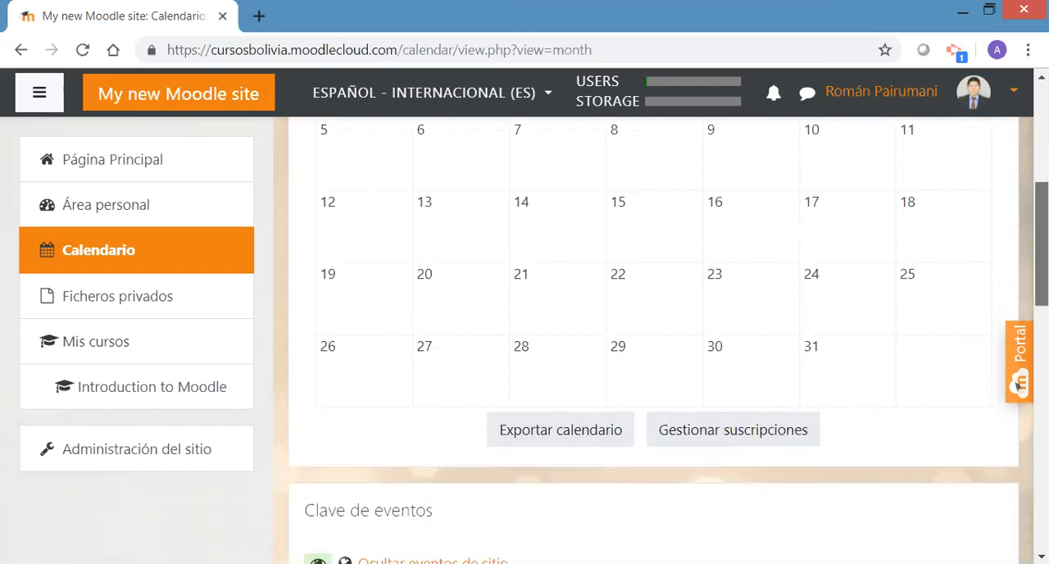
pyautogui.scroll(5, 653, 327)
# Open Ficheros privados and look over the file upload area and its save options
pyautogui.click(125, 296)
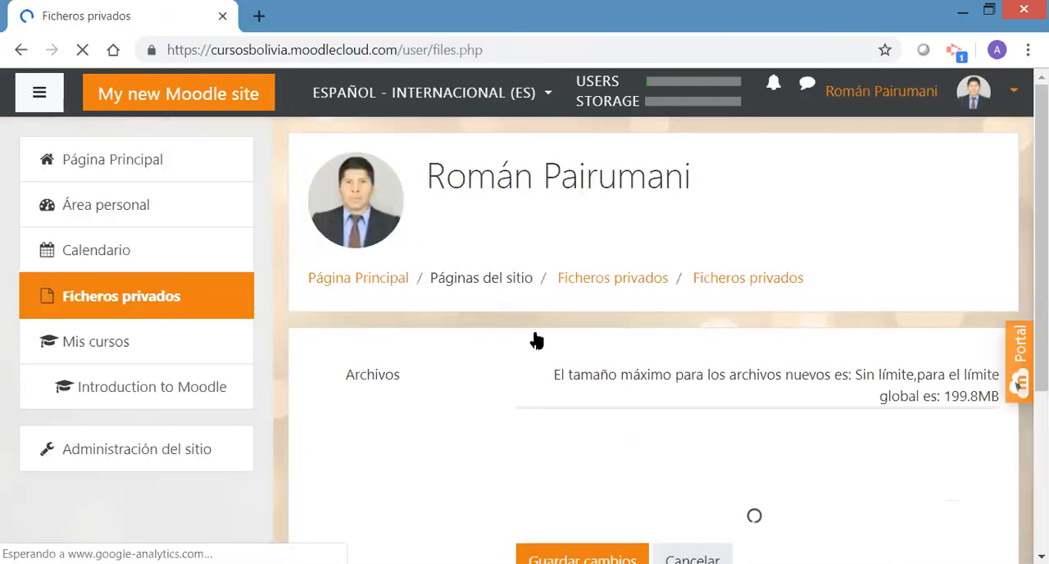
pyautogui.moveTo(1041, 238); pyautogui.dragTo(1041, 318)
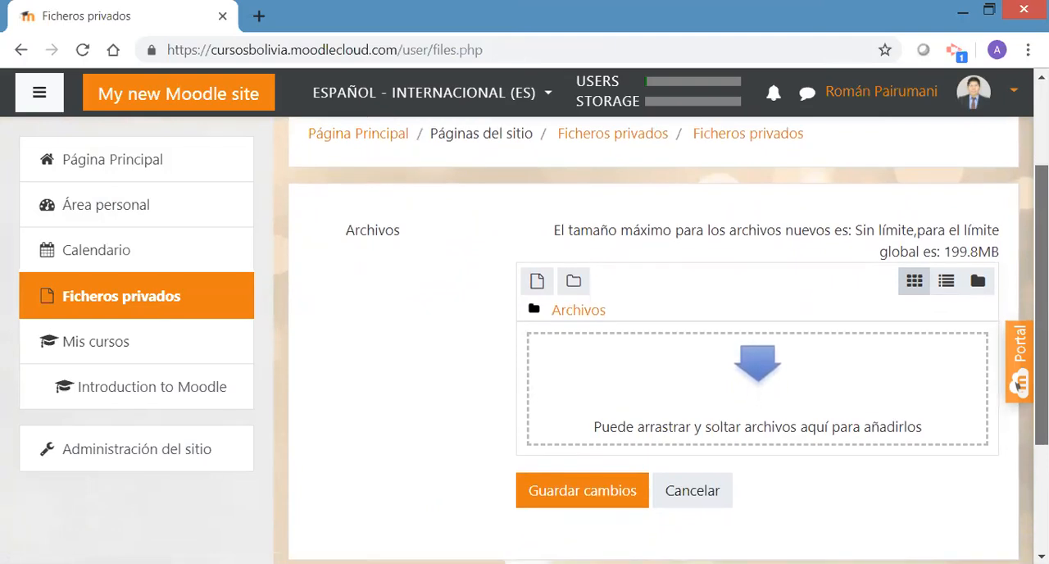
pyautogui.moveTo(1041, 317); pyautogui.dragTo(1041, 406)
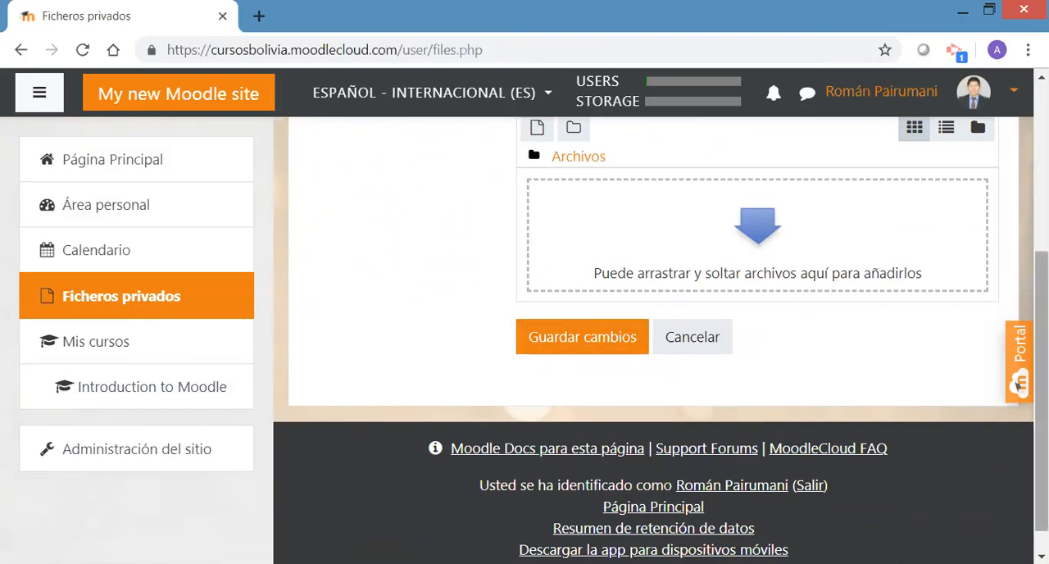
pyautogui.scroll(2, 656, 328)
pyautogui.scroll(2, 344, 284)
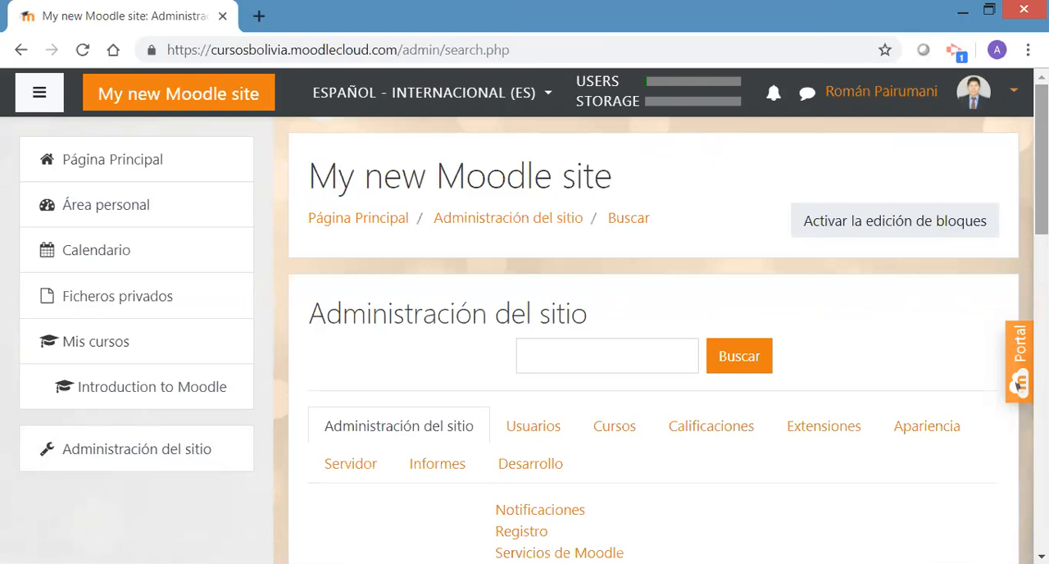
# Turn on block editing on the Administración del sitio page
pyautogui.scroll(-8, 1016, 385)
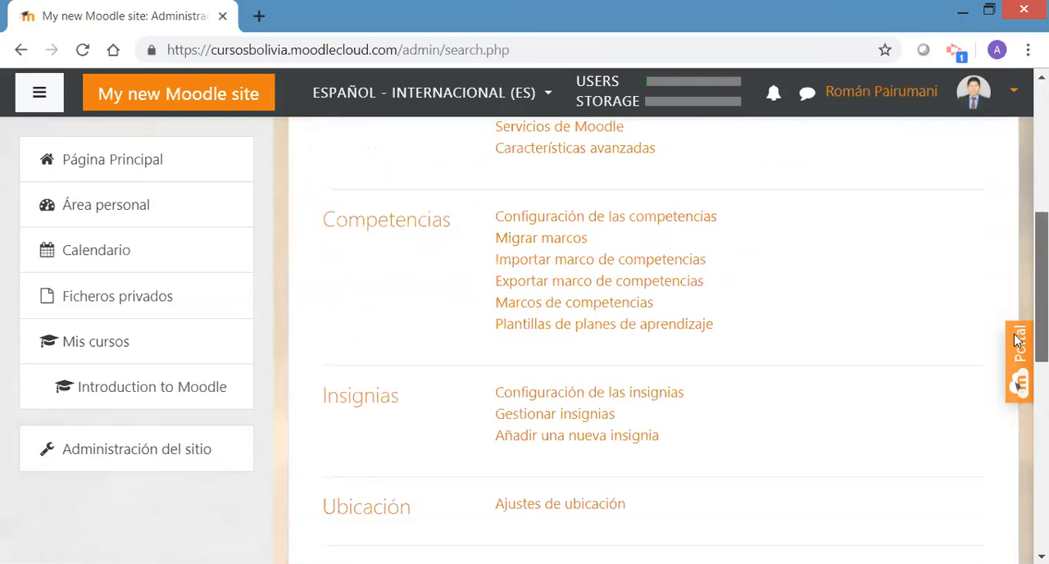
pyautogui.scroll(-4, 1009, 385)
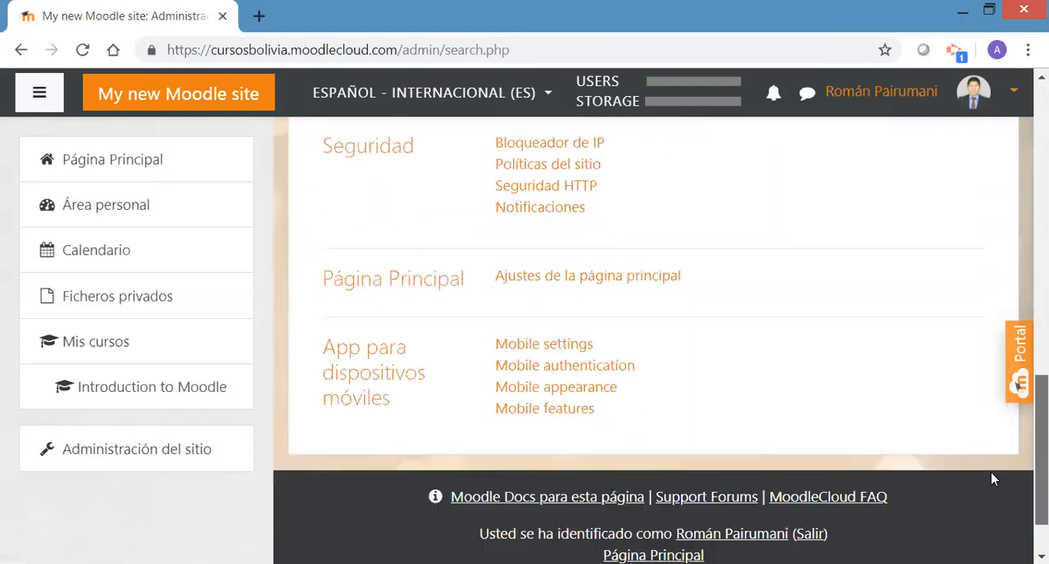
pyautogui.scroll(15, 1008, 385)
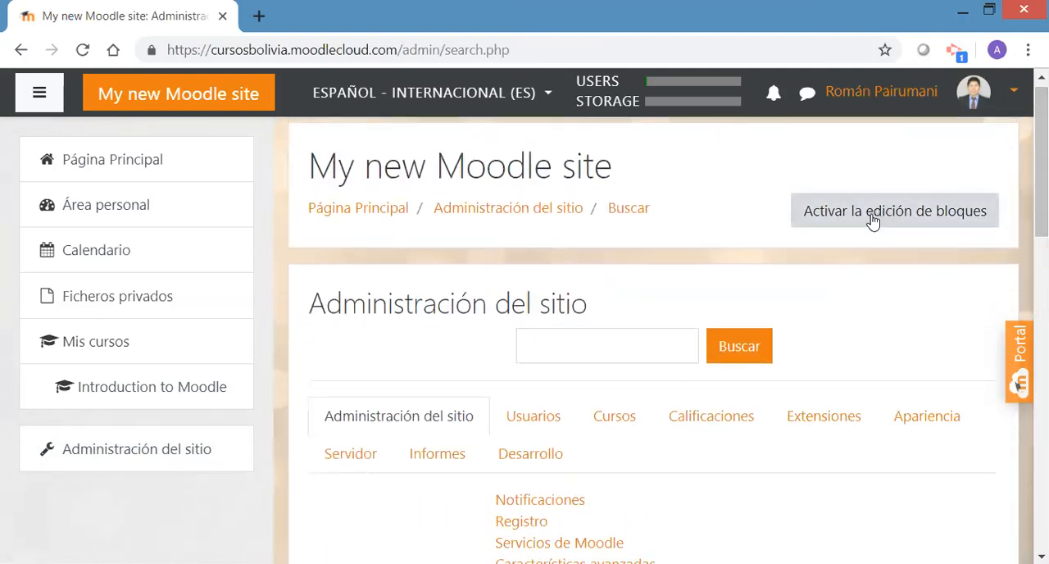
pyautogui.click(915, 223)
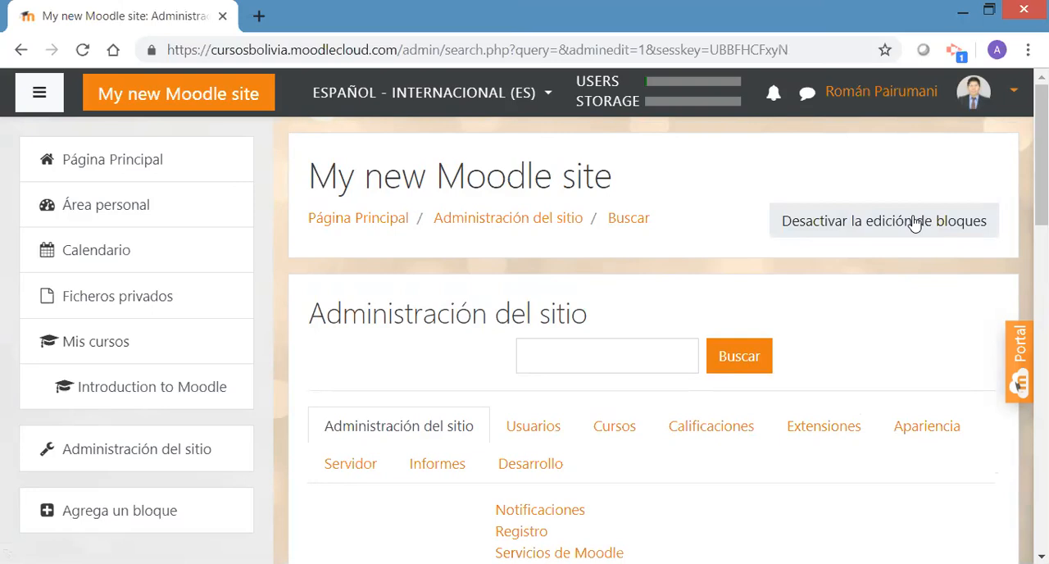
# Examine the Administración del sitio settings, from Notificaciones and Competencias through Insignias, Ubicación, Idioma and Seguridad
pyautogui.scroll(-2, 1041, 205)
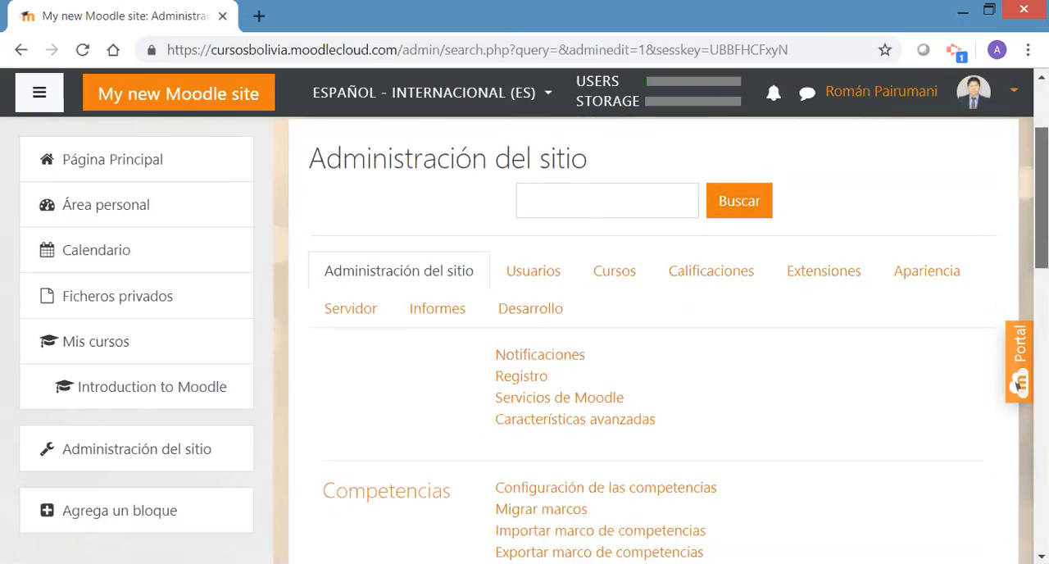
pyautogui.moveTo(1041, 197); pyautogui.dragTo(1042, 209)
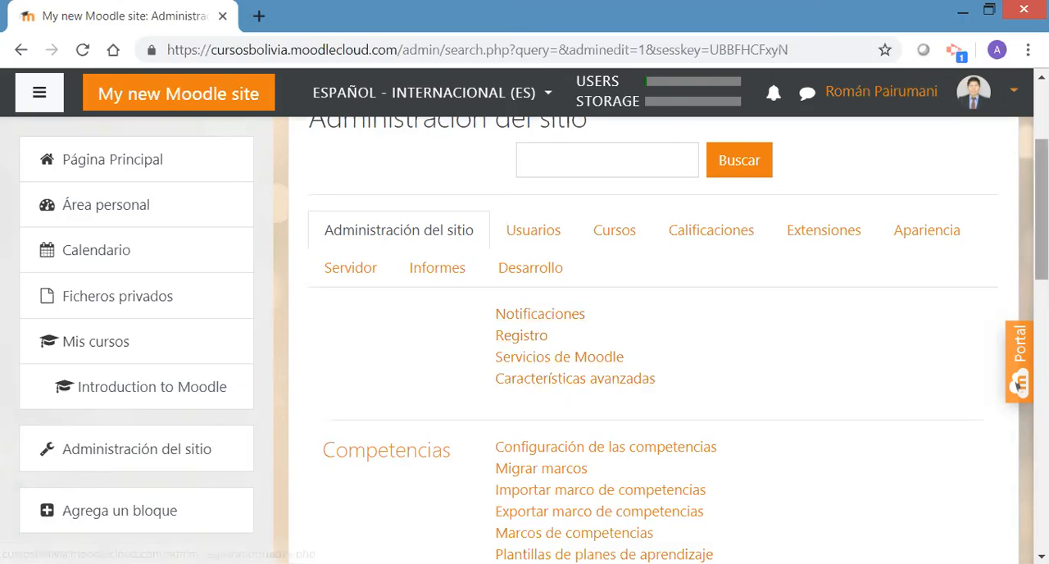
pyautogui.scroll(-2, 1041, 246)
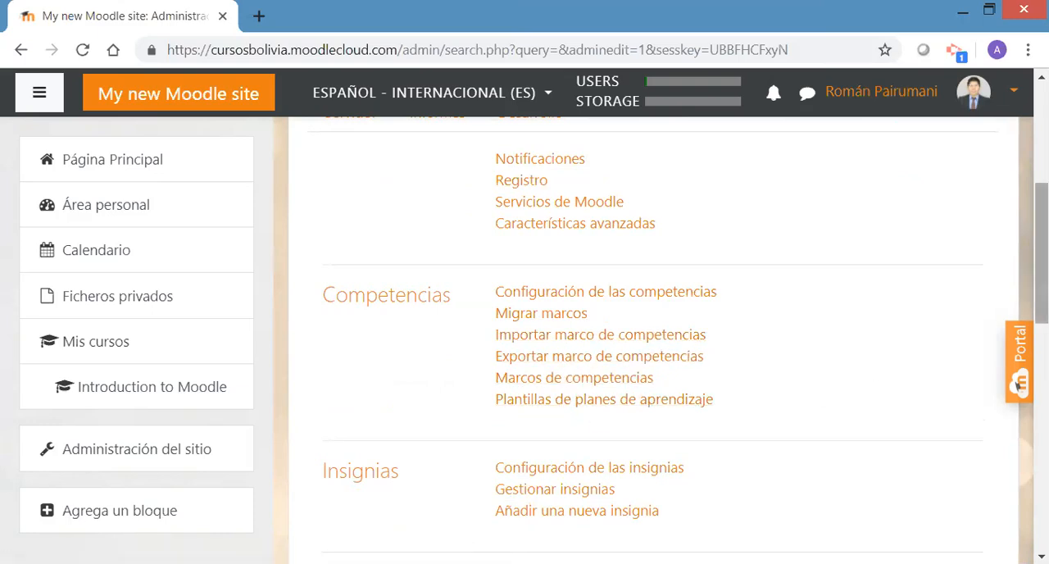
pyautogui.scroll(-2, 1040, 262)
pyautogui.scroll(-2, 655, 344)
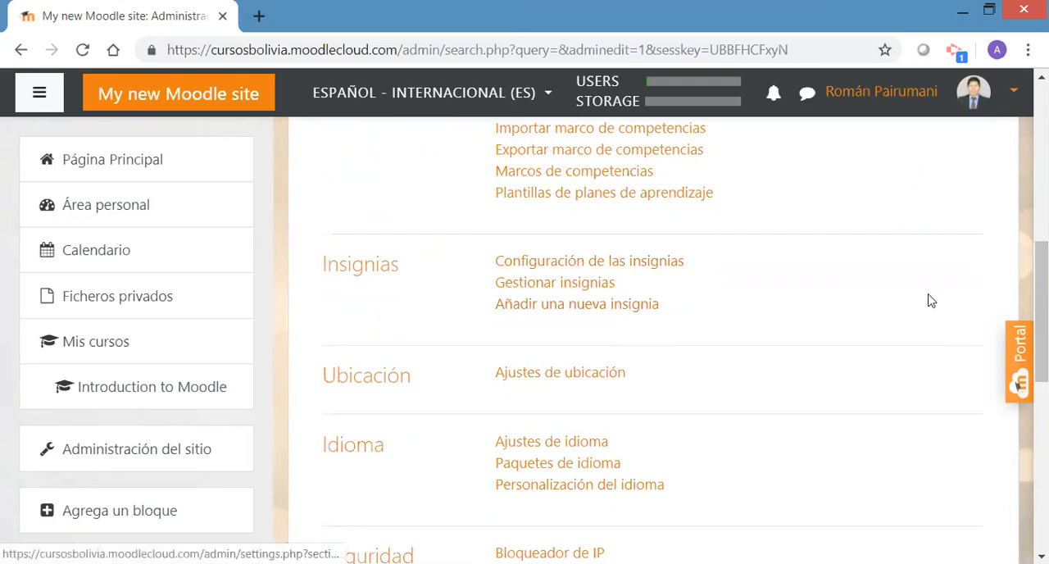
pyautogui.scroll(-1, 1018, 384)
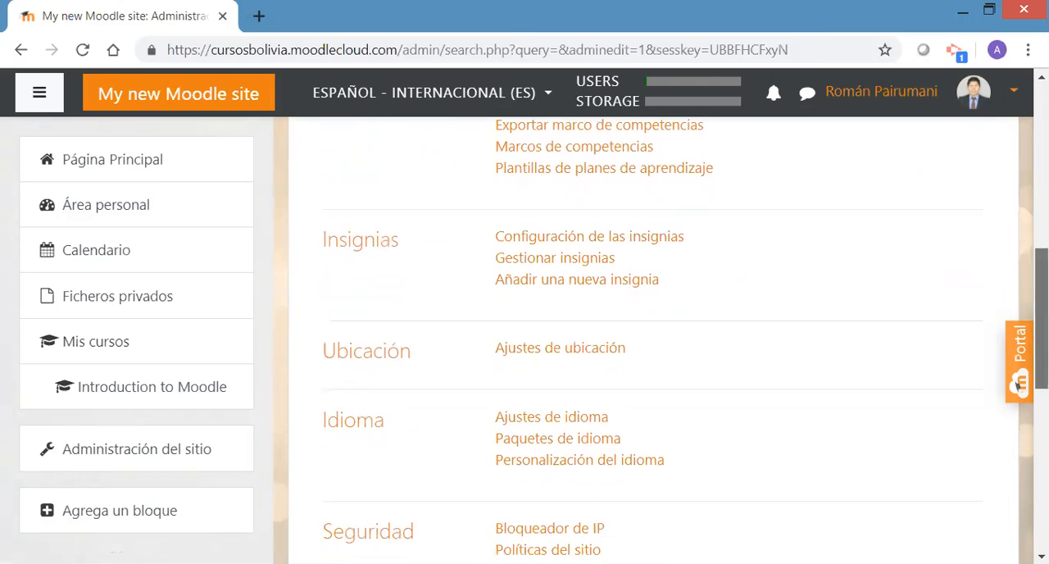
pyautogui.scroll(-2, 1018, 383)
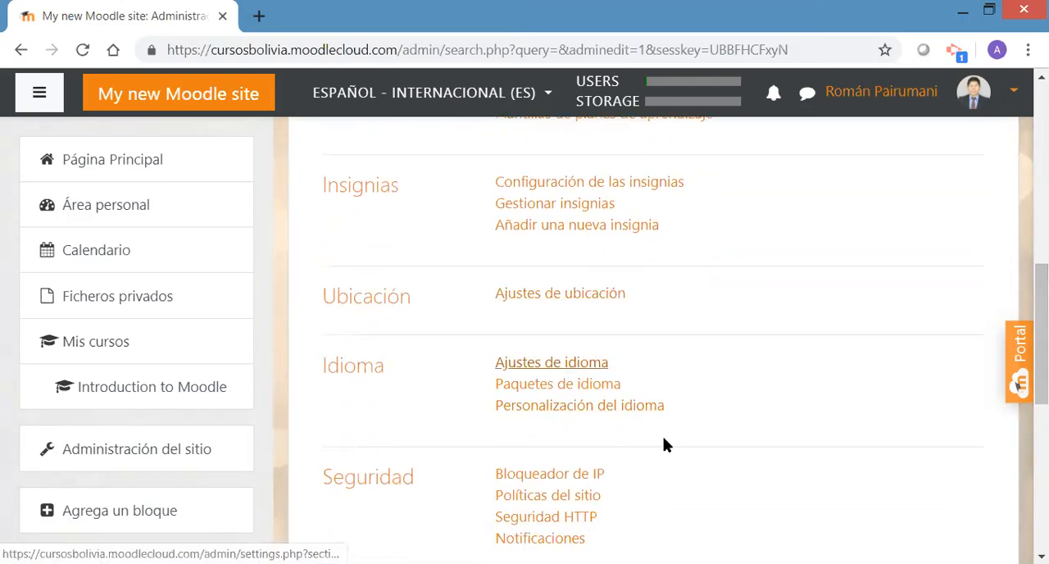
pyautogui.scroll(-3, 1019, 383)
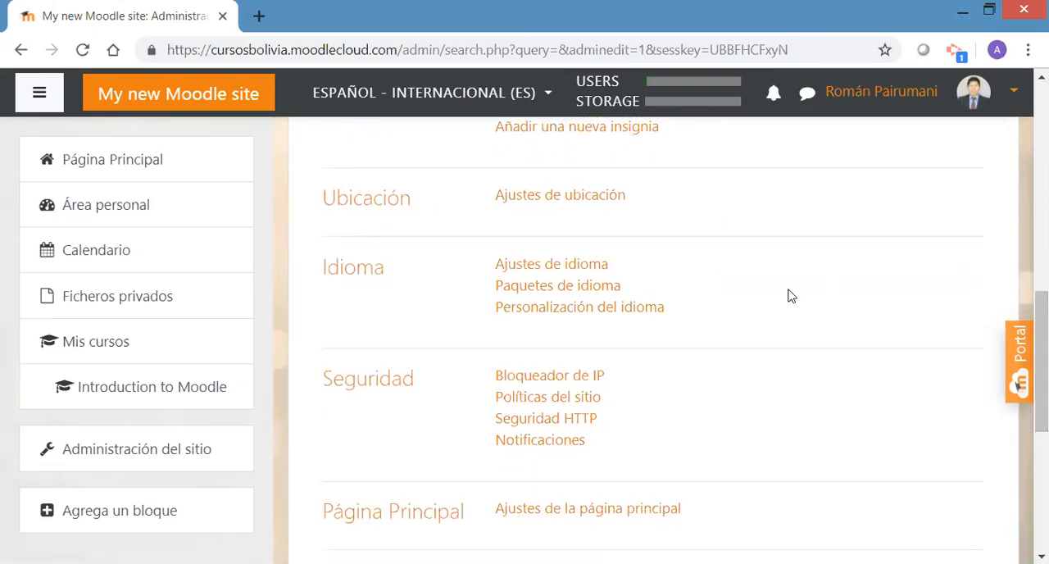
# Set the site's default language to Español - Internacional (es) in Ajustes de idioma and save the changes
pyautogui.click(578, 269)
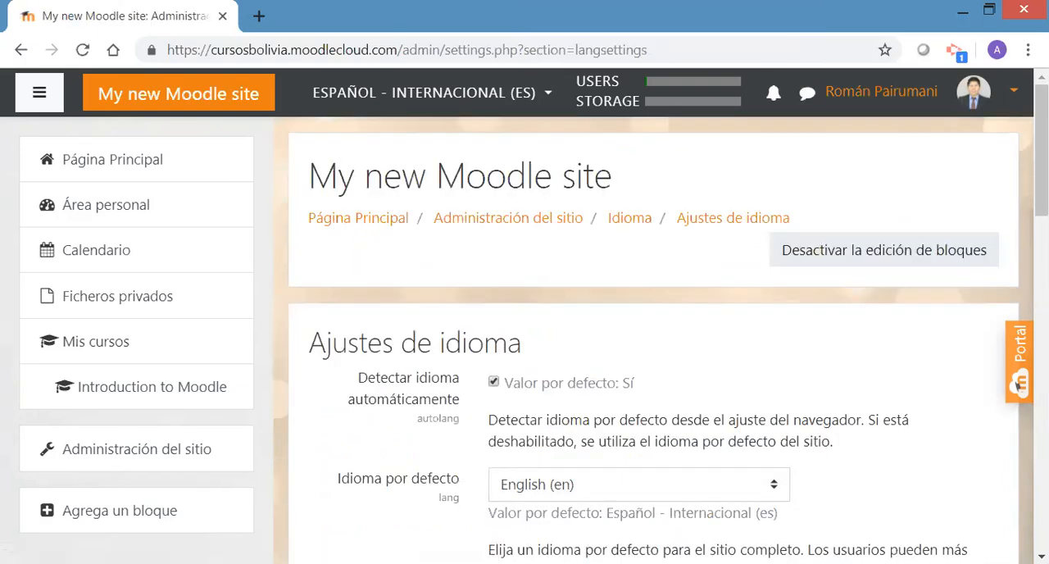
pyautogui.moveTo(1041, 163); pyautogui.dragTo(1041, 232)
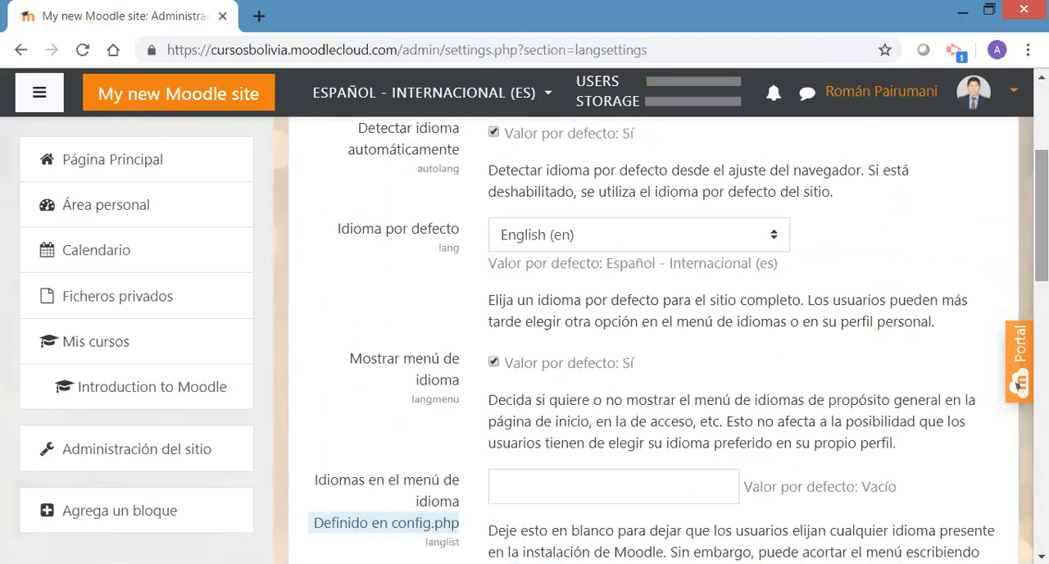
pyautogui.click(735, 244)
pyautogui.moveTo(783, 311); pyautogui.dragTo(780, 336)
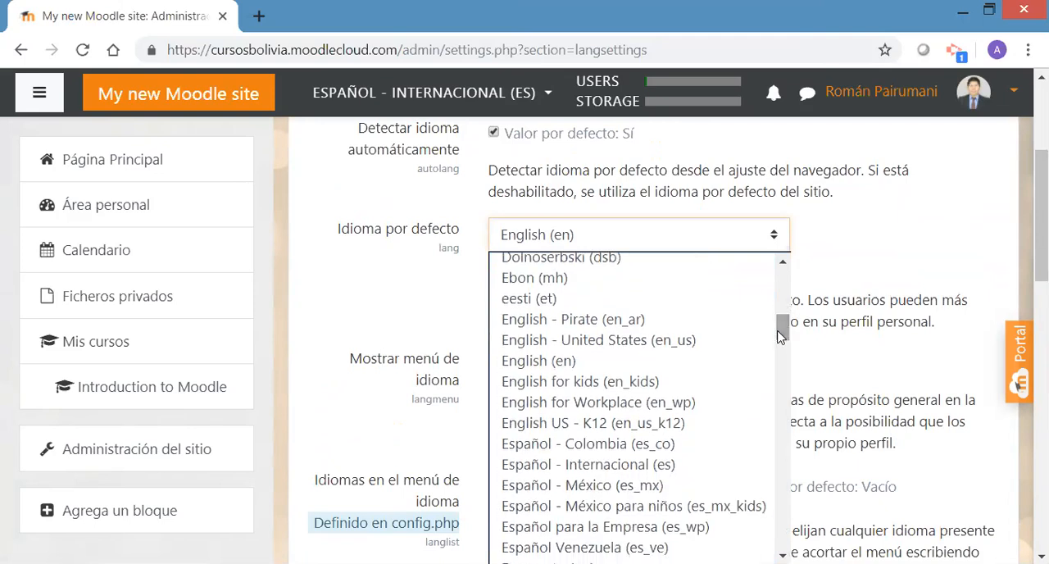
pyautogui.click(610, 466)
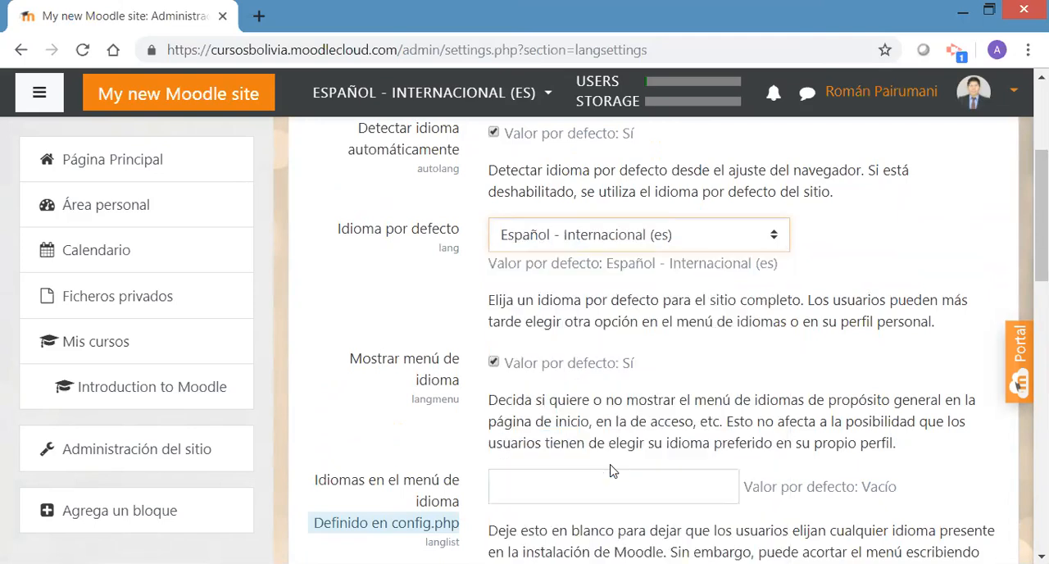
pyautogui.moveTo(1042, 220); pyautogui.dragTo(990, 454)
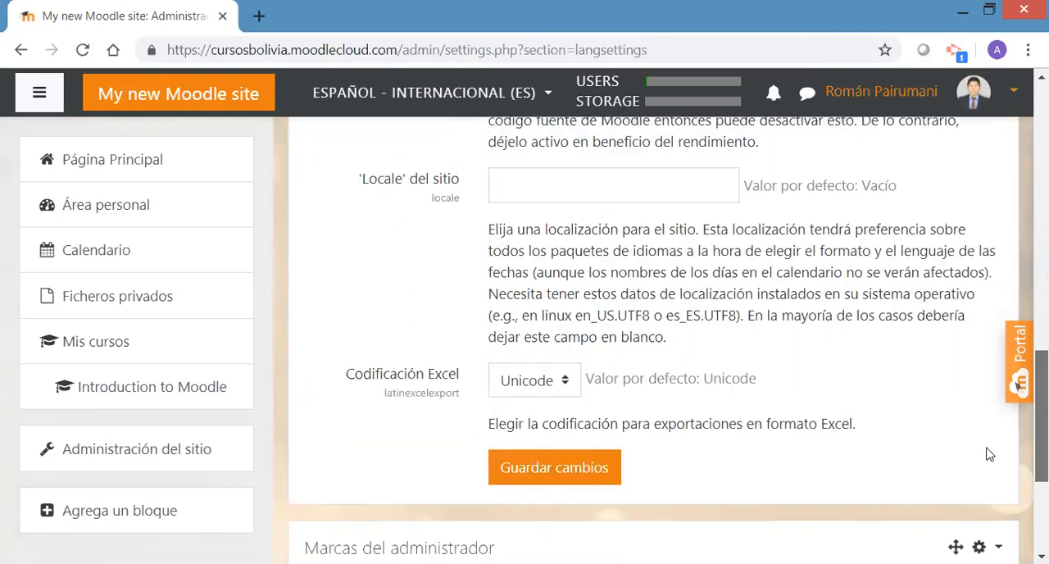
pyautogui.click(552, 475)
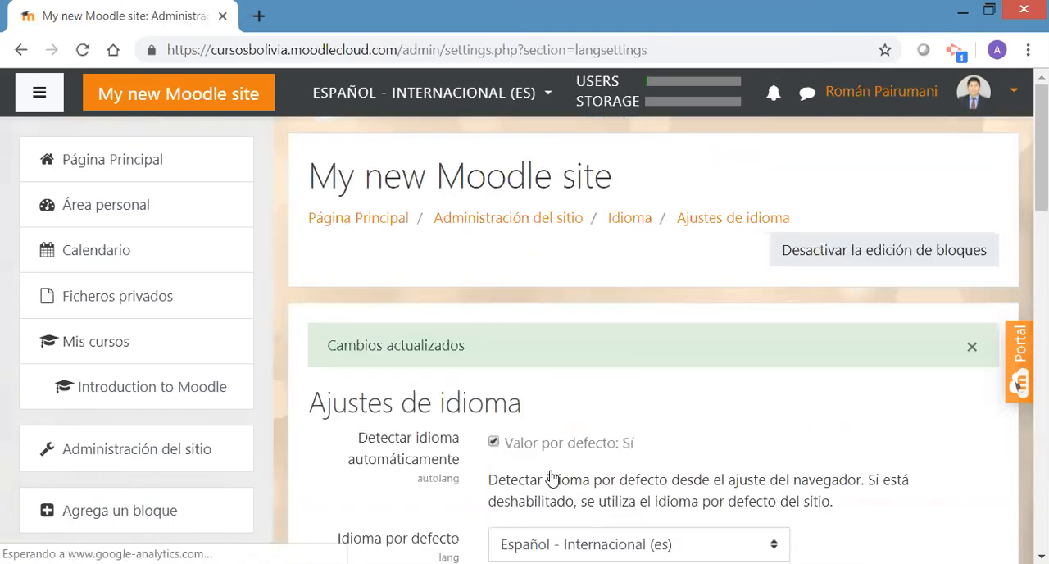
pyautogui.moveTo(1041, 191)
pyautogui.mouseDown()
pyautogui.moveTo(1041, 273)
pyautogui.moveTo(1041, 187)
pyautogui.mouseUp()
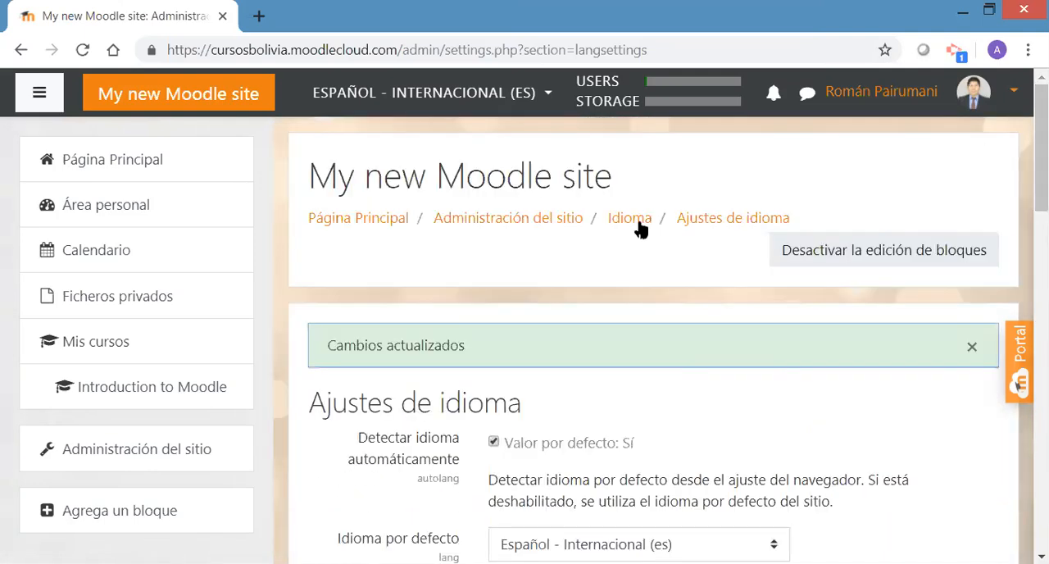
# Return to Administración del sitio and review its general settings, from Notificaciones and Competencias through Seguridad, Página Principal and App para dispositivos móviles
pyautogui.click(544, 219)
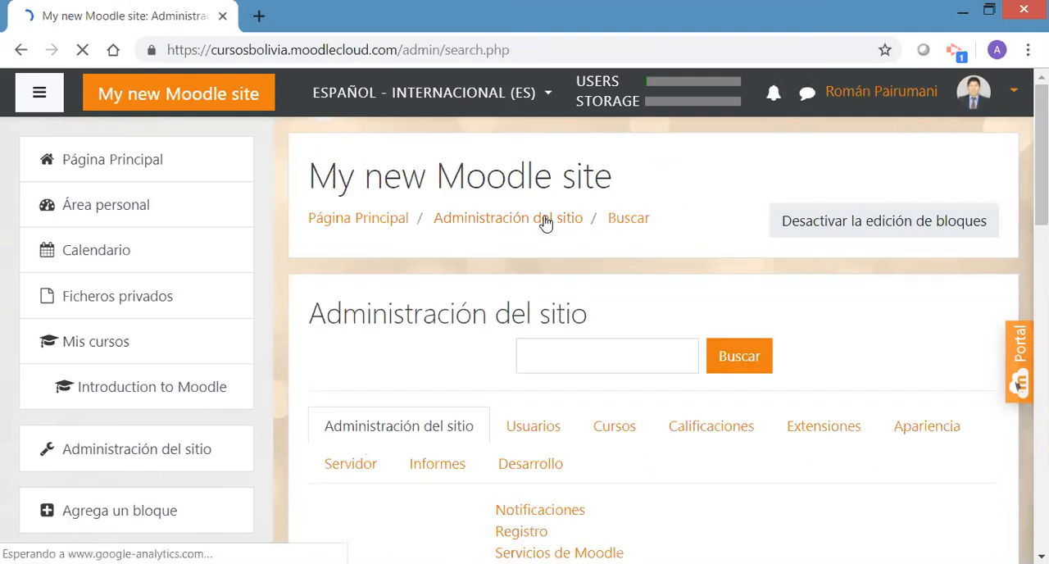
pyautogui.scroll(-2, 545, 222)
pyautogui.scroll(-5, 1019, 288)
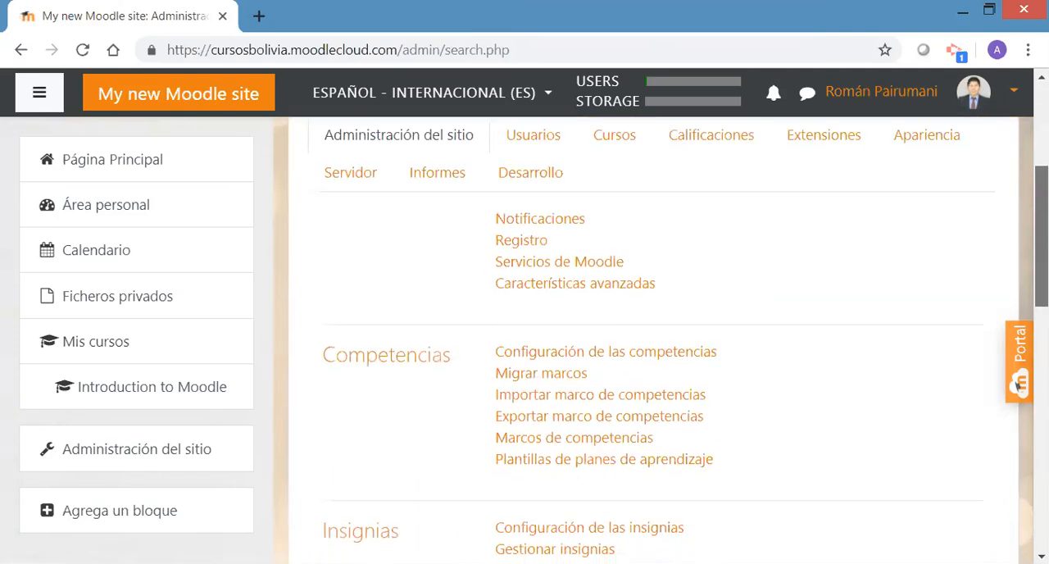
pyautogui.scroll(-3, 1006, 328)
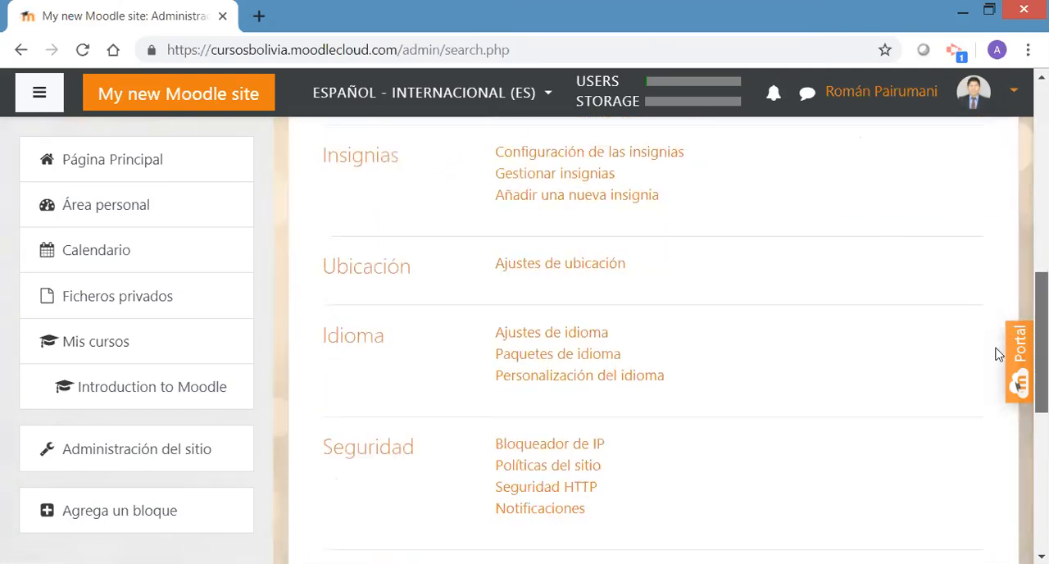
pyautogui.scroll(-2, 985, 398)
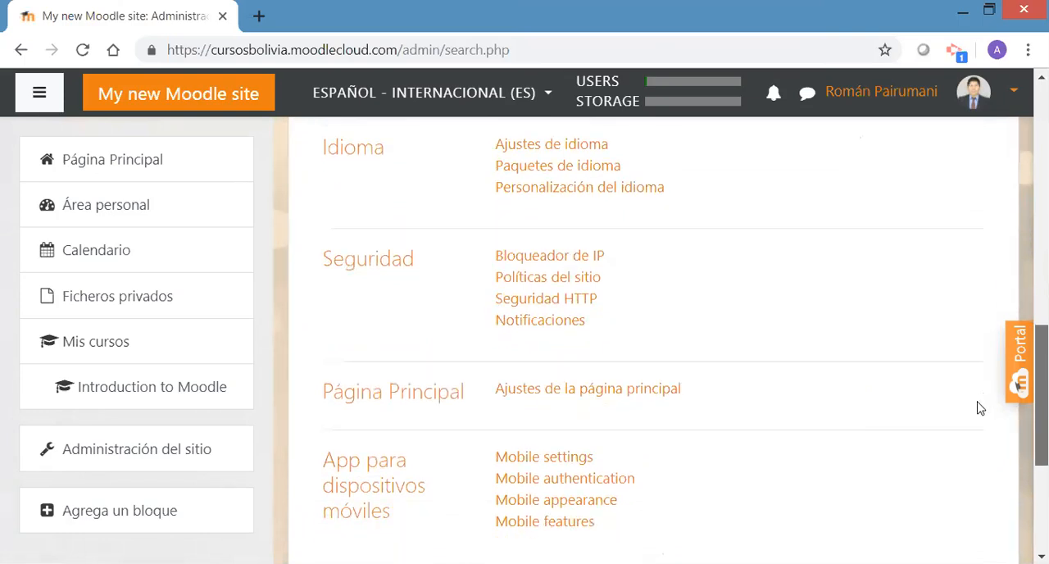
pyautogui.scroll(-1, 977, 426)
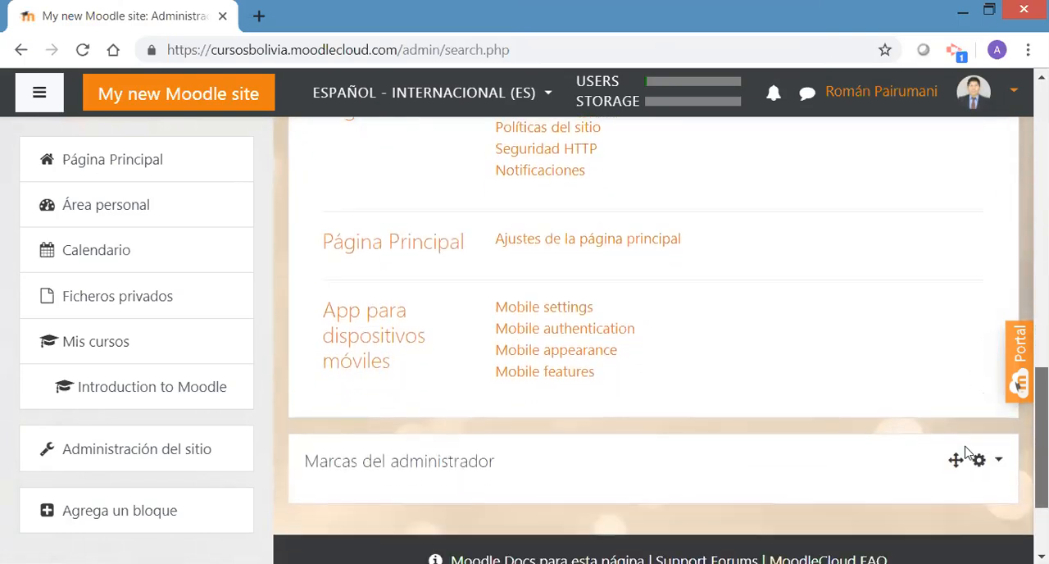
pyautogui.scroll(5, 972, 456)
pyautogui.scroll(5, 985, 325)
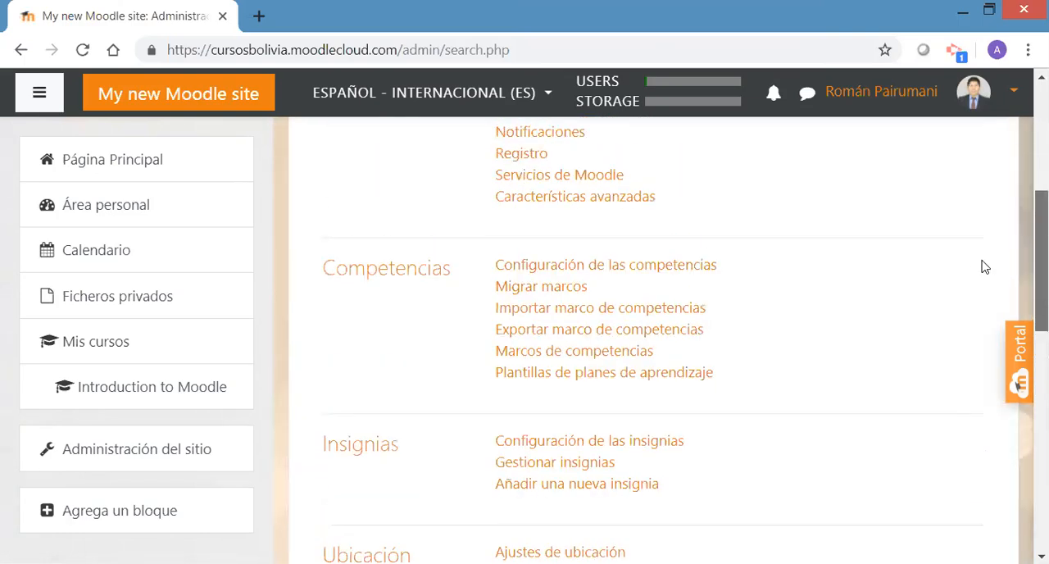
pyautogui.scroll(-1, 998, 213)
pyautogui.scroll(-5, 992, 279)
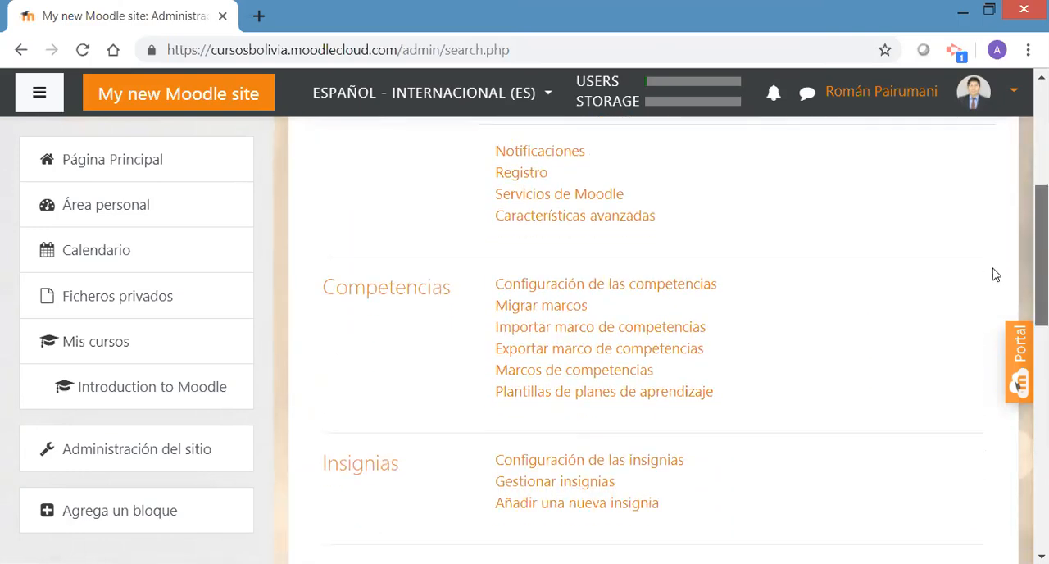
pyautogui.scroll(-3, 972, 376)
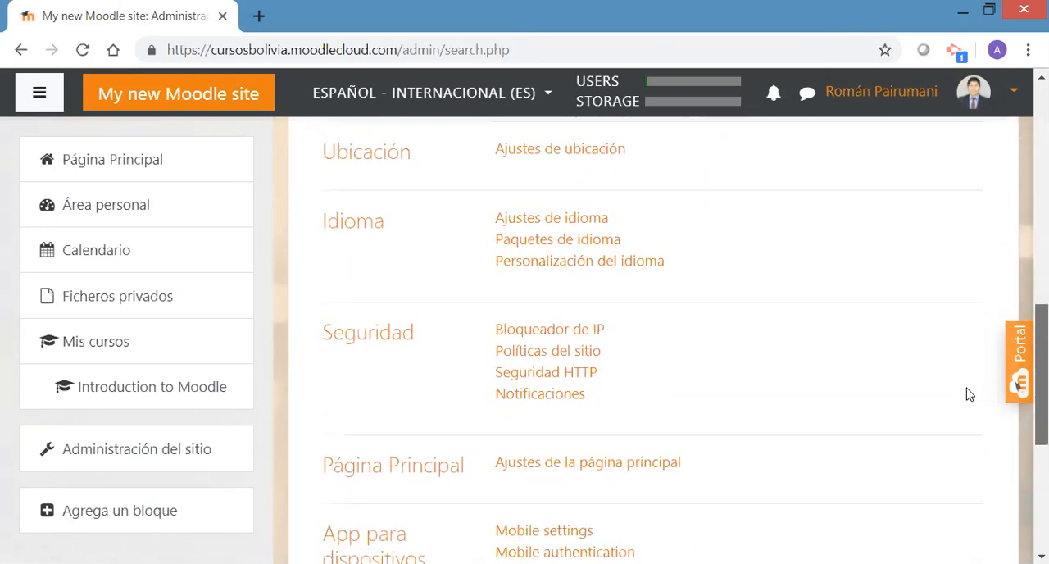
pyautogui.scroll(3, 972, 391)
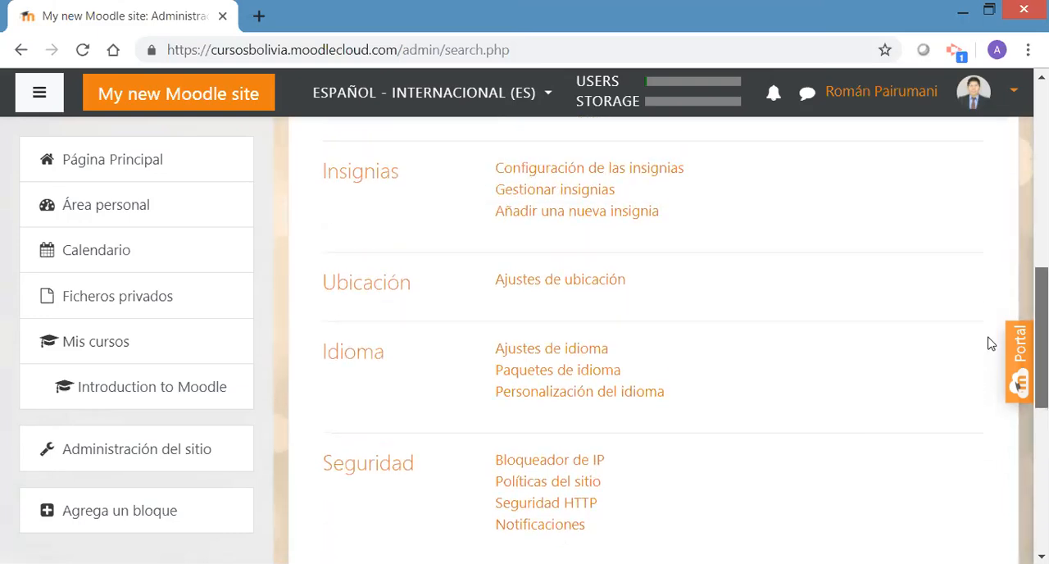
pyautogui.scroll(4, 995, 328)
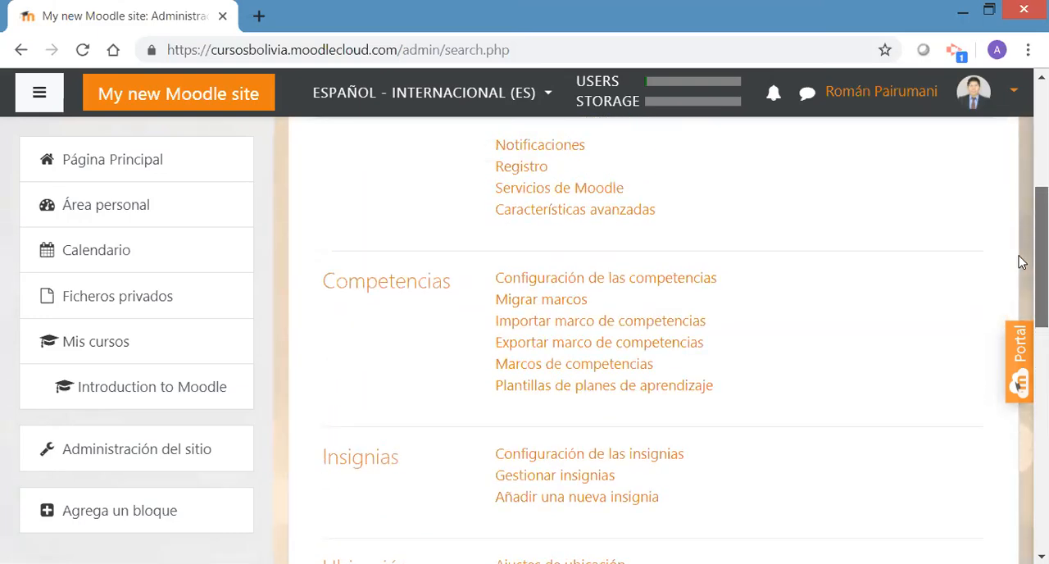
pyautogui.scroll(2, 1022, 260)
pyautogui.scroll(-5, 999, 350)
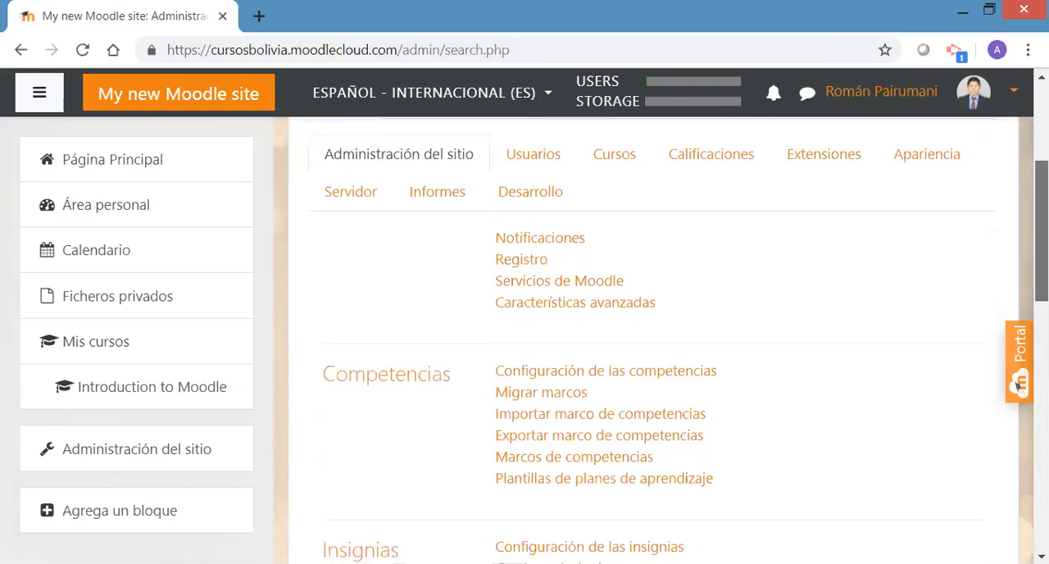
pyautogui.scroll(-3, 998, 349)
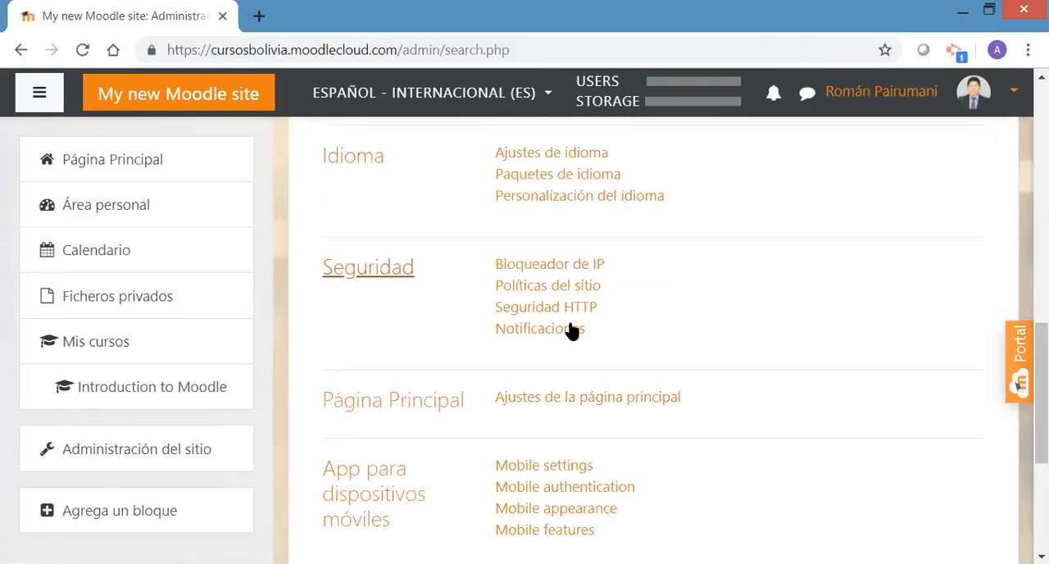
pyautogui.moveTo(1042, 401); pyautogui.dragTo(1042, 325)
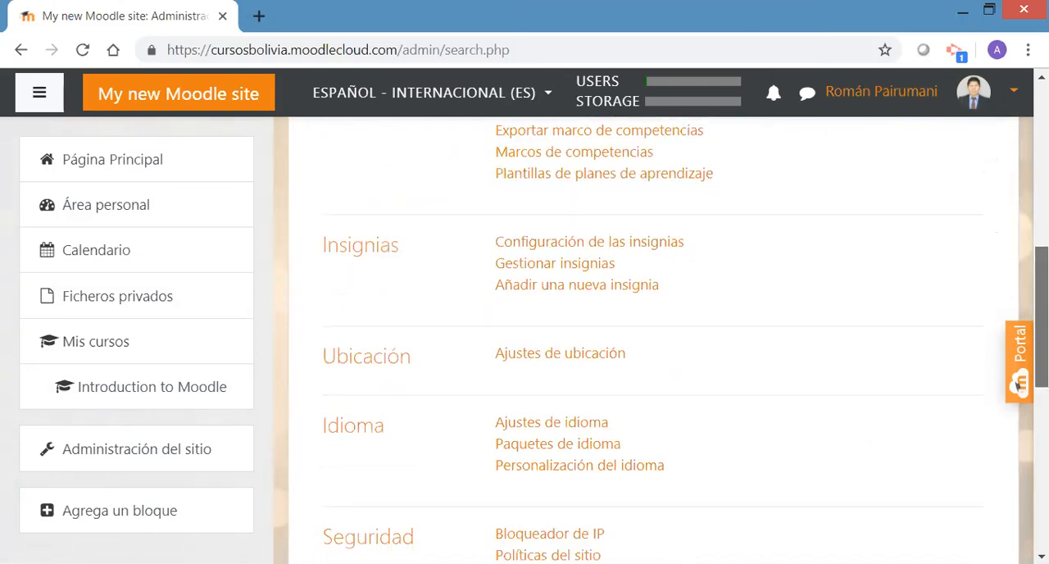
pyautogui.moveTo(1019, 387); pyautogui.dragTo(1019, 386)
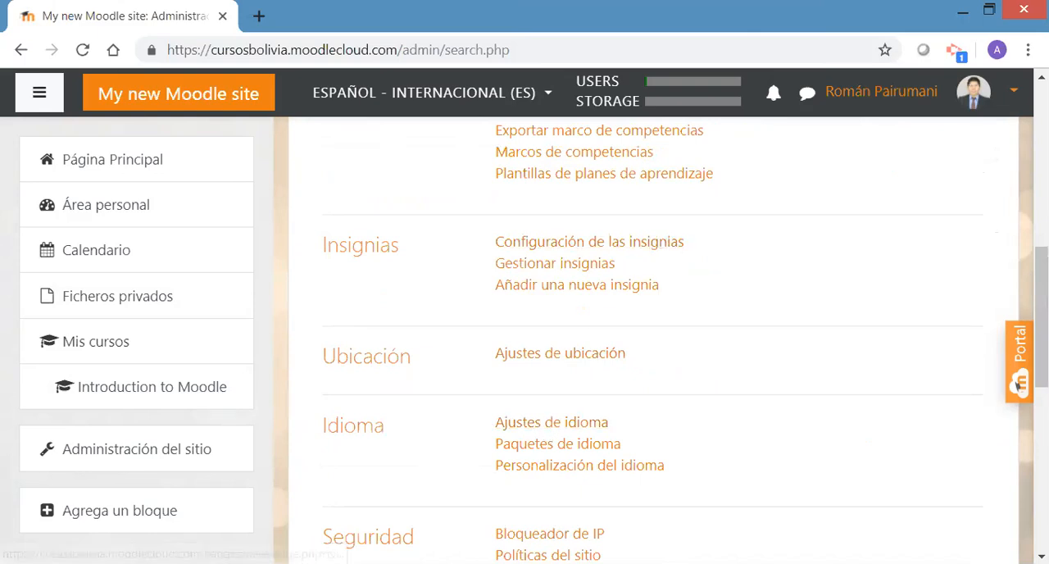
pyautogui.moveTo(1042, 334); pyautogui.dragTo(1041, 336)
pyautogui.scroll(5, 1017, 385)
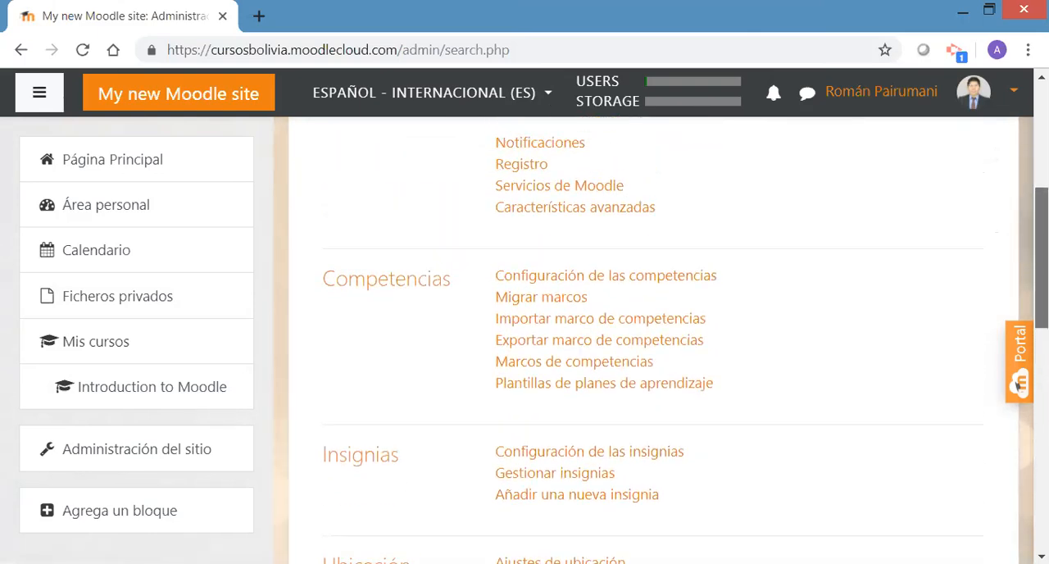
pyautogui.scroll(-10, 1018, 383)
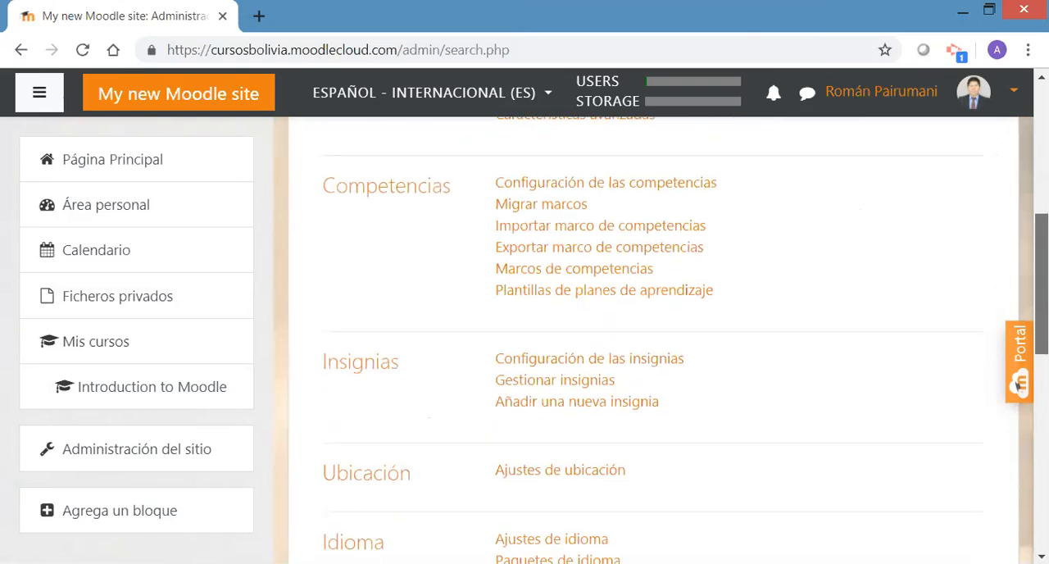
pyautogui.scroll(10, 1017, 384)
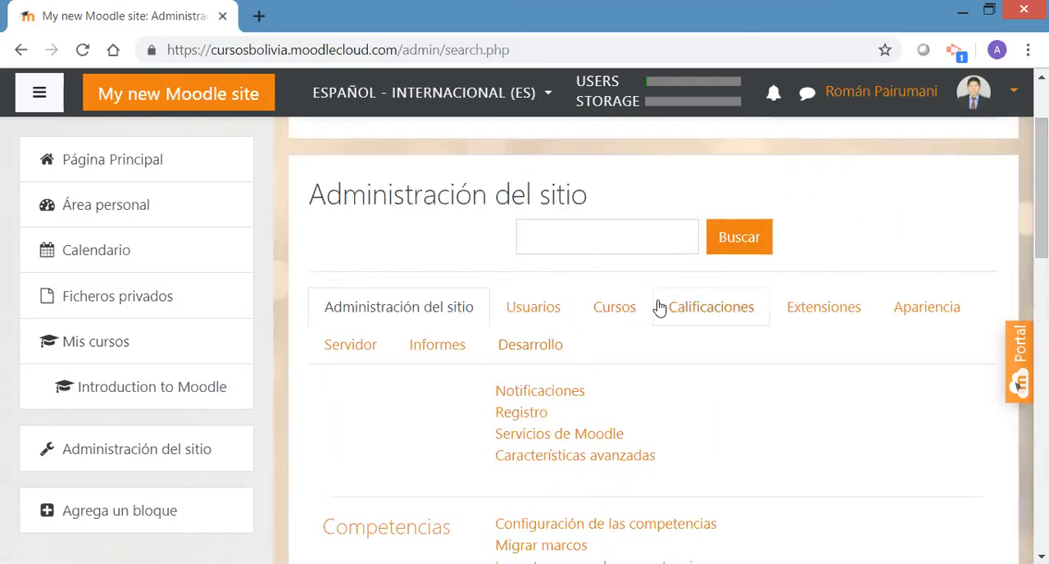
# Examine the Usuarios administration settings, covering Cuentas, Permisos and Privacidad y Políticas
pyautogui.click(531, 310)
pyautogui.moveTo(1042, 221); pyautogui.dragTo(1041, 277)
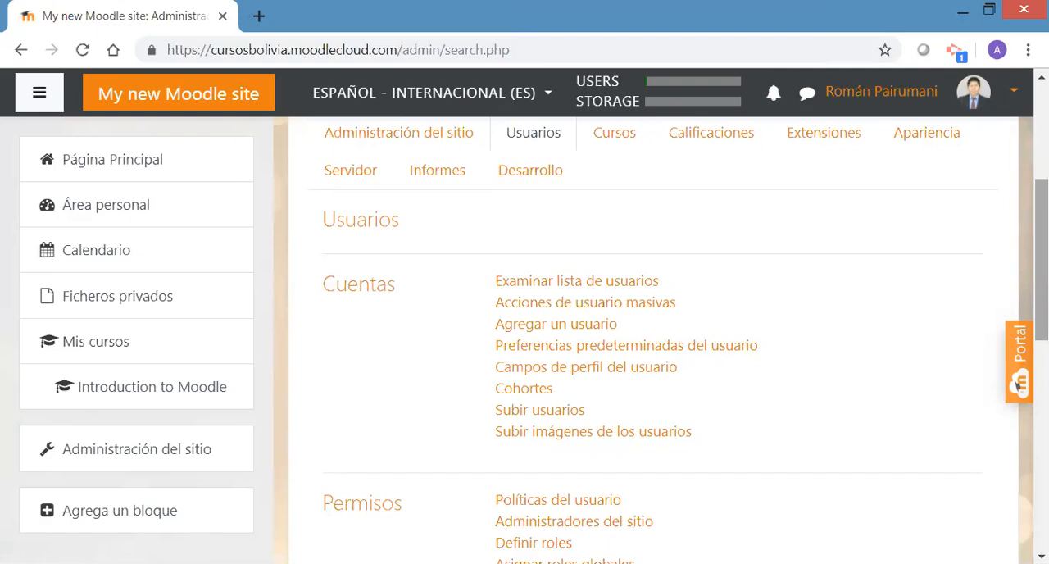
pyautogui.scroll(-1, 656, 327)
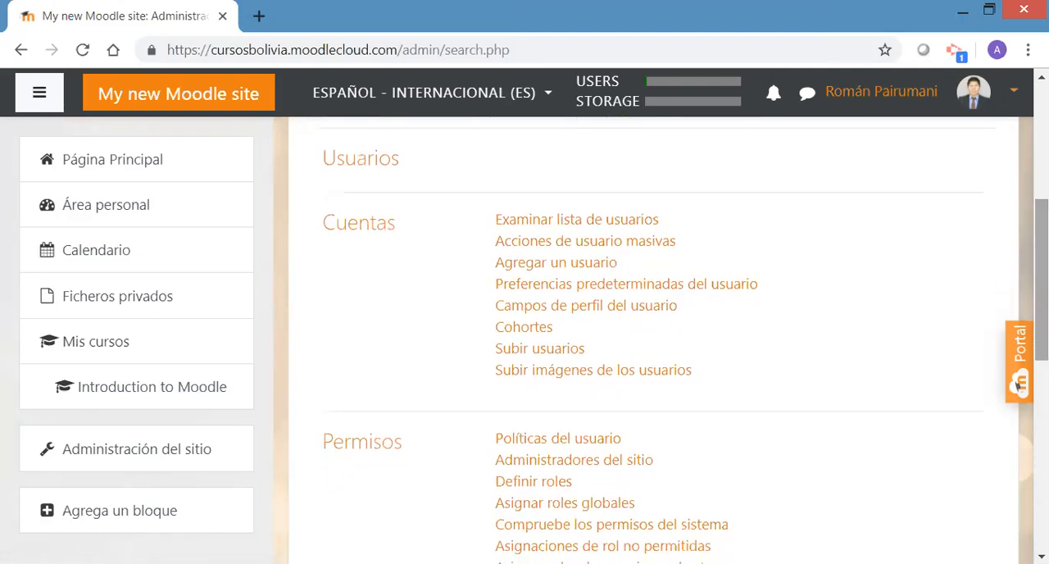
pyautogui.scroll(3, 656, 328)
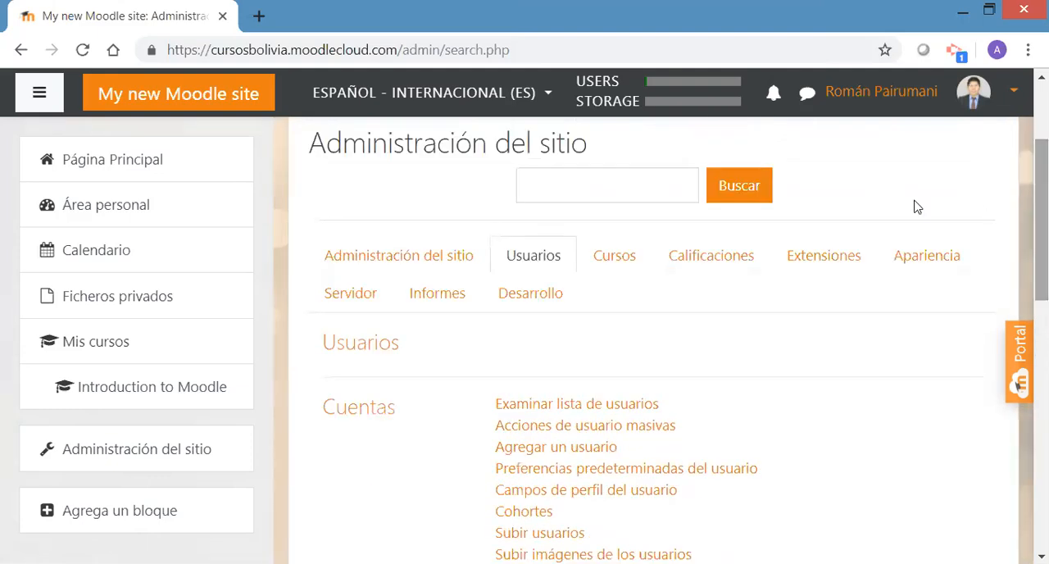
pyautogui.scroll(-3, 878, 332)
pyautogui.scroll(-3, 996, 419)
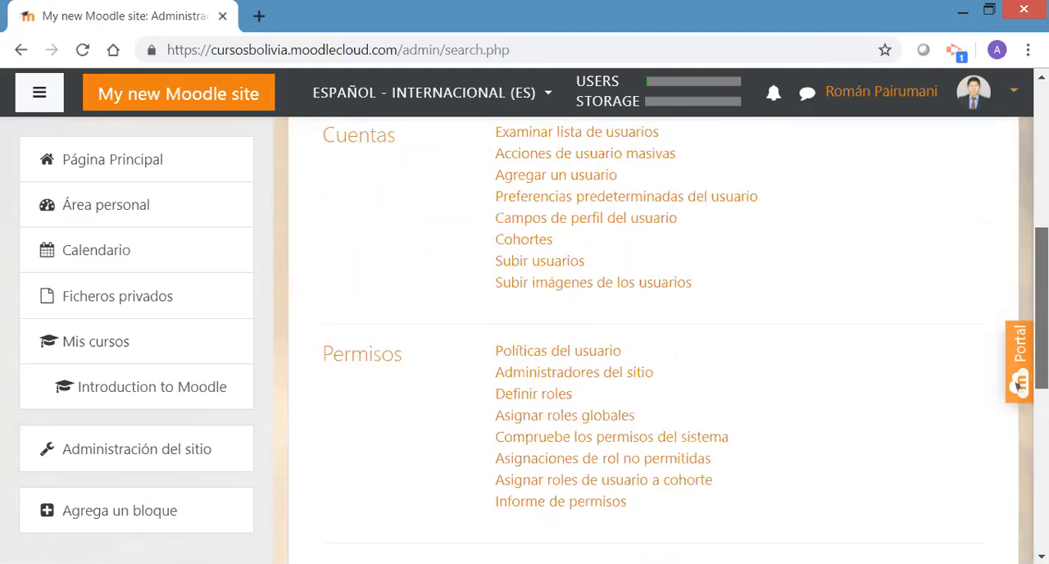
pyautogui.scroll(-1, 996, 419)
pyautogui.scroll(-1, 995, 426)
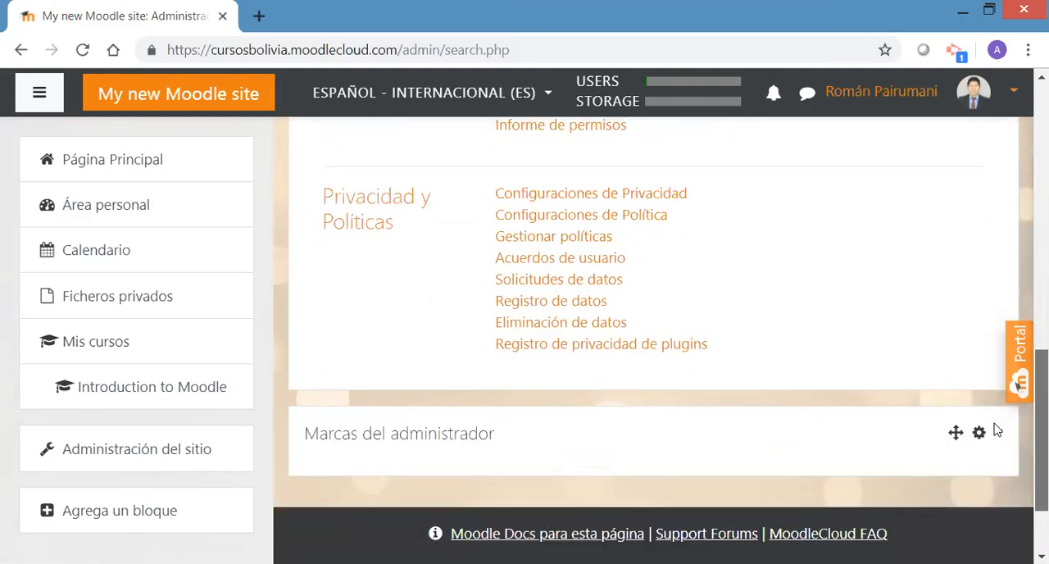
pyautogui.scroll(6, 995, 426)
pyautogui.scroll(1, 1010, 301)
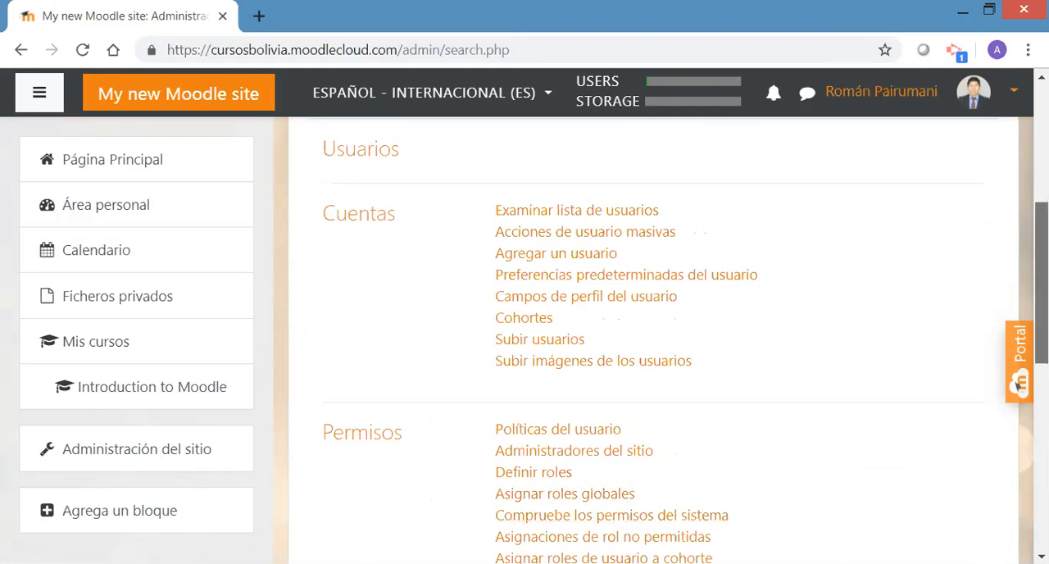
pyautogui.scroll(2, 1017, 383)
pyautogui.scroll(2, 1017, 383)
pyautogui.scroll(-1, 1017, 384)
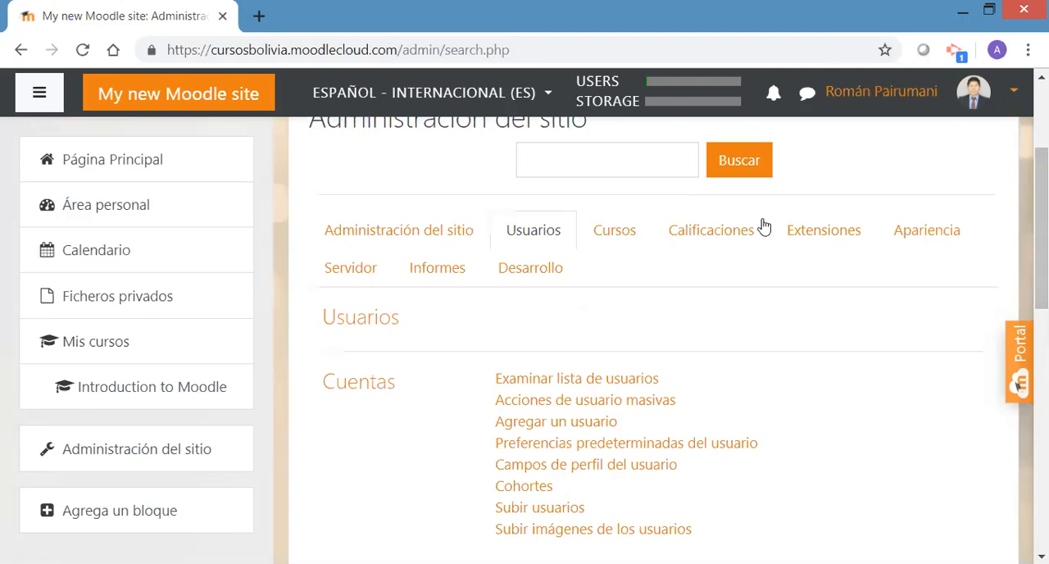
# Look over the Cursos administration settings and open the Agrega otro curso form
pyautogui.click(611, 237)
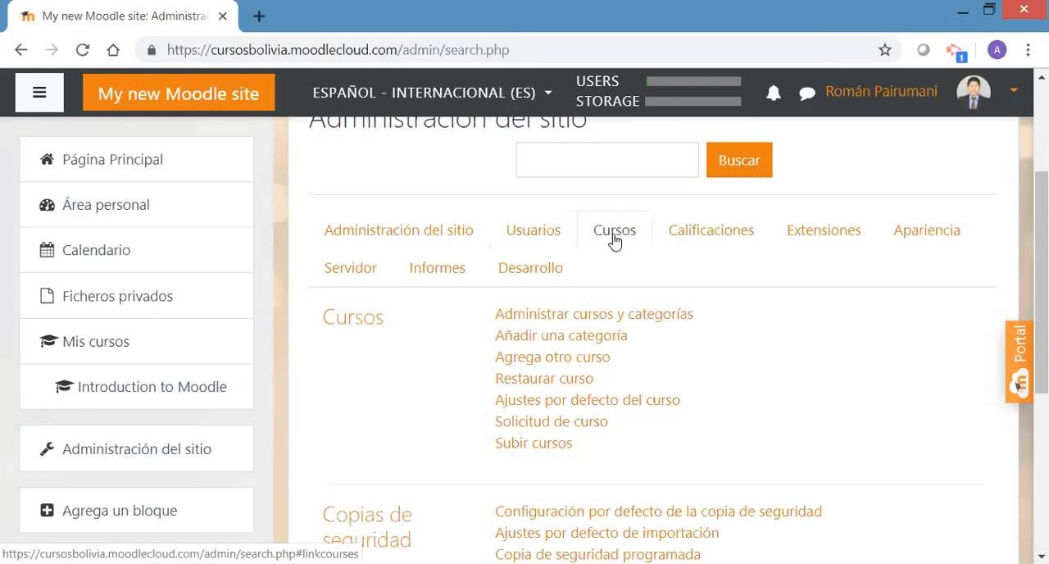
pyautogui.scroll(-1, 1041, 328)
pyautogui.moveTo(1041, 322); pyautogui.dragTo(1040, 301)
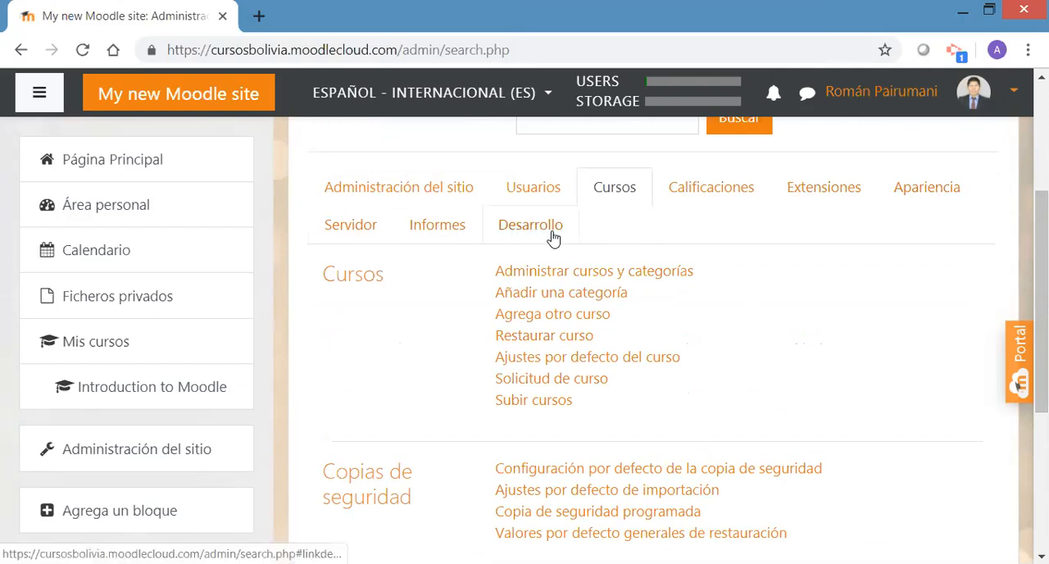
pyautogui.moveTo(1041, 300)
pyautogui.mouseDown()
pyautogui.moveTo(1041, 285)
pyautogui.moveTo(1041, 357)
pyautogui.moveTo(1041, 300)
pyautogui.mouseUp()
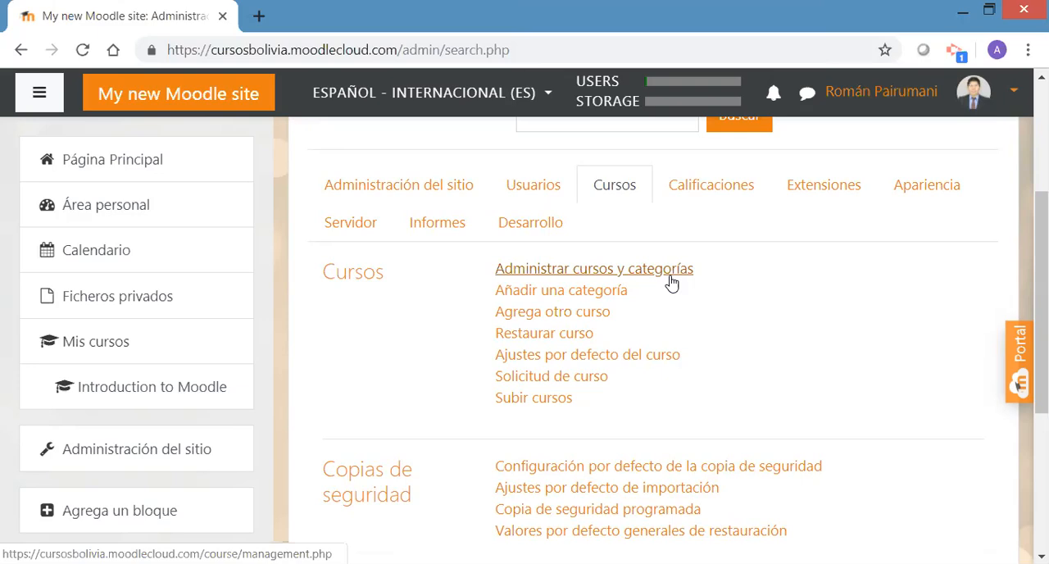
pyautogui.click(563, 318)
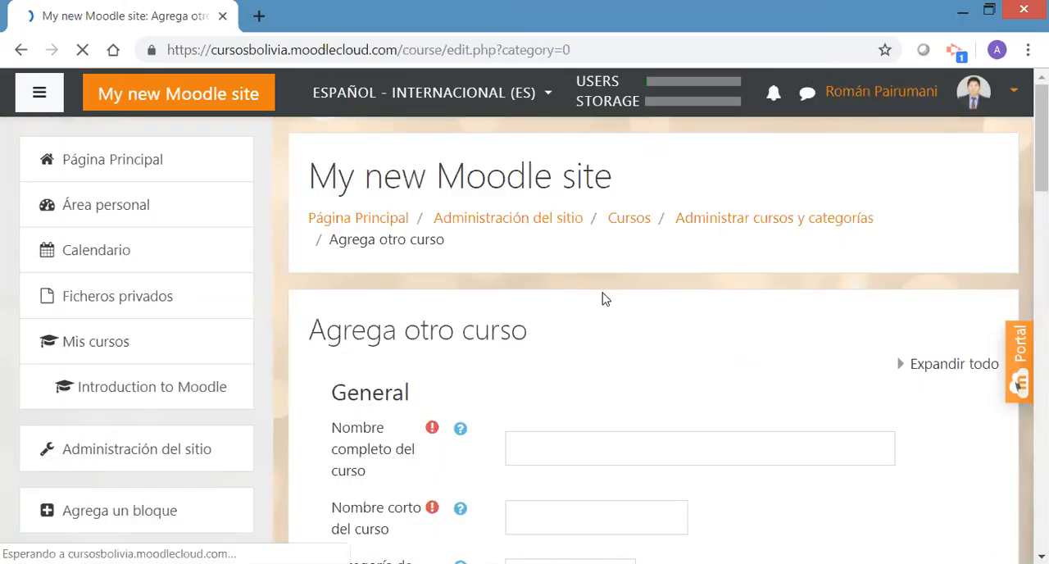
# Enter Contabilidad Básica as the full course name in the General section of the new course form
pyautogui.scroll(-1, 850, 343)
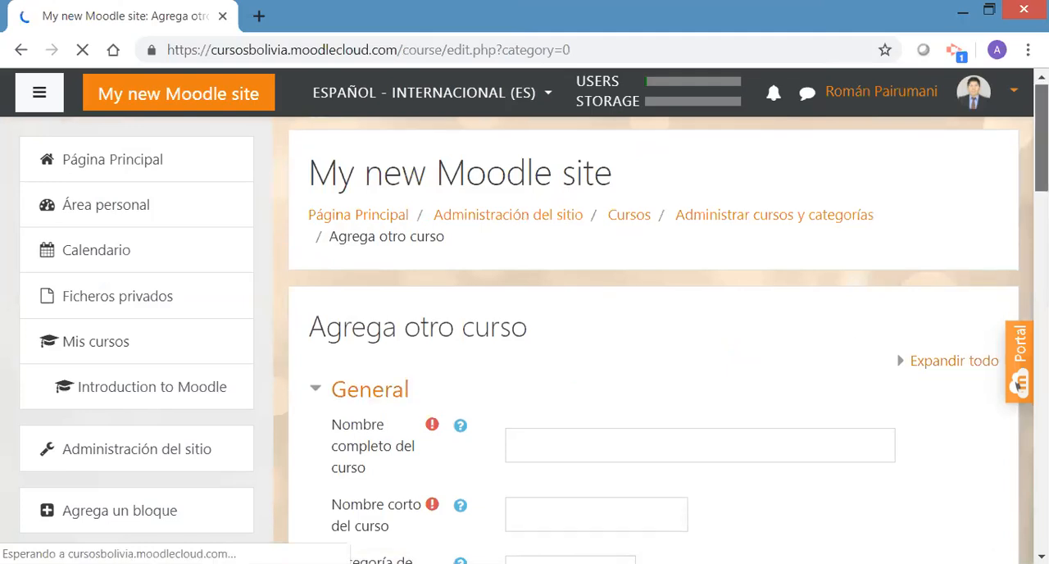
pyautogui.scroll(-5, 655, 368)
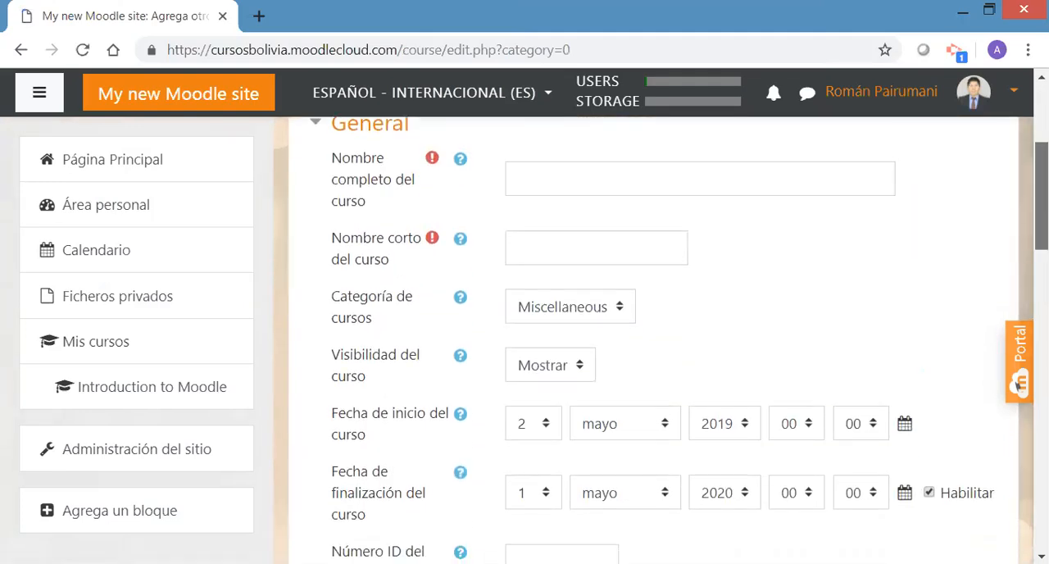
pyautogui.scroll(-10, 1005, 510)
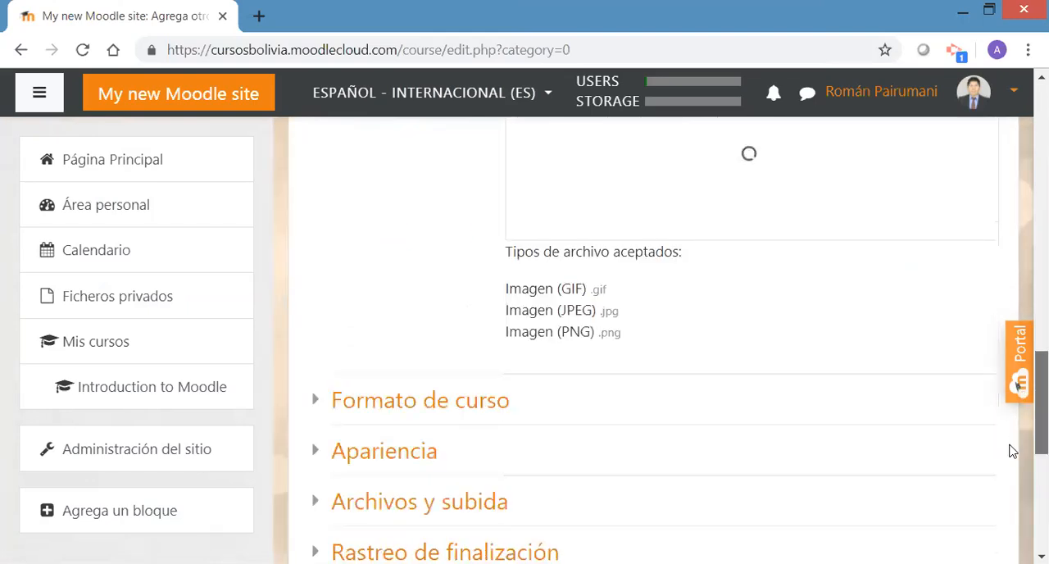
pyautogui.scroll(-3, 1008, 484)
pyautogui.scroll(20, 1011, 451)
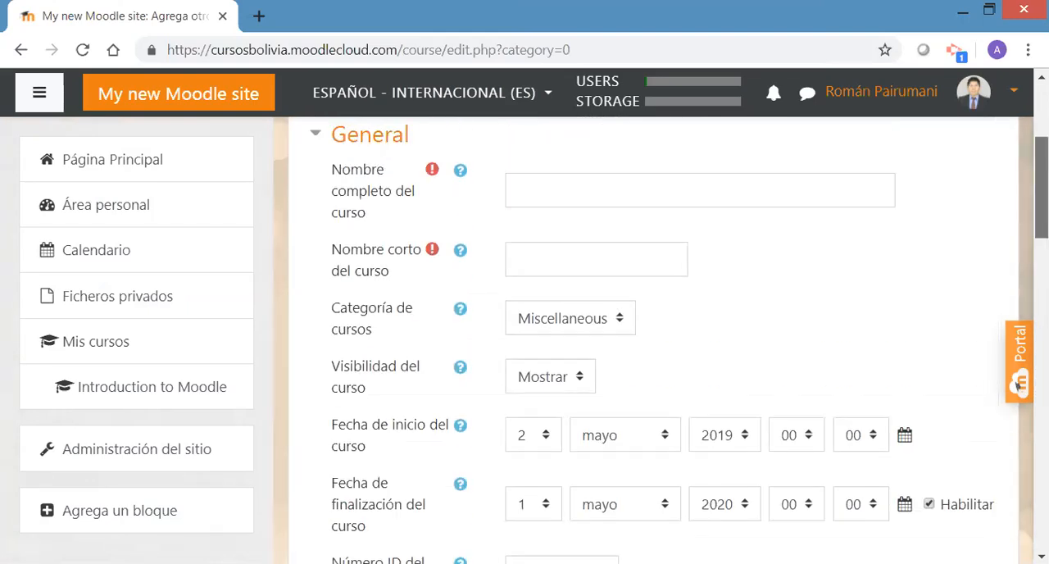
pyautogui.scroll(-2, 1017, 383)
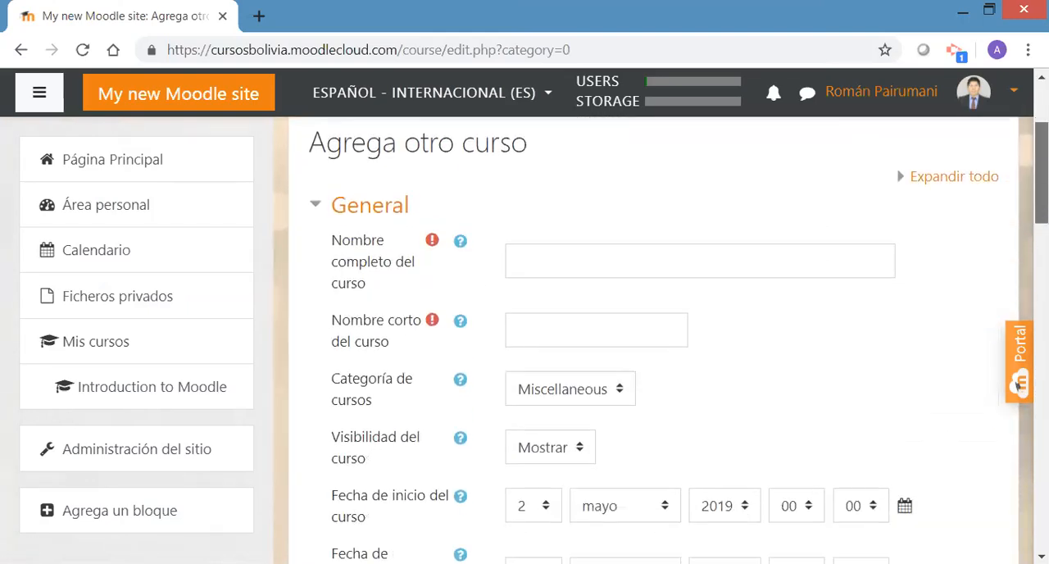
pyautogui.click(589, 250)
pyautogui.write('Contabilidad ')
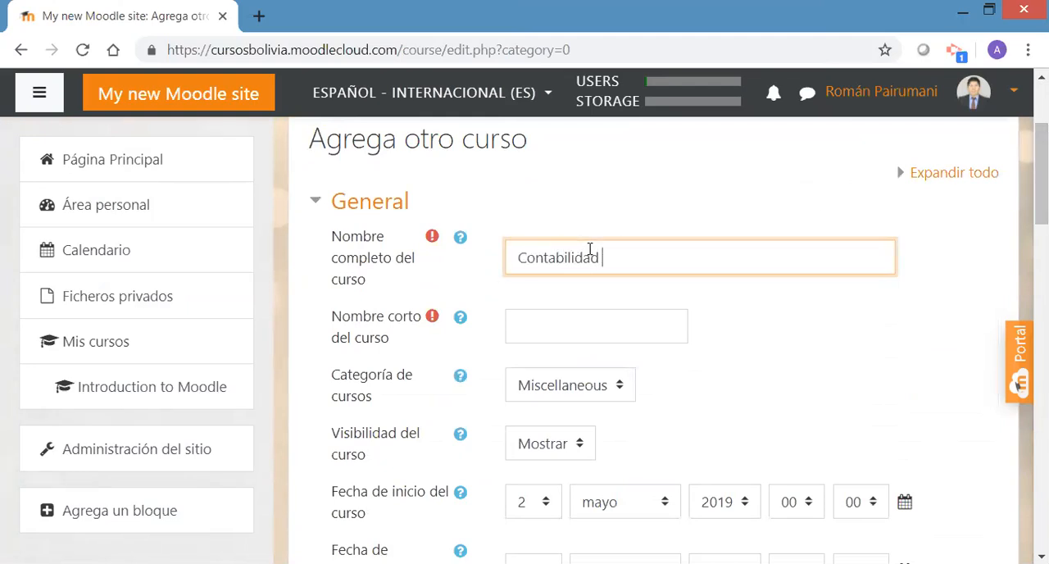
pyautogui.write('Básica')
# Extend the full course name to Contabilidad Básica para emprendedores
pyautogui.click(566, 326)
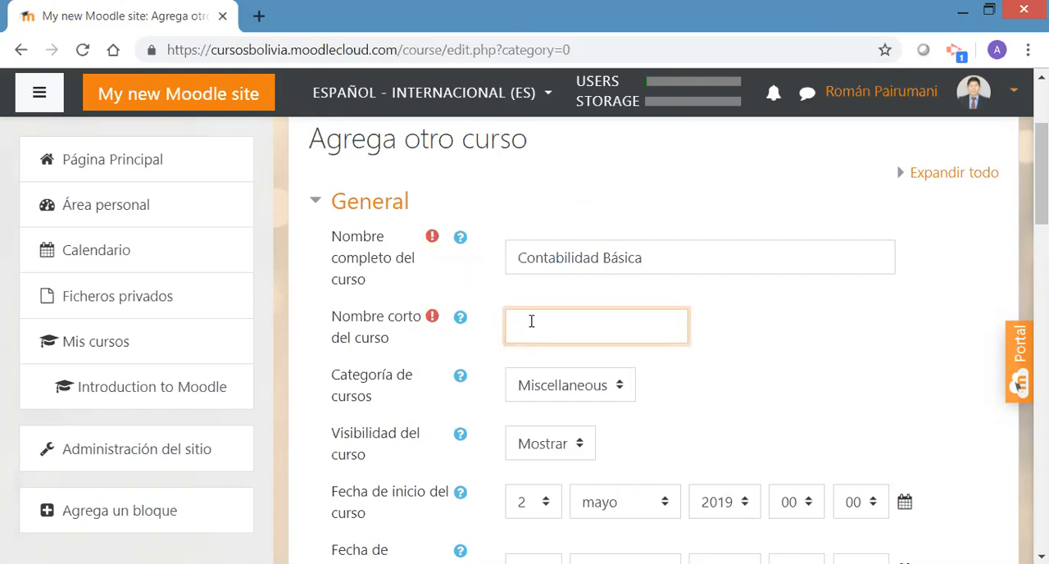
pyautogui.click(661, 264)
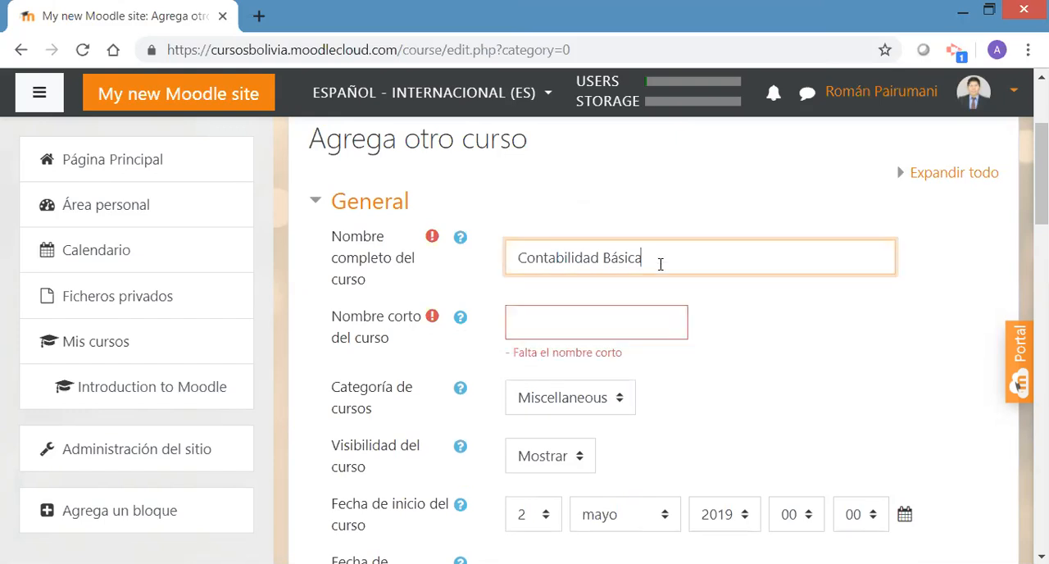
pyautogui.write('para emprendedores')
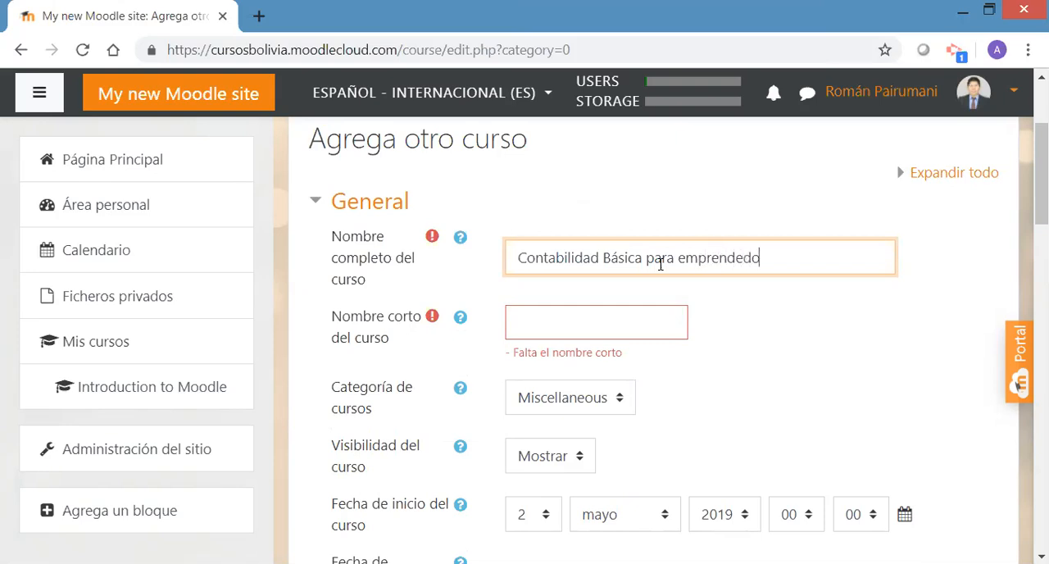
# Enter Contabilidad as the course's short name
pyautogui.click(595, 321)
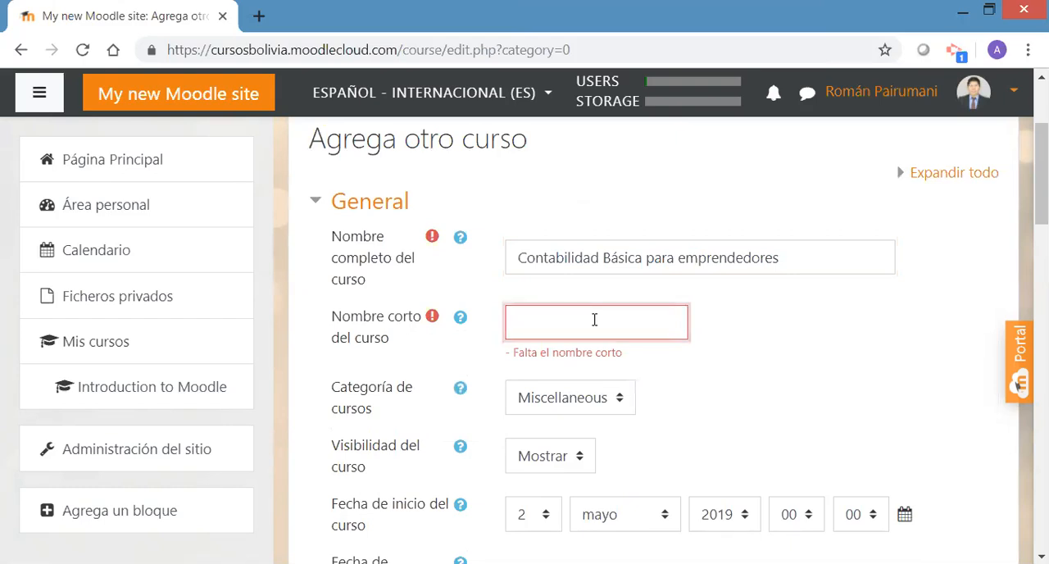
pyautogui.write('Contabilidad')
pyautogui.click(820, 350)
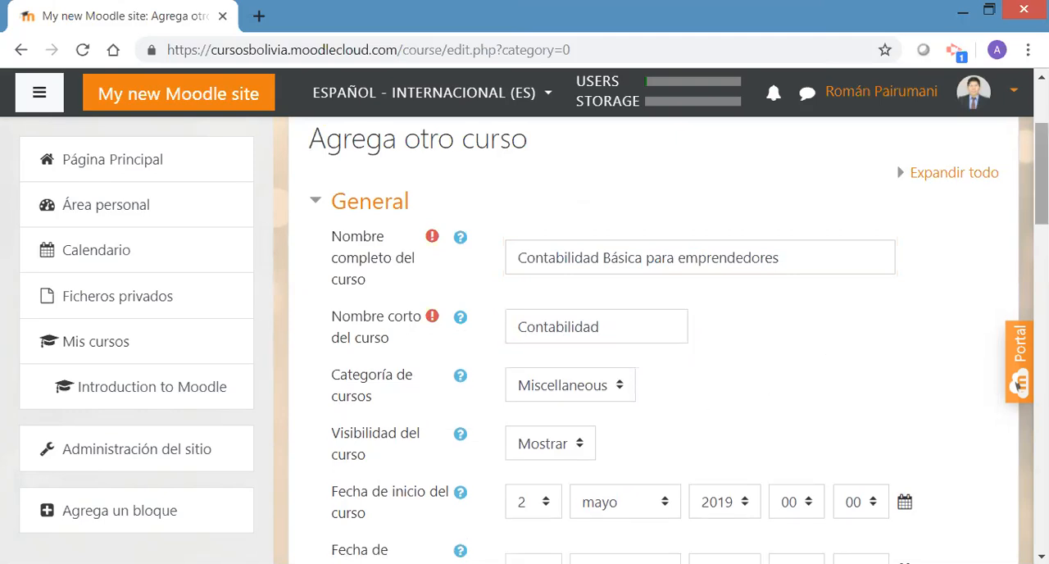
# Keep Miscellaneous as the course category and choose Mostrar for the course visibility
pyautogui.scroll(-2, 653, 246)
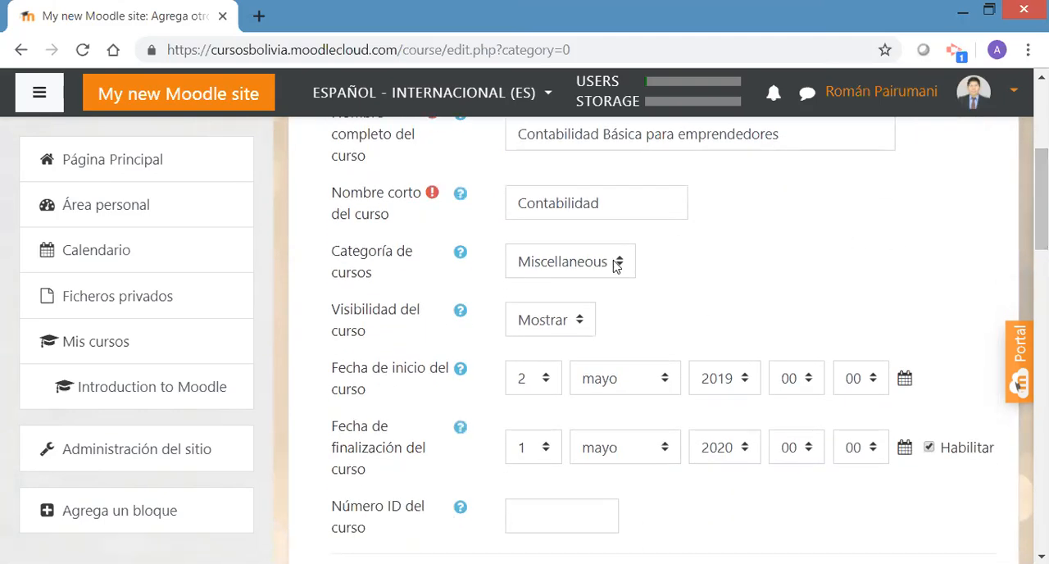
pyautogui.click(616, 266)
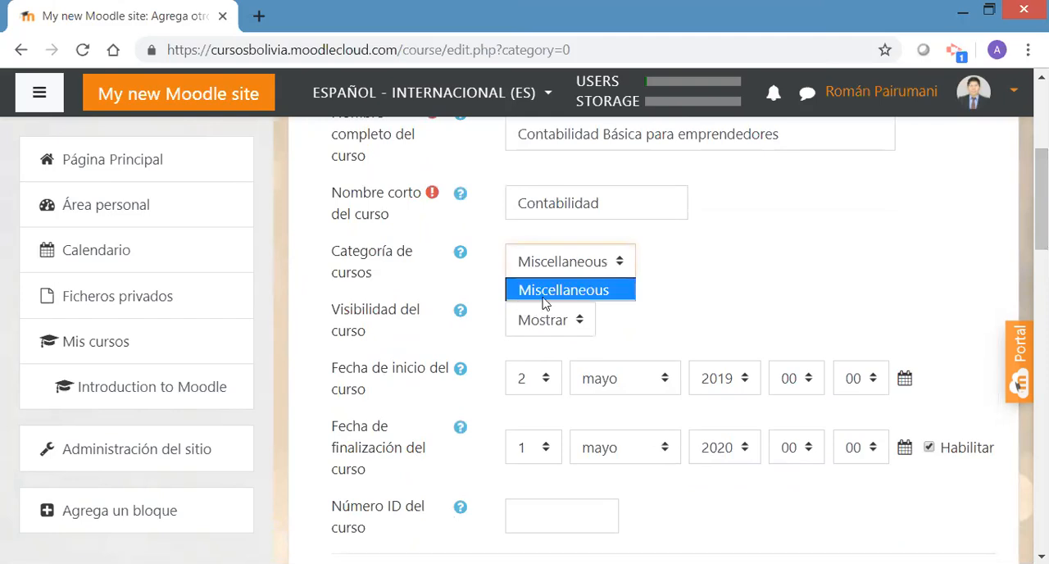
pyautogui.click(680, 284)
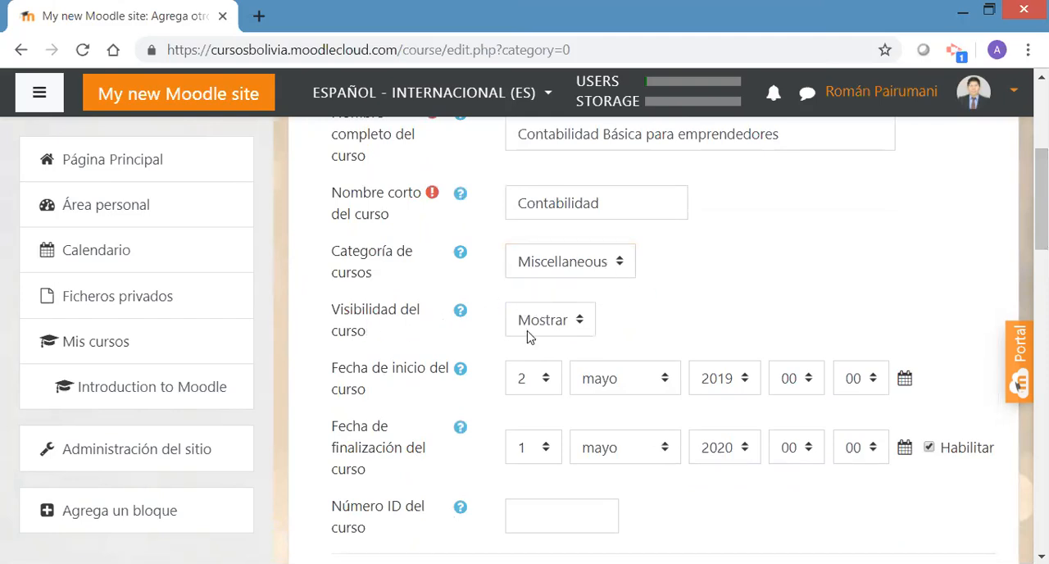
pyautogui.click(563, 328)
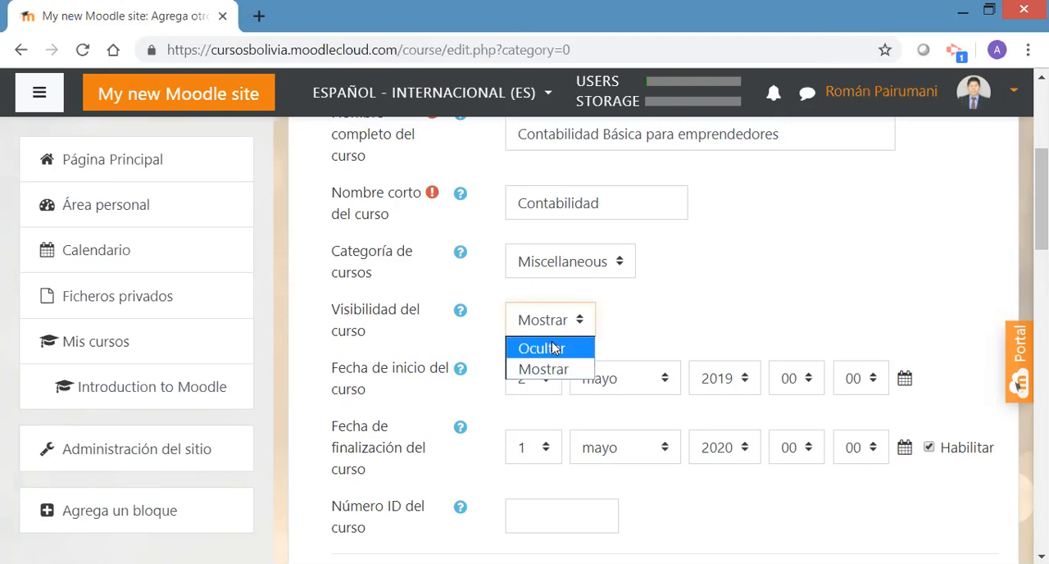
pyautogui.click(543, 371)
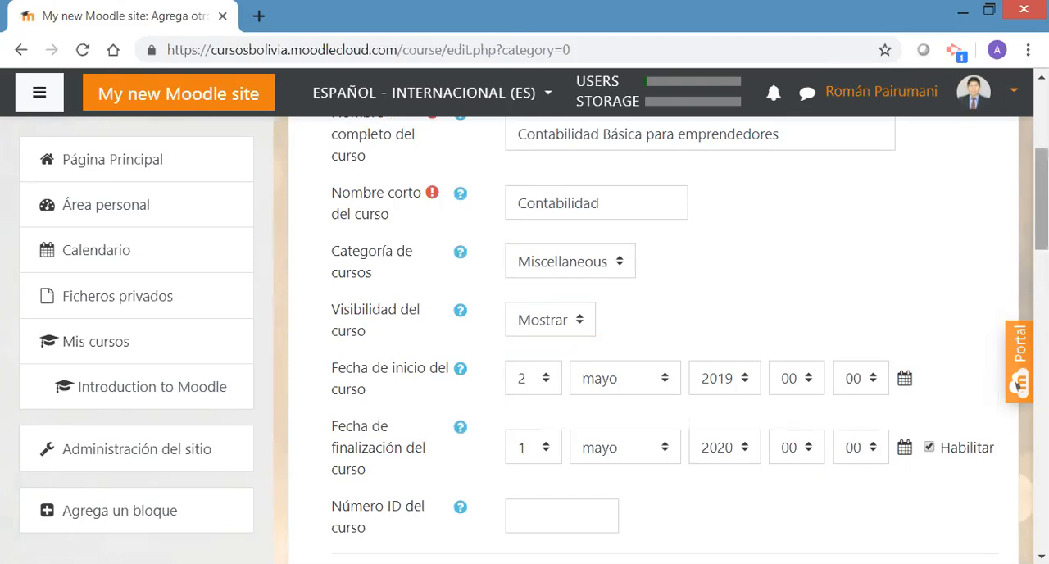
# Set the day of the course start date to 6, for 6 mayo 2019
pyautogui.scroll(-2, 1017, 386)
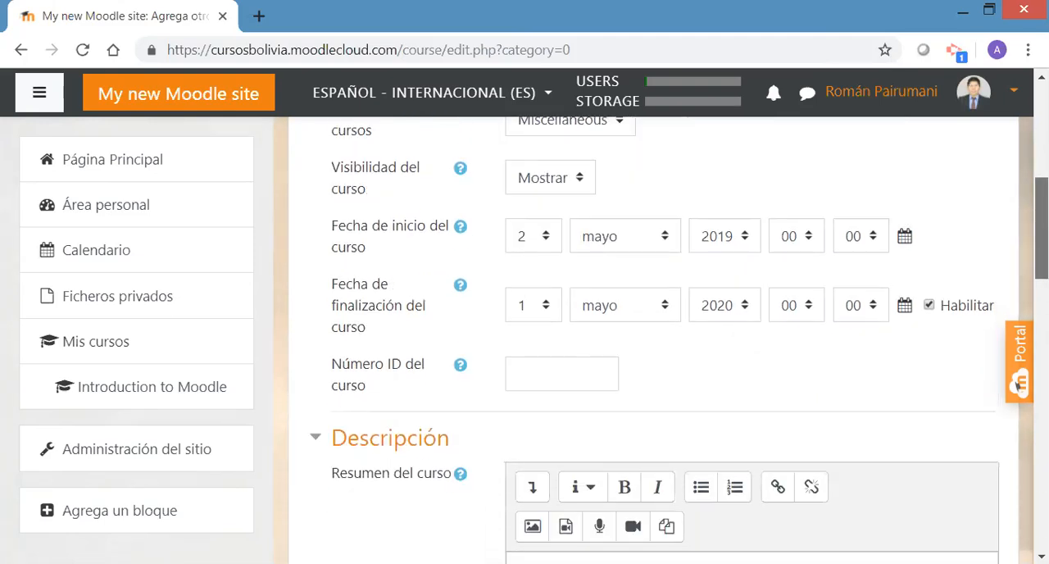
pyautogui.click(547, 244)
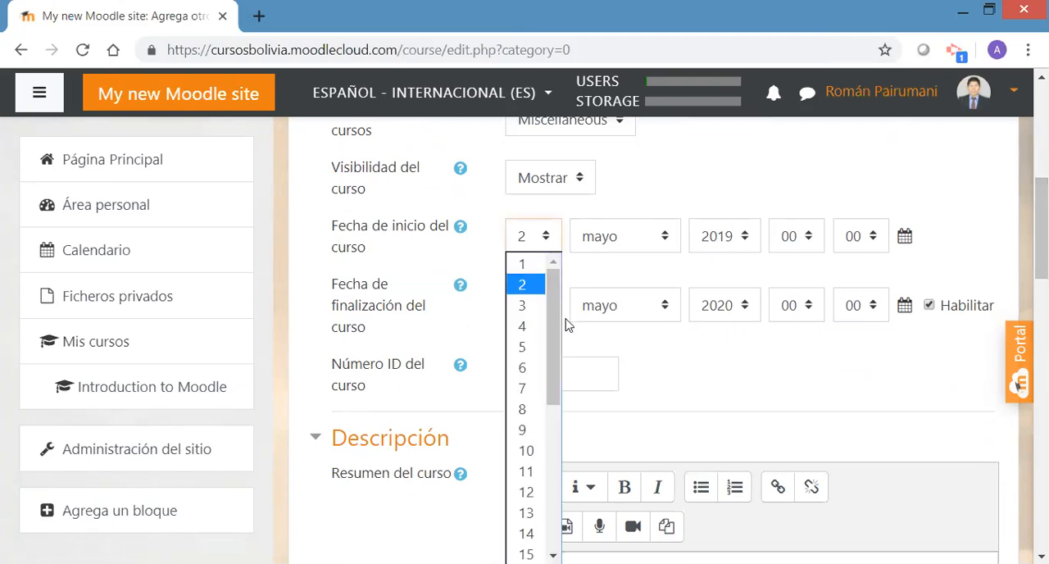
pyautogui.moveTo(552, 320)
pyautogui.mouseDown()
pyautogui.moveTo(552, 344)
pyautogui.moveTo(552, 336)
pyautogui.mouseUp()
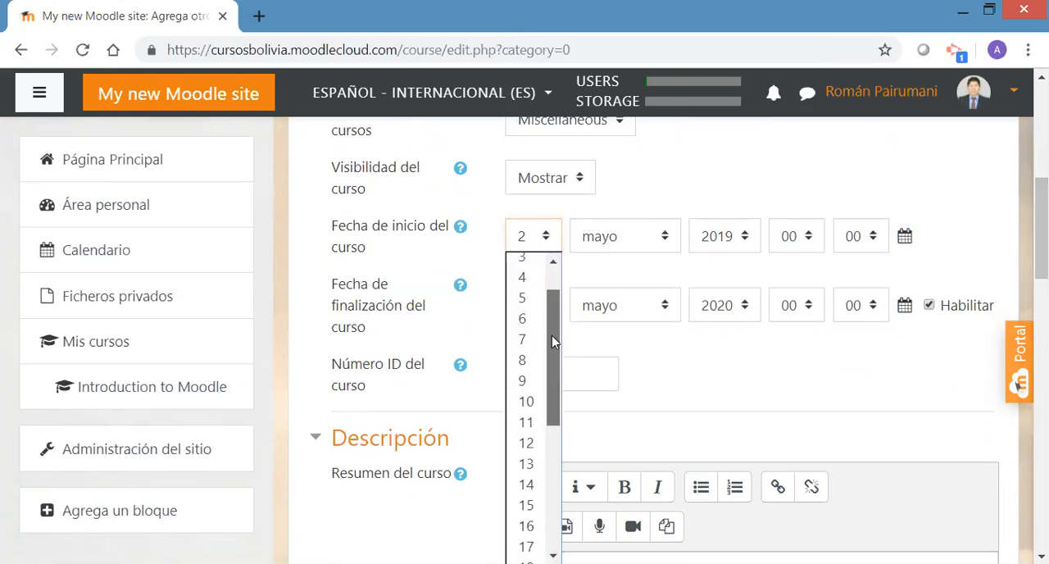
pyautogui.click(531, 322)
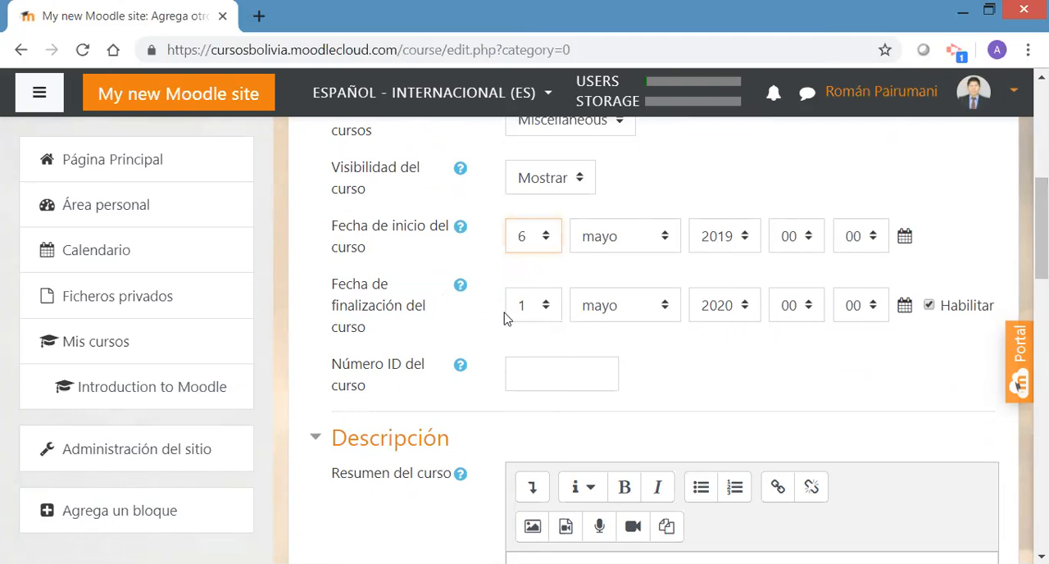
# Set the course end date's day to 20 and its hour to 23
pyautogui.click(546, 309)
pyautogui.moveTo(553, 107); pyautogui.dragTo(548, 169)
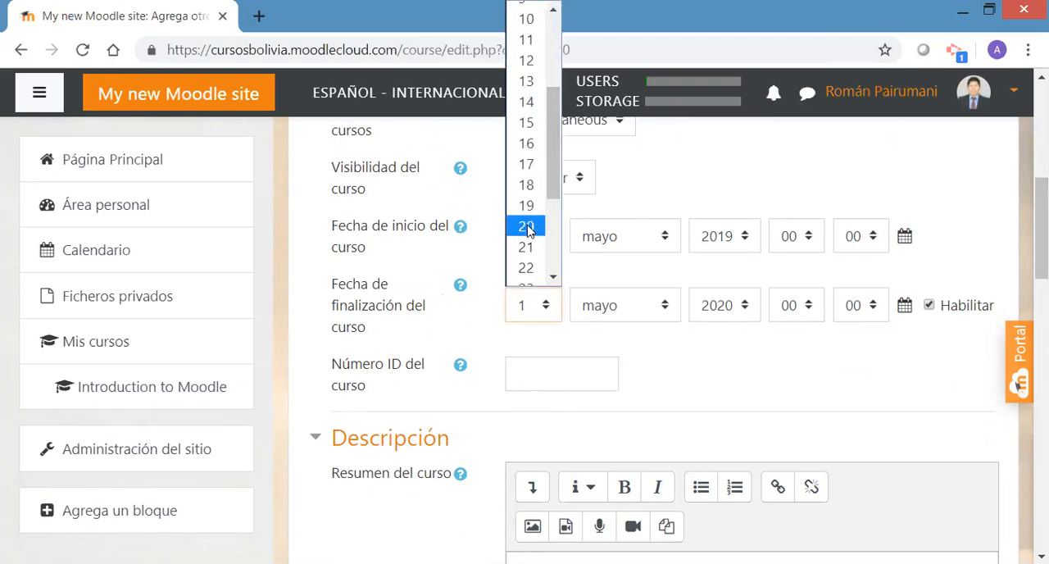
pyautogui.click(526, 226)
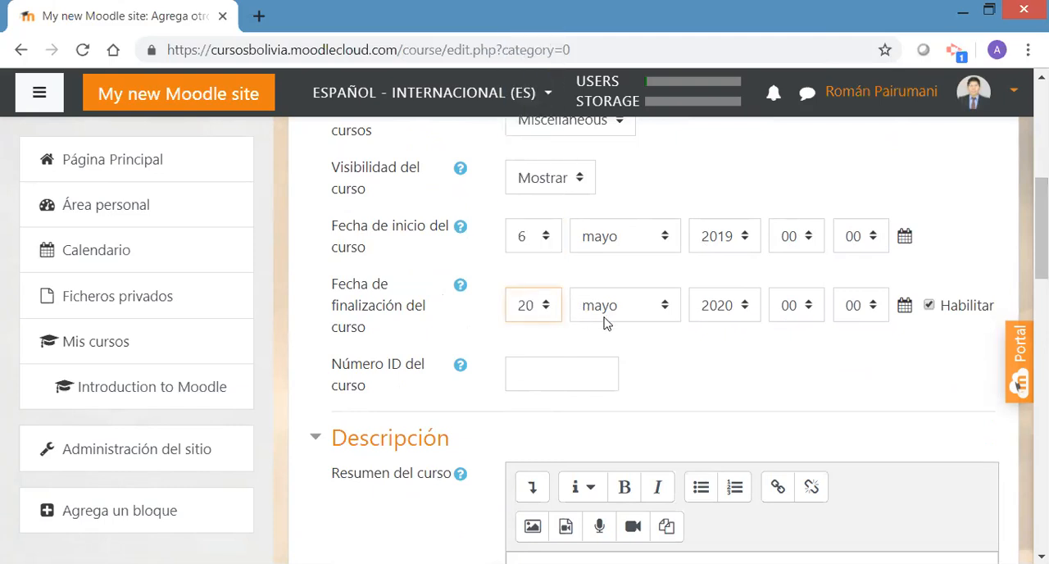
pyautogui.click(810, 311)
pyautogui.scroll(-3, 807, 260)
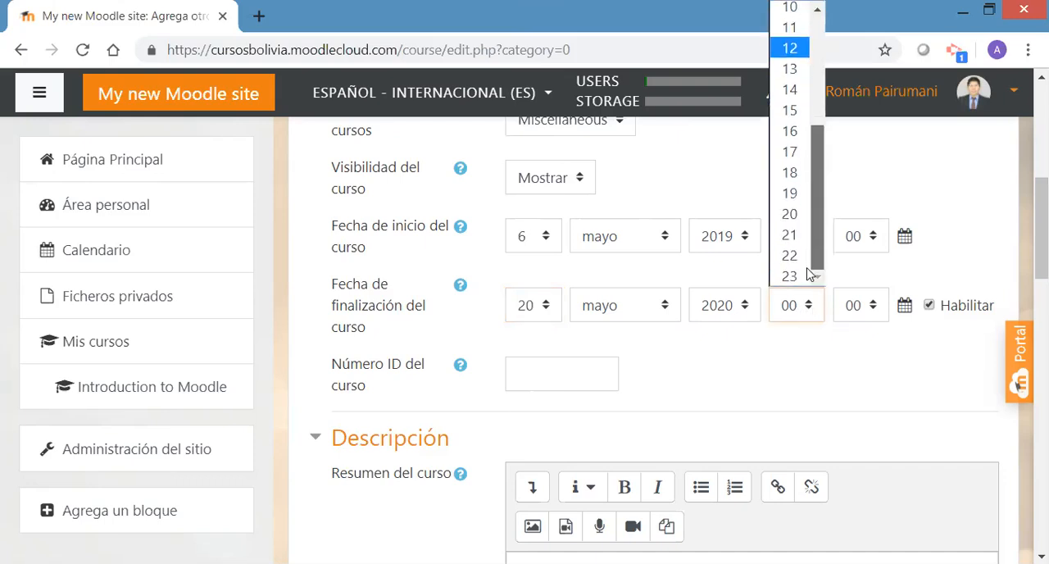
pyautogui.click(791, 277)
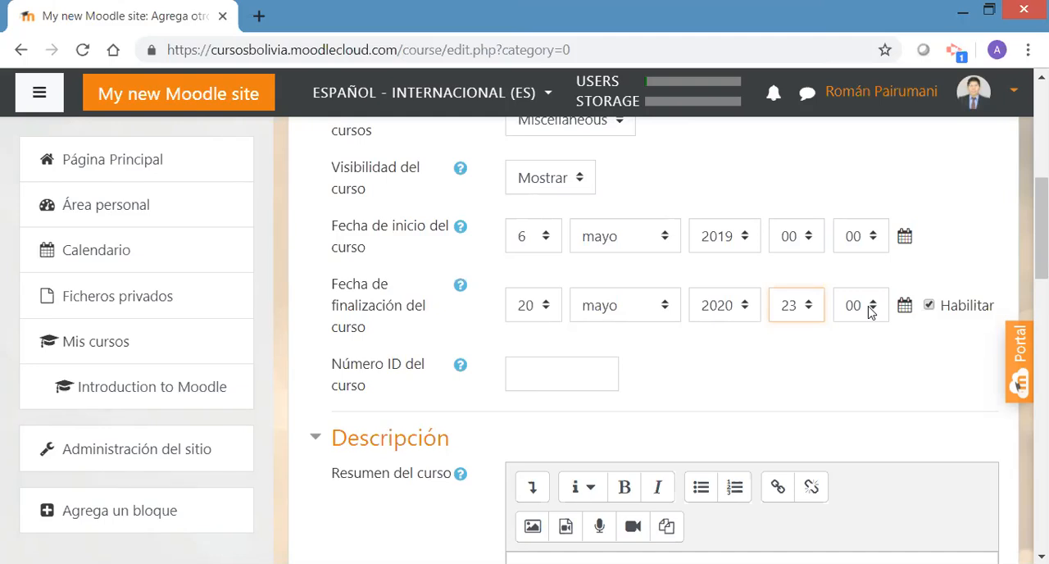
# In the Formato de curso settings, choose Formato semanal and set the number of sections to 5
pyautogui.moveTo(1041, 247); pyautogui.dragTo(1041, 320)
pyautogui.click(597, 236)
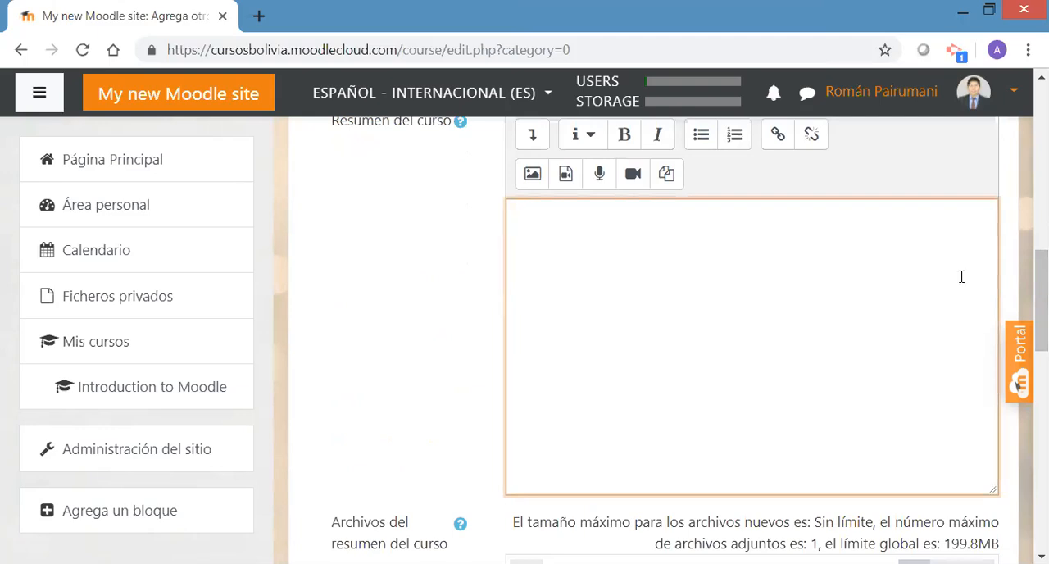
pyautogui.moveTo(1041, 291); pyautogui.dragTo(1041, 442)
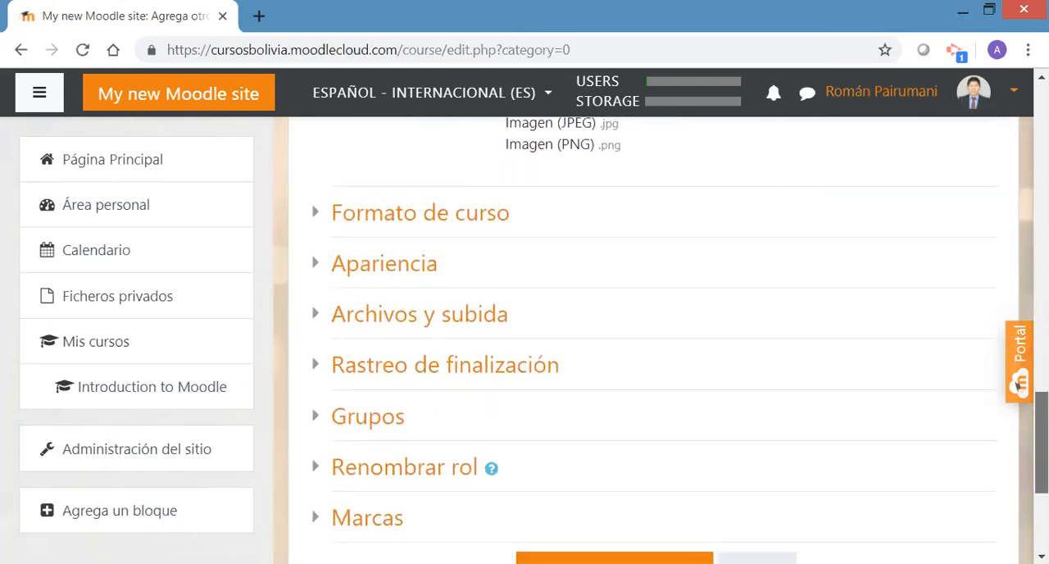
pyautogui.click(316, 218)
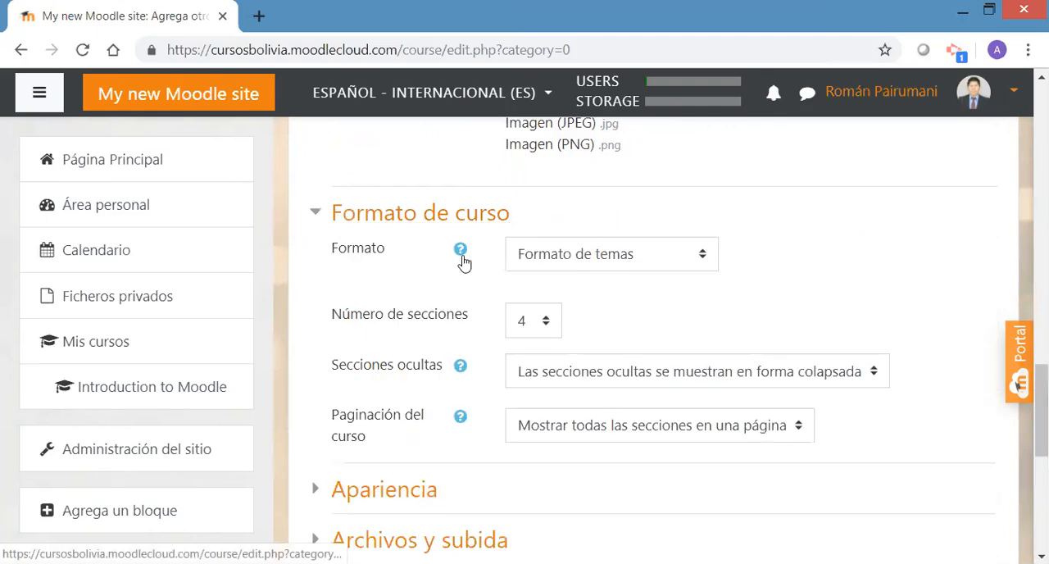
pyautogui.click(699, 257)
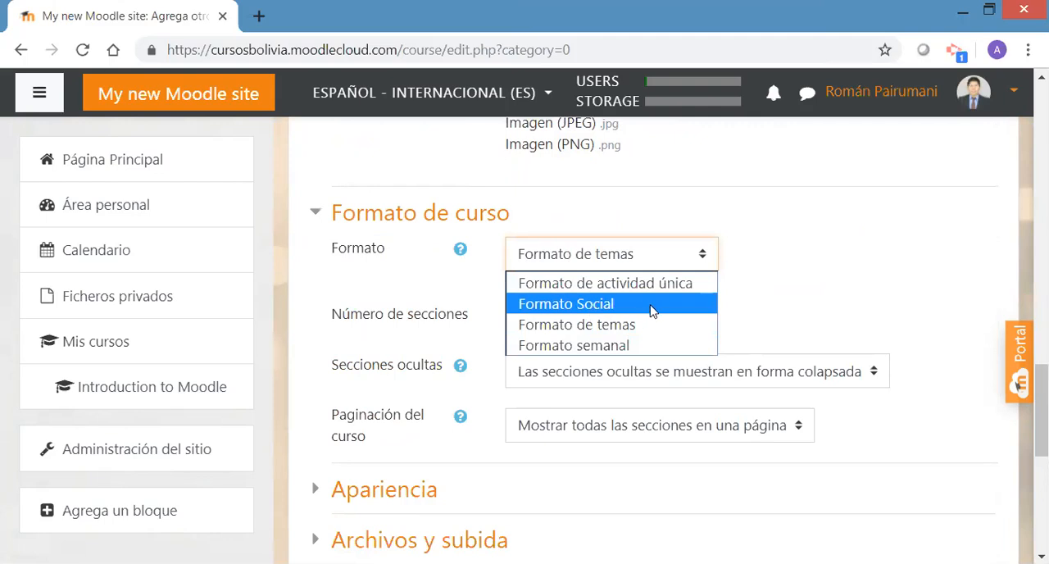
pyautogui.click(633, 348)
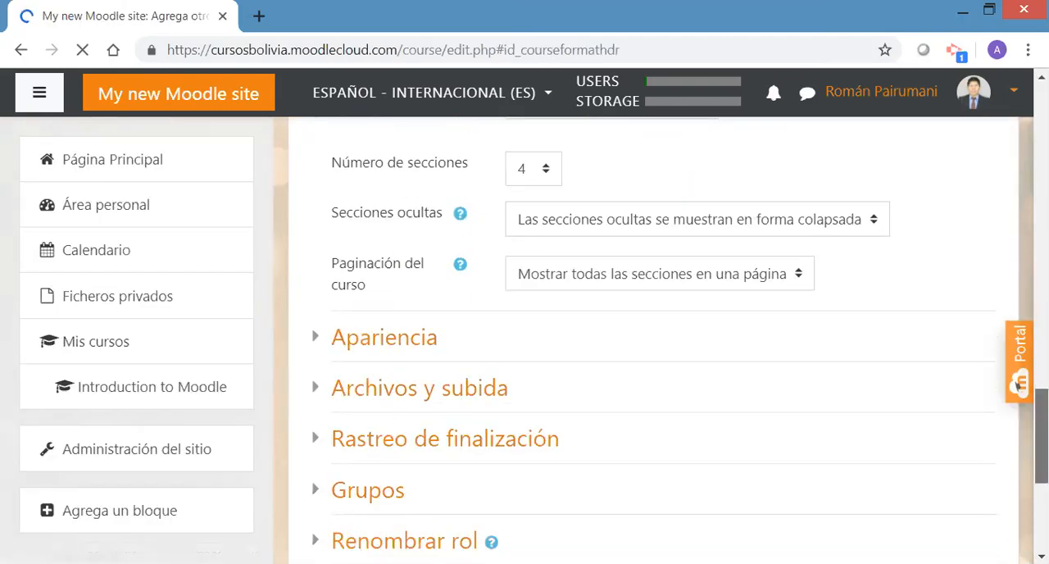
pyautogui.click(545, 170)
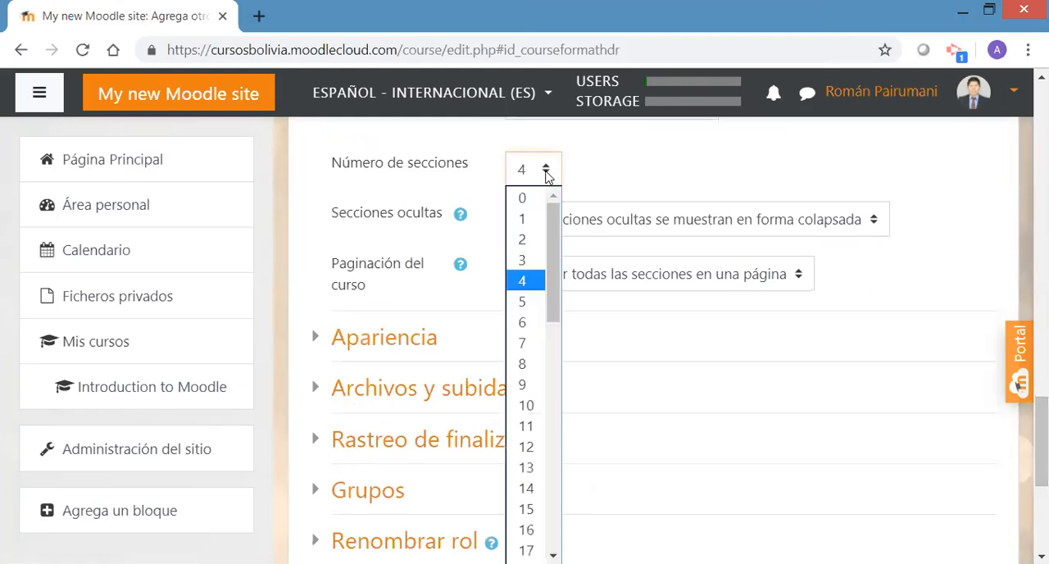
pyautogui.click(527, 302)
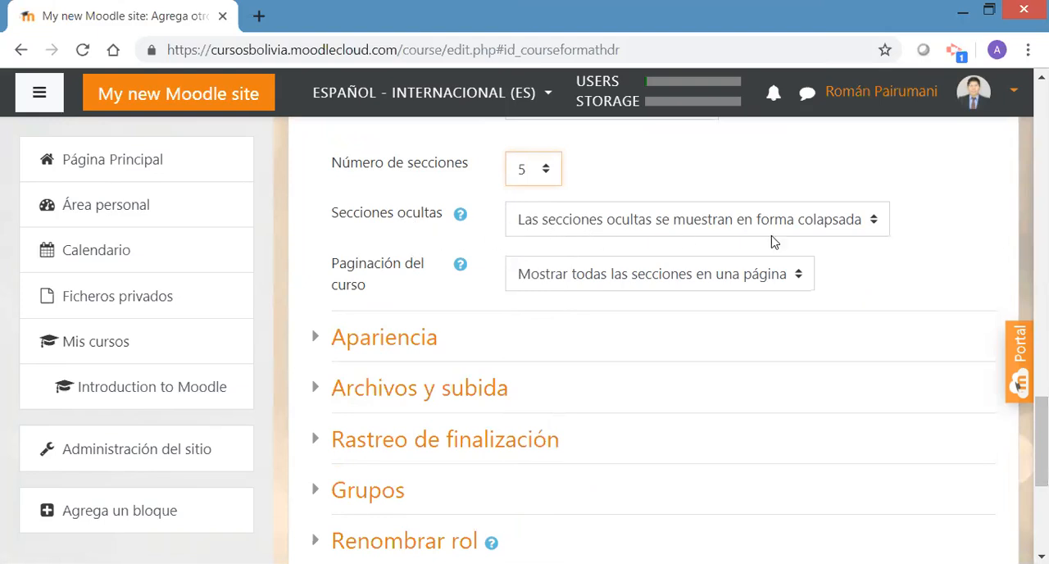
# Make hidden sections totally invisible and set the course pagination to Mostrar una sección por página
pyautogui.click(830, 224)
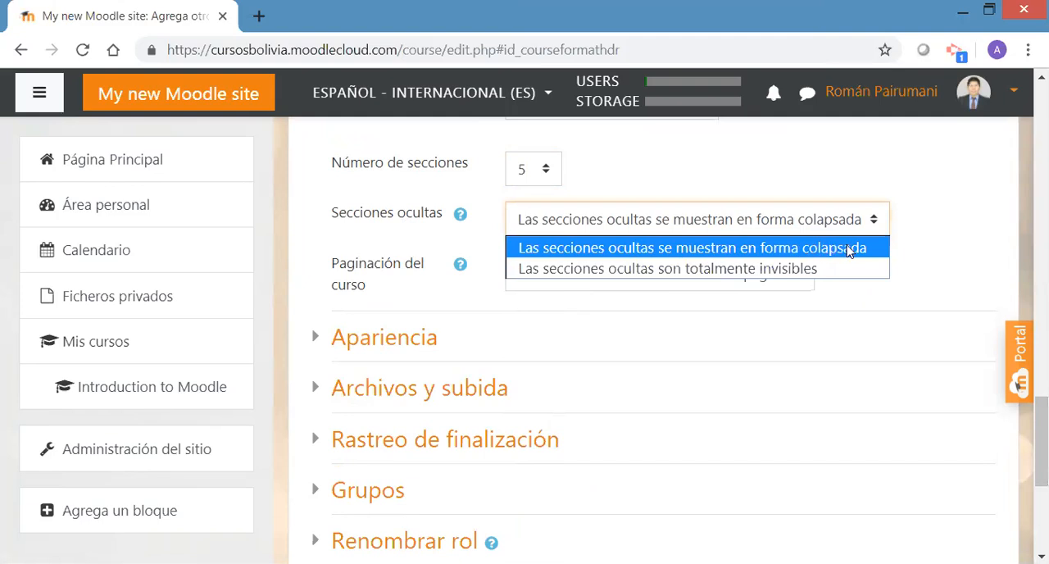
pyautogui.click(800, 271)
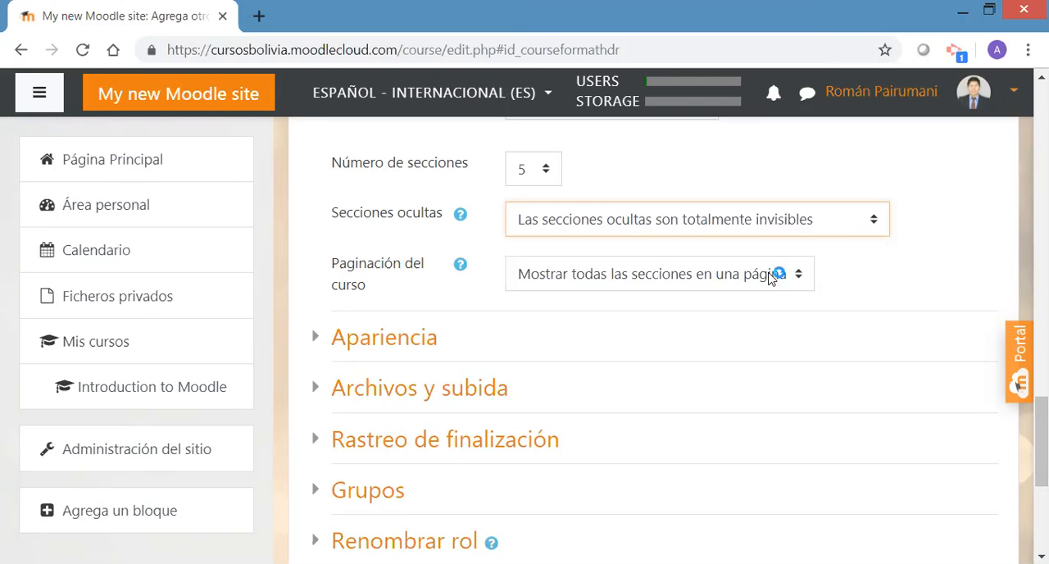
pyautogui.click(771, 278)
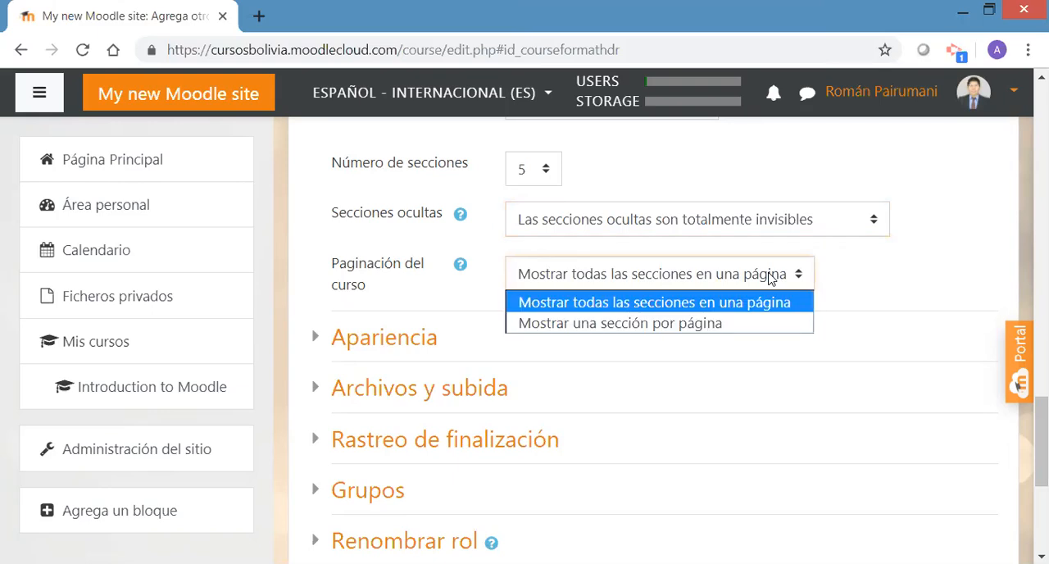
pyautogui.click(695, 325)
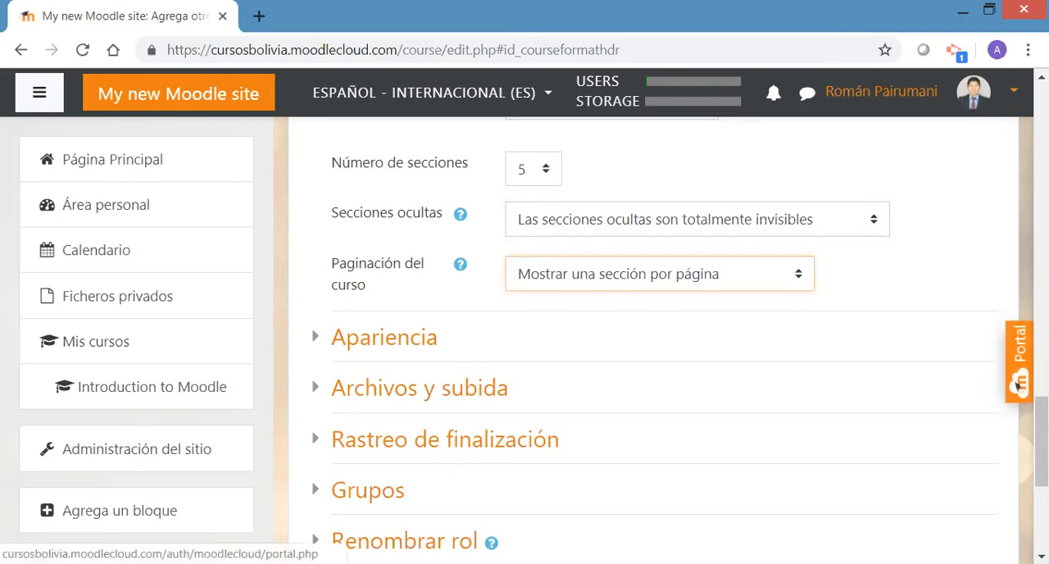
# In the Apariencia settings, force the language to Español - Internacional (es) and set Mostrar informes de actividad to Sí
pyautogui.scroll(-1, 460, 241)
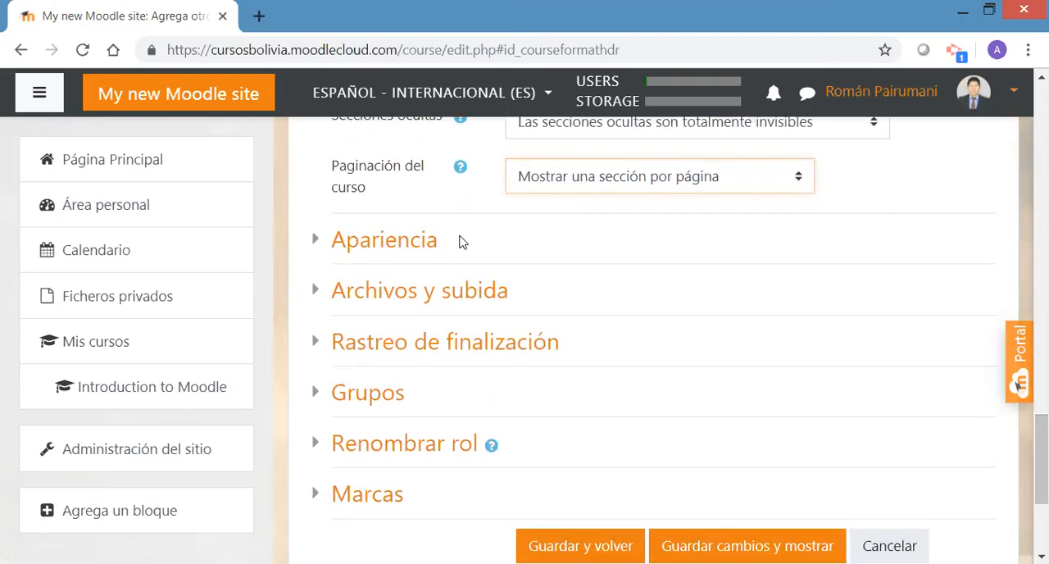
pyautogui.click(427, 243)
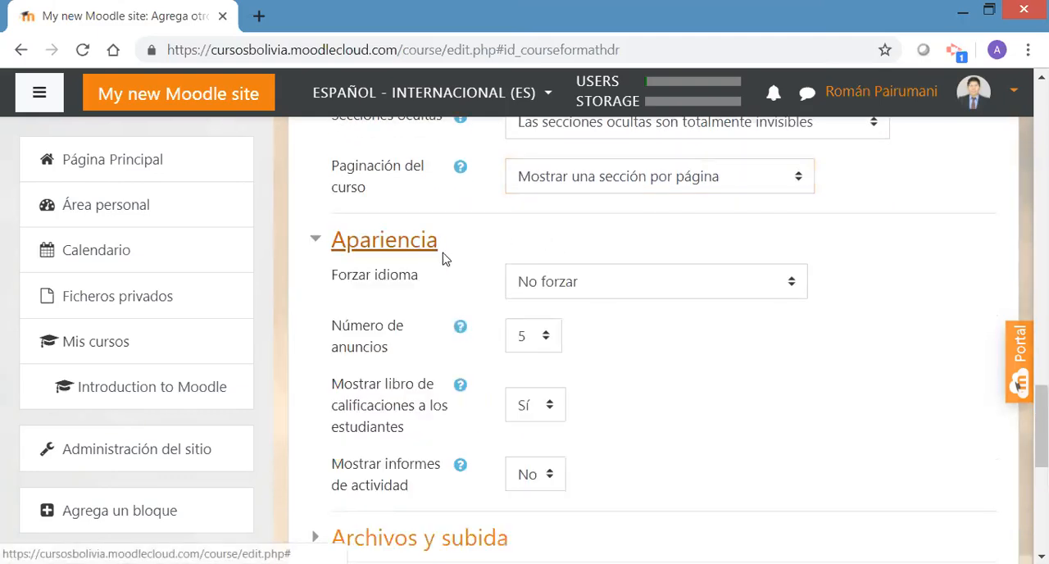
pyautogui.click(783, 284)
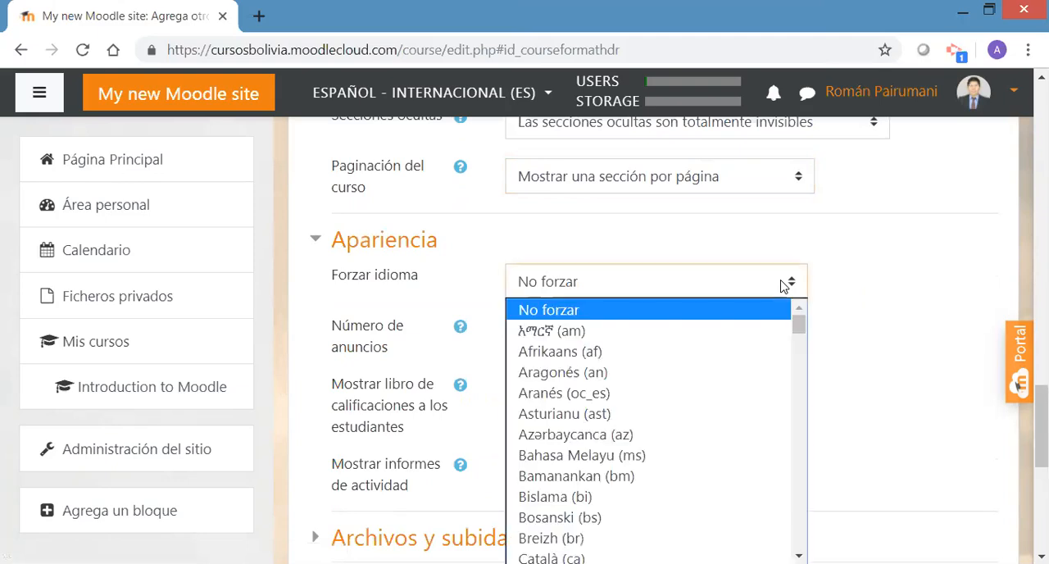
pyautogui.moveTo(800, 328); pyautogui.dragTo(799, 370)
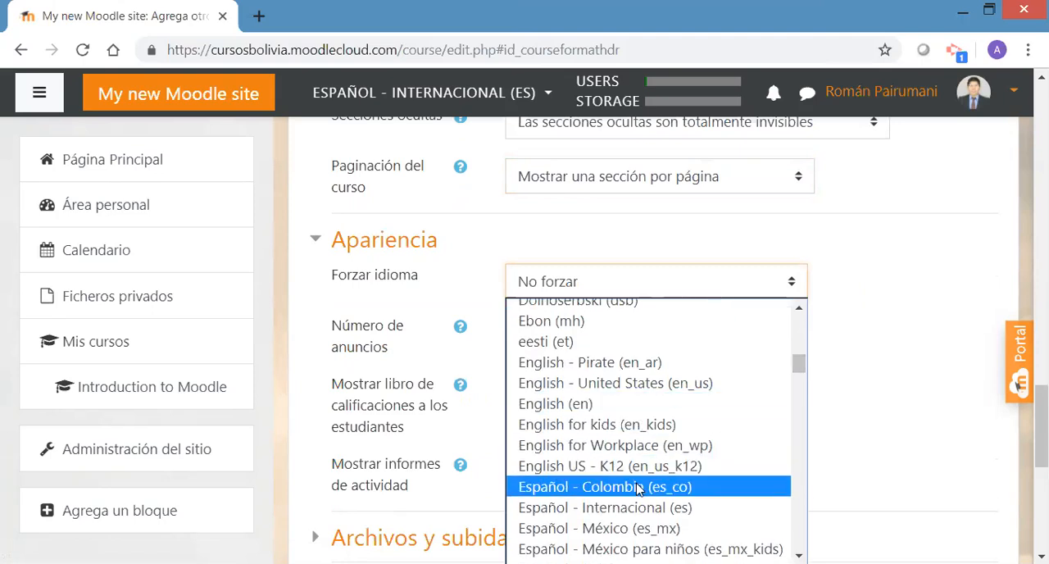
pyautogui.click(628, 507)
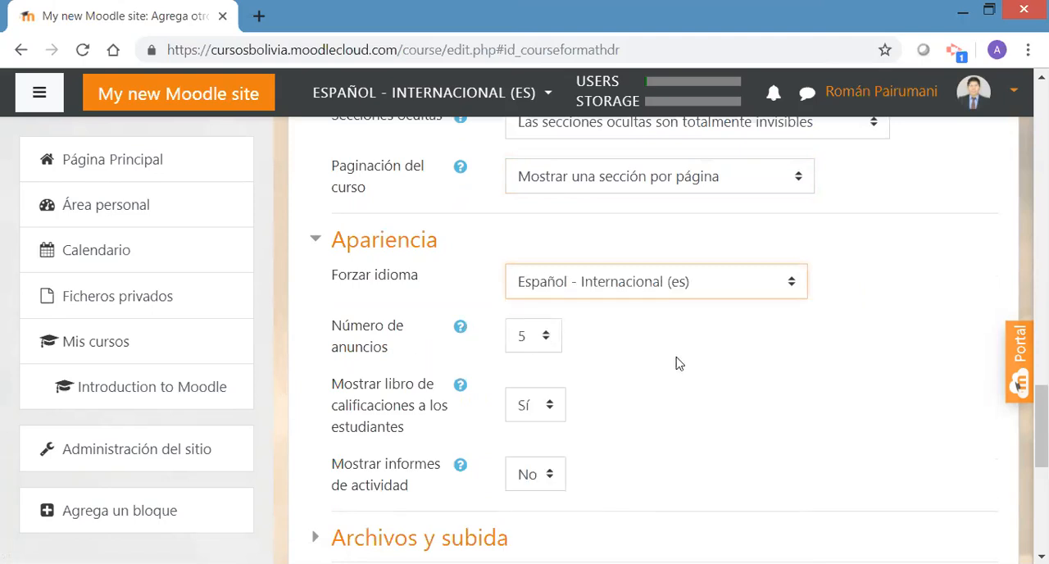
pyautogui.click(549, 478)
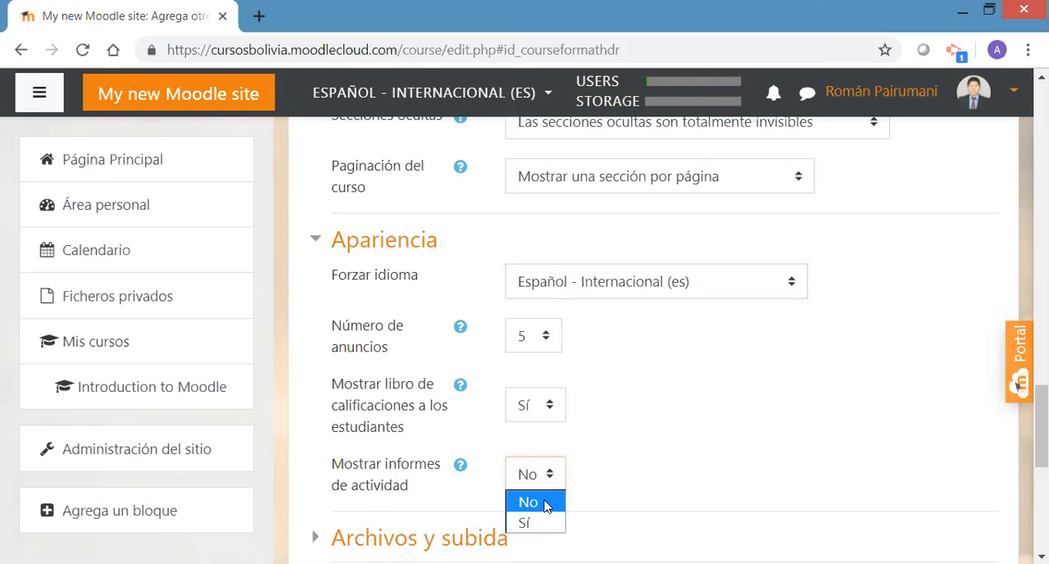
pyautogui.click(533, 523)
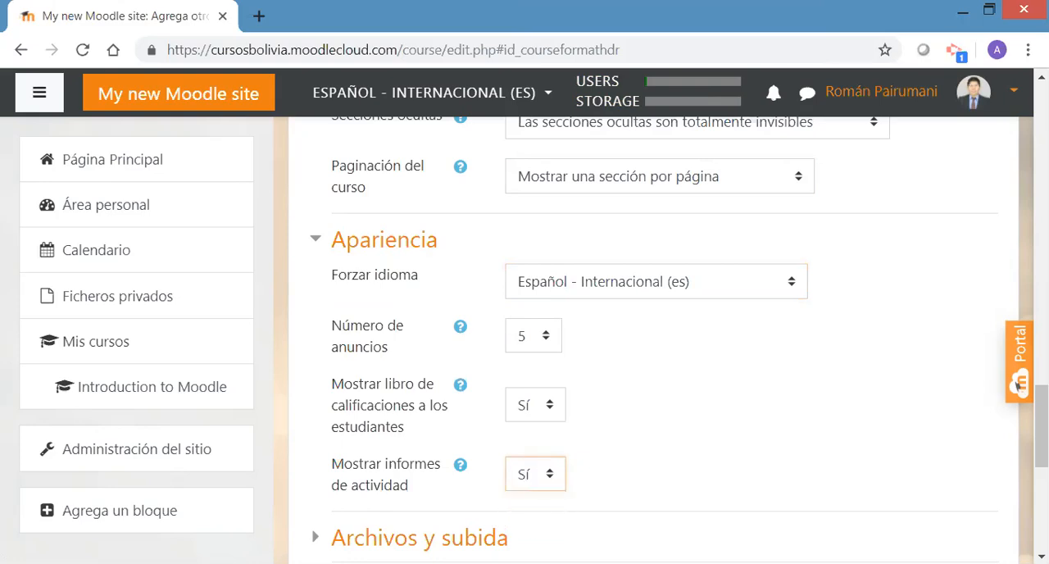
# Review the course's Archivos y subida, Rastreo de finalización, Grupos, Renombrar rol and Marcas settings
pyautogui.scroll(-3, 1040, 427)
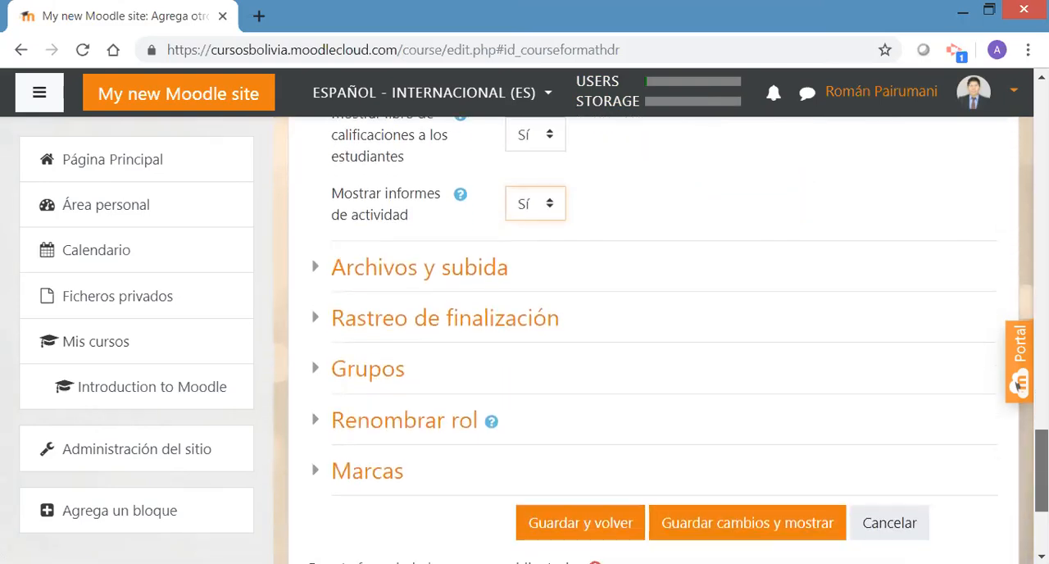
pyautogui.click(468, 273)
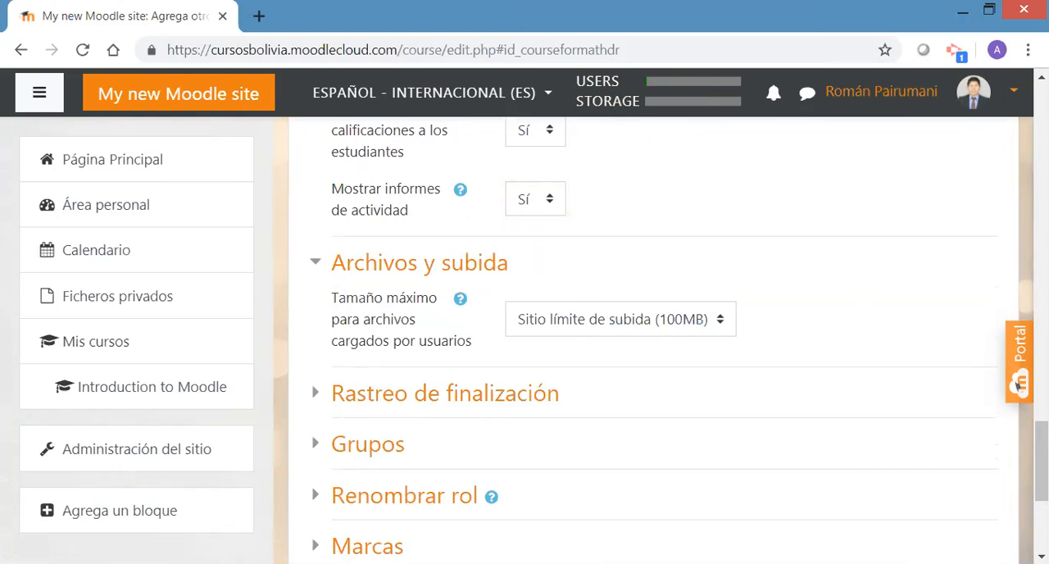
pyautogui.scroll(-1, 1017, 385)
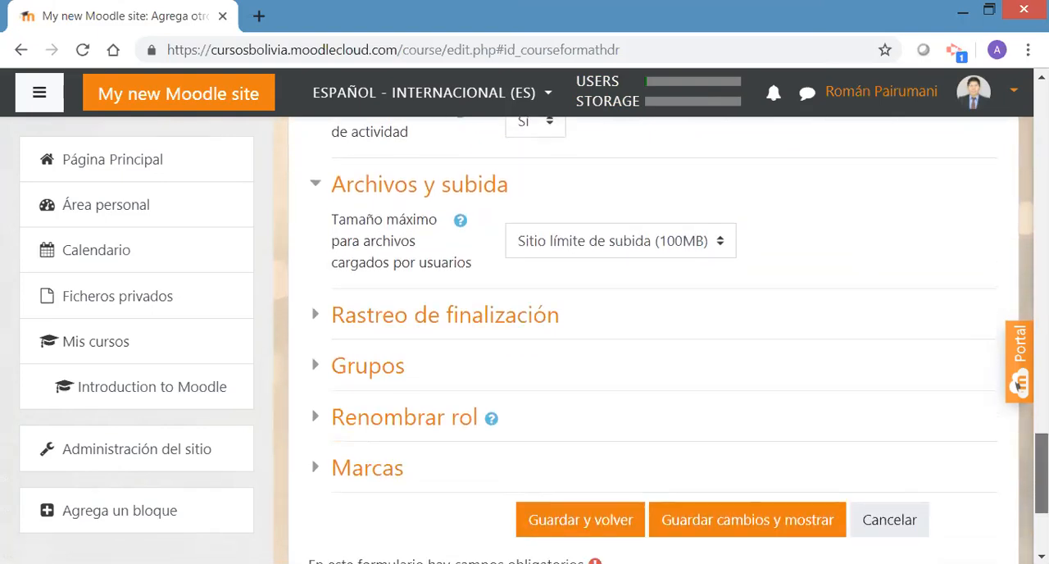
pyautogui.click(515, 312)
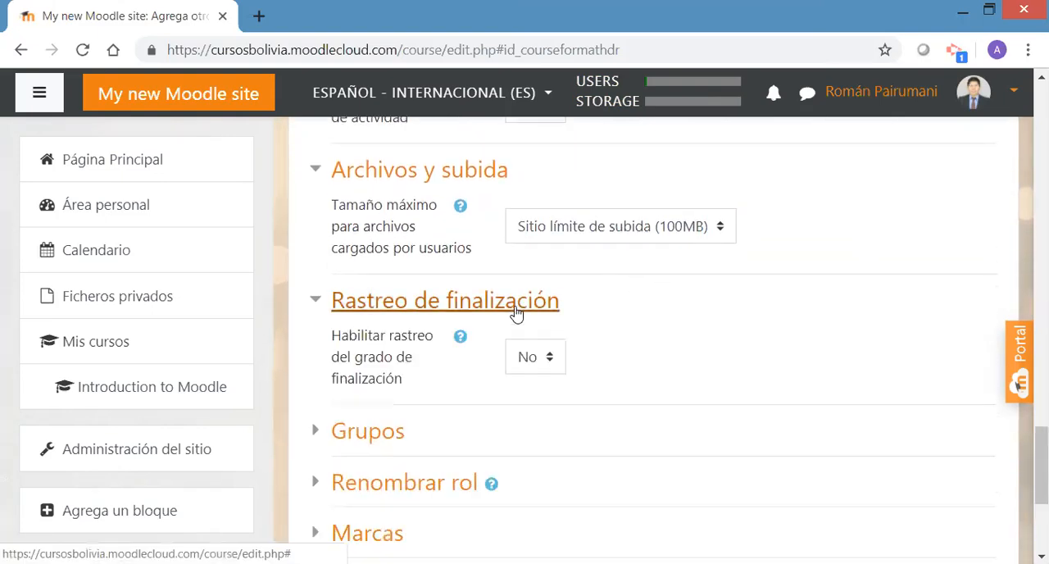
pyautogui.click(551, 365)
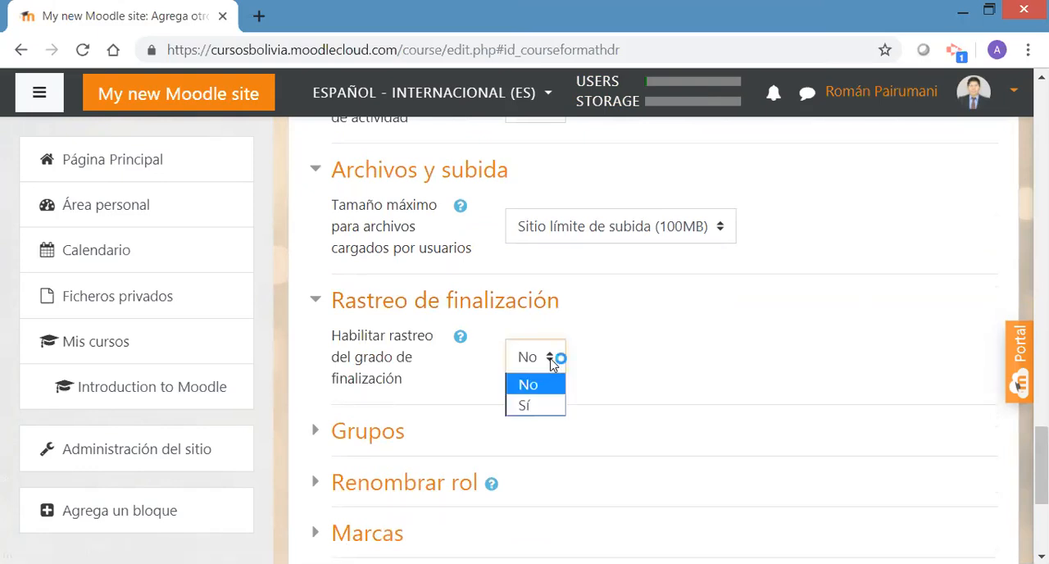
pyautogui.moveTo(1041, 467); pyautogui.dragTo(1041, 488)
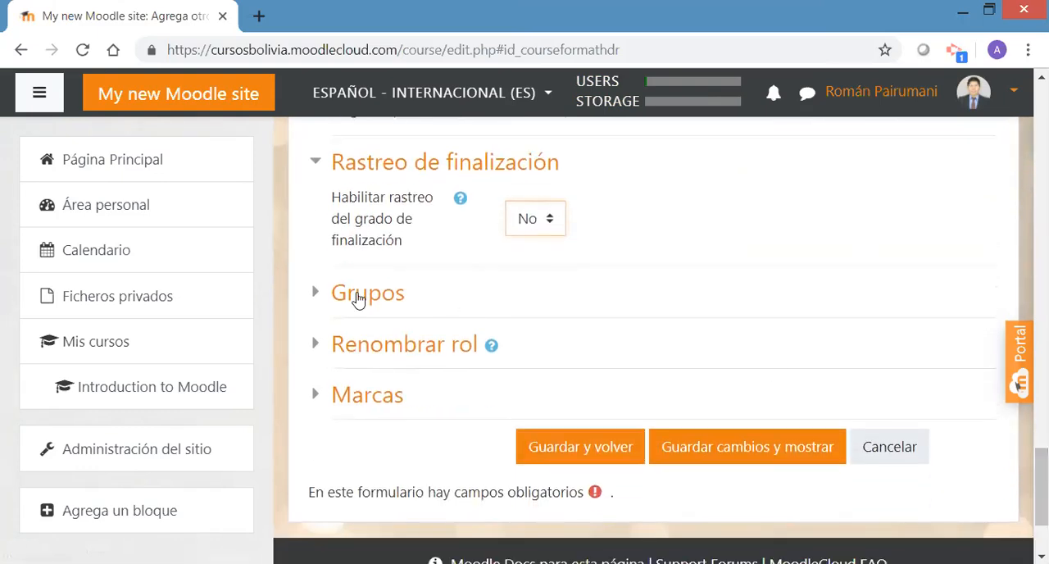
pyautogui.click(318, 295)
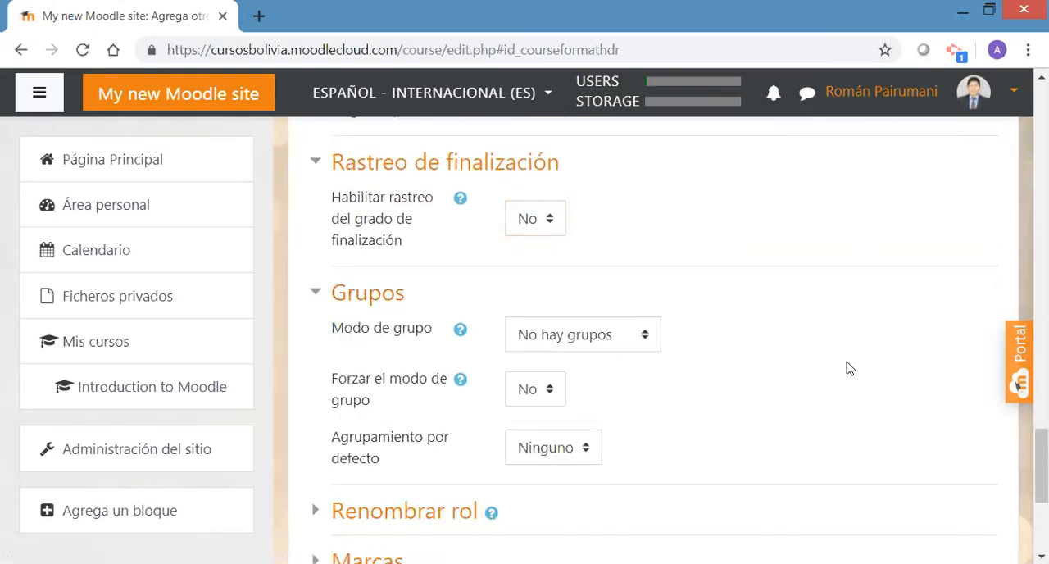
pyautogui.moveTo(1041, 465); pyautogui.dragTo(1041, 483)
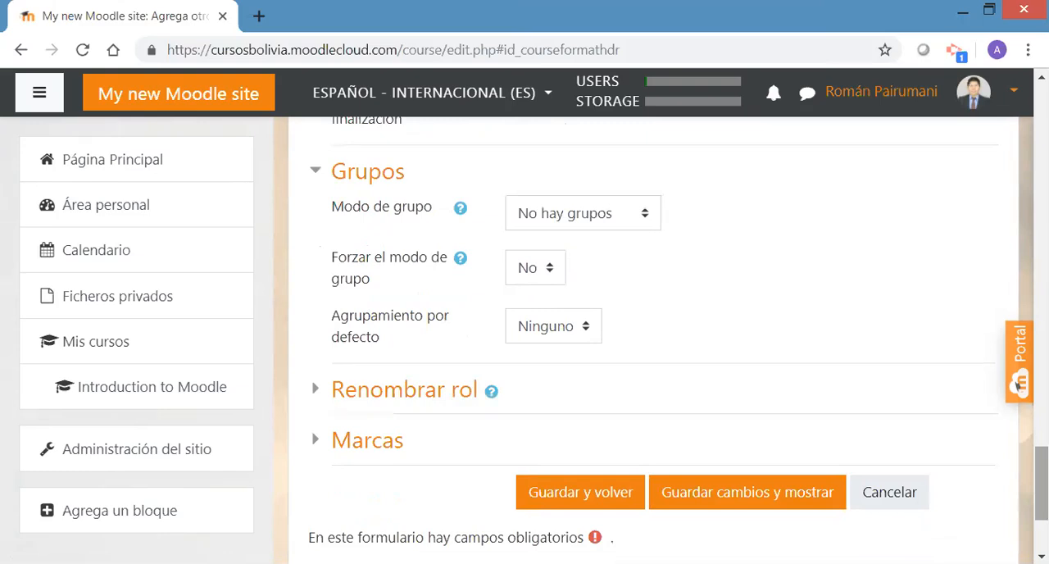
pyautogui.click(432, 397)
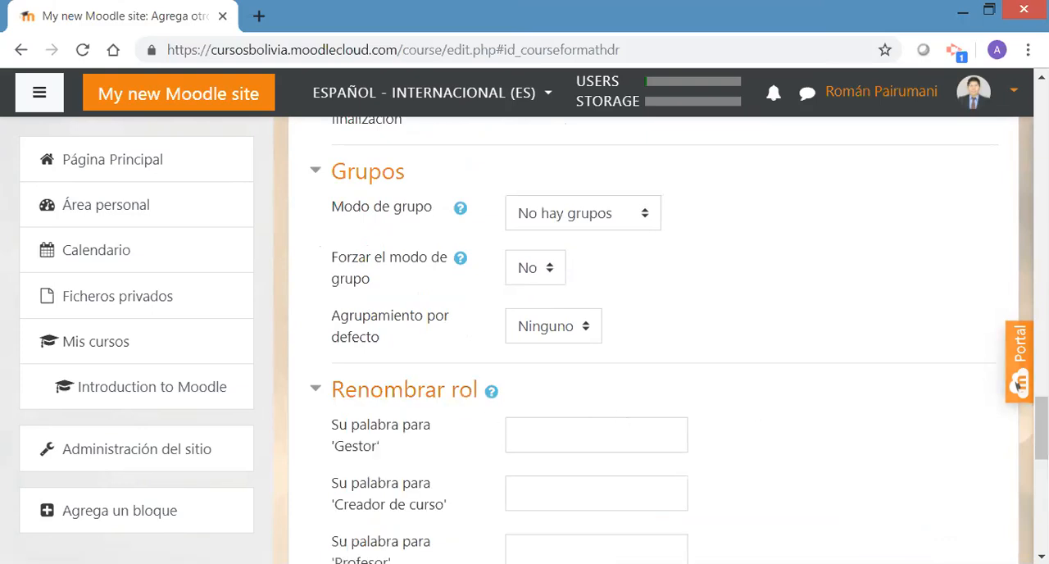
pyautogui.scroll(-2, 1041, 443)
pyautogui.scroll(-5, 661, 339)
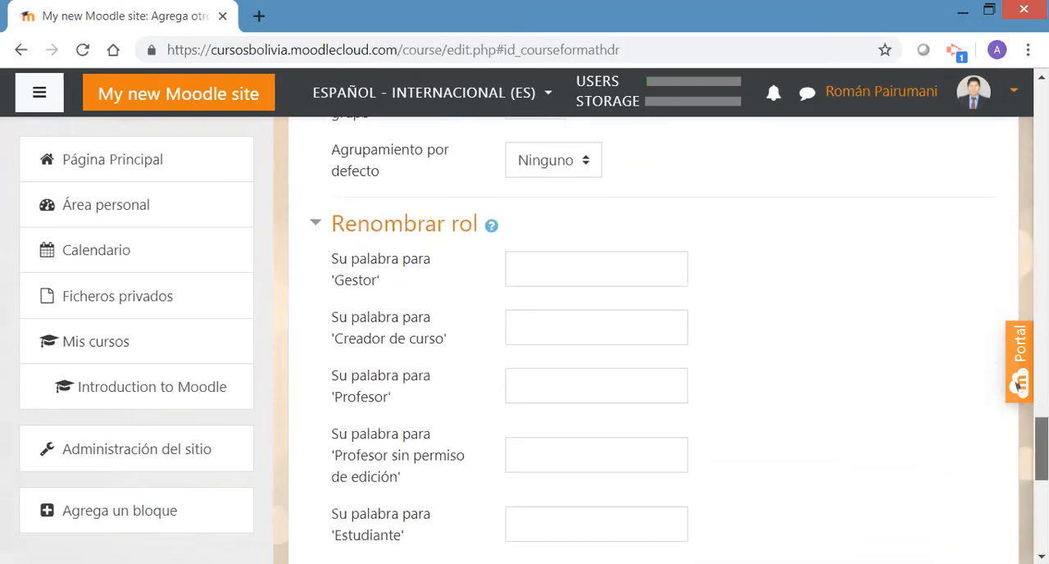
pyautogui.scroll(-2, 1019, 383)
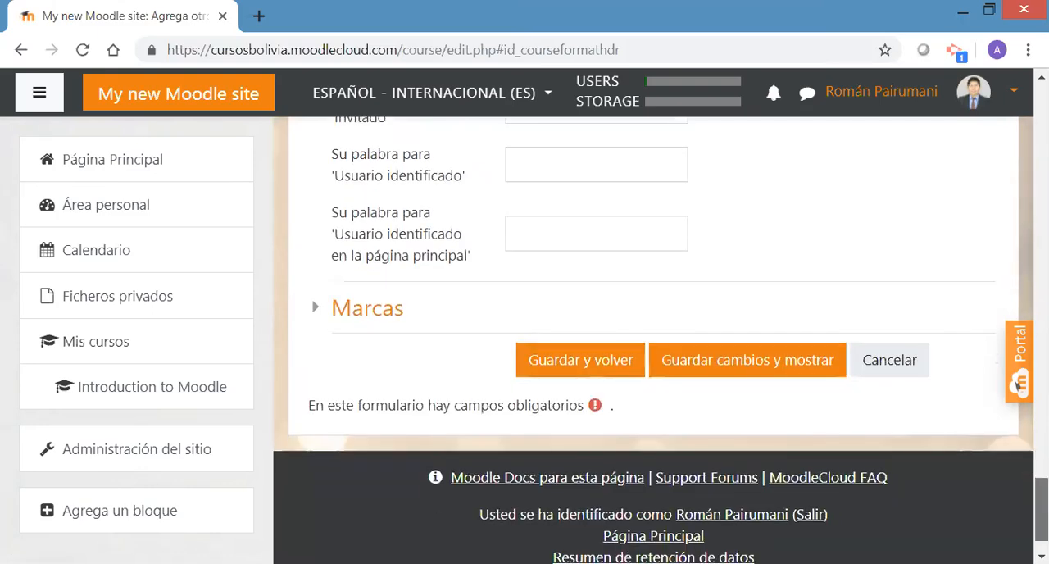
pyautogui.click(367, 310)
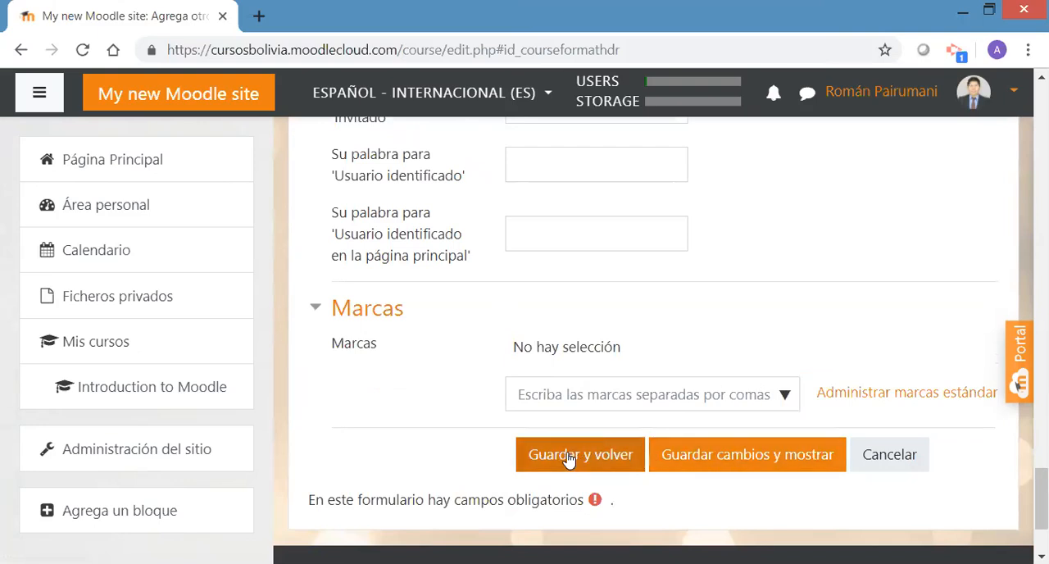
# Try to save and display the course, and shorten the course's short name to Conta
pyautogui.click(796, 473)
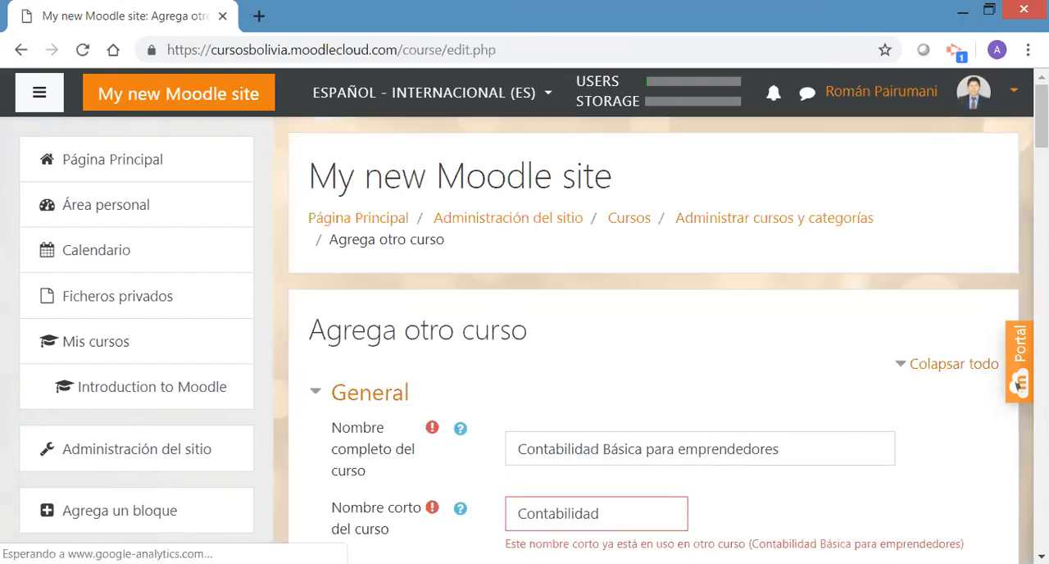
pyautogui.scroll(-1, 1018, 385)
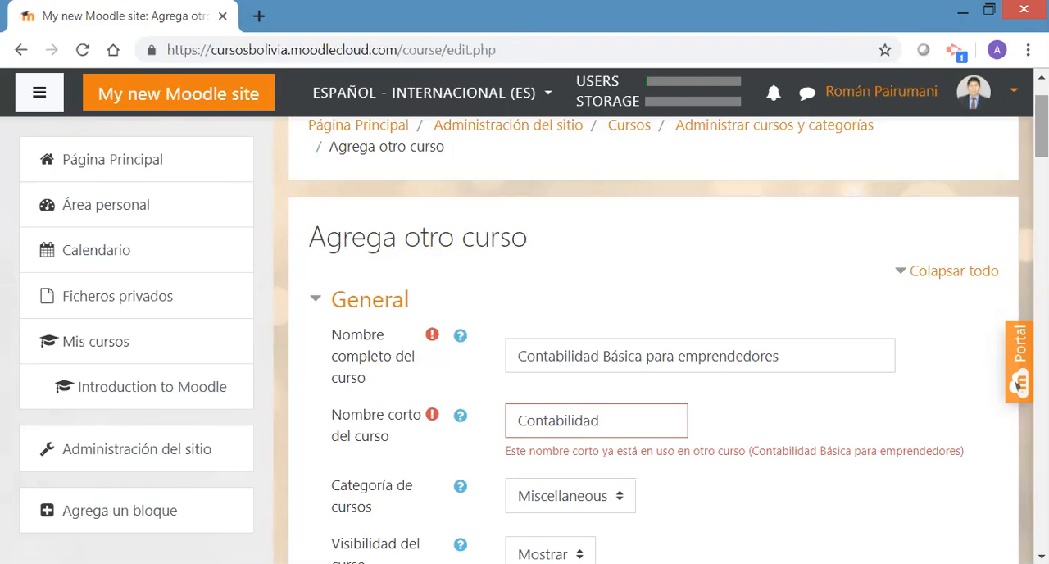
pyautogui.scroll(-2, 733, 235)
pyautogui.moveTo(642, 308); pyautogui.dragTo(571, 302)
pyautogui.press('BackSpace')
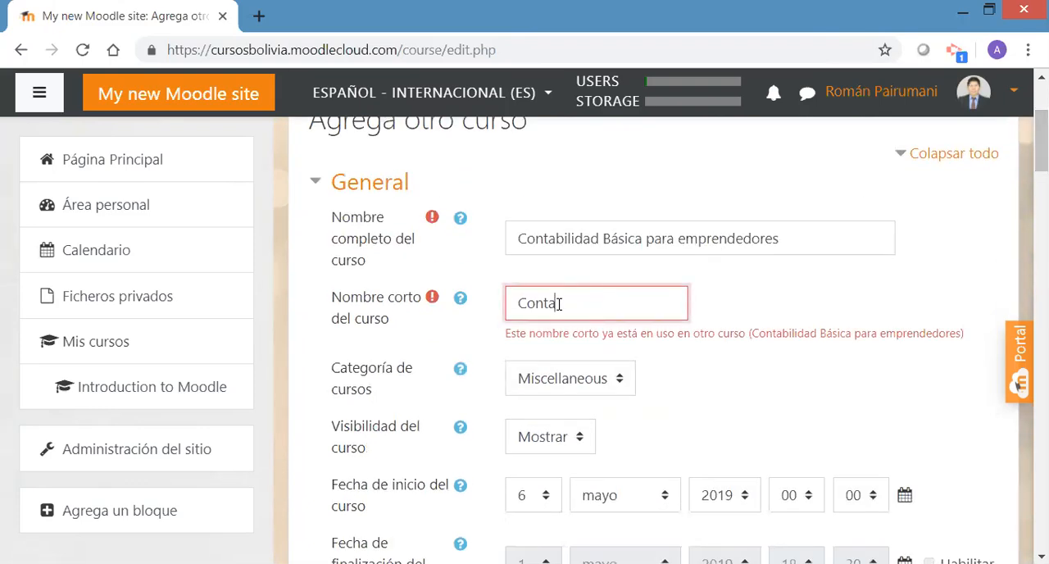
# Save the new course's changes and display the course
pyautogui.moveTo(1041, 140); pyautogui.dragTo(993, 502)
pyautogui.click(716, 497)
pyautogui.click(715, 498)
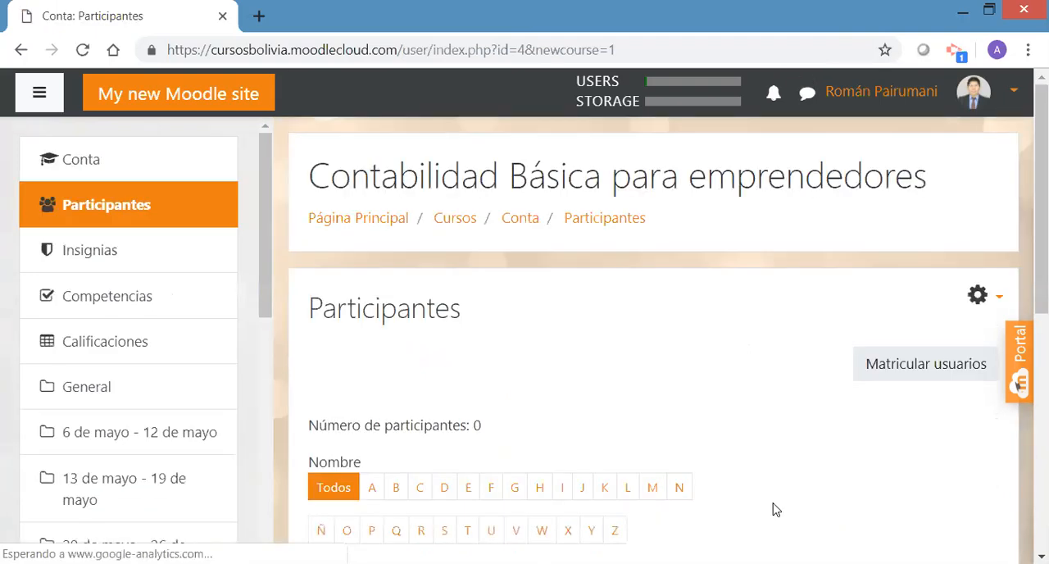
pyautogui.moveTo(1041, 163)
pyautogui.mouseDown()
pyautogui.moveTo(1041, 181)
pyautogui.moveTo(1041, 163)
pyautogui.mouseUp()
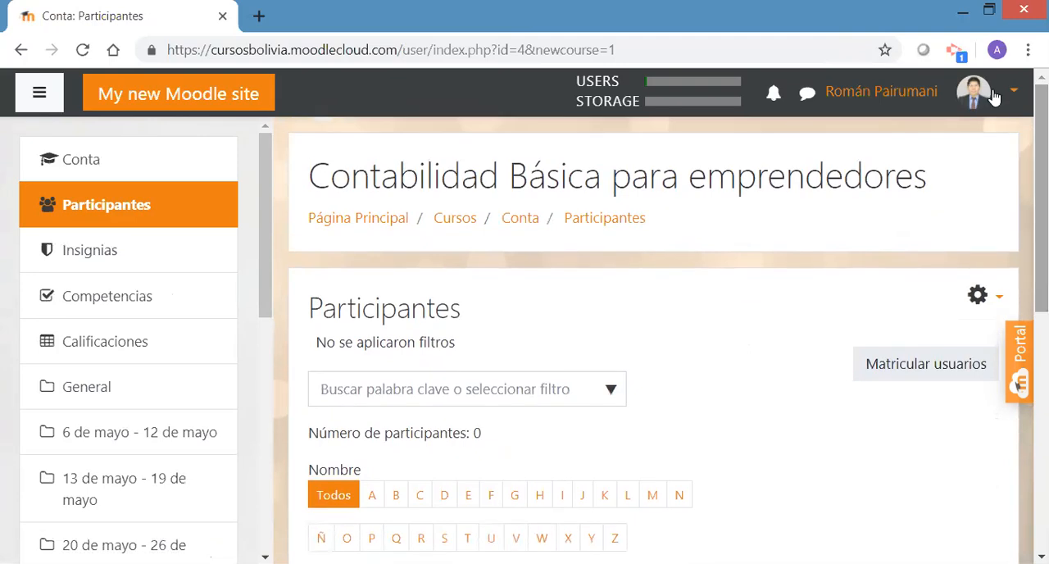
# Open the Conta course's main page and dismiss the tour about the new messaging interface
pyautogui.click(81, 161)
pyautogui.click(45, 96)
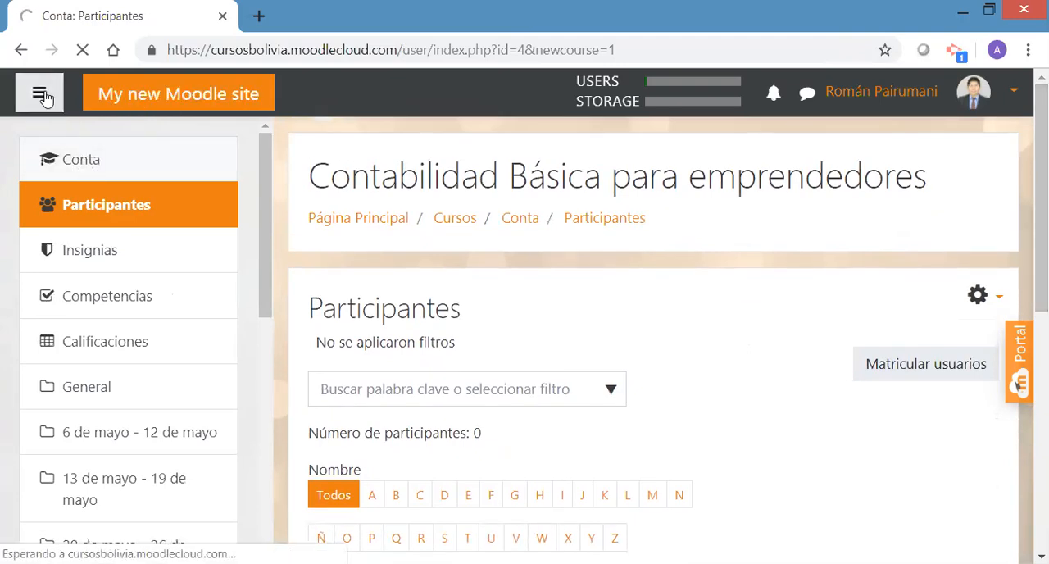
pyautogui.click(45, 97)
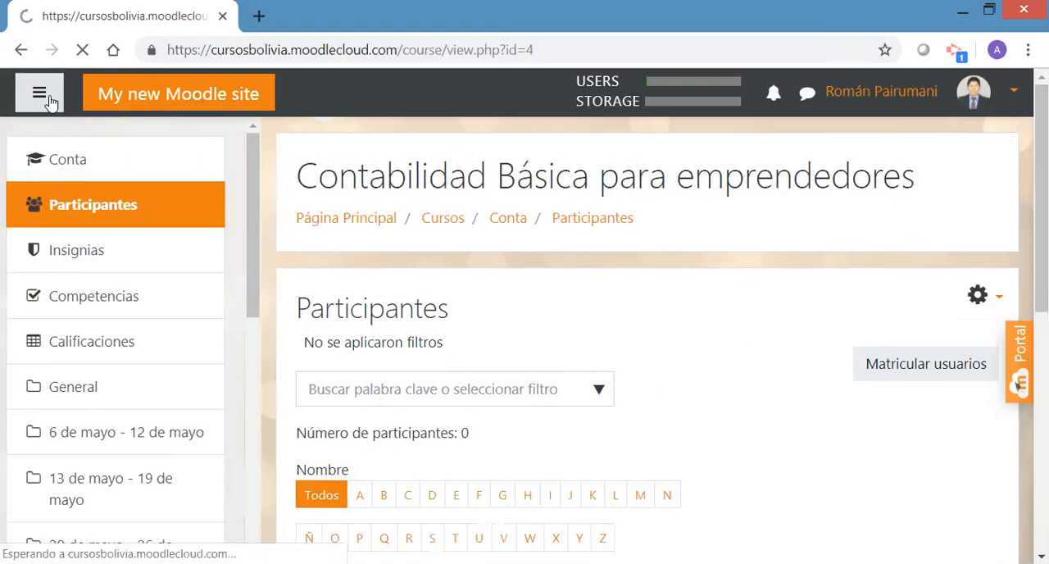
pyautogui.moveTo(259, 217); pyautogui.dragTo(264, 194)
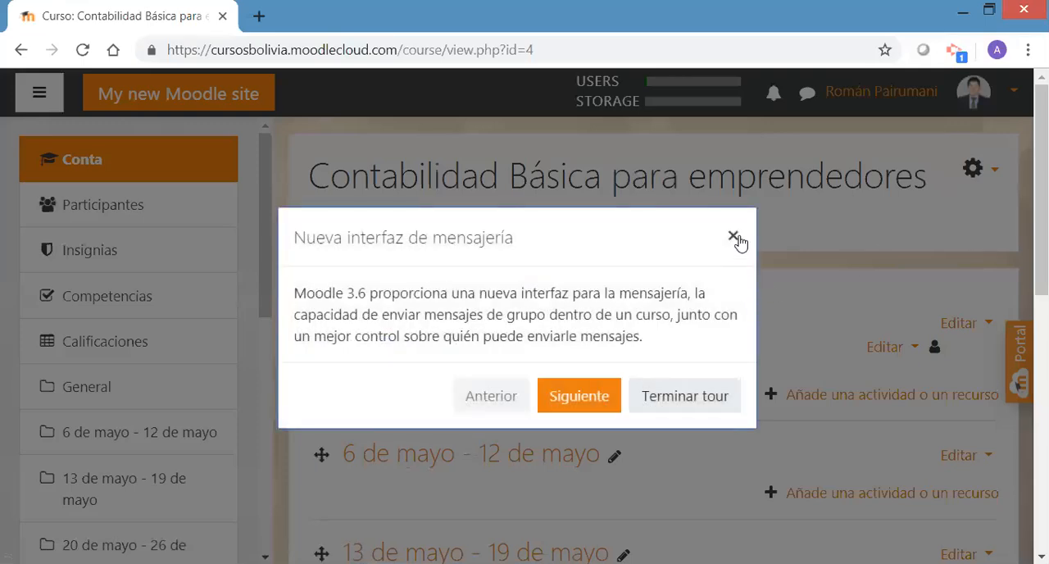
pyautogui.click(734, 237)
# Examine the course's weekly sections, from Avisos through the week 3 de junio - 9 de junio
pyautogui.moveTo(1041, 193)
pyautogui.mouseDown()
pyautogui.moveTo(1040, 237)
pyautogui.moveTo(1041, 192)
pyautogui.mouseUp()
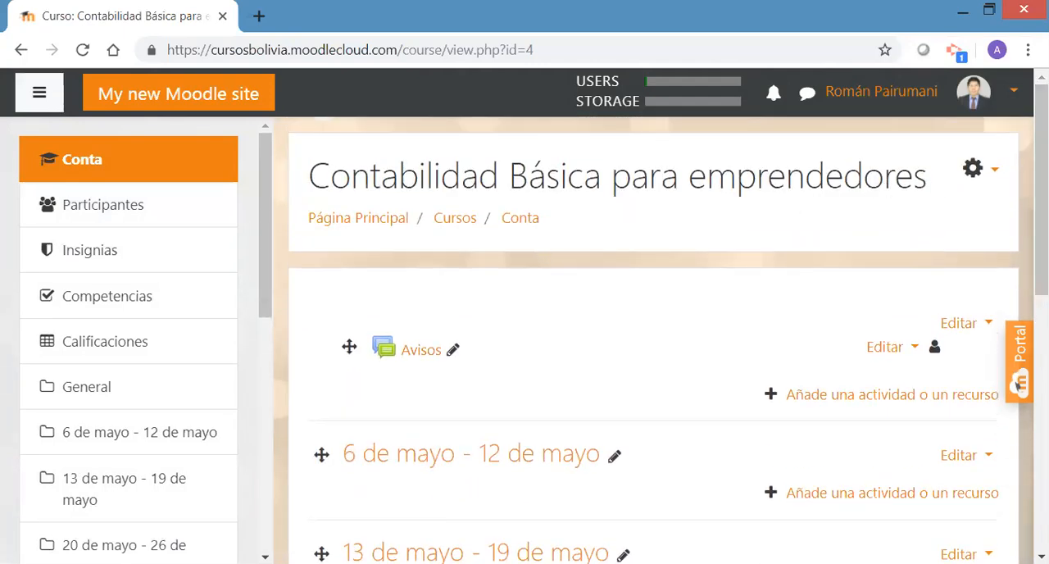
pyautogui.moveTo(1041, 191); pyautogui.dragTo(1041, 229)
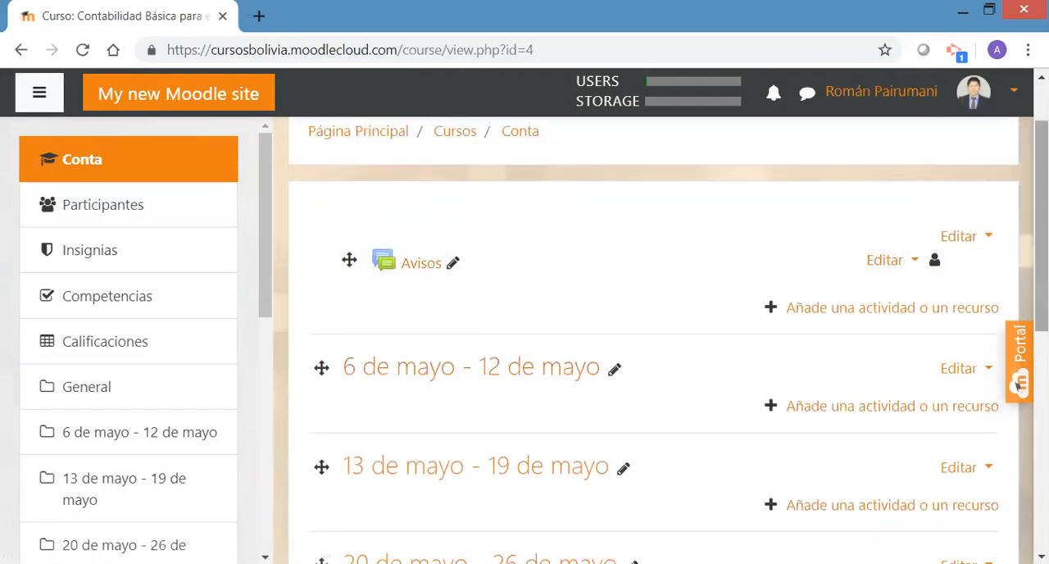
pyautogui.scroll(-1, 1017, 384)
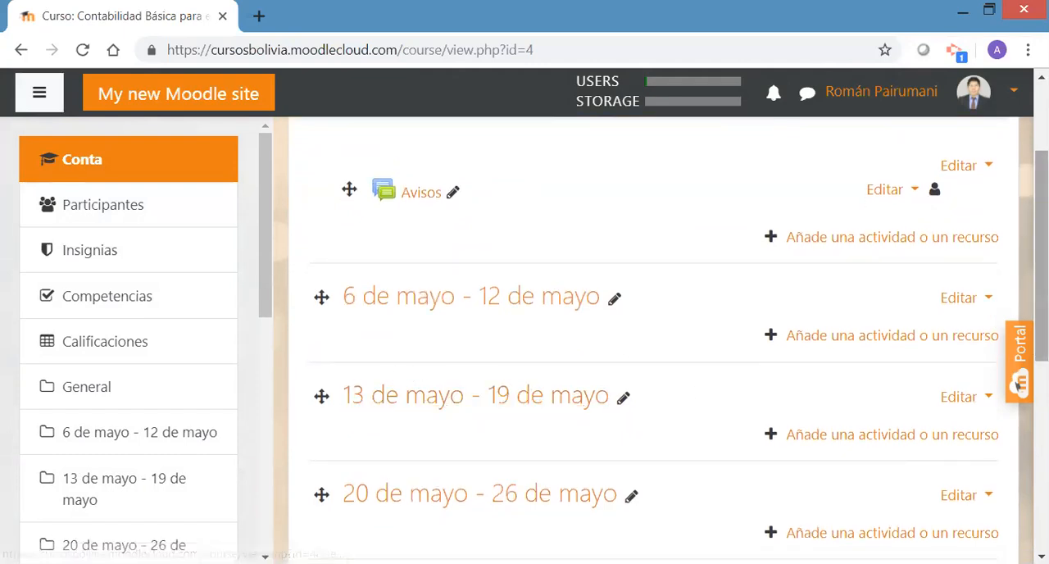
pyautogui.scroll(-2, 1017, 383)
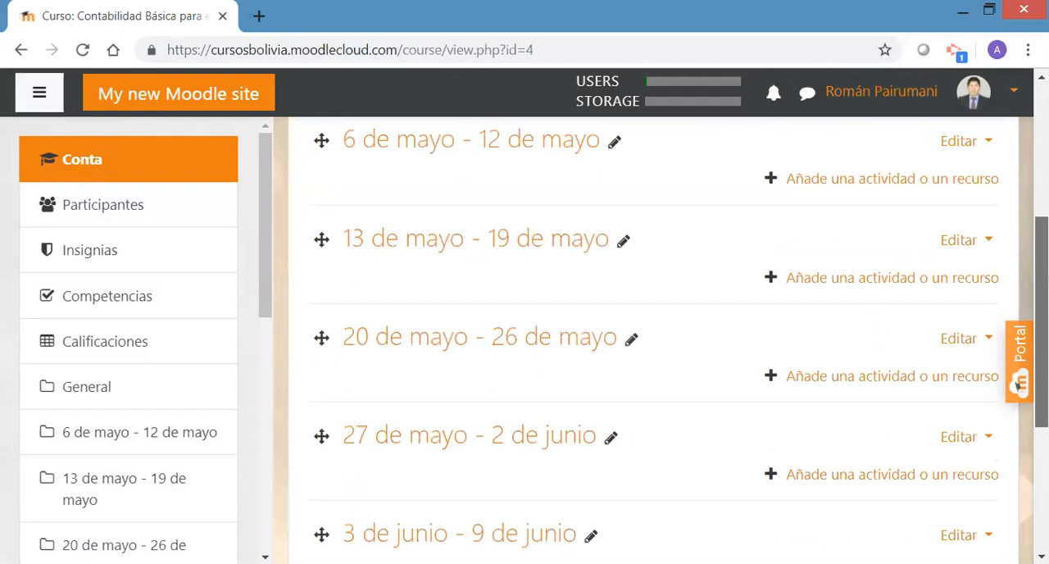
pyautogui.scroll(-2, 1017, 383)
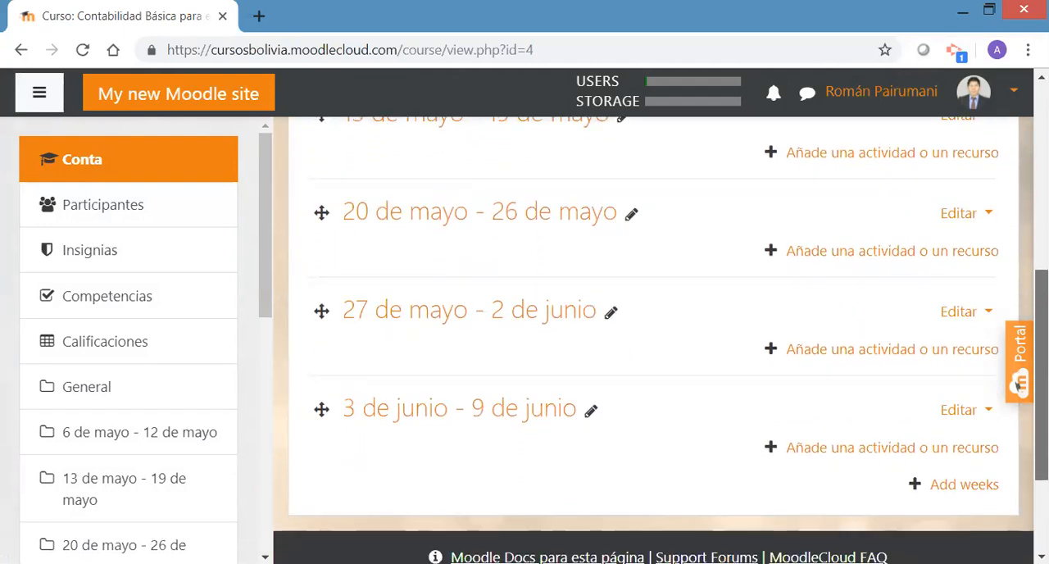
pyautogui.scroll(-2, 1017, 384)
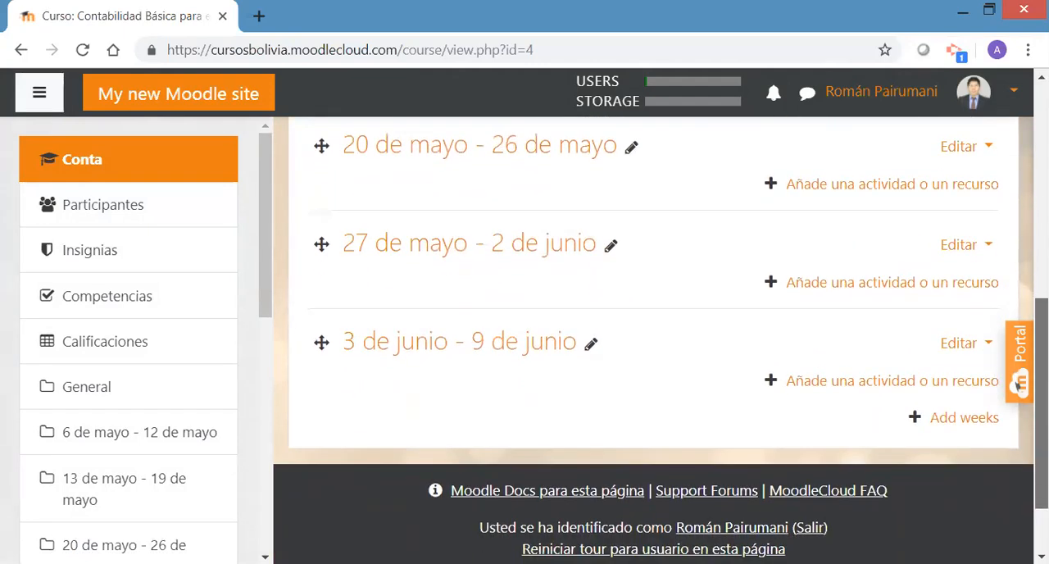
pyautogui.scroll(-1, 1017, 383)
pyautogui.scroll(2, 1017, 384)
pyautogui.scroll(3, 1017, 383)
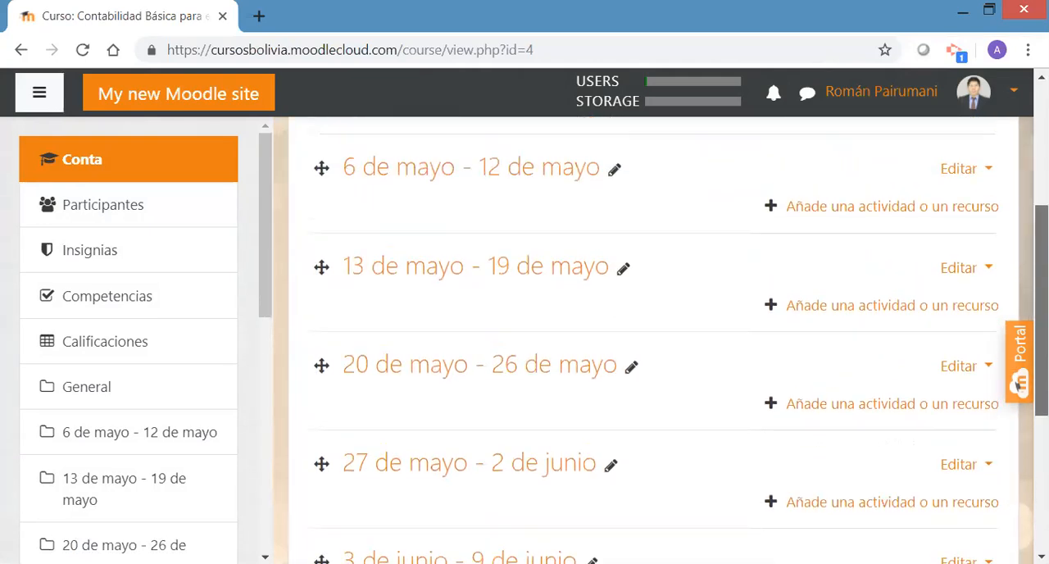
pyautogui.scroll(-3, 1017, 383)
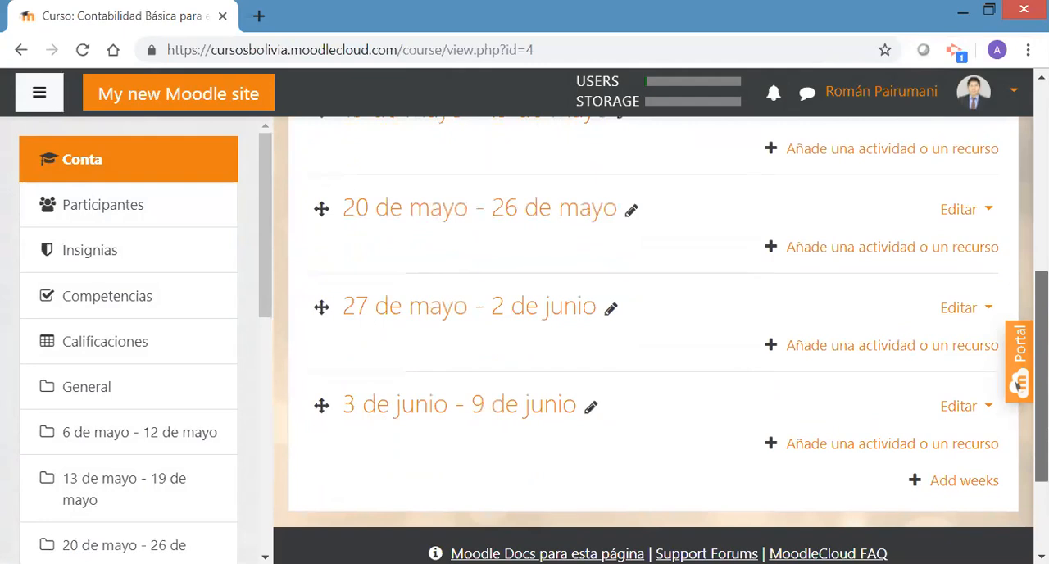
pyautogui.scroll(4, 1017, 383)
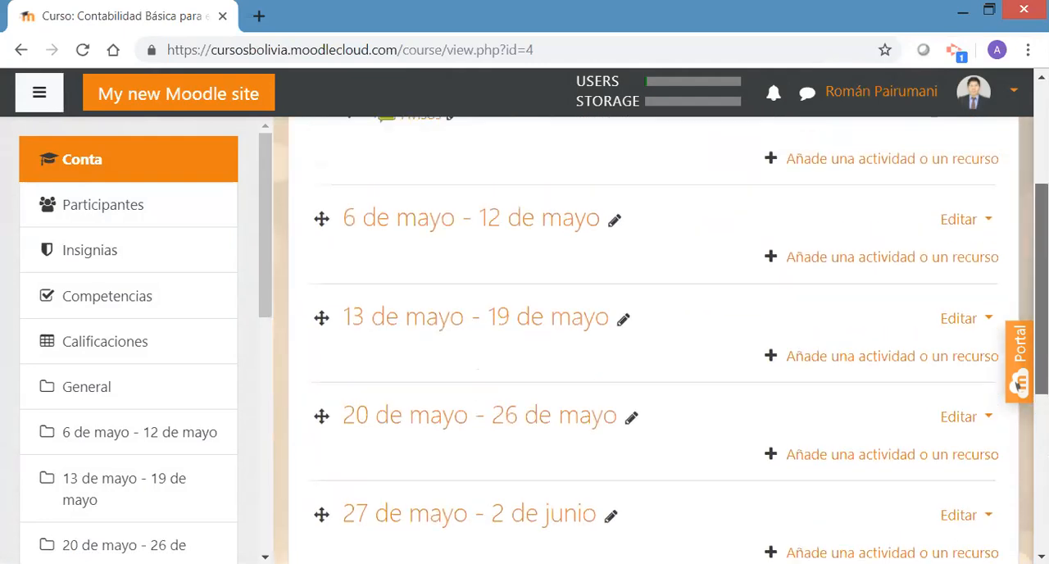
pyautogui.scroll(1, 1017, 383)
pyautogui.scroll(-1, 1017, 383)
pyautogui.scroll(2, 1017, 384)
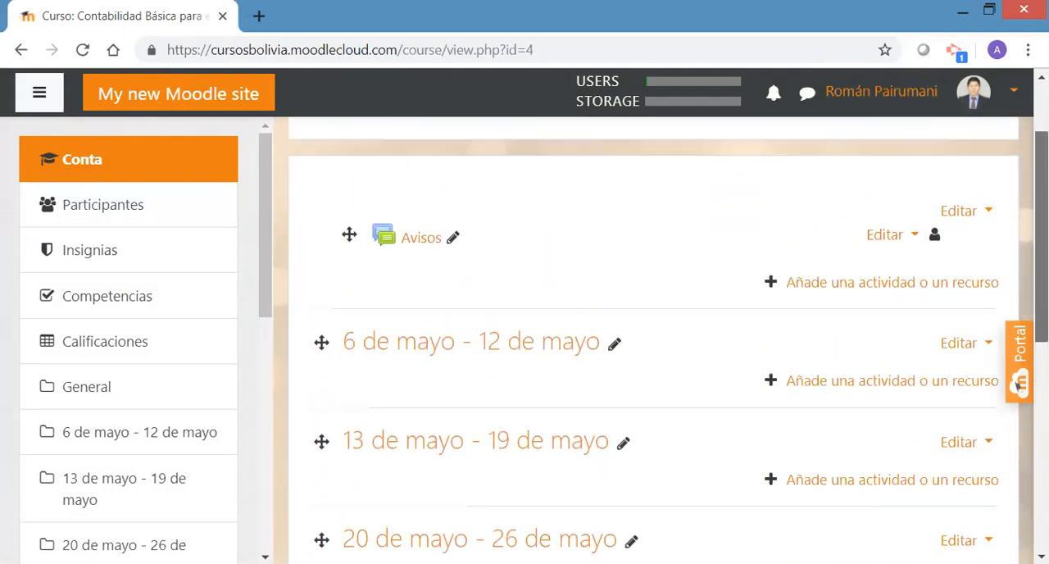
pyautogui.scroll(-1, 1017, 384)
pyautogui.scroll(1, 1018, 383)
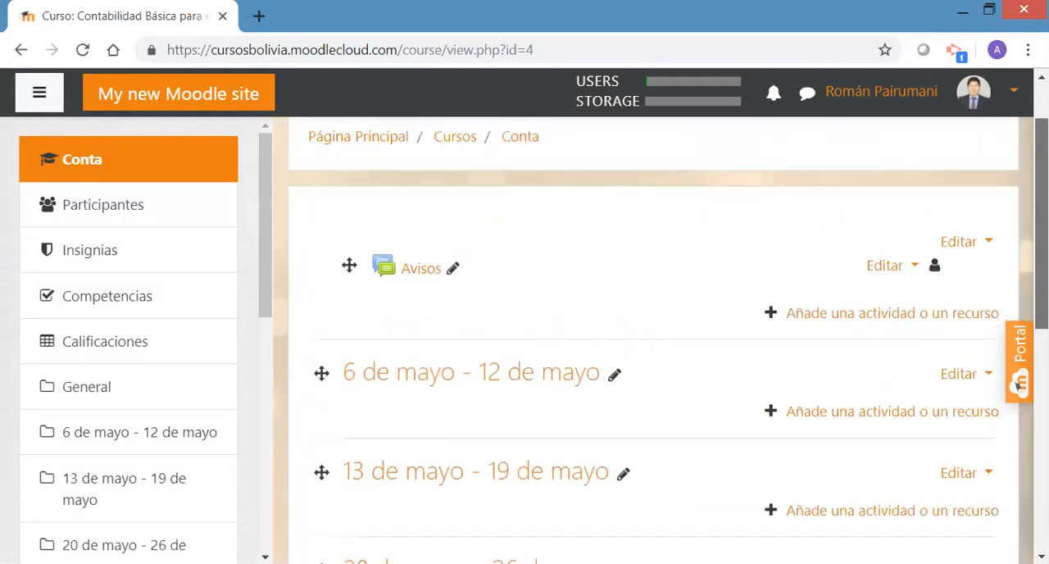
pyautogui.scroll(-1, 1017, 383)
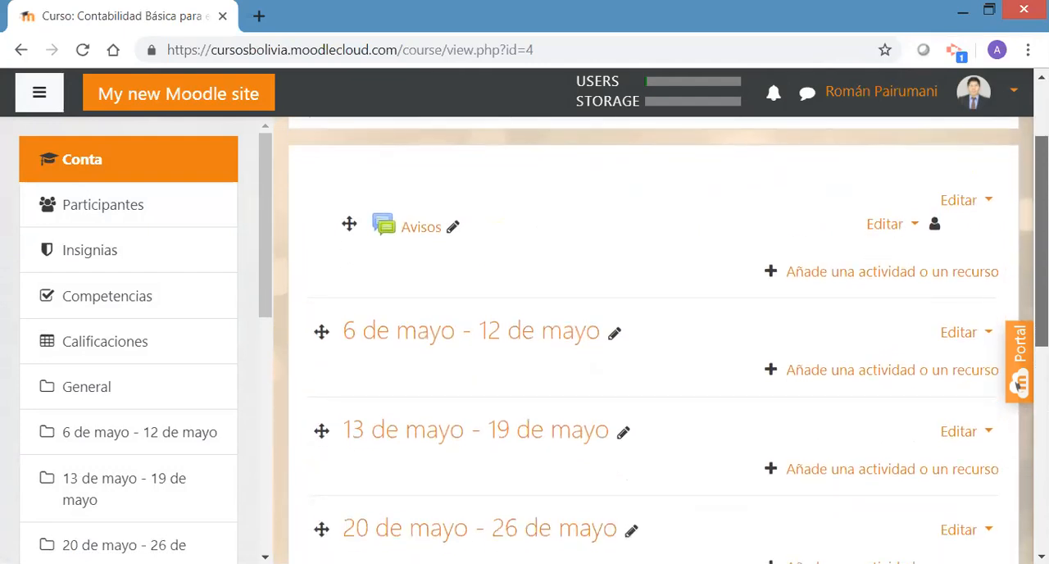
# Rename the section 6 de mayo - 12 de mayo as "Día 1: Introducción"
pyautogui.click(614, 330)
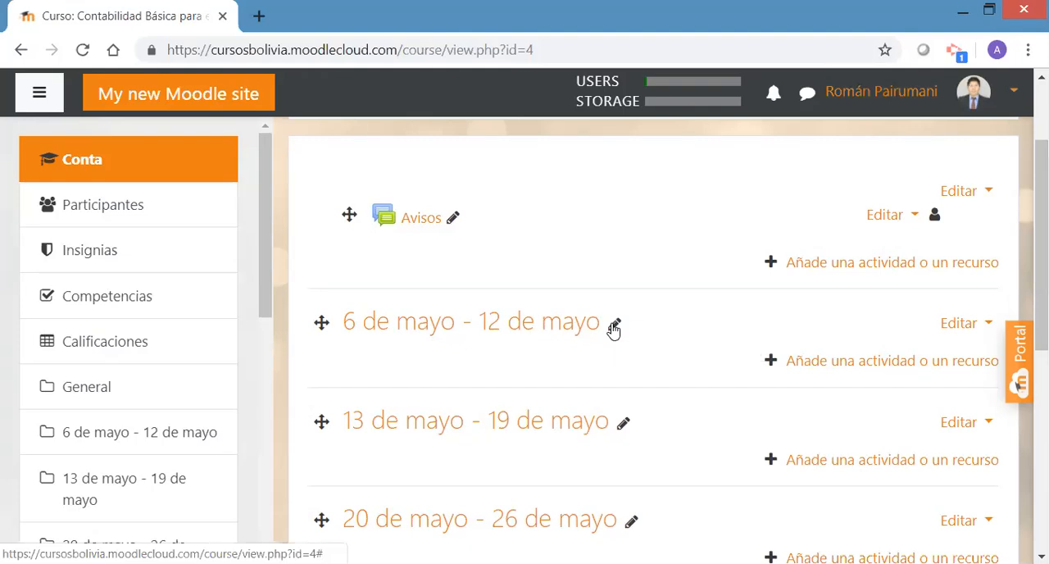
pyautogui.click(614, 328)
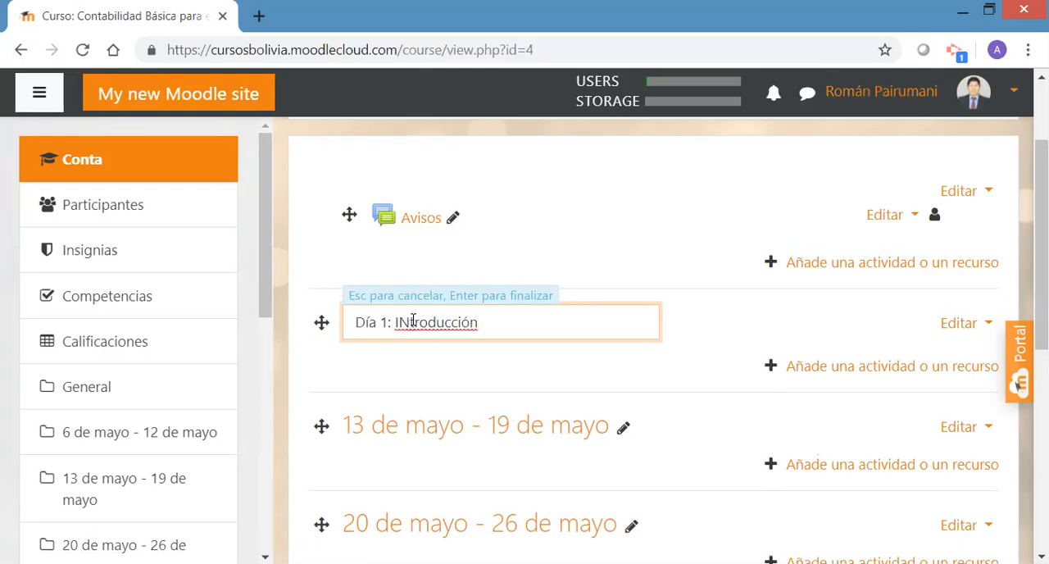
pyautogui.press('BackSpace')
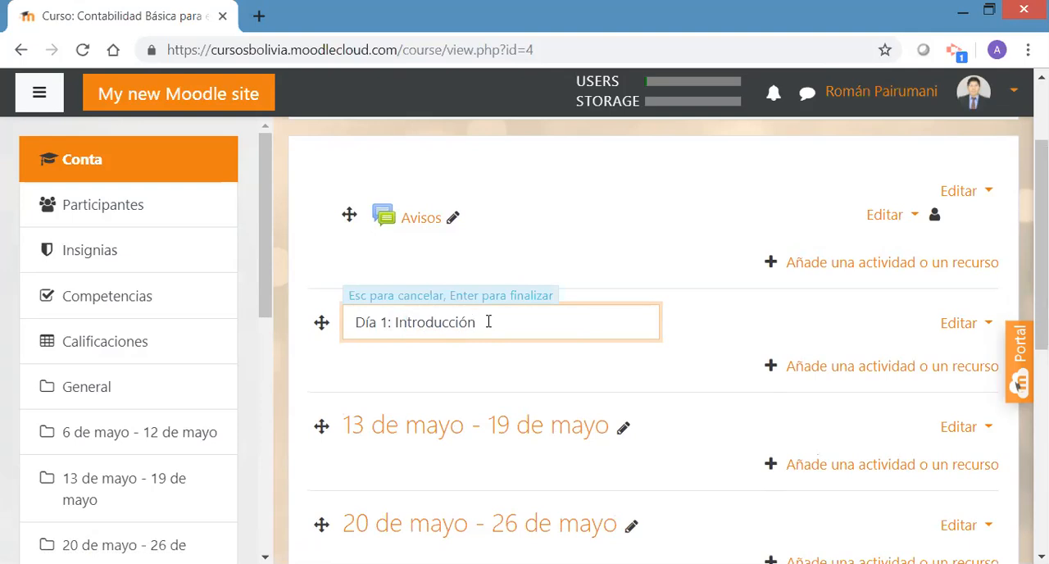
pyautogui.press('Escape')
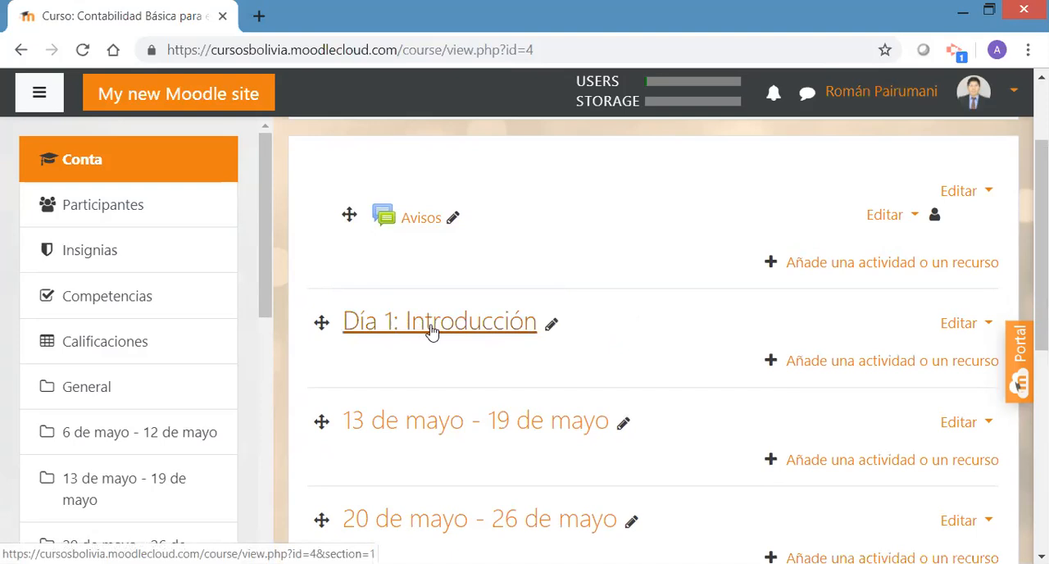
# Delete the week section directly below Día 1: Introducción, 13 de mayo - 19 de mayo
pyautogui.scroll(-1, 1018, 383)
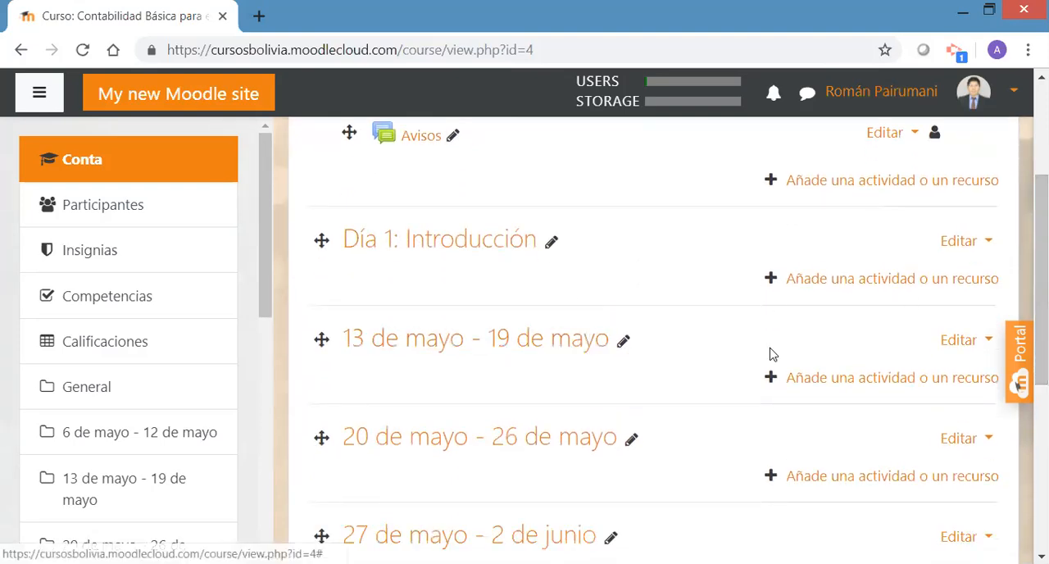
pyautogui.scroll(-3, 1018, 384)
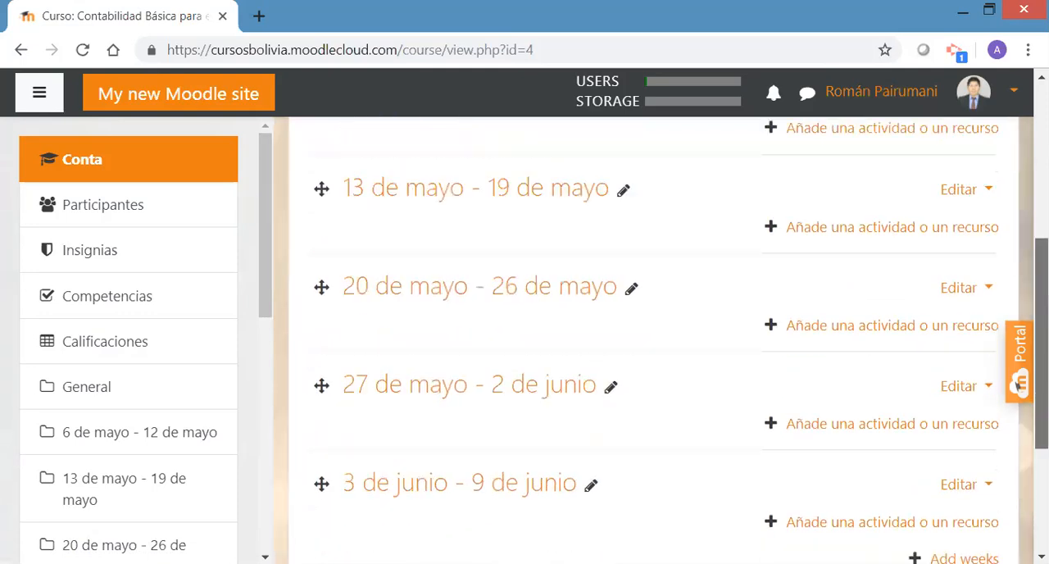
pyautogui.scroll(2, 1018, 383)
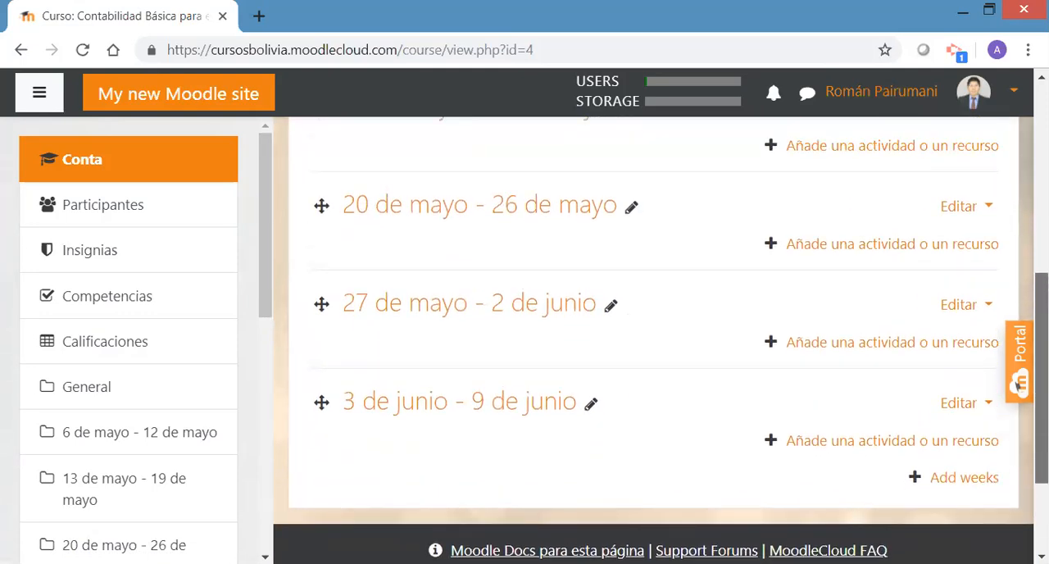
pyautogui.scroll(2, 1018, 383)
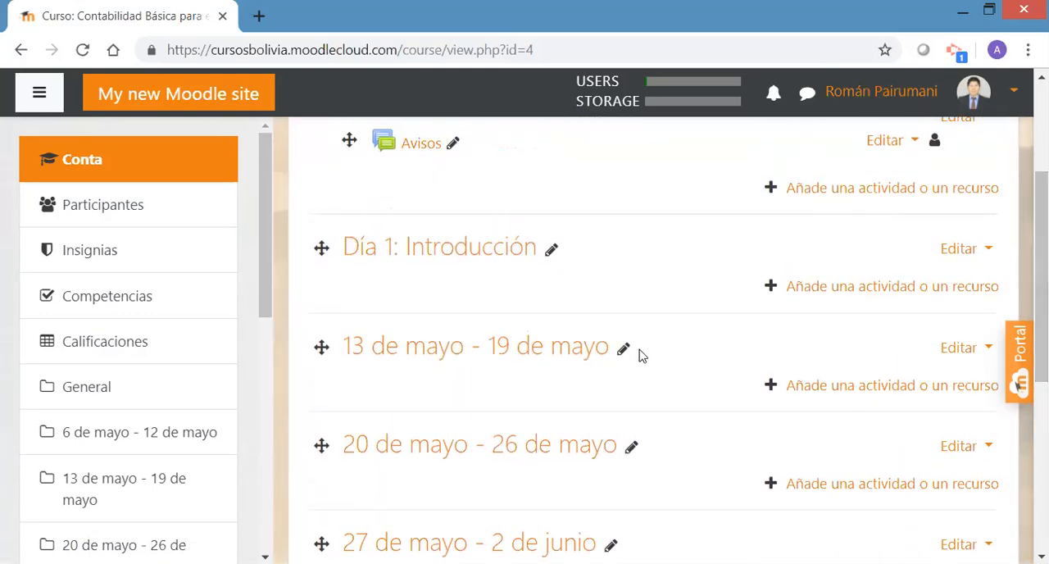
pyautogui.click(987, 349)
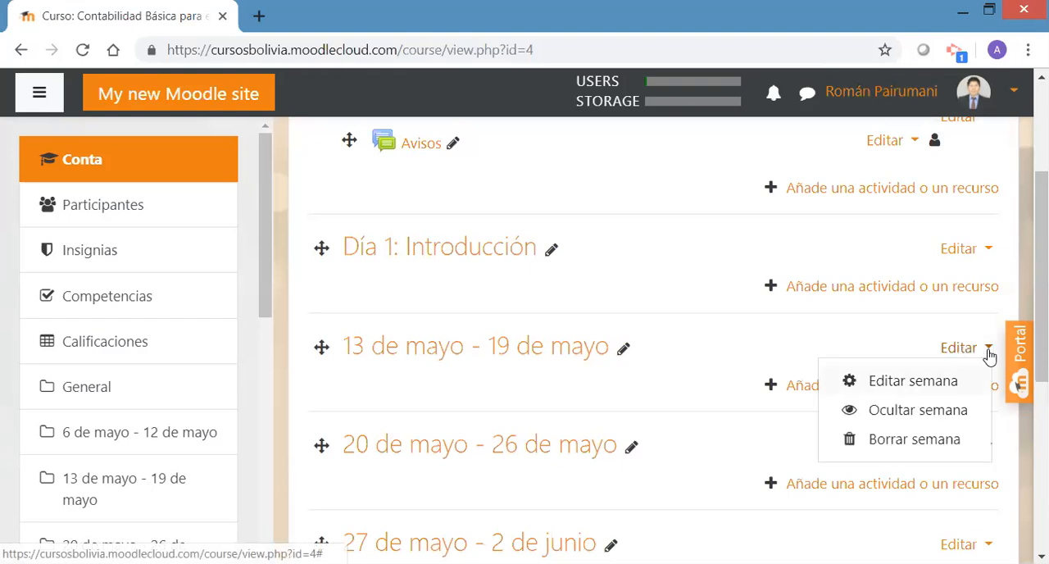
pyautogui.click(898, 444)
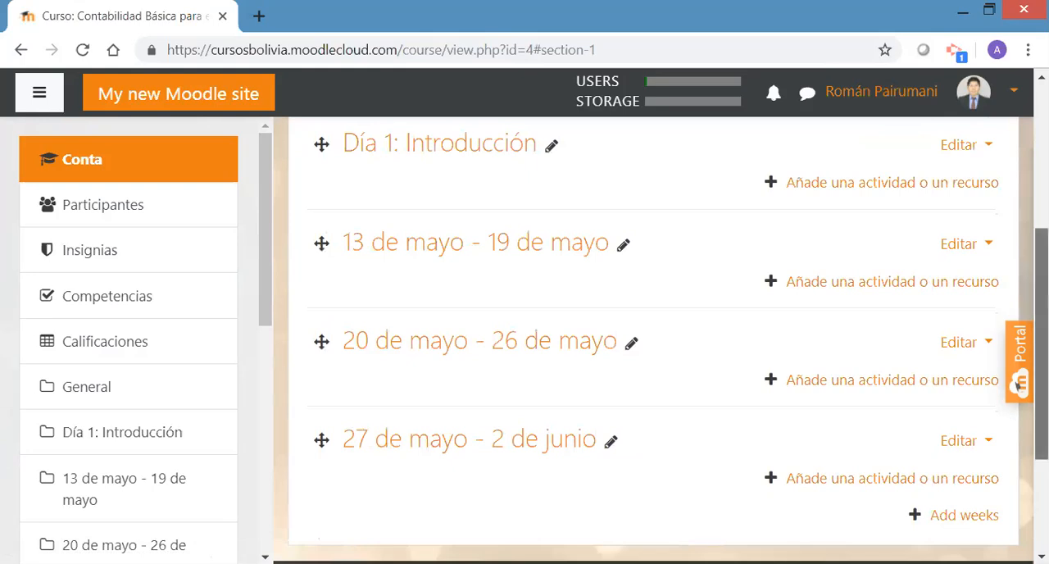
pyautogui.moveTo(1042, 328)
pyautogui.mouseDown()
pyautogui.moveTo(1041, 284)
pyautogui.moveTo(1041, 345)
pyautogui.mouseUp()
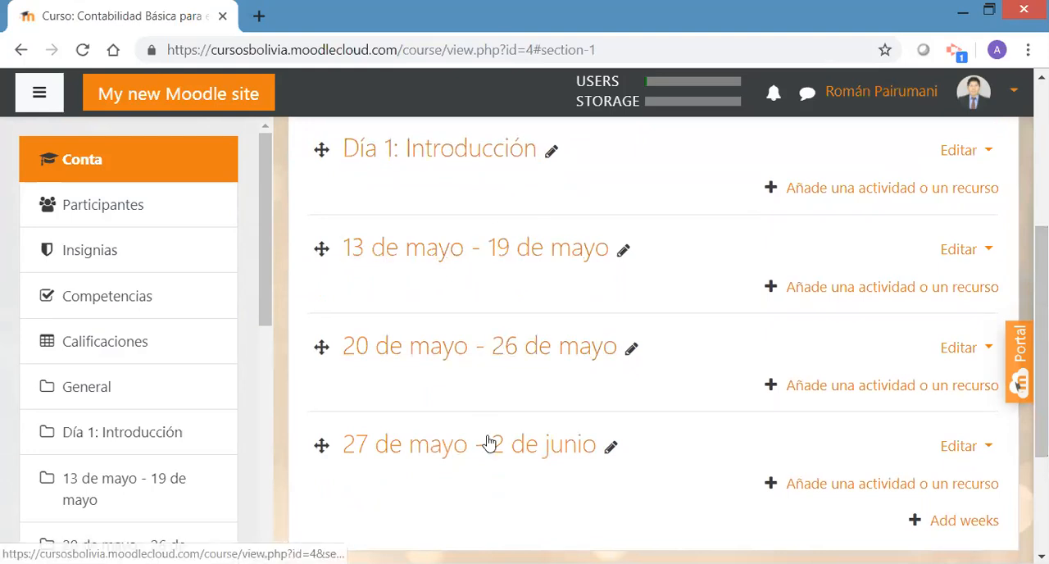
pyautogui.moveTo(1042, 353); pyautogui.dragTo(1042, 269)
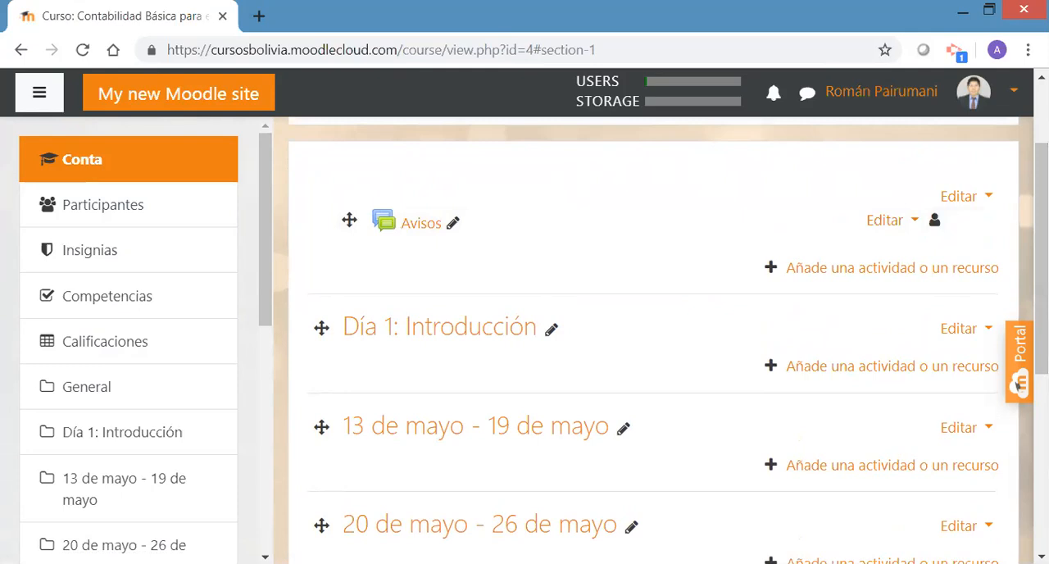
pyautogui.click(990, 198)
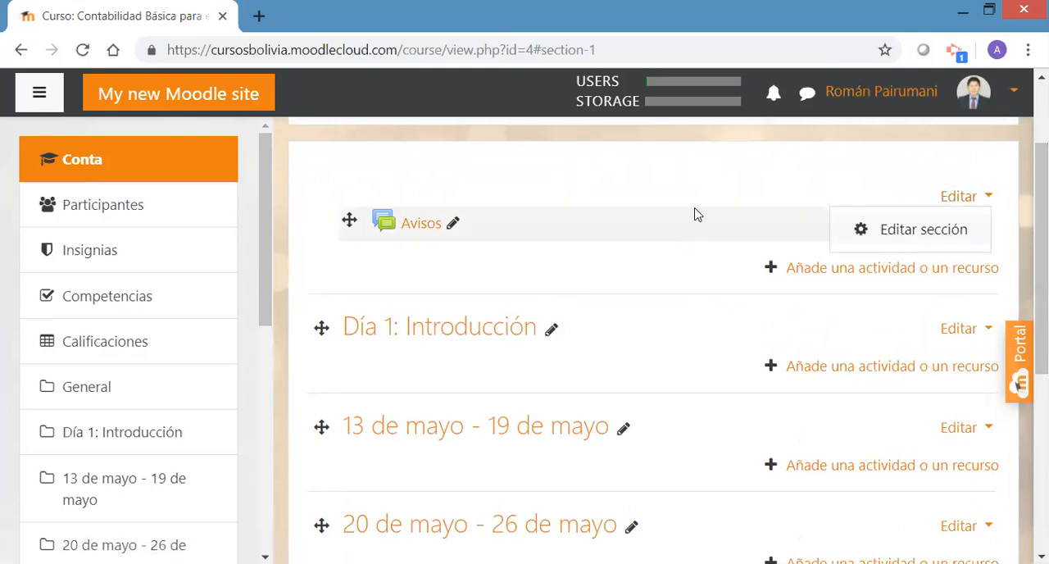
pyautogui.press('Escape')
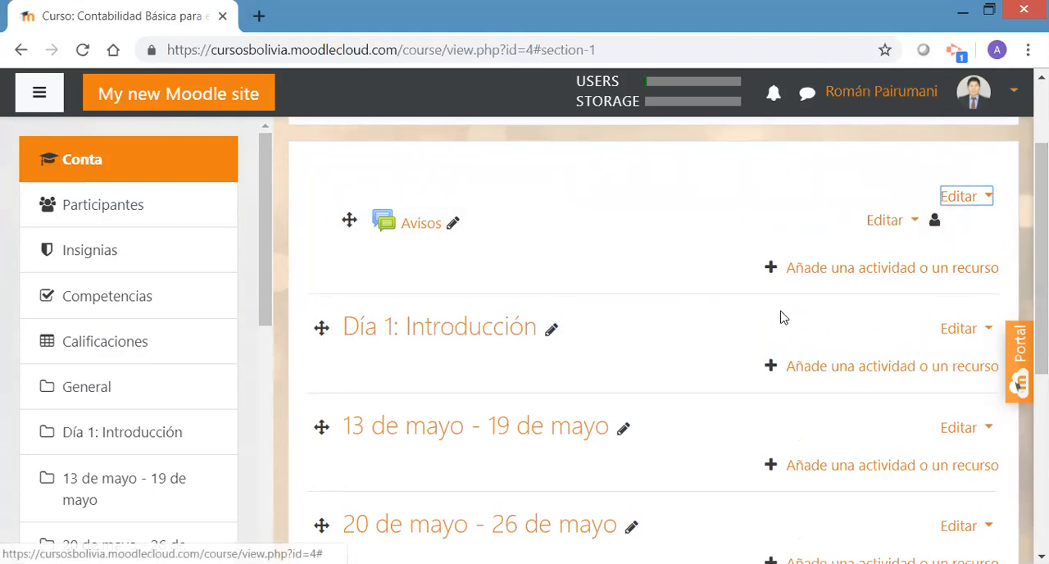
# Hide the week section 13 de mayo - 19 de mayo from students
pyautogui.scroll(-1, 1018, 384)
pyautogui.moveTo(1042, 255); pyautogui.dragTo(1041, 269)
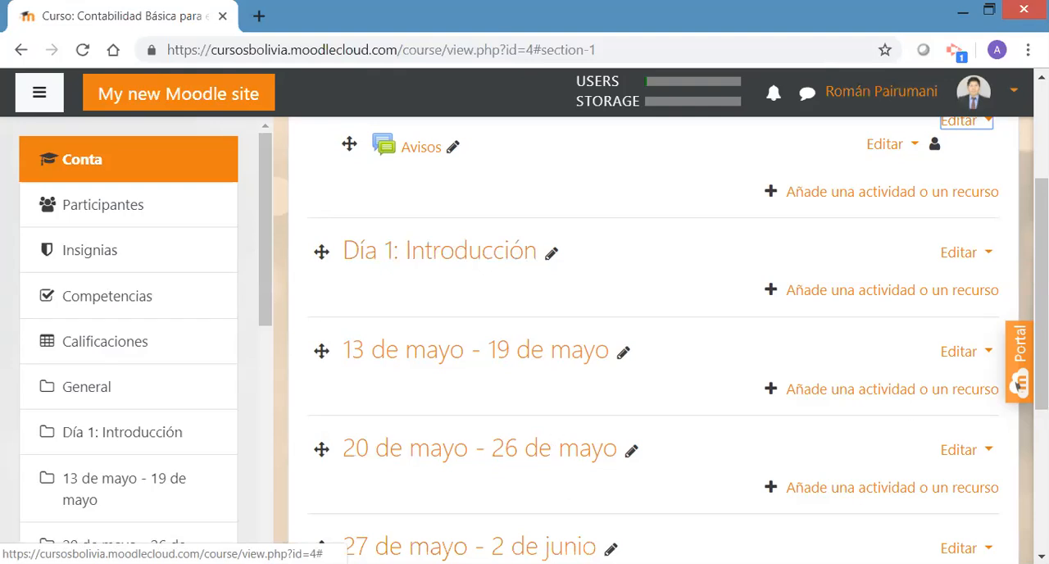
pyautogui.scroll(-3, 1017, 383)
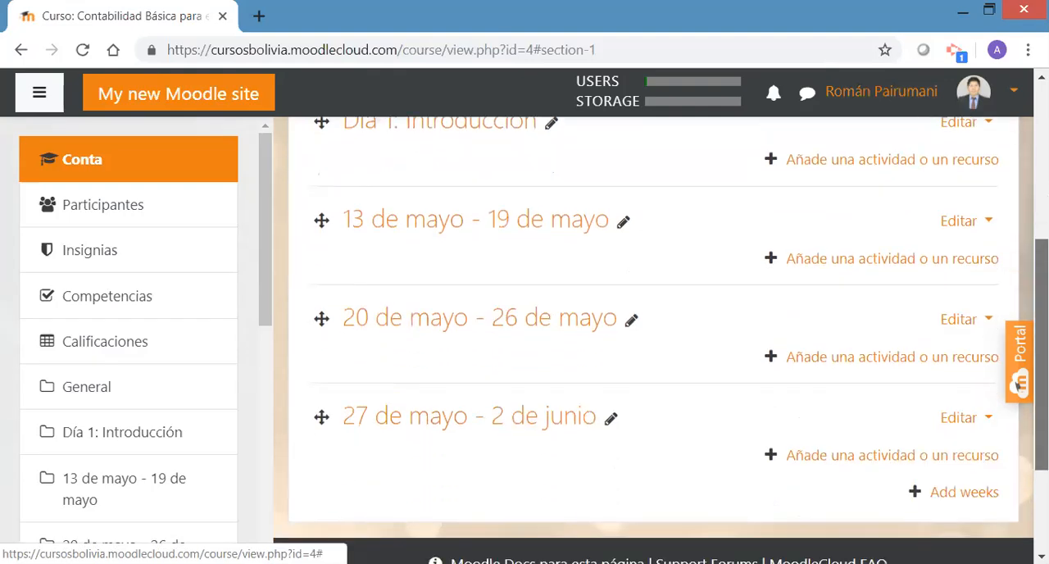
pyautogui.click(987, 223)
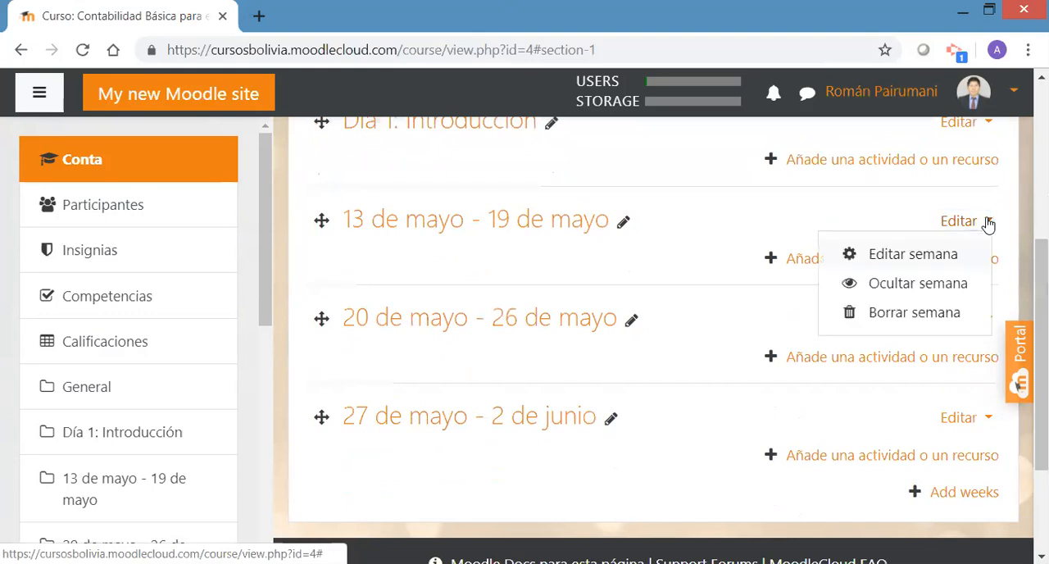
pyautogui.click(899, 287)
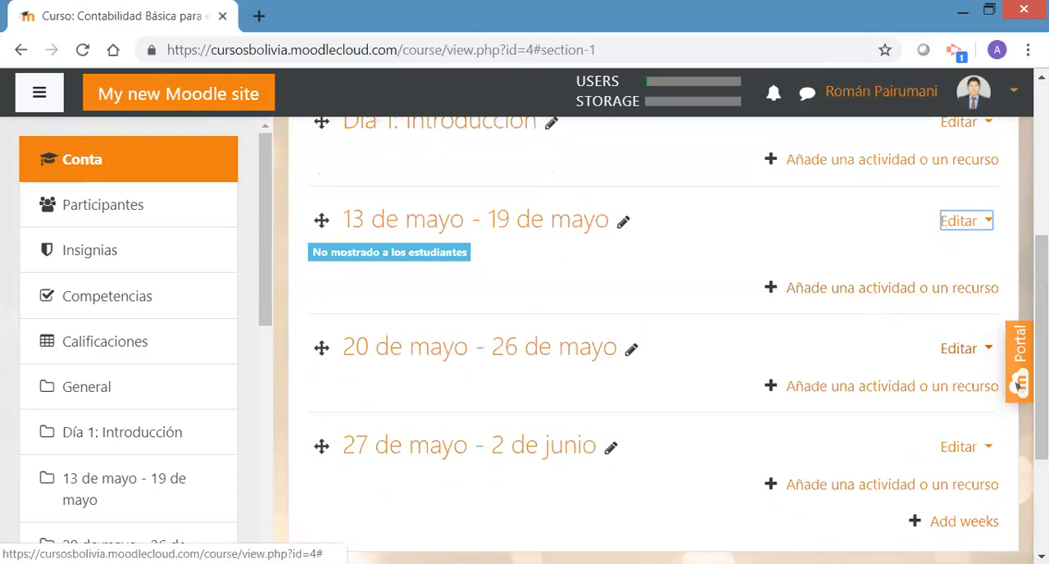
# Hide the week section 20 de mayo - 26 de mayo from students
pyautogui.scroll(-2, 1016, 385)
pyautogui.click(987, 269)
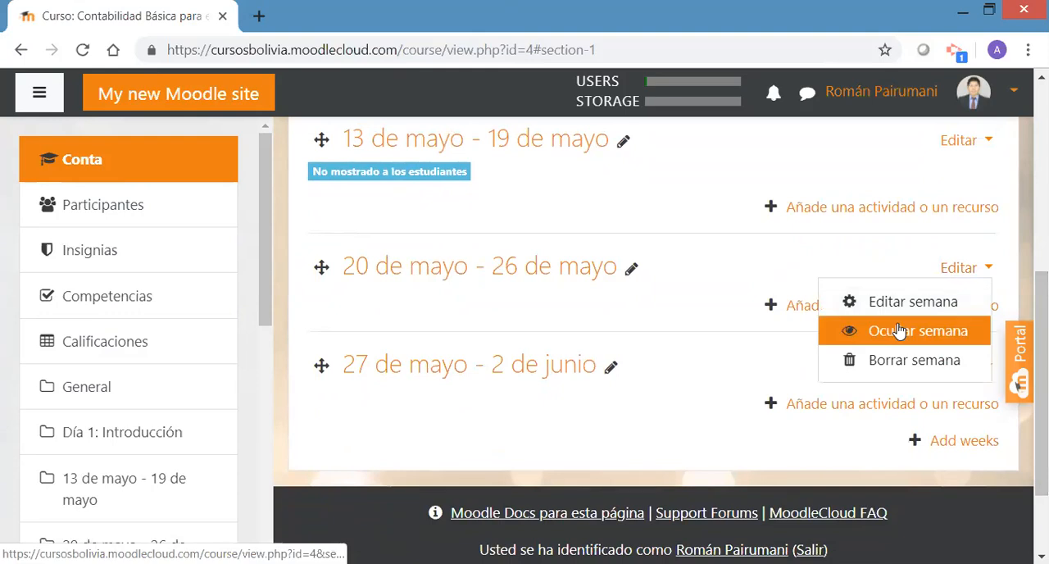
pyautogui.click(899, 331)
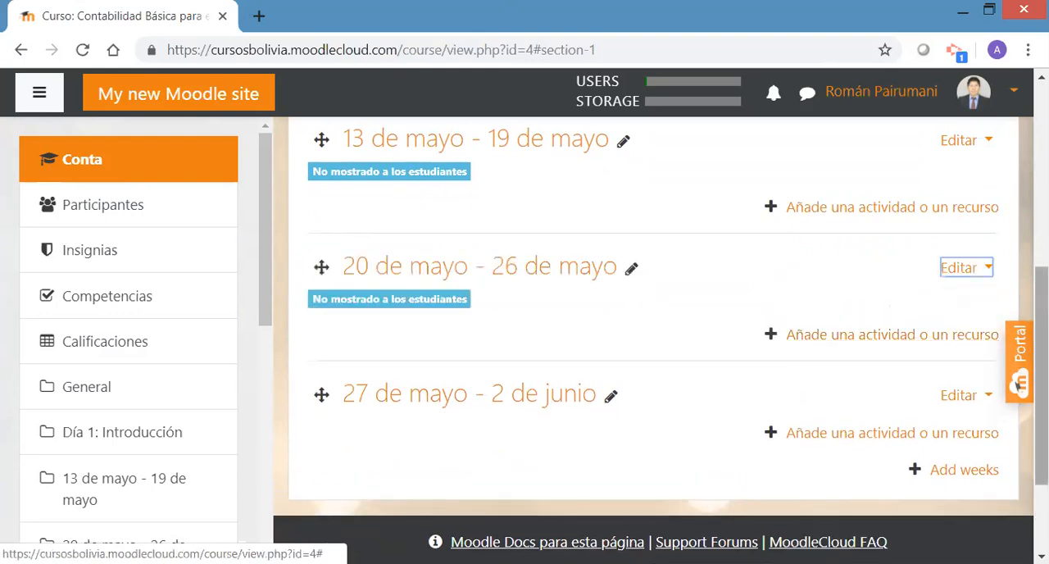
# Hide the week section 27 de mayo - 2 de junio from students
pyautogui.scroll(-2, 1018, 384)
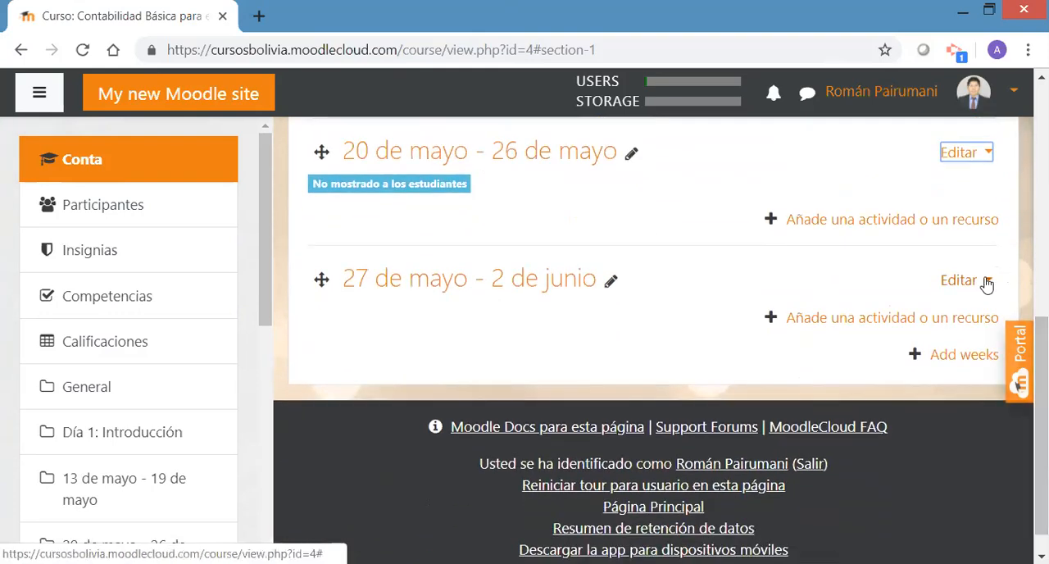
pyautogui.click(987, 282)
pyautogui.click(905, 329)
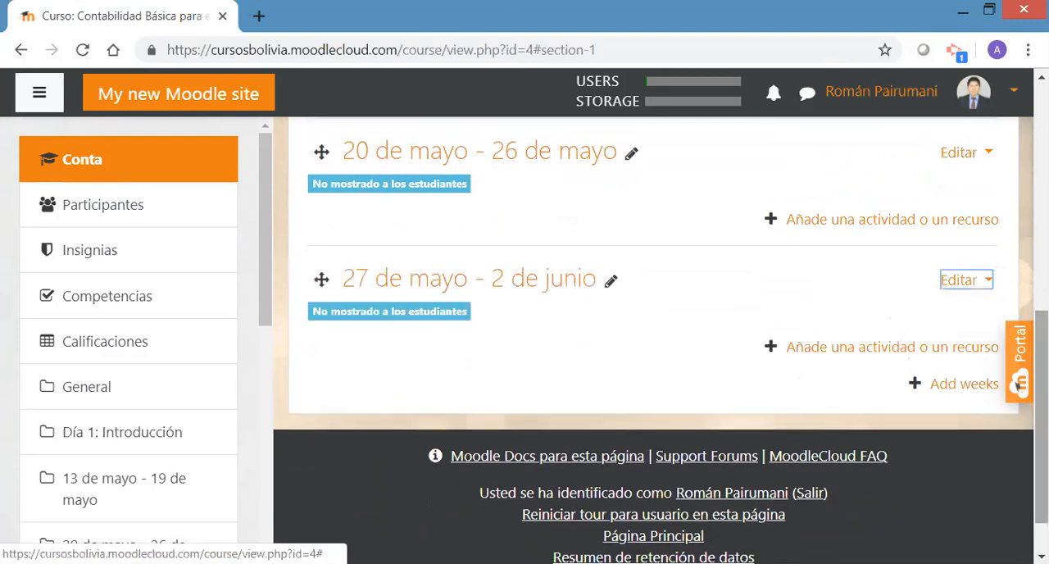
# Switch to the Estudiante role to preview the course as a student sees it
pyautogui.scroll(2, 904, 328)
pyautogui.scroll(3, 1017, 383)
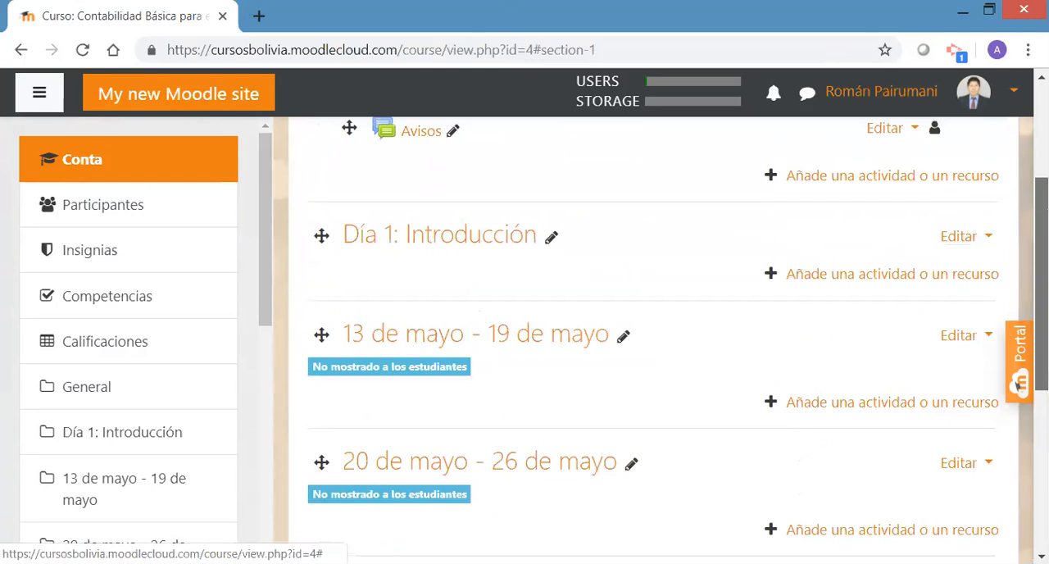
pyautogui.scroll(-1, 1017, 384)
pyautogui.scroll(2, 1018, 383)
pyautogui.scroll(1, 1017, 383)
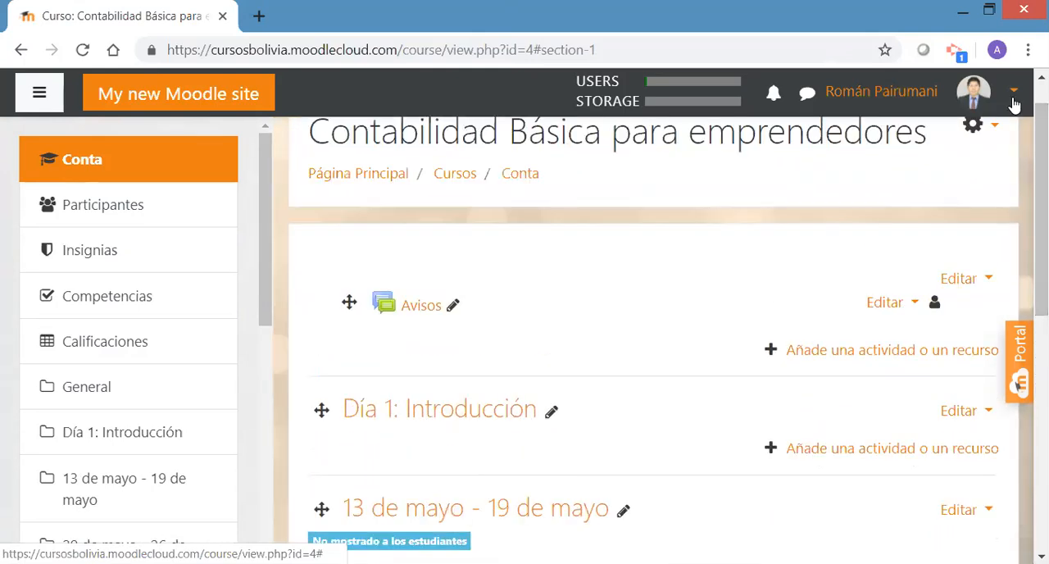
pyautogui.click(1013, 99)
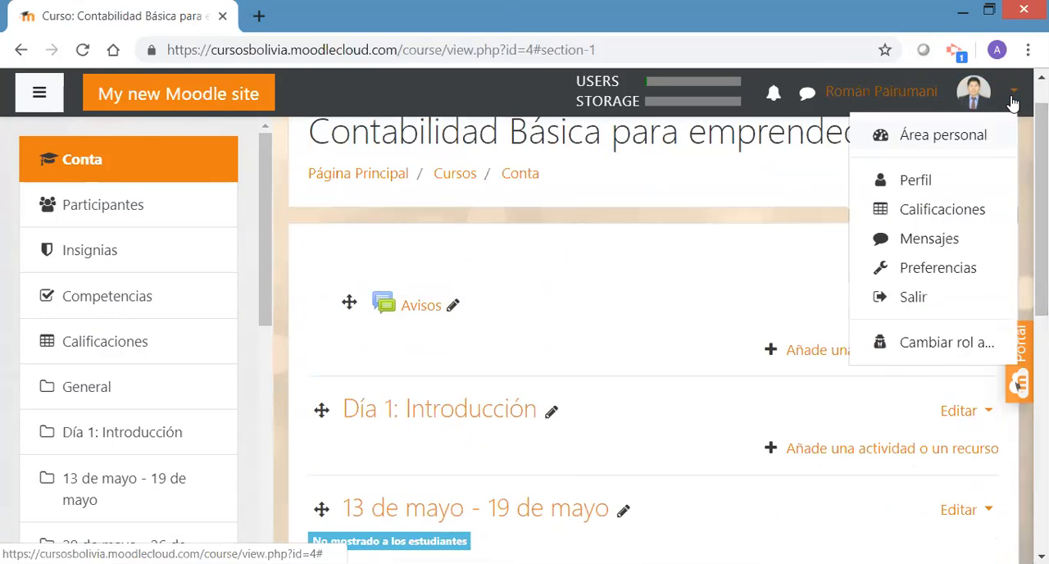
pyautogui.click(935, 343)
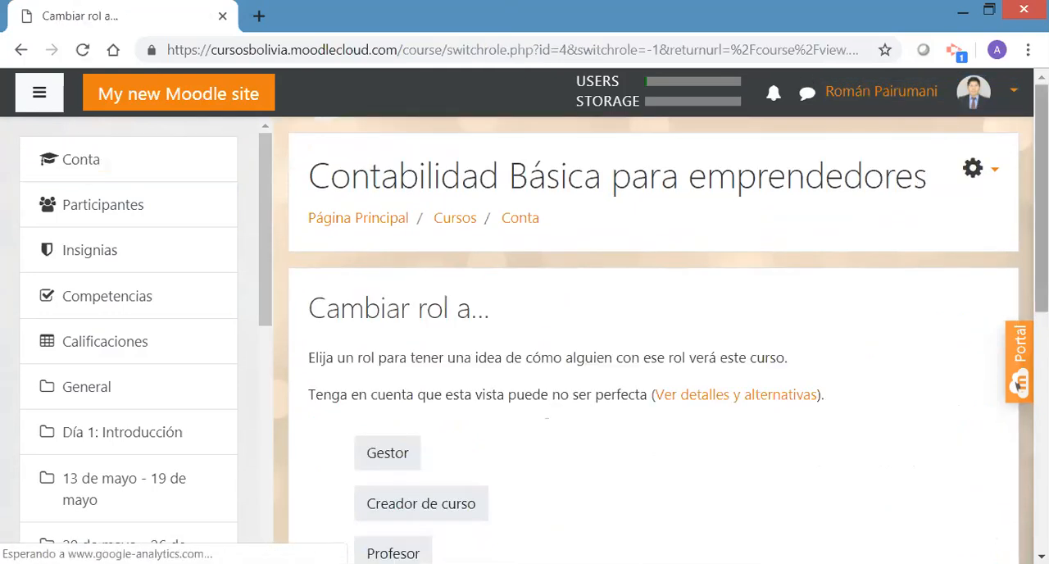
pyautogui.scroll(-2, 984, 330)
pyautogui.scroll(-1, 1017, 383)
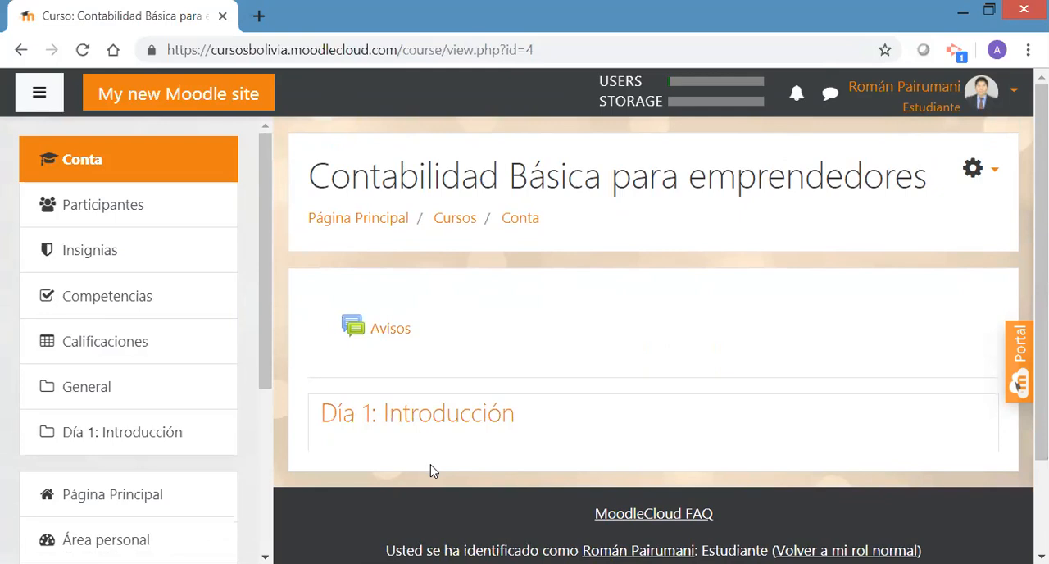
# Return to the normal role and turn editing on for the course
pyautogui.click(1015, 96)
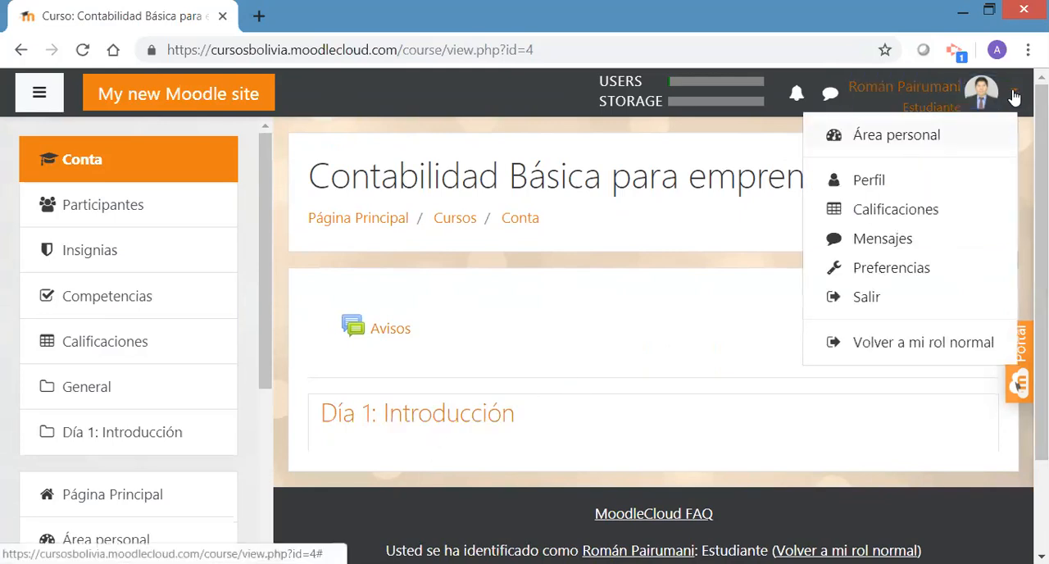
pyautogui.click(893, 345)
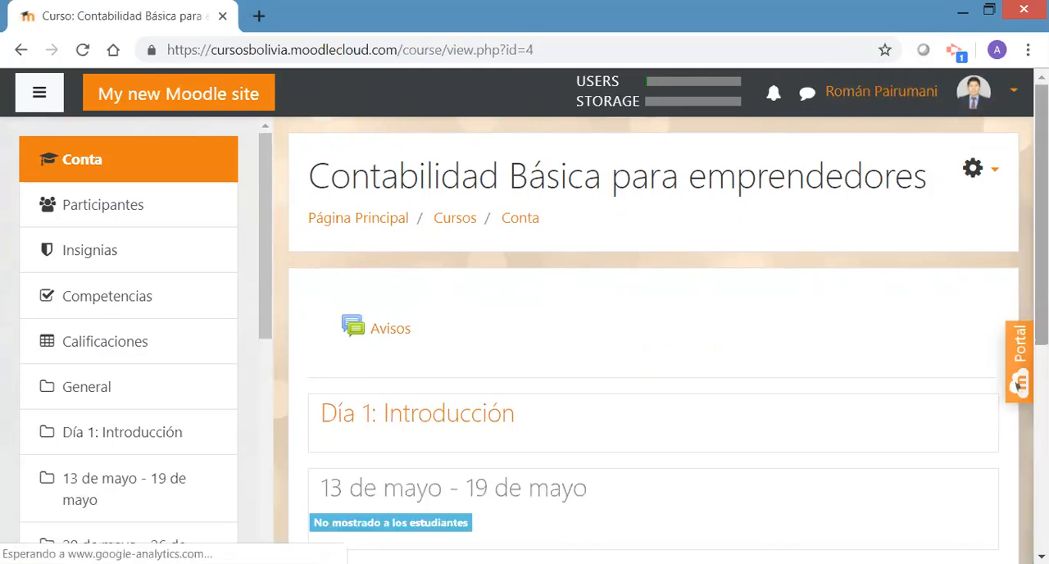
pyautogui.scroll(-2, 1017, 385)
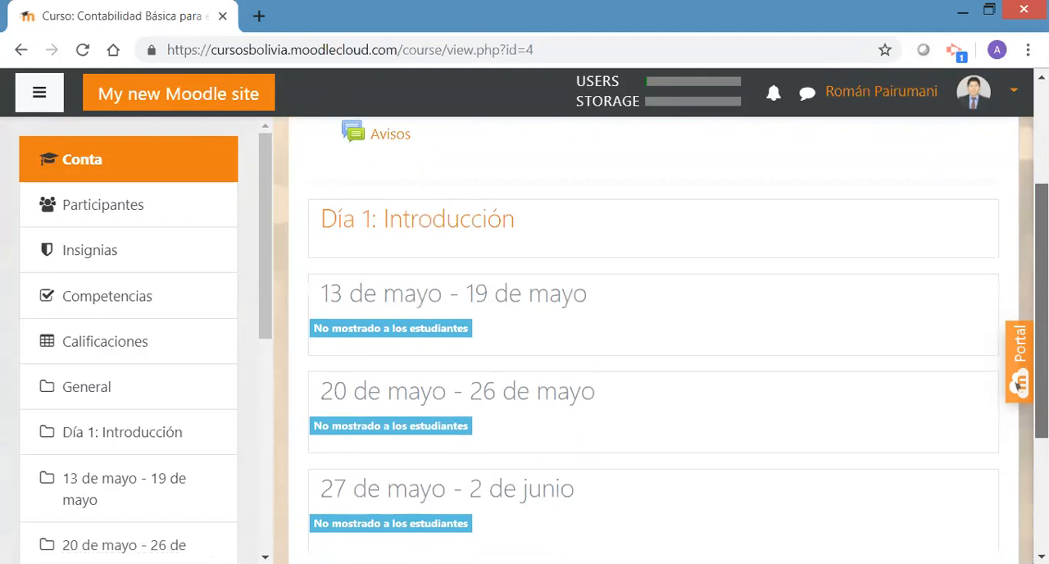
pyautogui.scroll(2, 1017, 385)
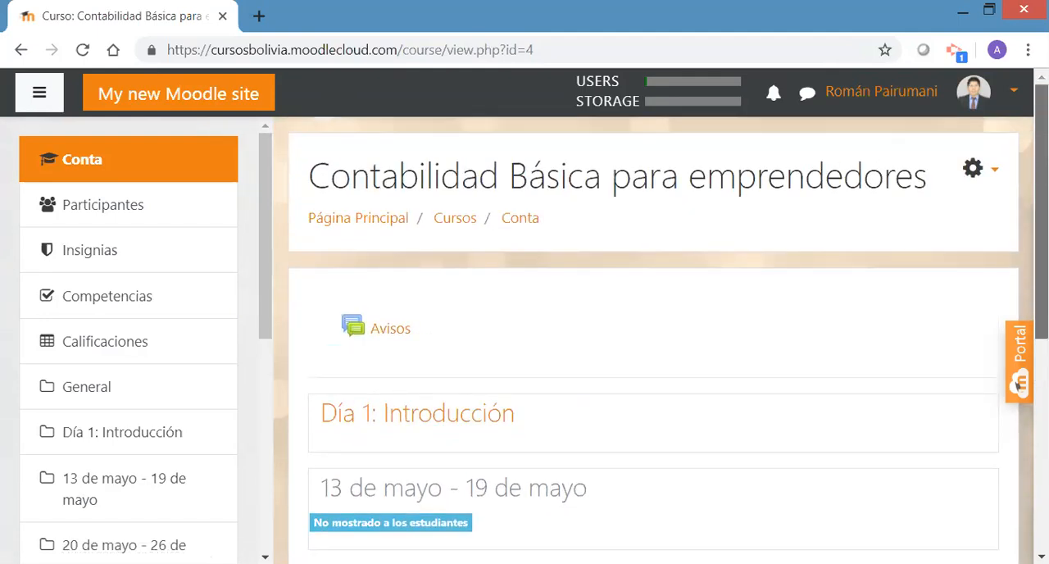
pyautogui.click(997, 181)
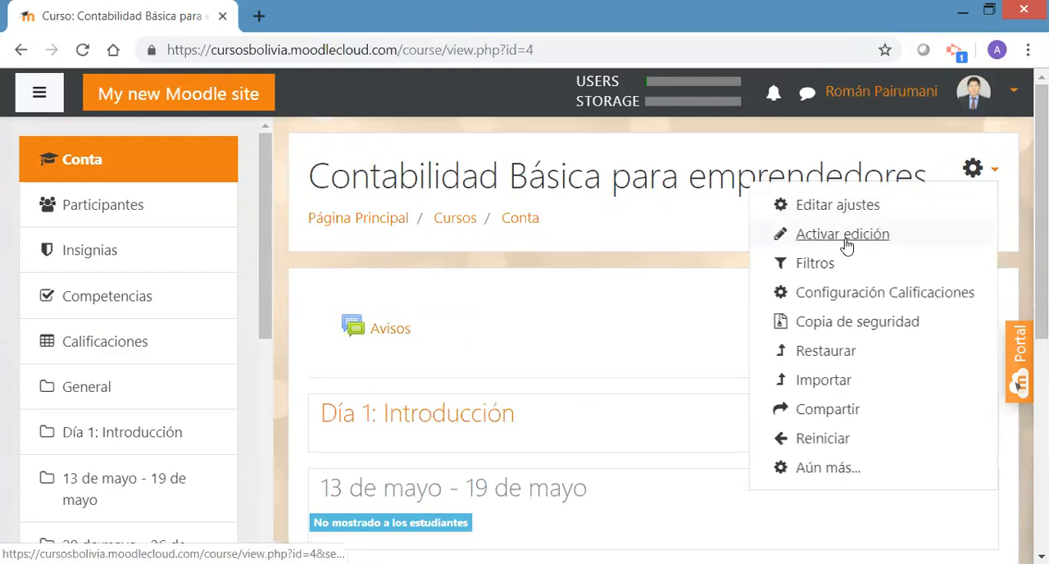
pyautogui.click(843, 235)
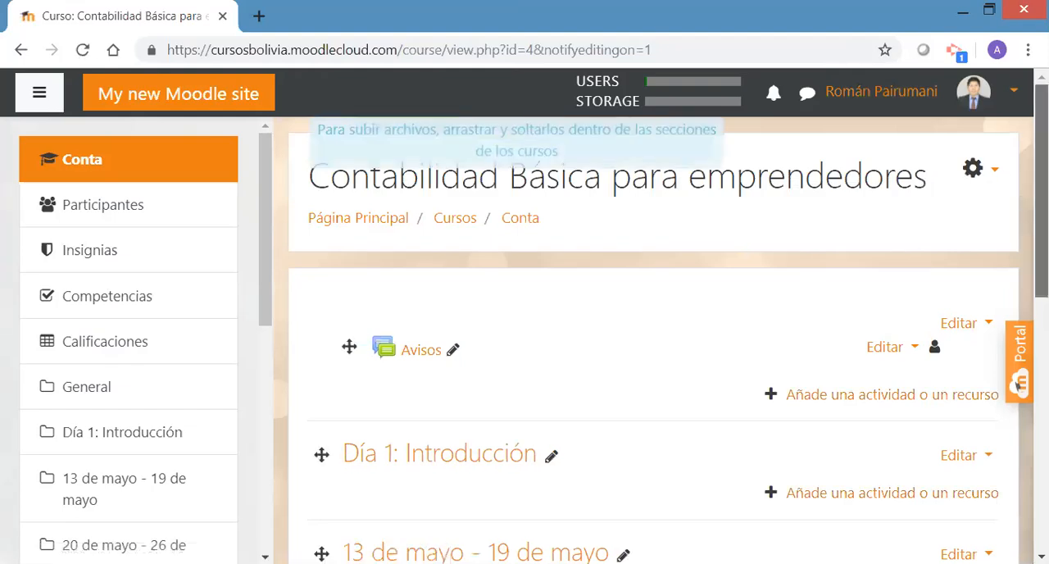
# Add a Chat activity to the section Día 1: Introducción
pyautogui.scroll(-3, 1019, 384)
pyautogui.scroll(-1, 1019, 383)
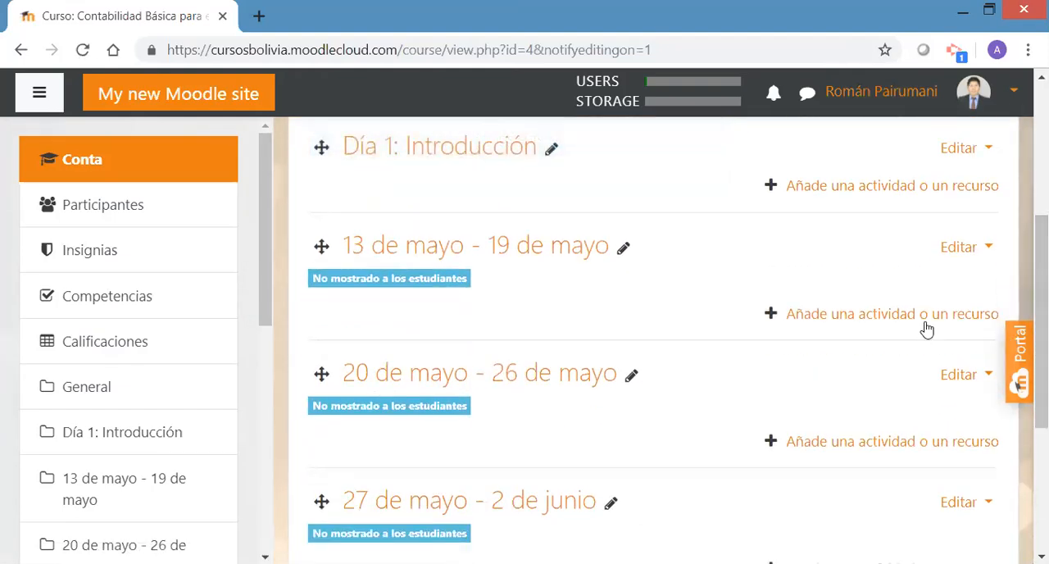
pyautogui.scroll(1, 1041, 328)
pyautogui.moveTo(1041, 291); pyautogui.dragTo(1041, 277)
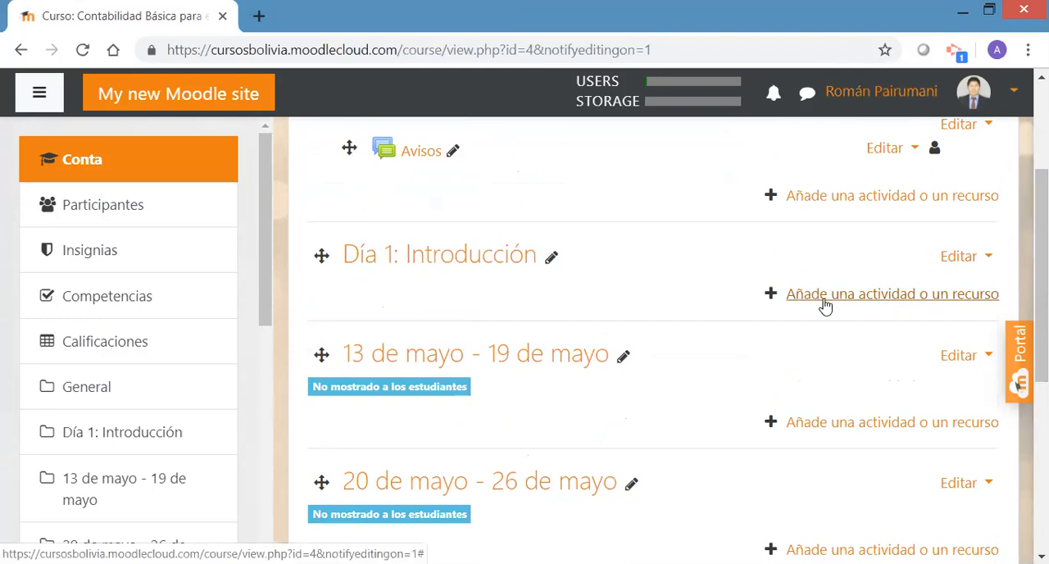
pyautogui.click(941, 296)
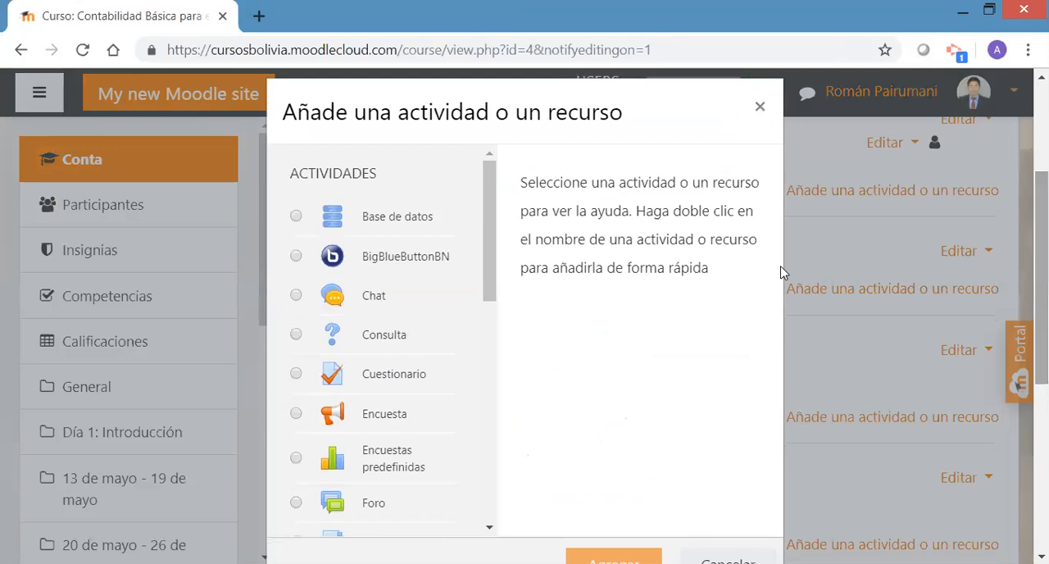
pyautogui.moveTo(490, 279)
pyautogui.mouseDown()
pyautogui.moveTo(490, 240)
pyautogui.moveTo(479, 466)
pyautogui.moveTo(494, 265)
pyautogui.mouseUp()
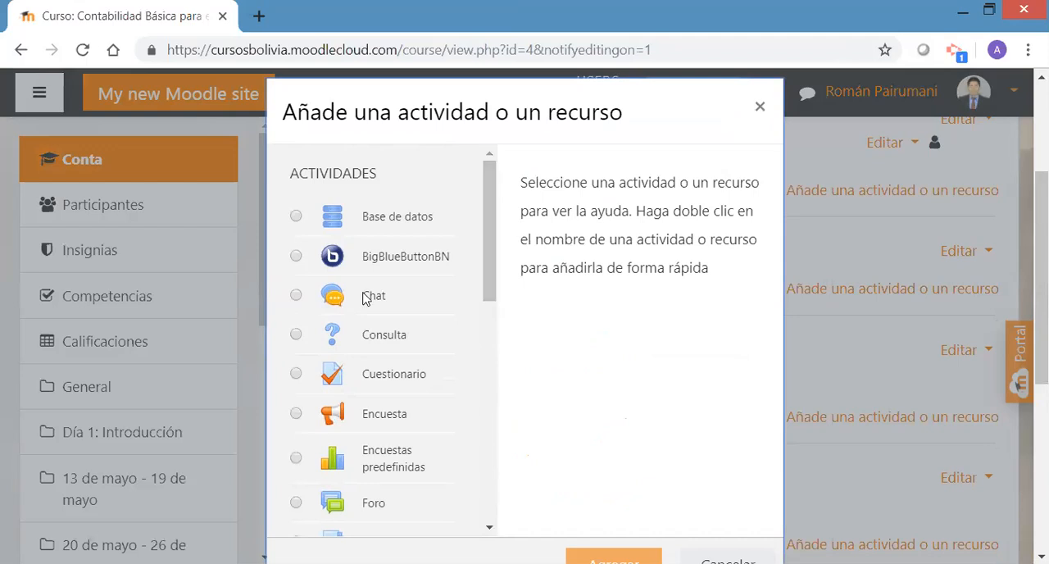
pyautogui.click(296, 297)
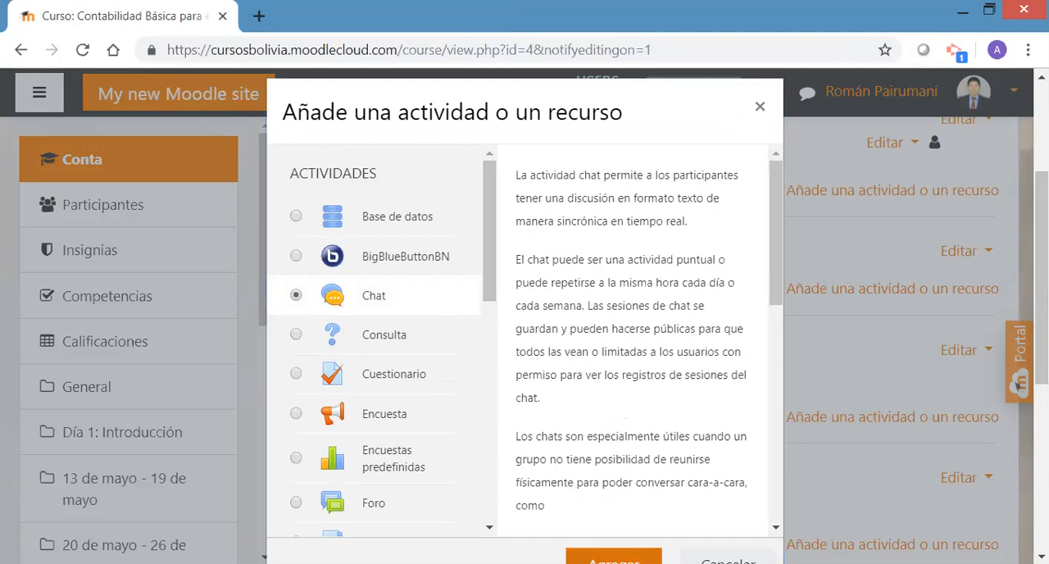
pyautogui.click(613, 558)
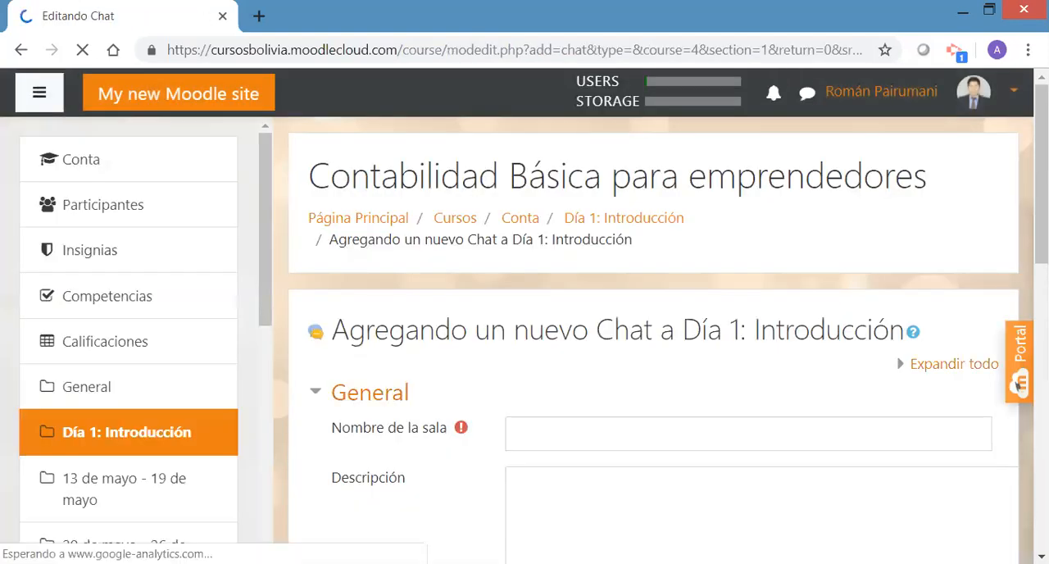
# Name the chat room "Presentación personal"
pyautogui.scroll(-3, 656, 328)
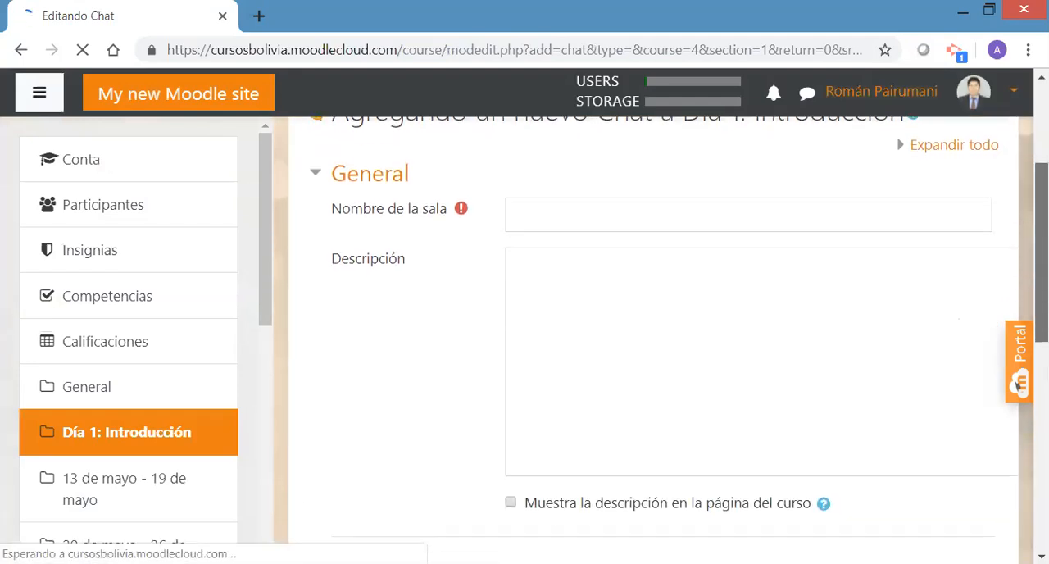
pyautogui.click(575, 213)
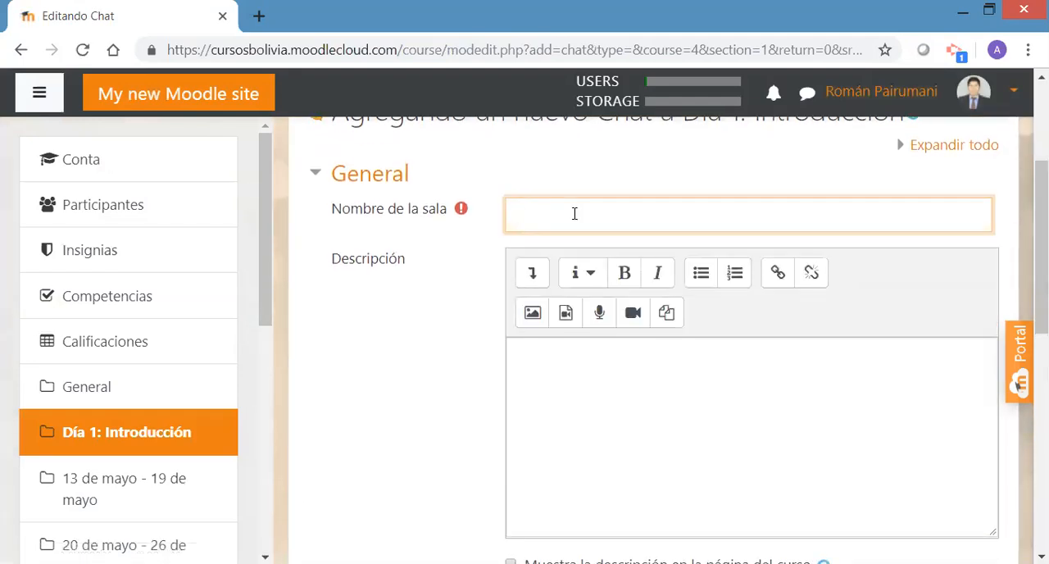
pyautogui.write('Presentación personal')
# Write the chat description "En este espacio deben presentarse de forma personal."
pyautogui.click(559, 364)
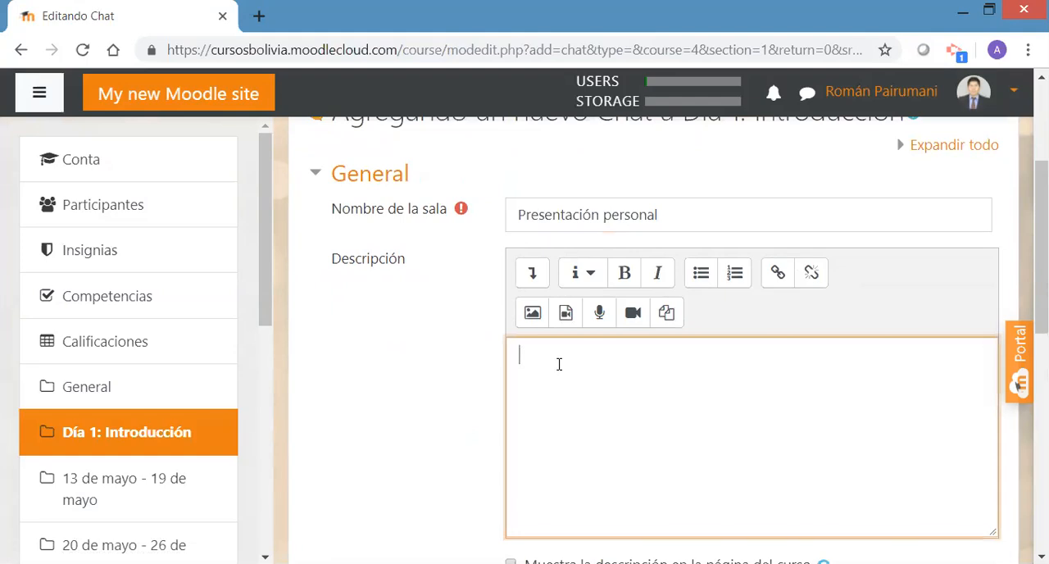
pyautogui.write('En este espccio deben presentar')
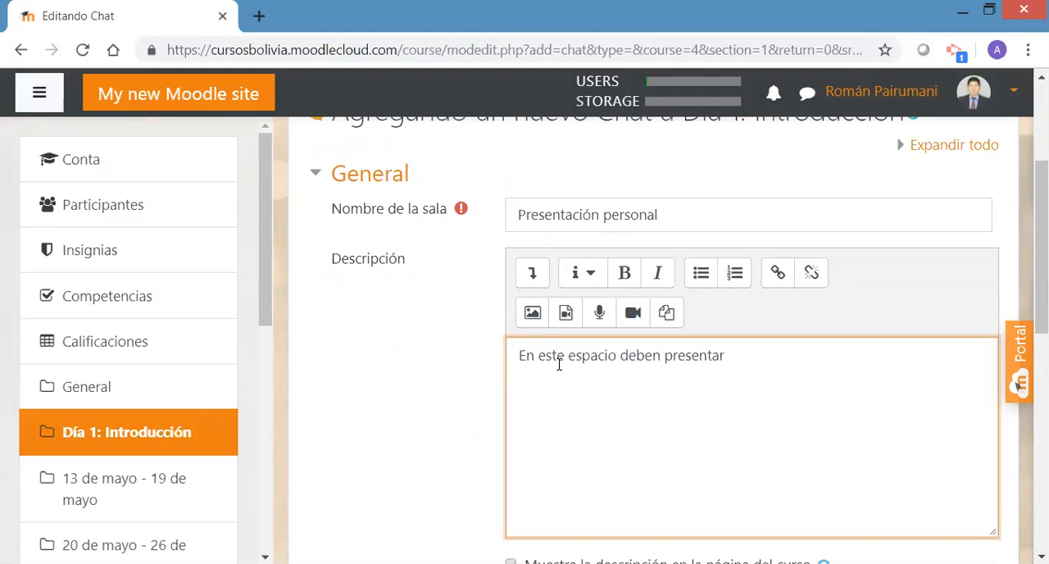
pyautogui.write('se de')
pyautogui.write(' forma')
pyautogui.write(' peronal.')
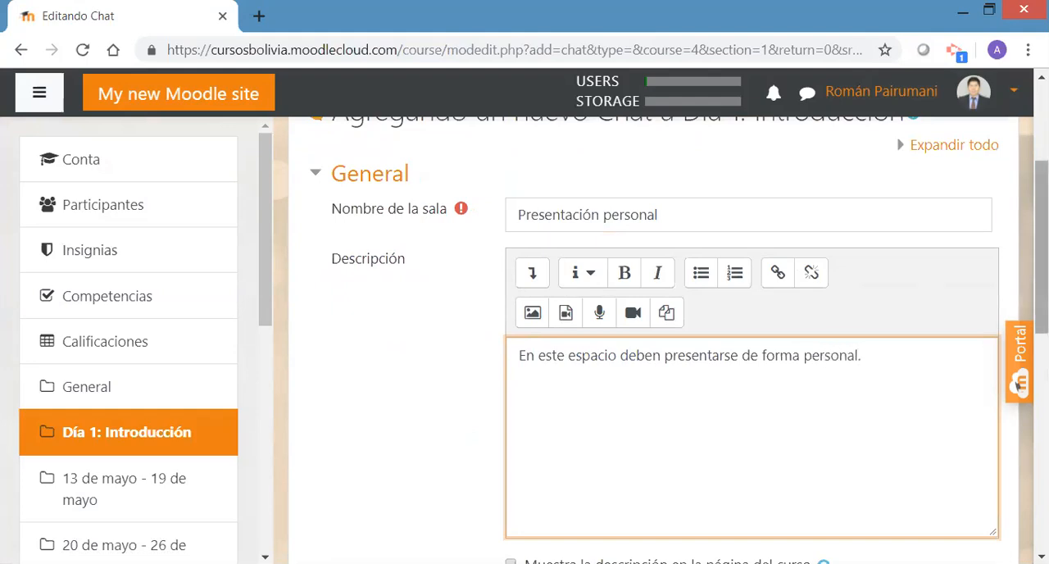
# Show the chat description on the course page, then save the activity and display it
pyautogui.moveTo(1041, 245); pyautogui.dragTo(1041, 297)
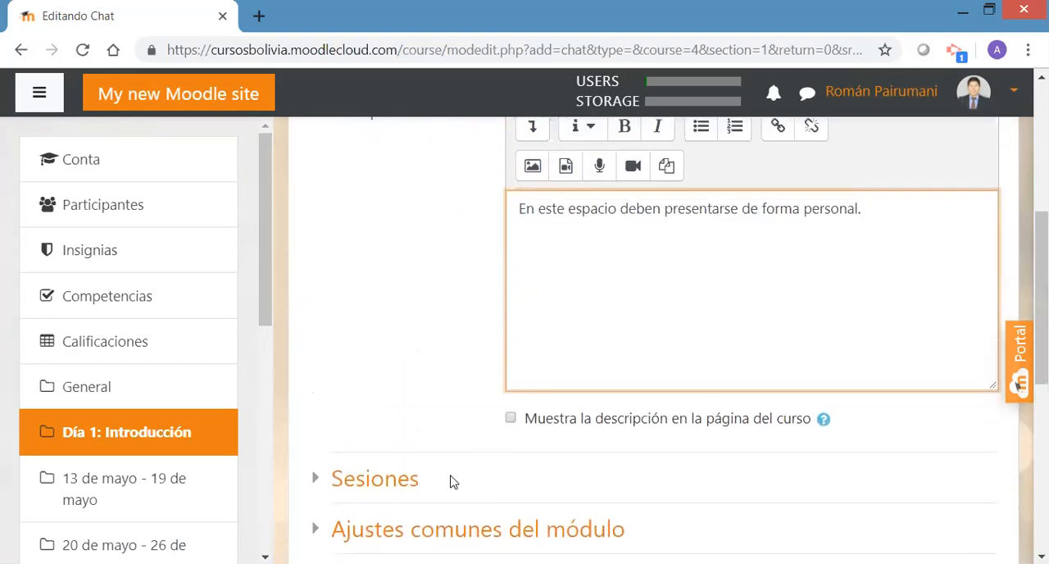
pyautogui.click(510, 419)
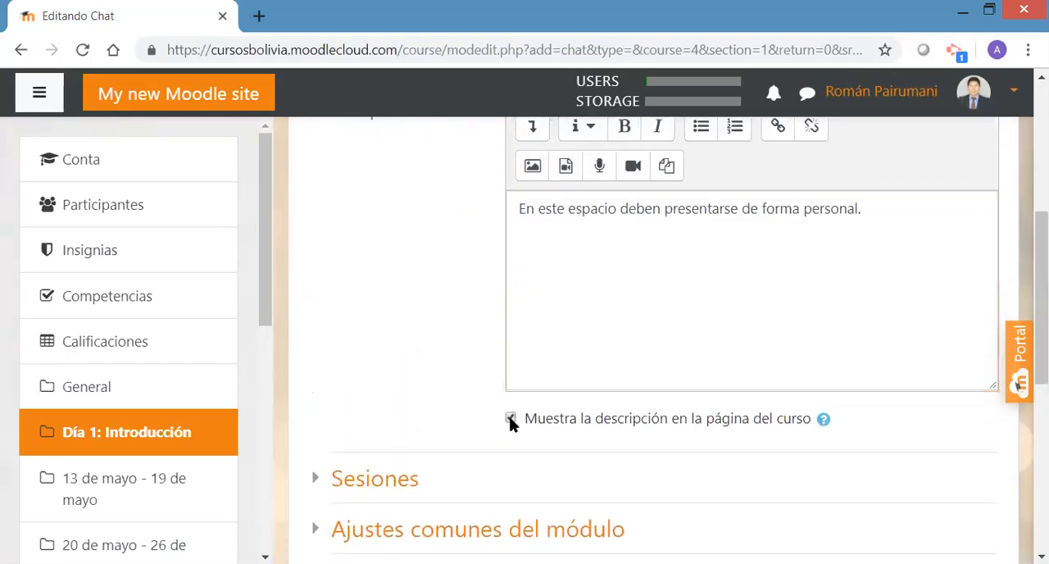
pyautogui.moveTo(1041, 328); pyautogui.dragTo(1041, 358)
pyautogui.scroll(-2, 1019, 384)
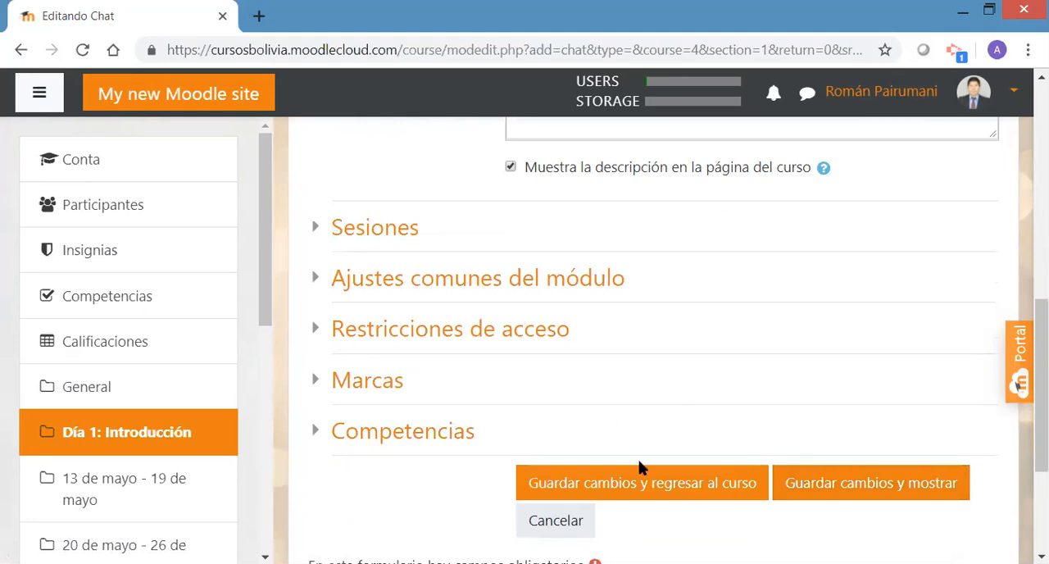
pyautogui.click(812, 491)
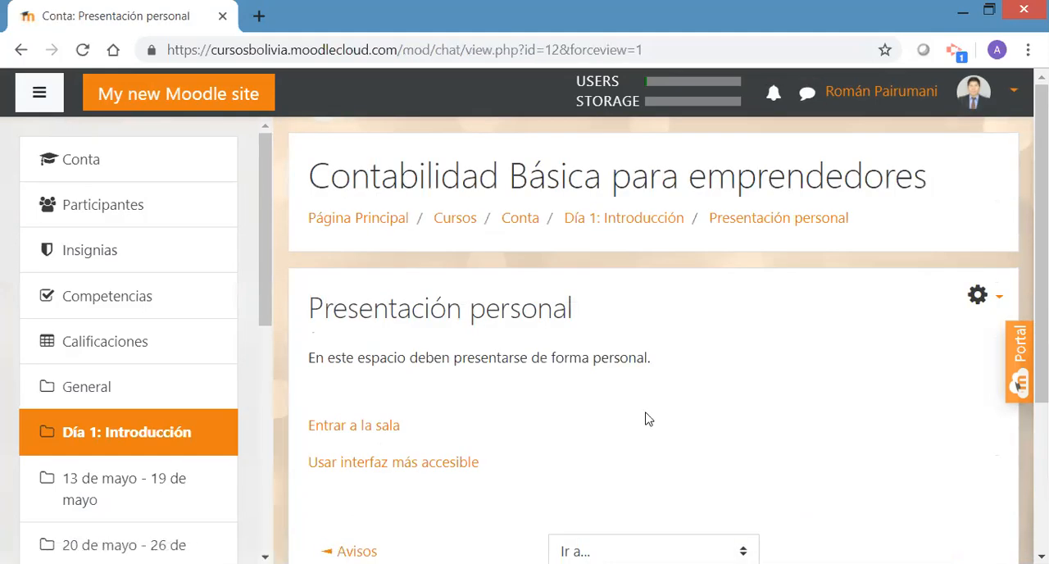
# Enter the Presentación personal chat room and return to the activity page
pyautogui.moveTo(1041, 287); pyautogui.dragTo(1042, 354)
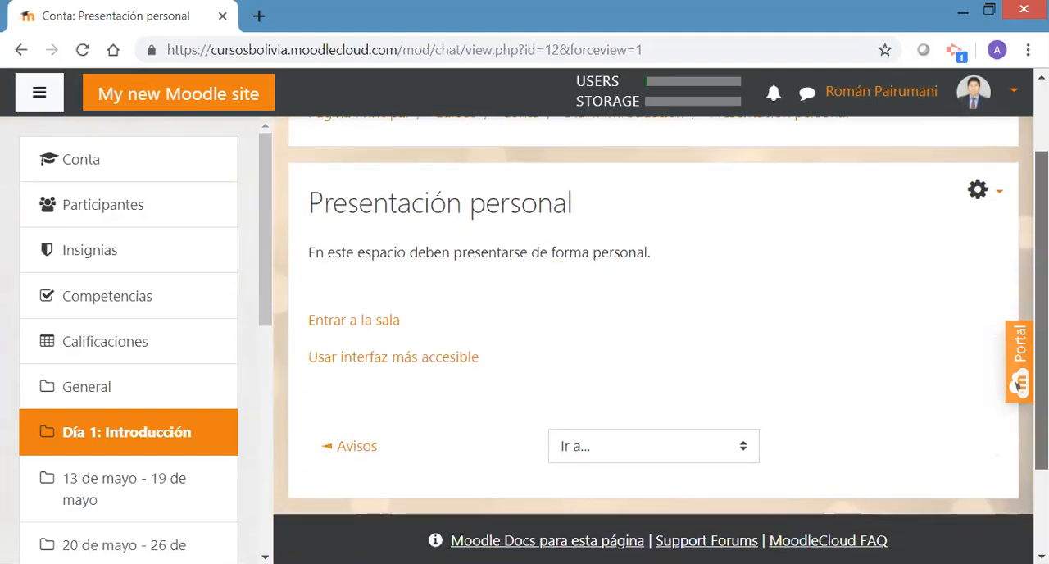
pyautogui.click(369, 326)
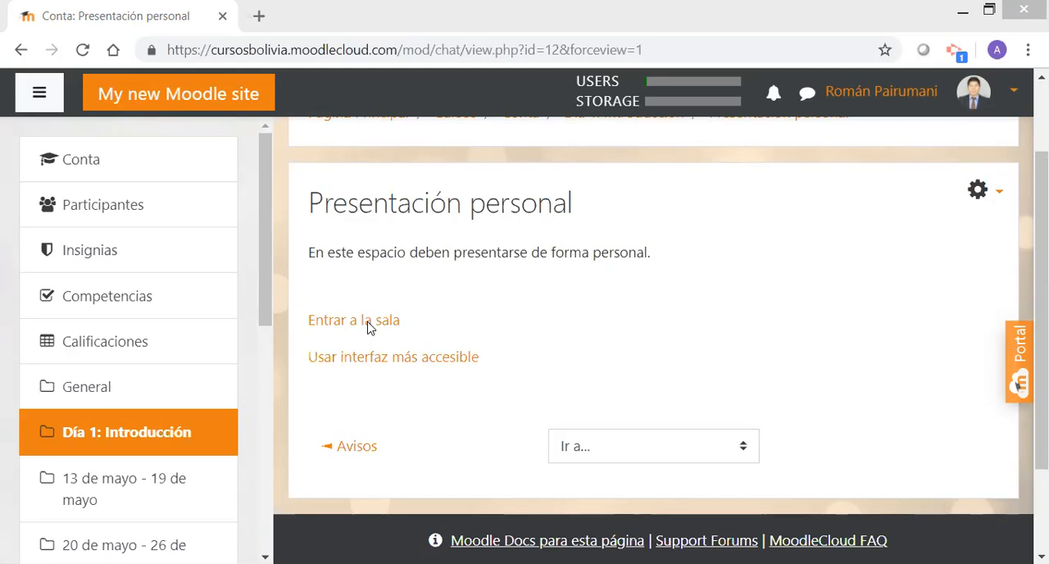
pyautogui.click(664, 5)
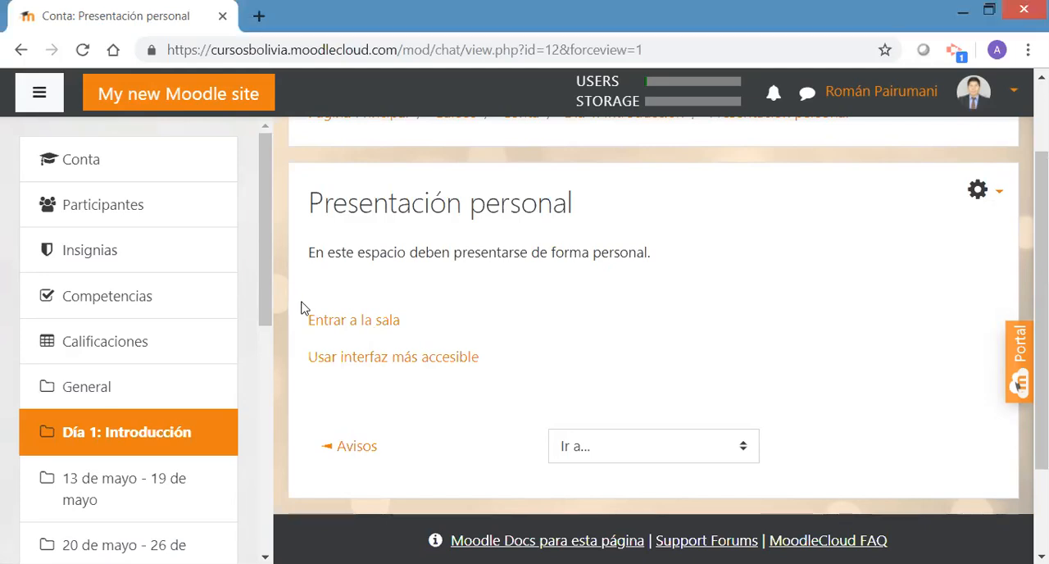
# Open the section Día 1: Introducción and review how the chat activity is listed there
pyautogui.click(115, 432)
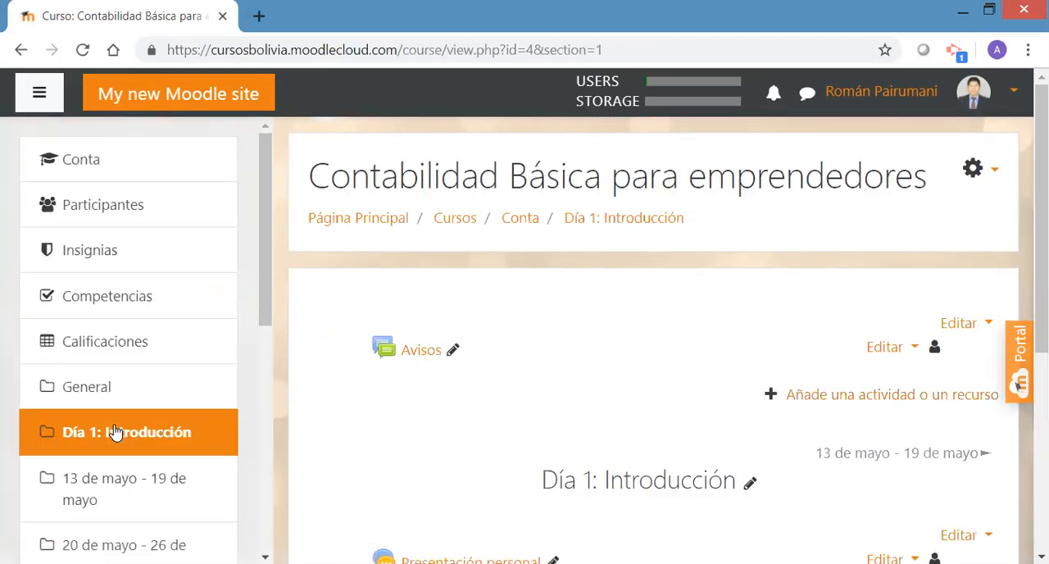
pyautogui.scroll(-2, 1038, 213)
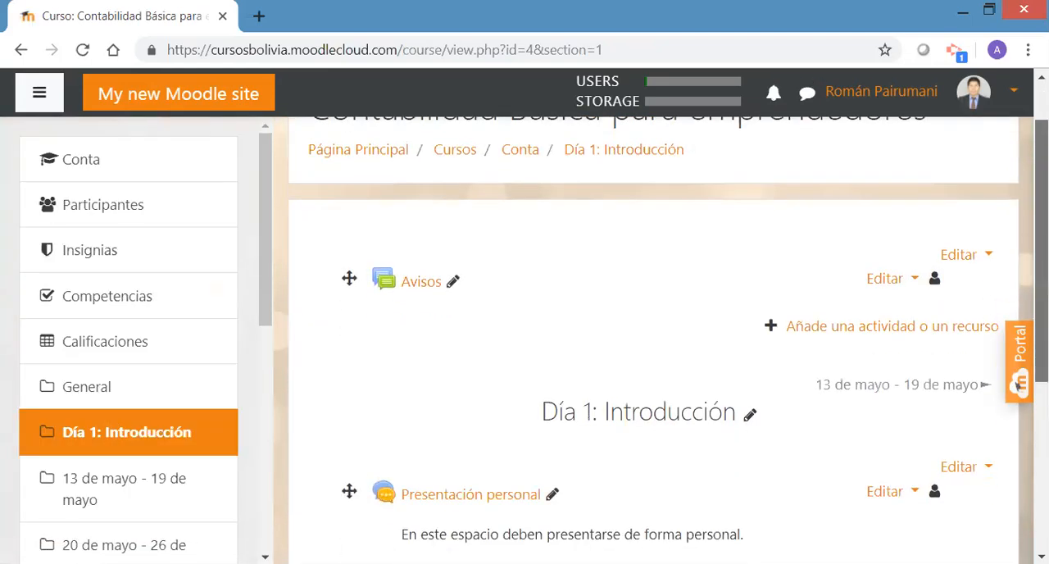
pyautogui.scroll(-1, 1038, 246)
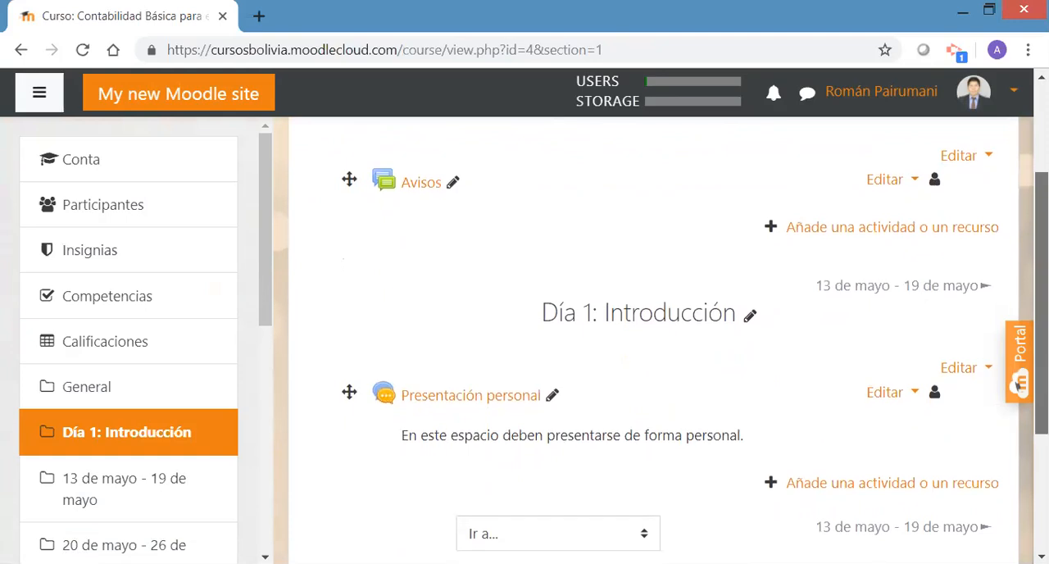
pyautogui.scroll(-1, 656, 345)
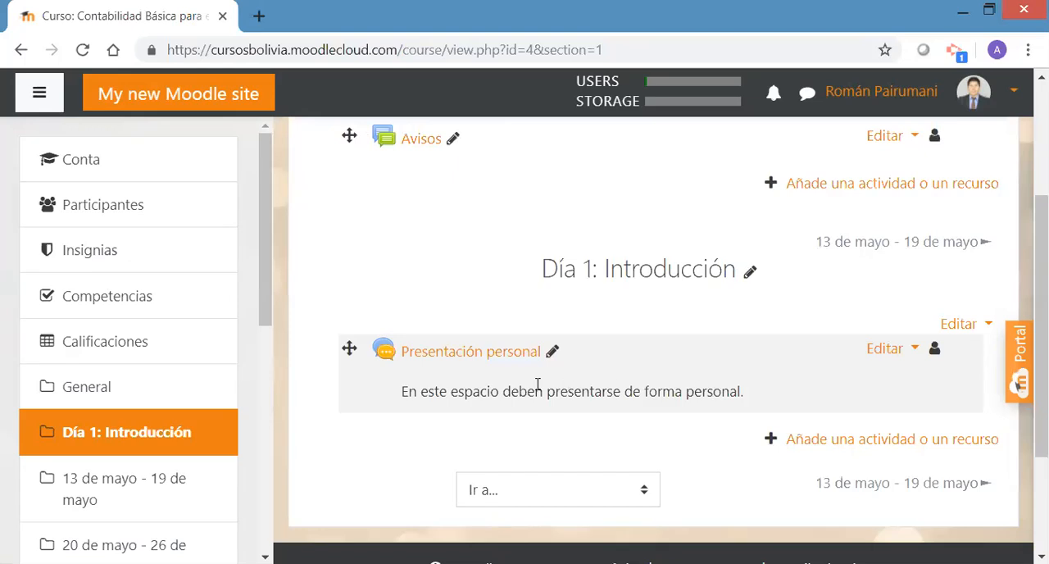
# Edit the Presentación personal chat so its description is hidden on the course page, and save back to the course
pyautogui.click(910, 350)
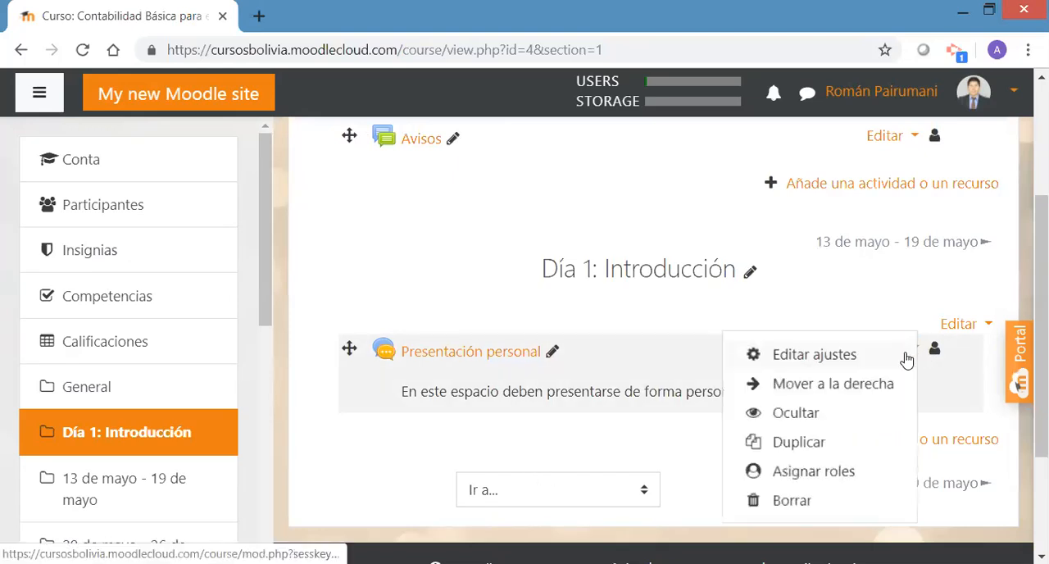
pyautogui.click(822, 357)
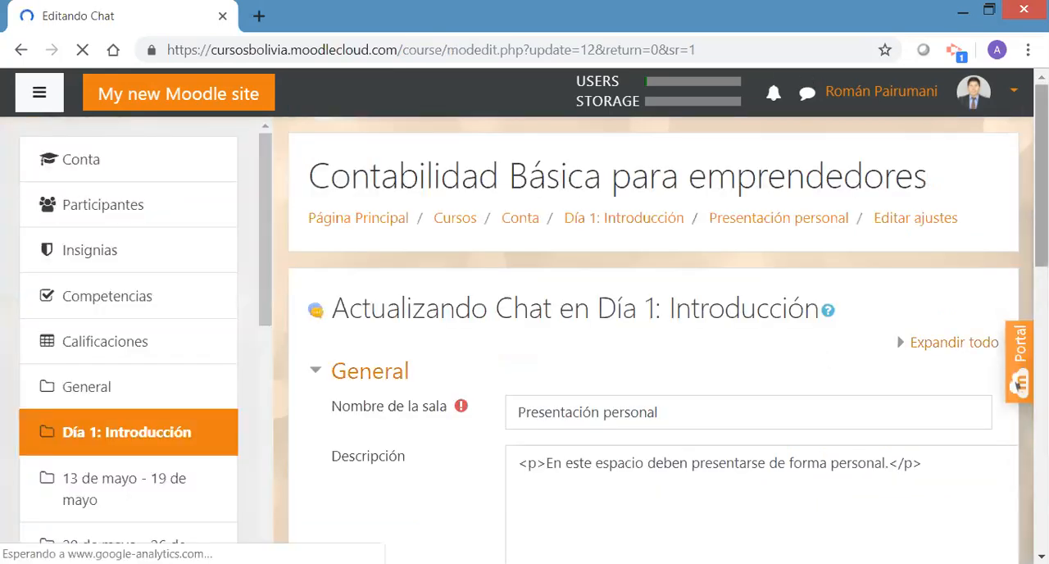
pyautogui.scroll(-4, 555, 452)
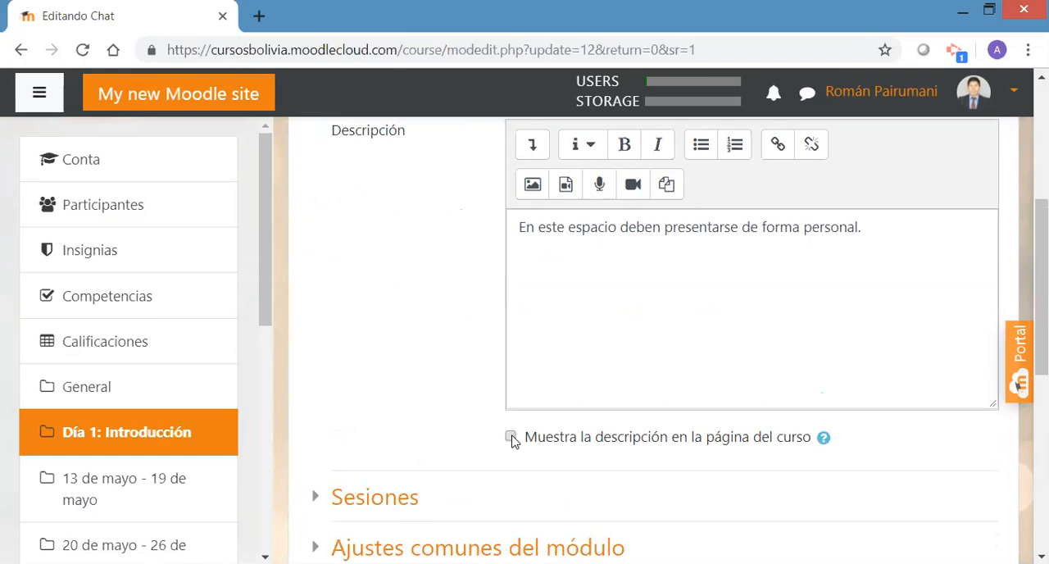
pyautogui.scroll(-6, 893, 285)
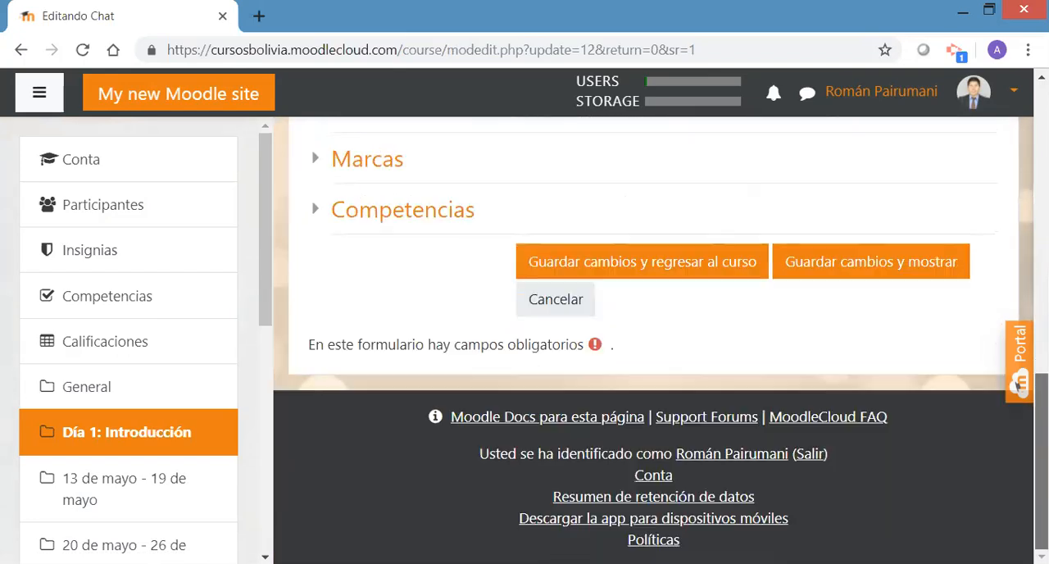
pyautogui.click(687, 256)
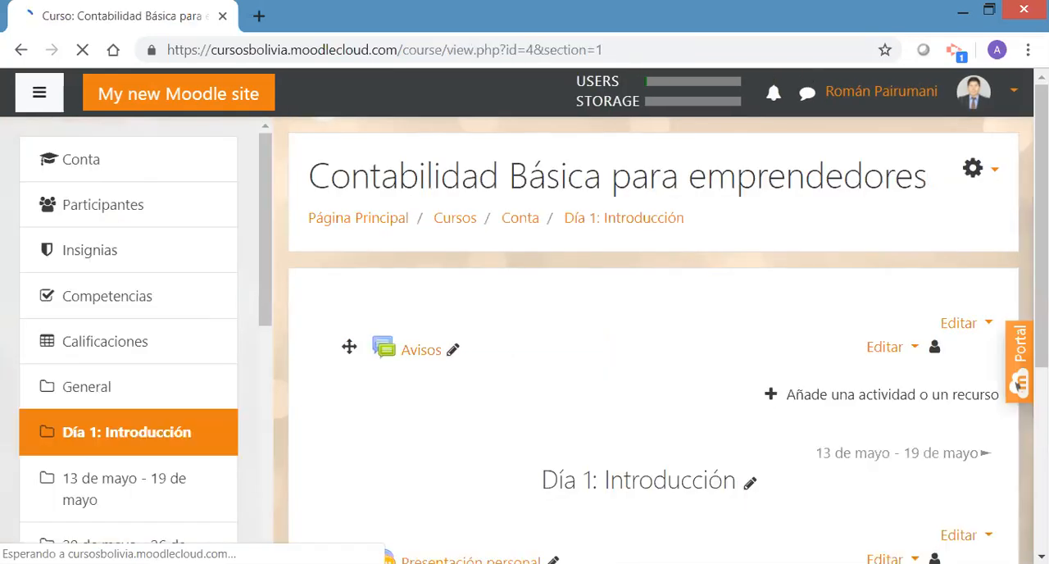
pyautogui.scroll(-2, 1017, 383)
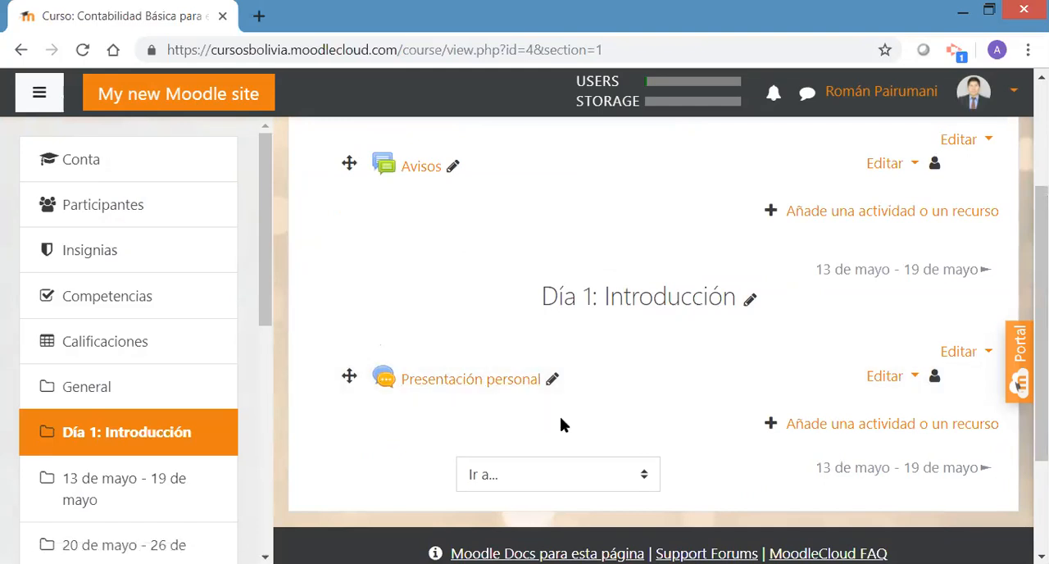
# Open the site administration and look through the Apariencia and Temas settings it offers
pyautogui.moveTo(1041, 315); pyautogui.dragTo(1041, 214)
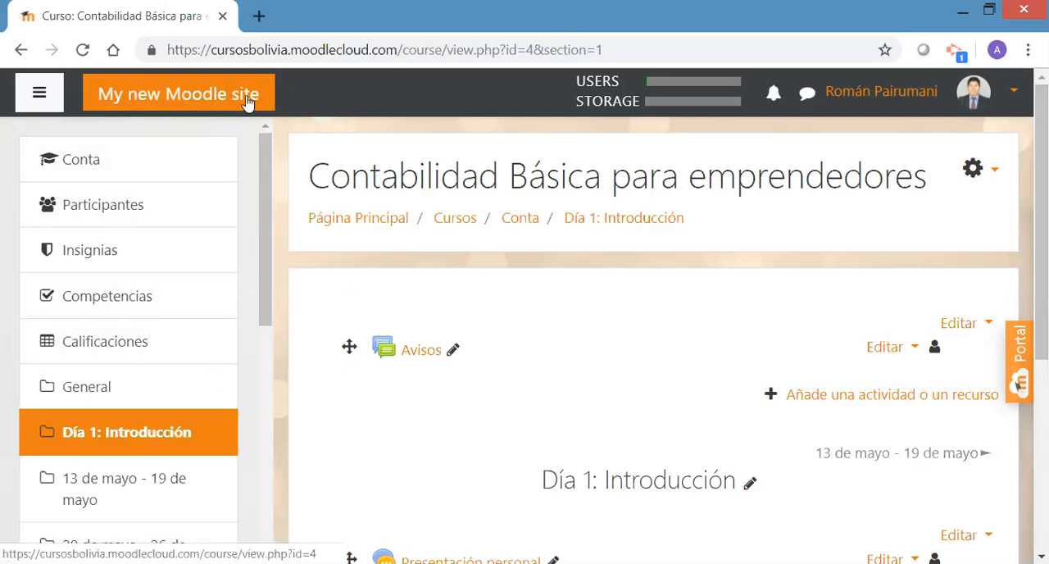
pyautogui.moveTo(271, 281); pyautogui.dragTo(258, 492)
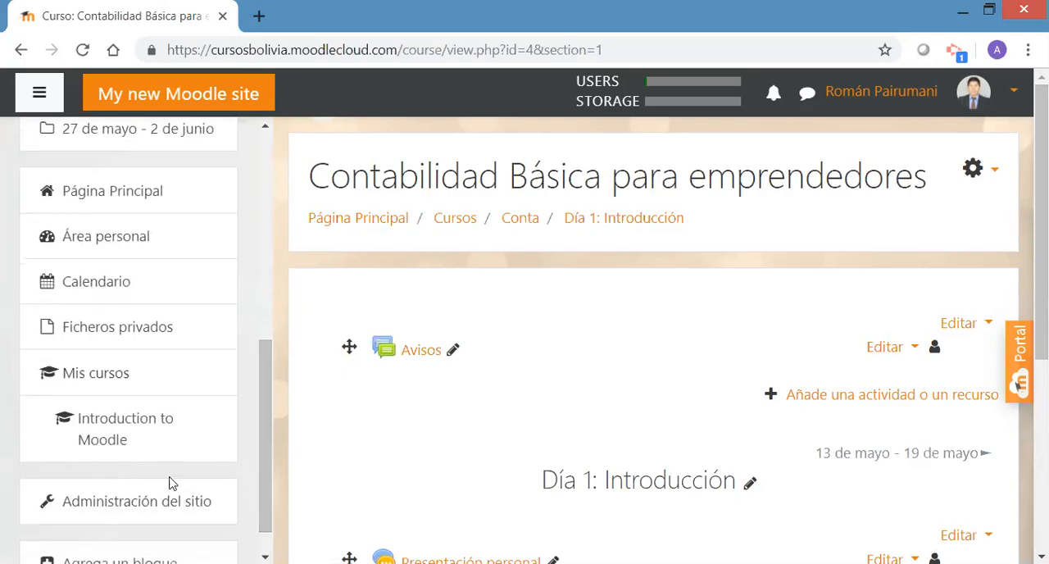
pyautogui.click(141, 501)
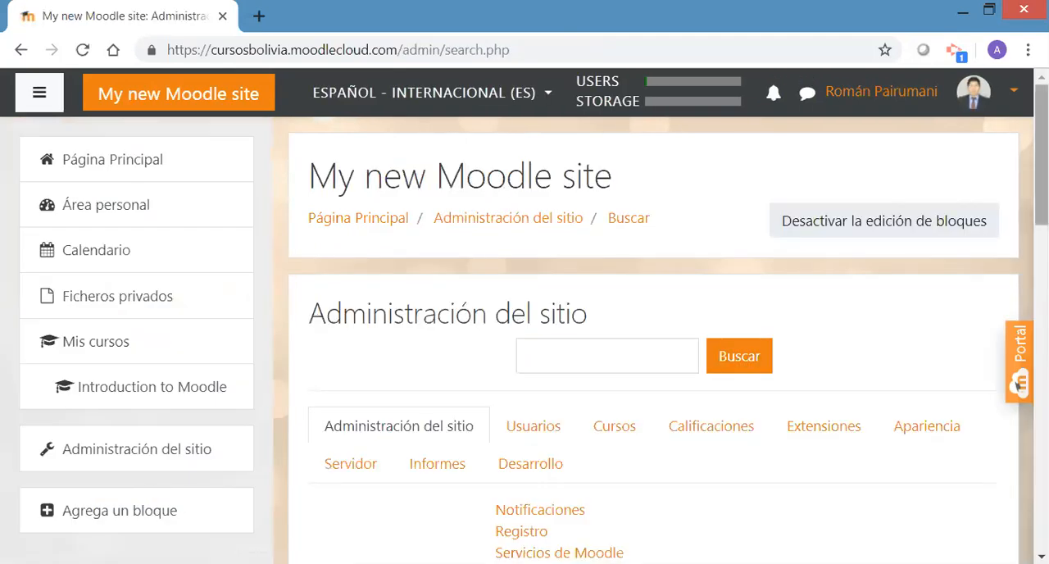
pyautogui.scroll(-1, 1019, 383)
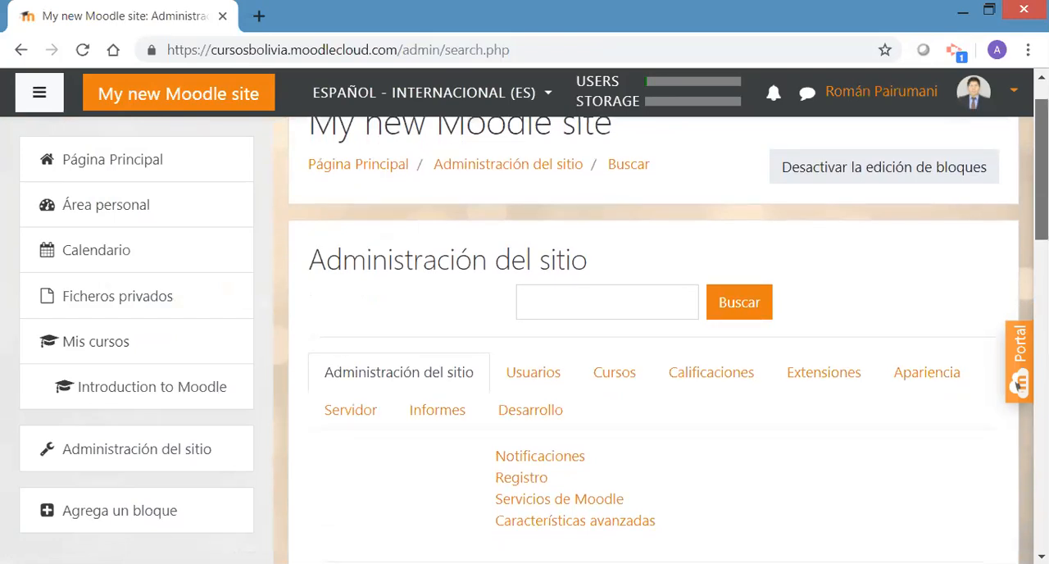
pyautogui.scroll(-2, 1017, 383)
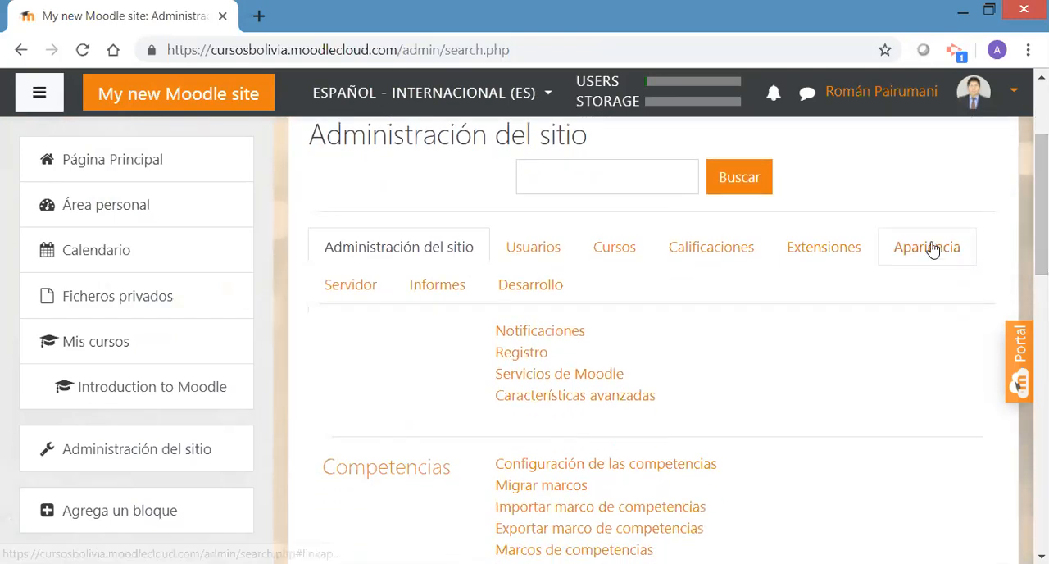
pyautogui.click(931, 247)
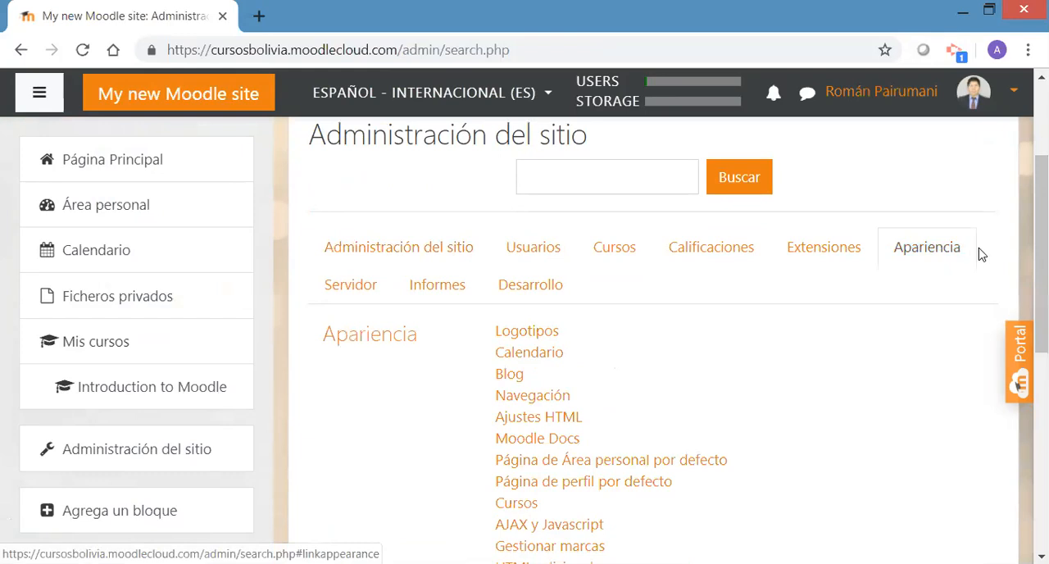
pyautogui.scroll(-2, 1041, 328)
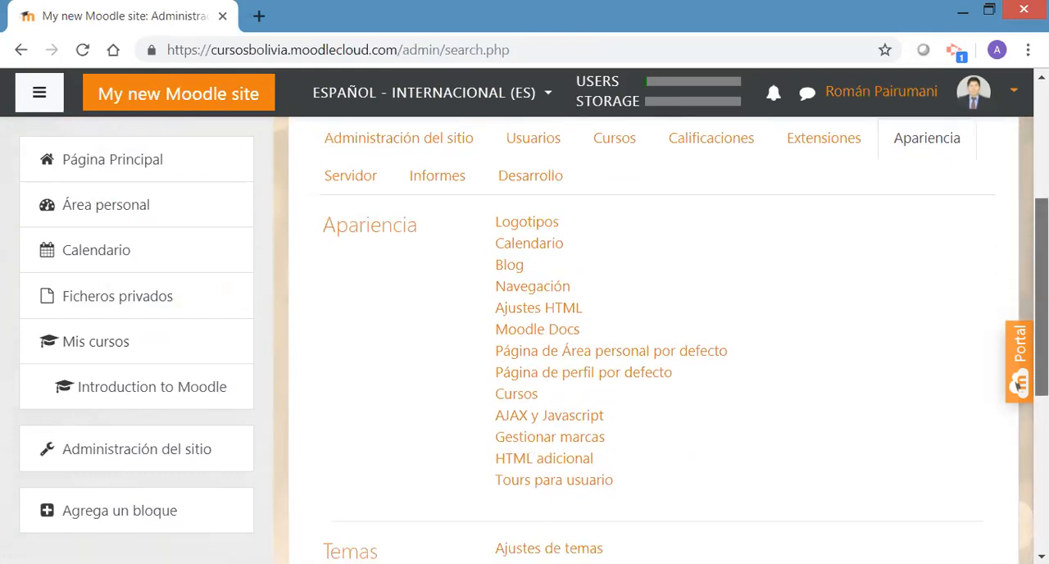
pyautogui.scroll(-4, 656, 341)
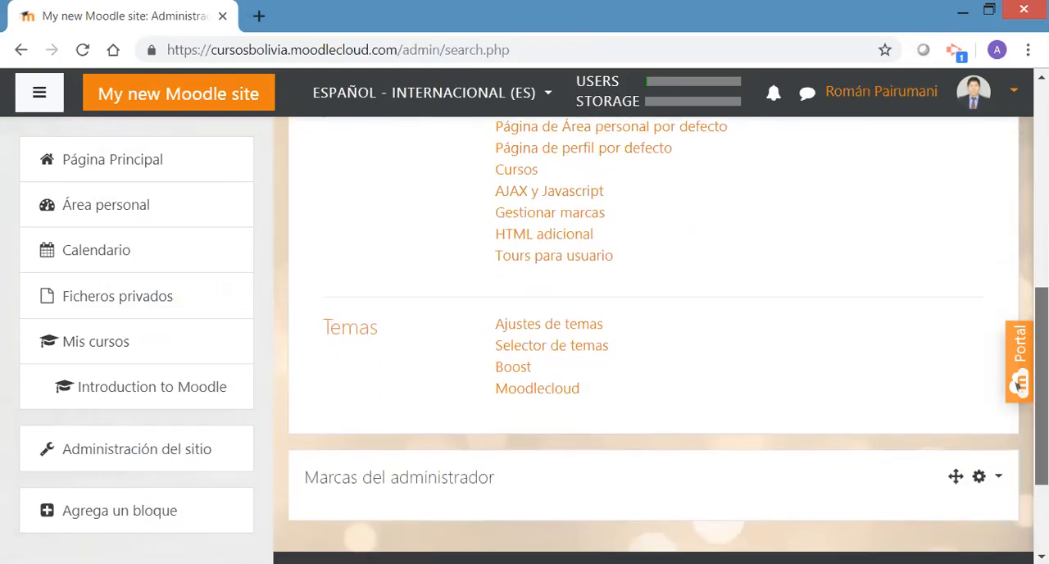
pyautogui.scroll(3, 655, 340)
pyautogui.scroll(1, 613, 304)
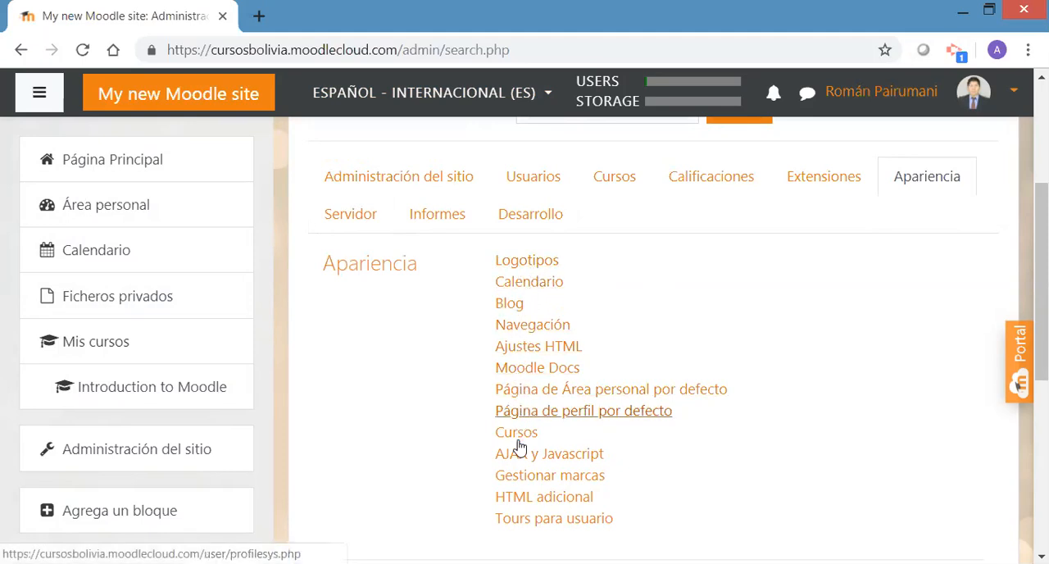
# Open Ajustes de temas and review the theme permissions, custom menu items, user menu items and device detection options
pyautogui.moveTo(1041, 295); pyautogui.dragTo(1042, 372)
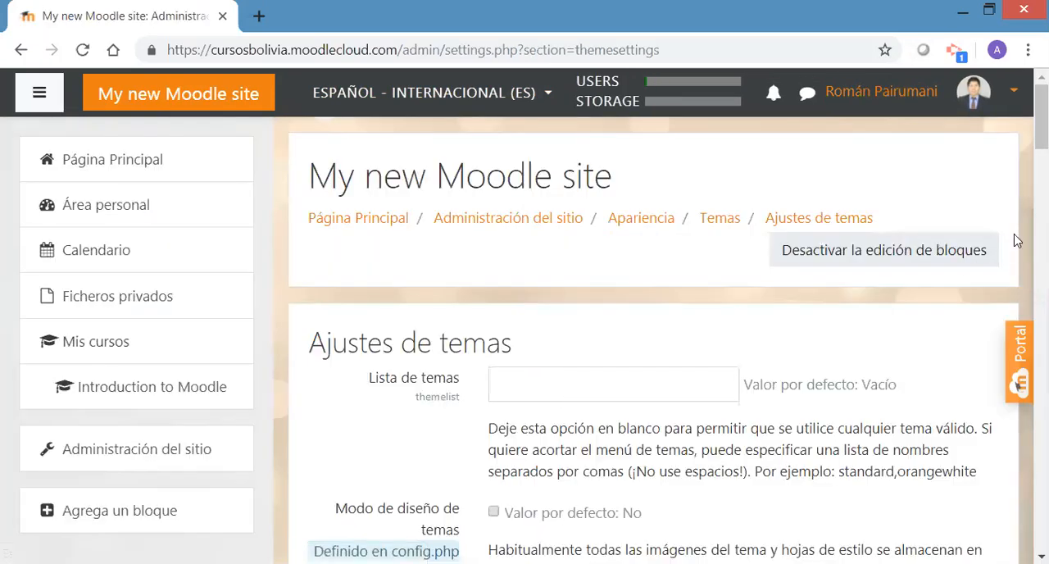
pyautogui.scroll(-3, 653, 340)
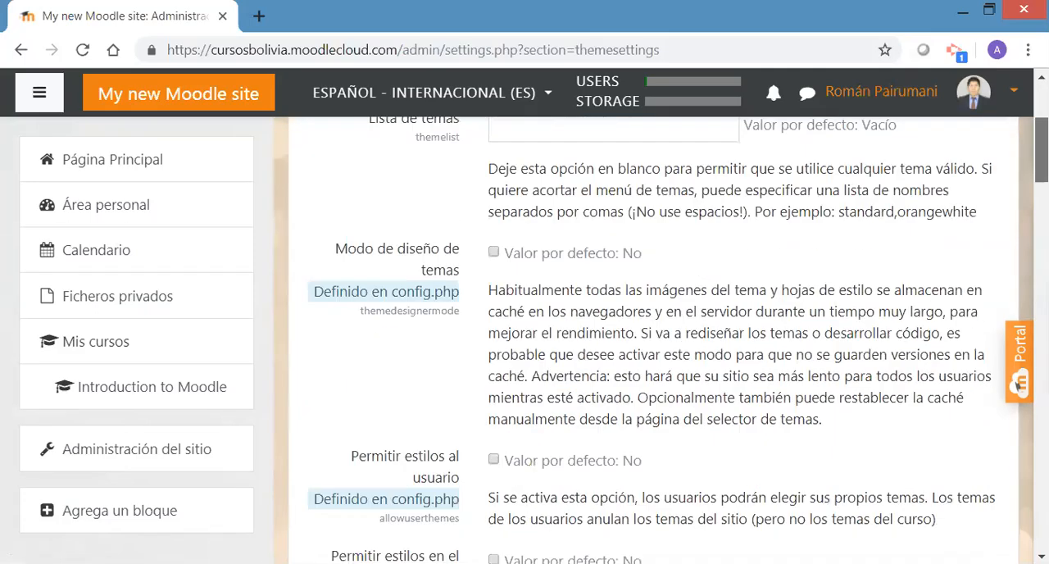
pyautogui.scroll(-5, 653, 340)
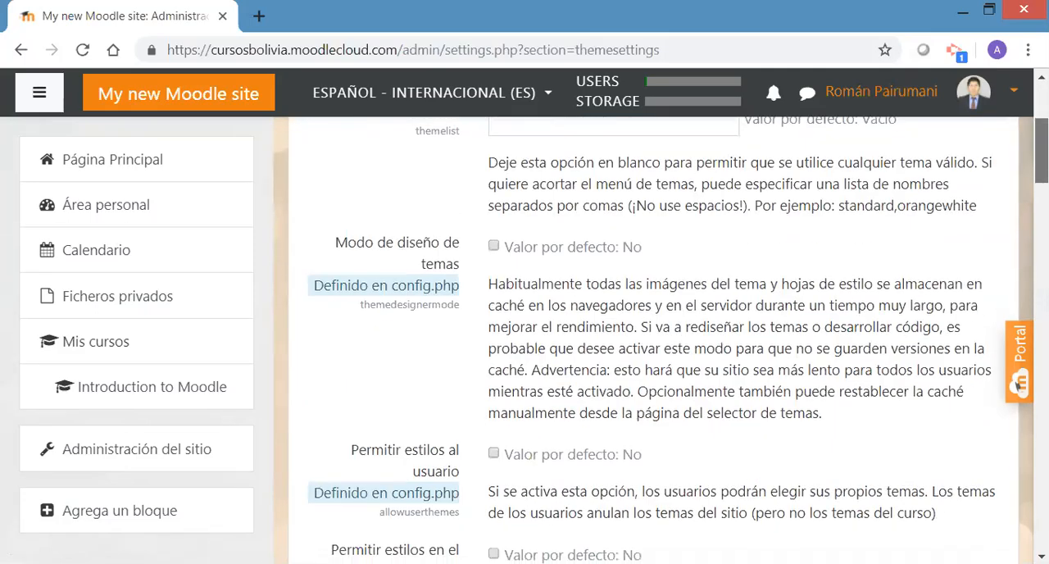
pyautogui.scroll(-6, 653, 340)
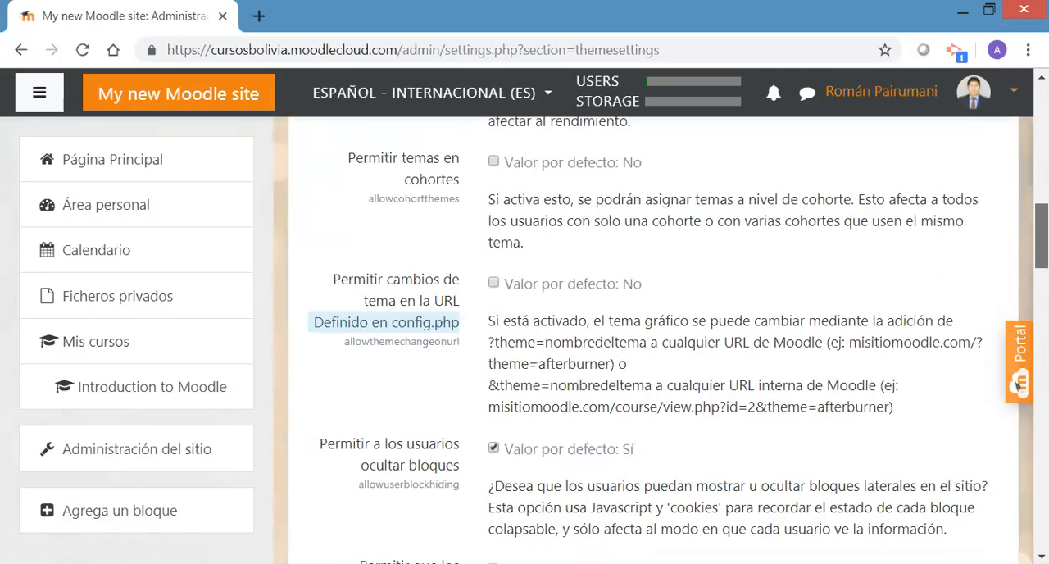
pyautogui.scroll(-1, 653, 340)
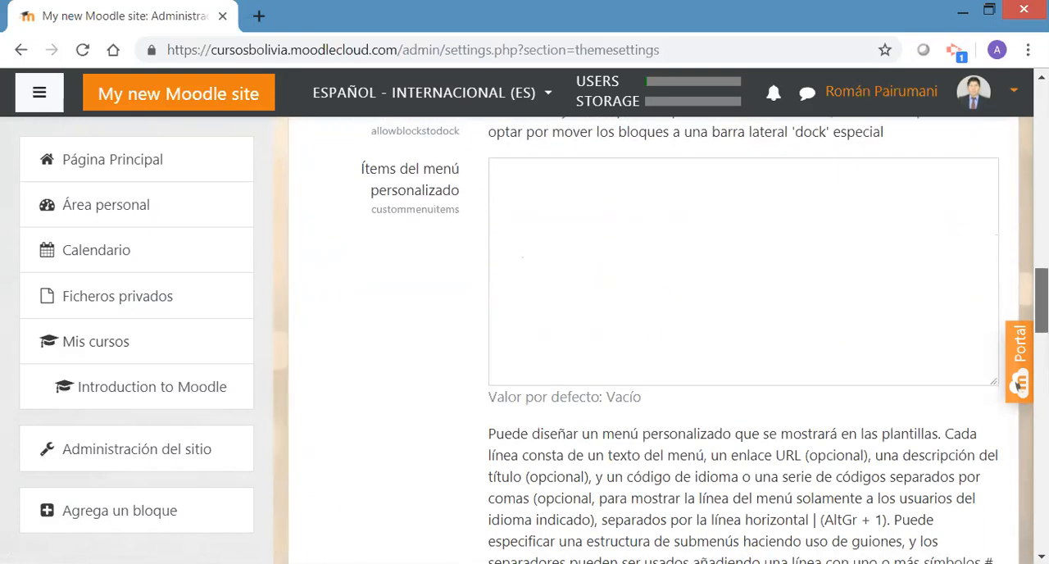
pyautogui.scroll(-5, 654, 340)
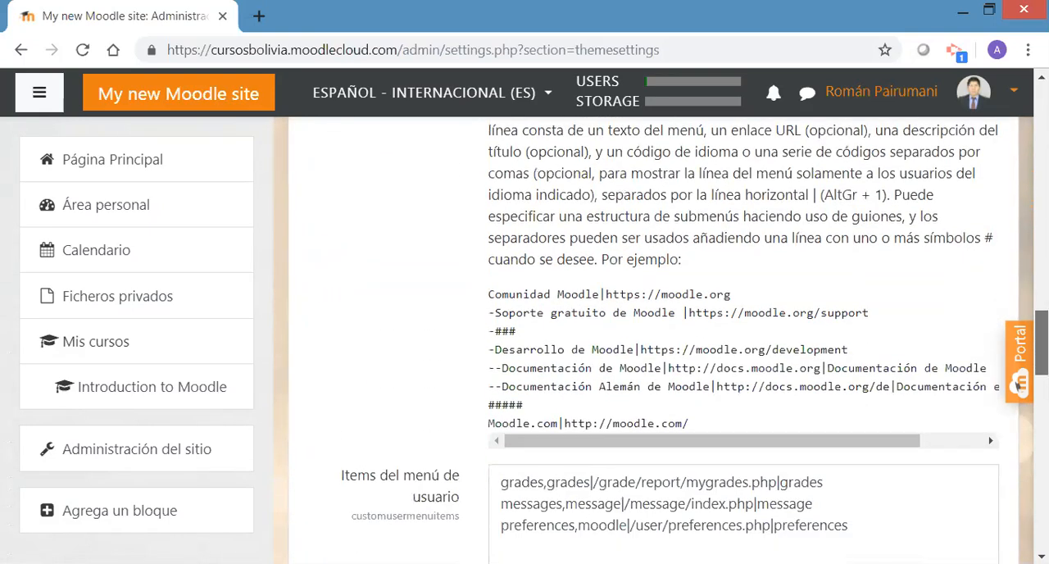
pyautogui.scroll(-3, 1019, 383)
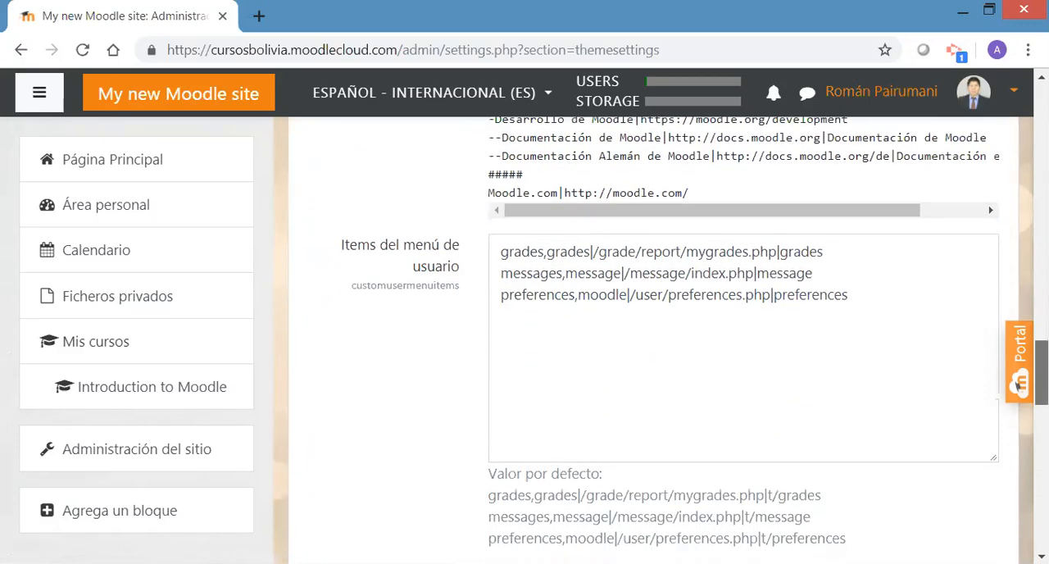
pyautogui.scroll(-5, 1021, 429)
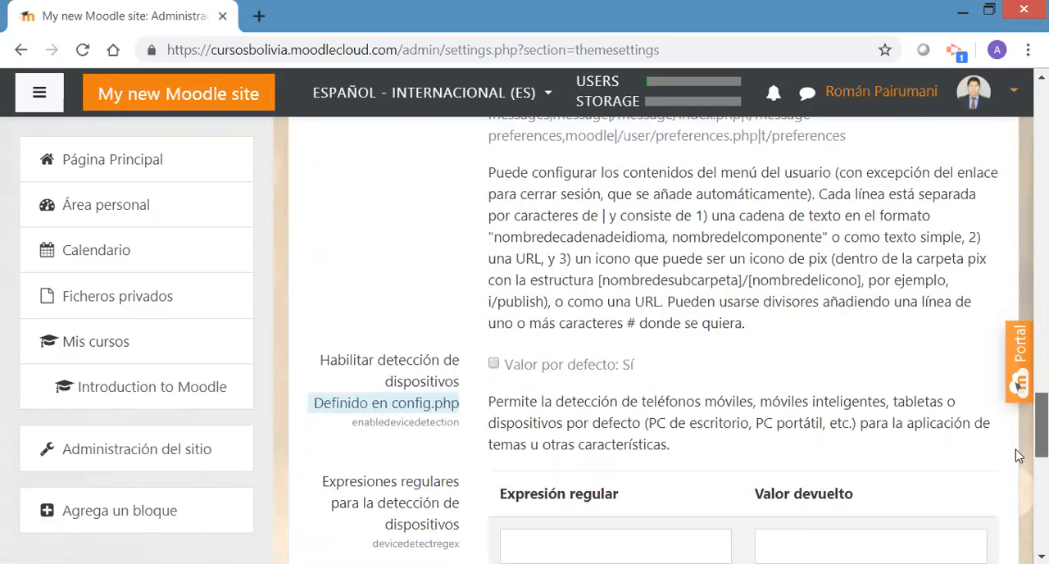
pyautogui.scroll(-4, 1016, 480)
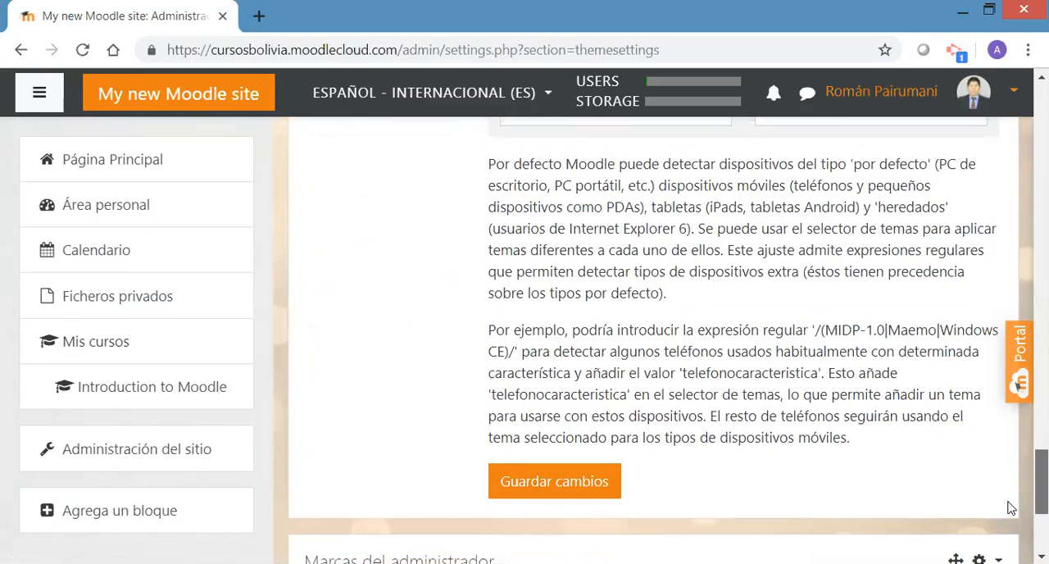
pyautogui.scroll(6, 1020, 453)
pyautogui.scroll(12, 1019, 384)
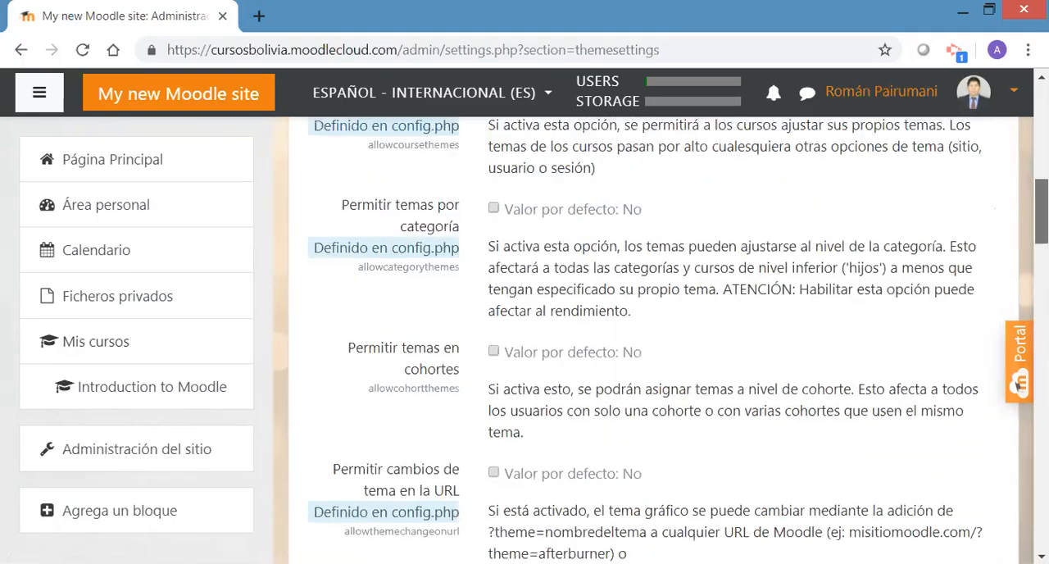
pyautogui.scroll(2, 1019, 384)
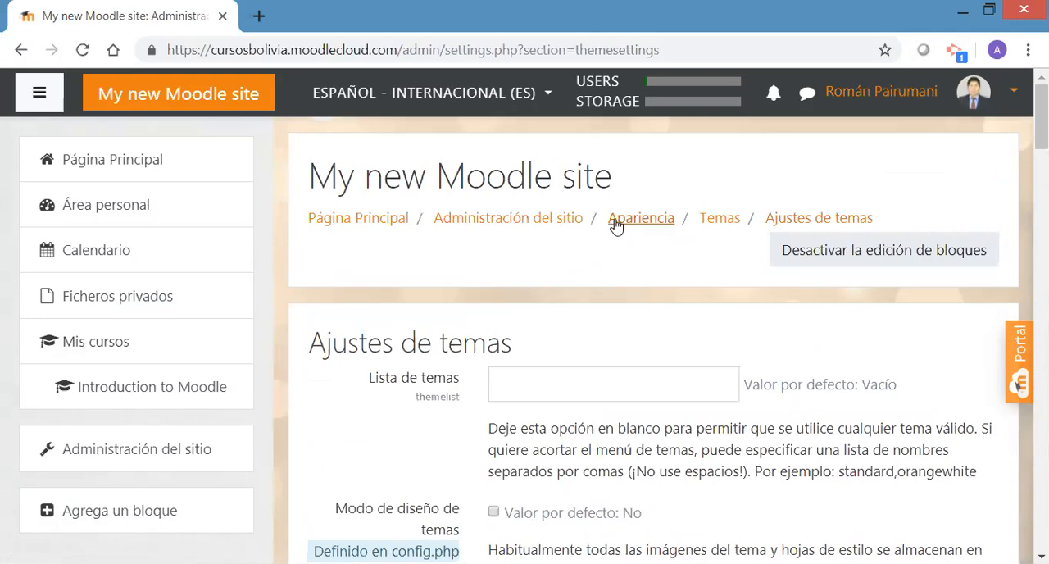
# Return to the site administration and open the Cursos settings in the Apariencia category
pyautogui.click(554, 223)
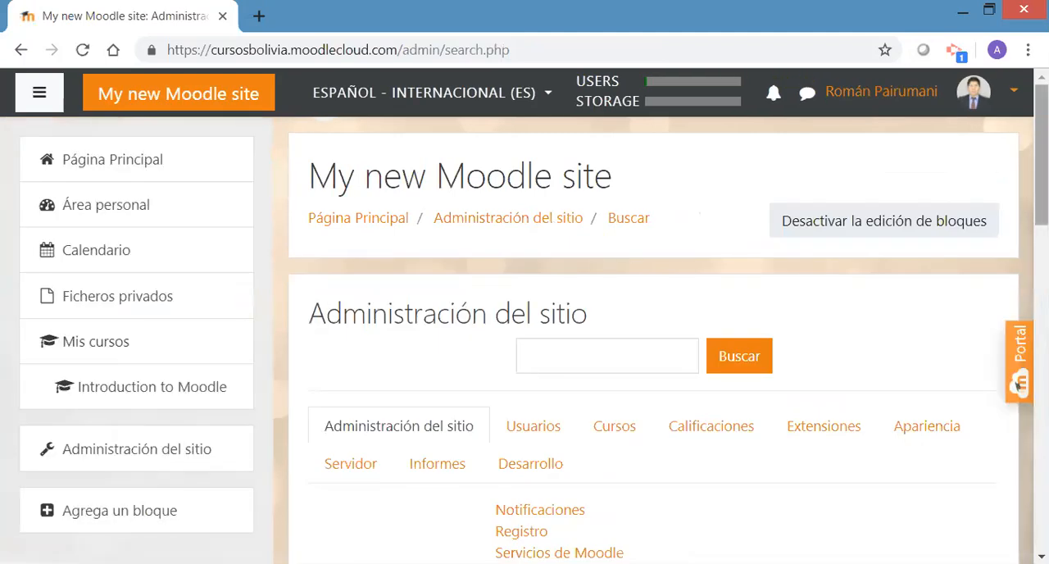
pyautogui.scroll(-2, 656, 328)
pyautogui.scroll(-2, 656, 328)
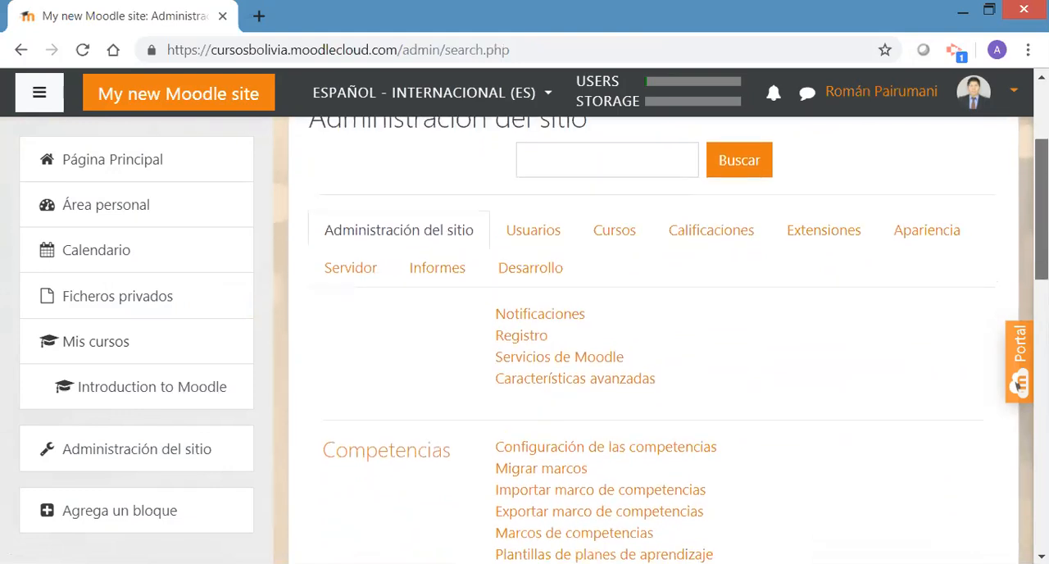
pyautogui.scroll(1, 661, 340)
pyautogui.click(912, 268)
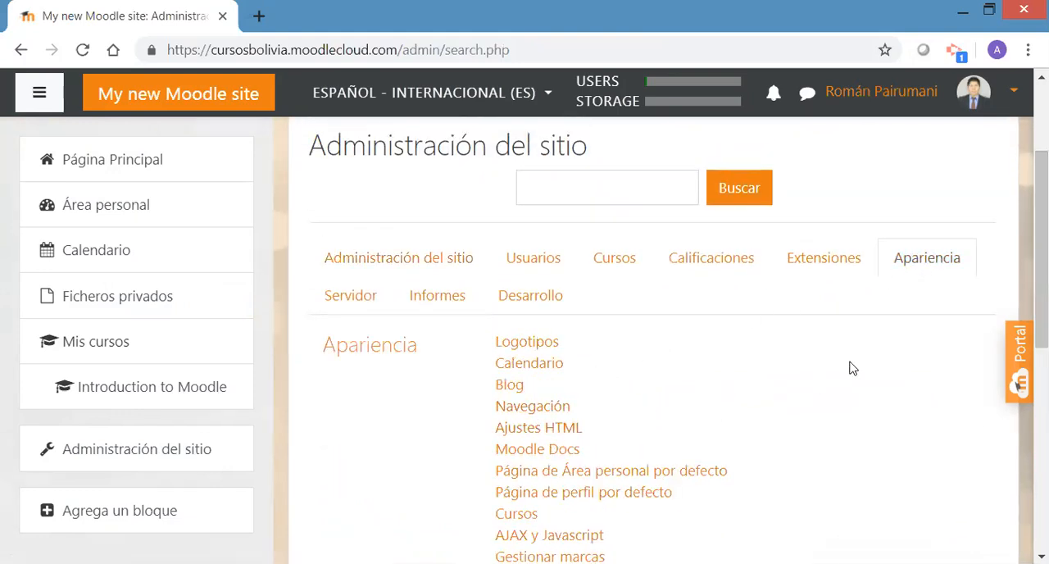
pyautogui.scroll(-1, 1041, 287)
pyautogui.scroll(-1, 655, 328)
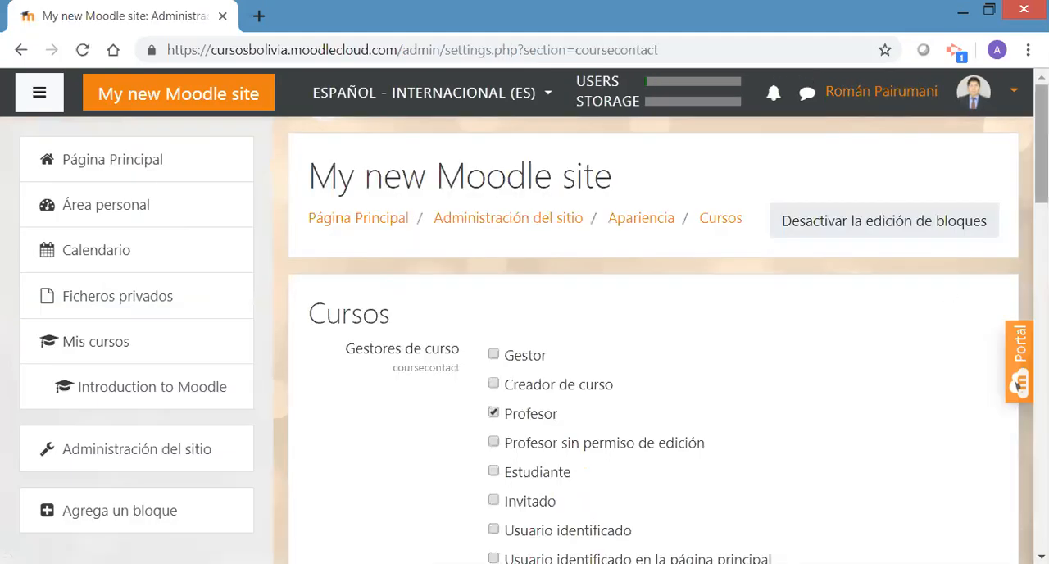
# Review the course manager roles, course name display and listing limits, and return to the site administration
pyautogui.scroll(-2, 661, 324)
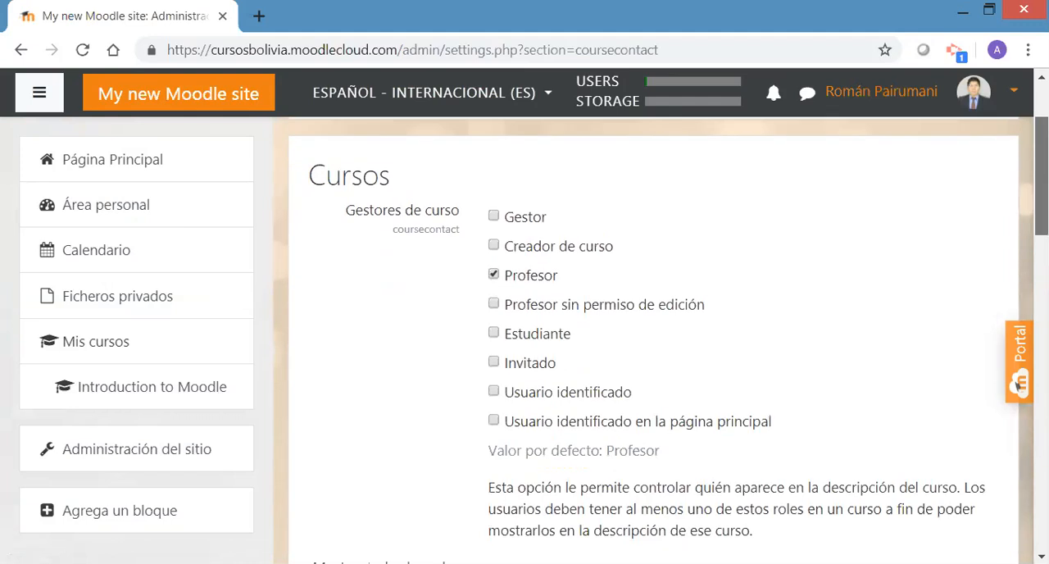
pyautogui.moveTo(1041, 176); pyautogui.dragTo(1005, 342)
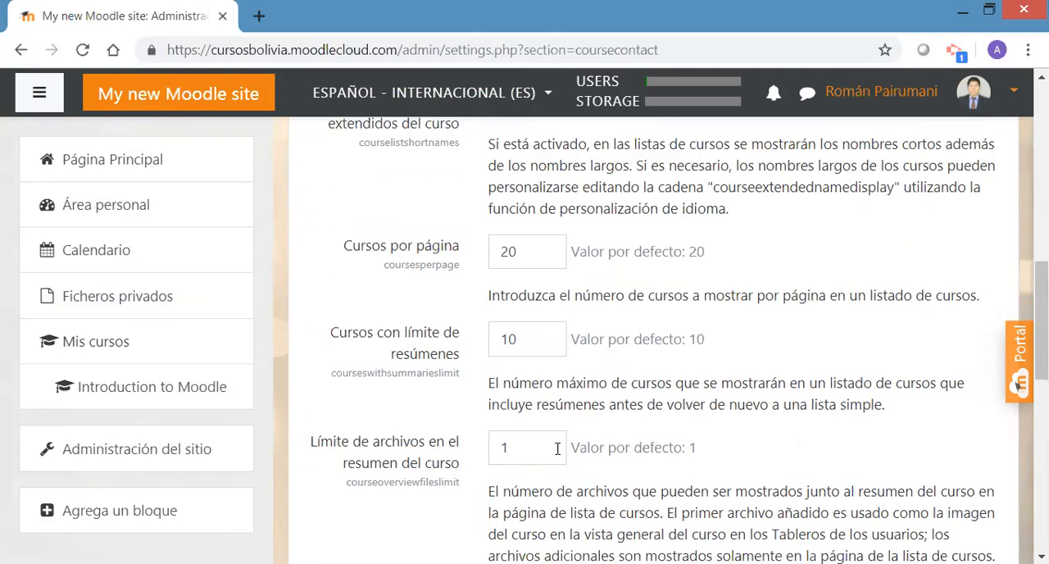
pyautogui.moveTo(1041, 324); pyautogui.dragTo(1041, 281)
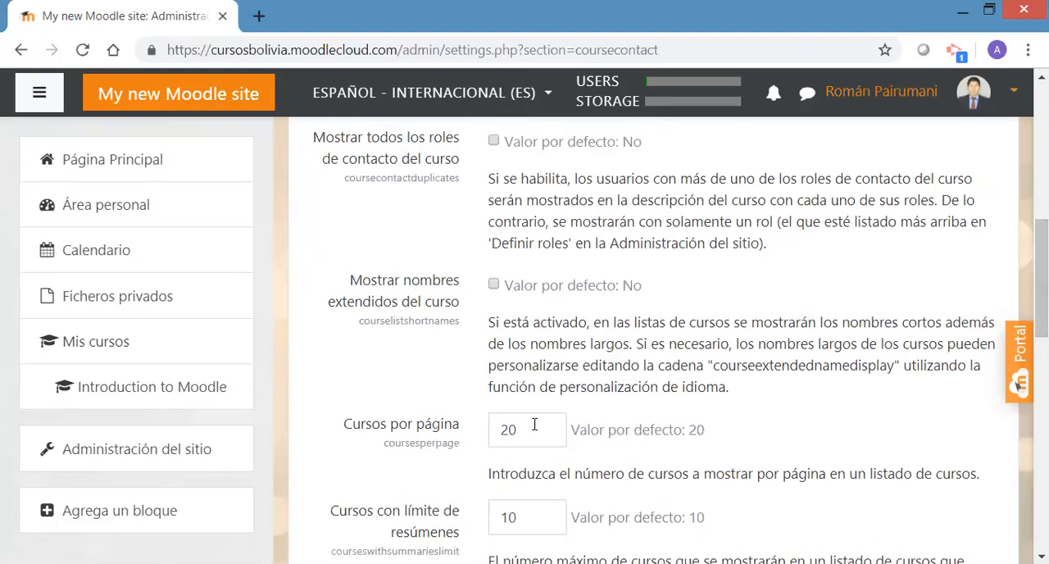
pyautogui.moveTo(1040, 278); pyautogui.dragTo(1041, 132)
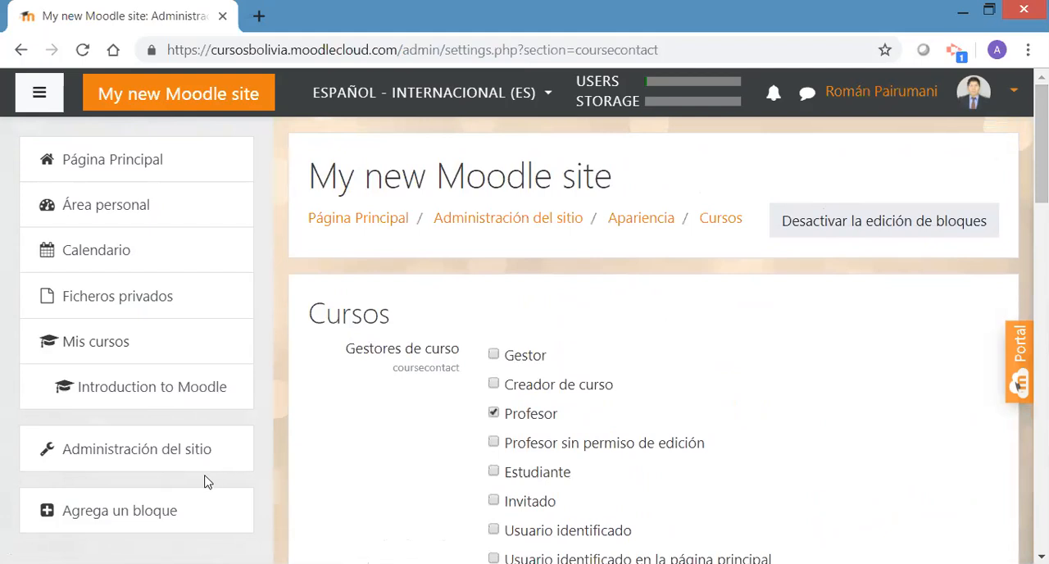
pyautogui.click(153, 453)
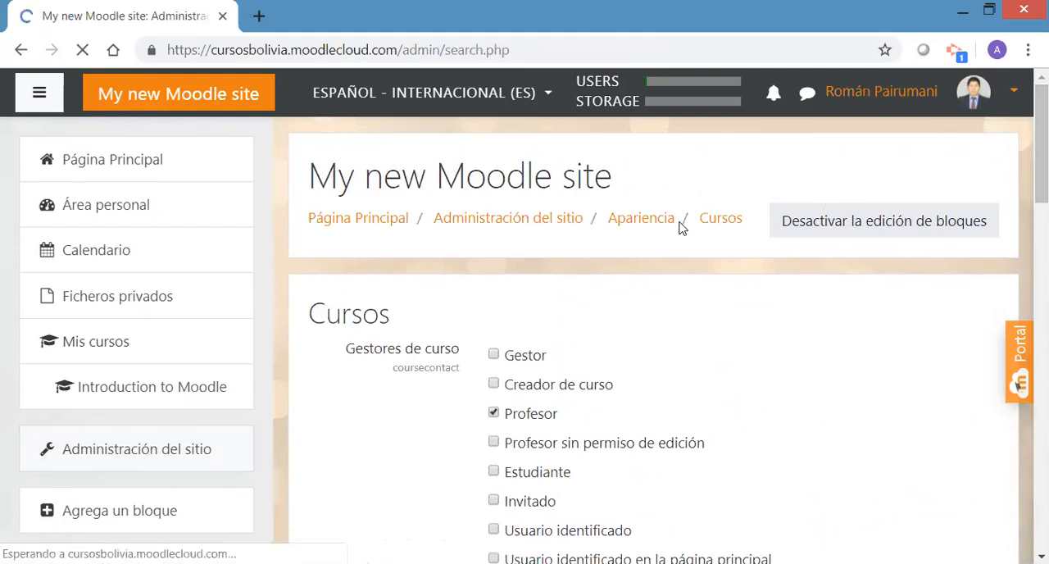
# Return to the site's Página Principal and open the course Contabilidad Básica para emprendedores from the available courses
pyautogui.moveTo(1041, 155); pyautogui.dragTo(1016, 83)
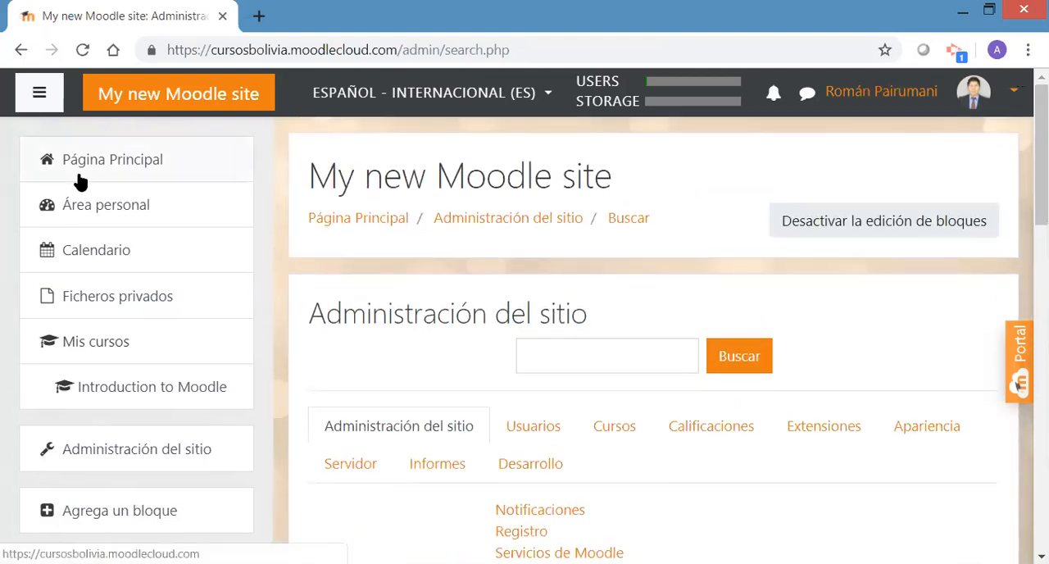
pyautogui.click(121, 174)
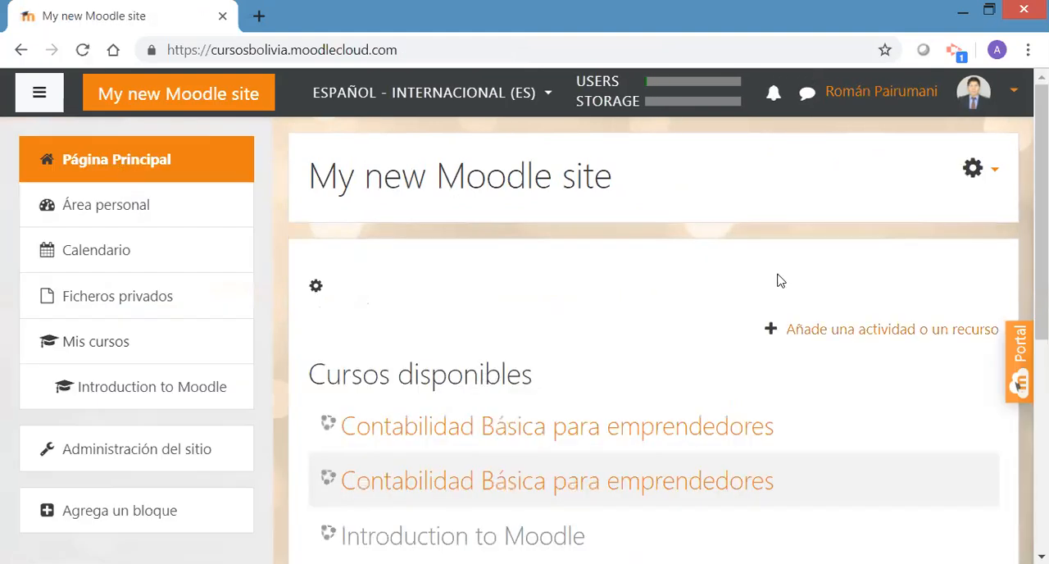
pyautogui.moveTo(1042, 221); pyautogui.dragTo(1042, 263)
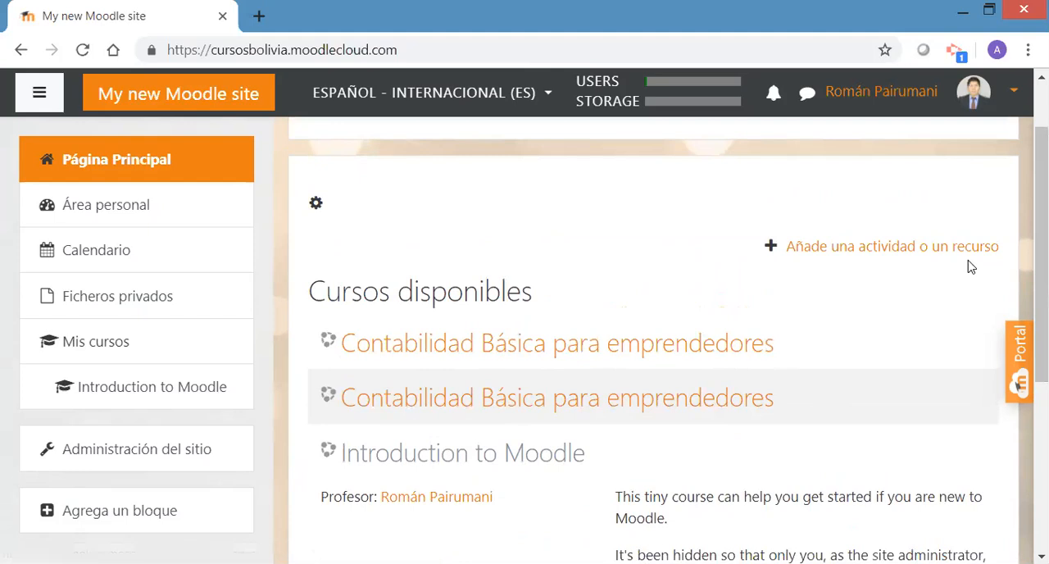
pyautogui.scroll(-3, 1018, 385)
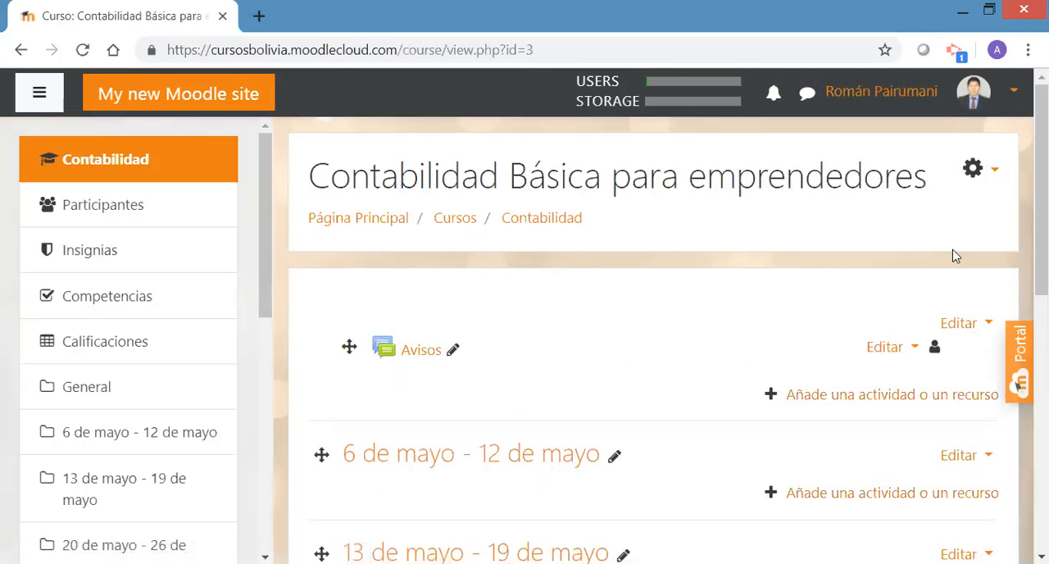
# Display the administration options of the Contabilidad Básica para emprendedores course and look through them
pyautogui.click(994, 174)
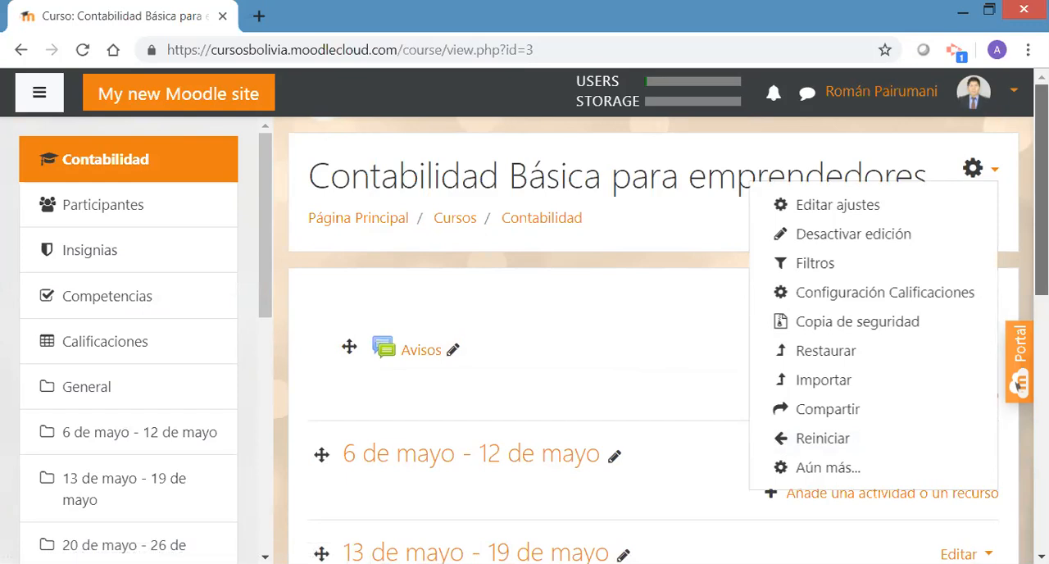
pyautogui.scroll(-1, 1018, 385)
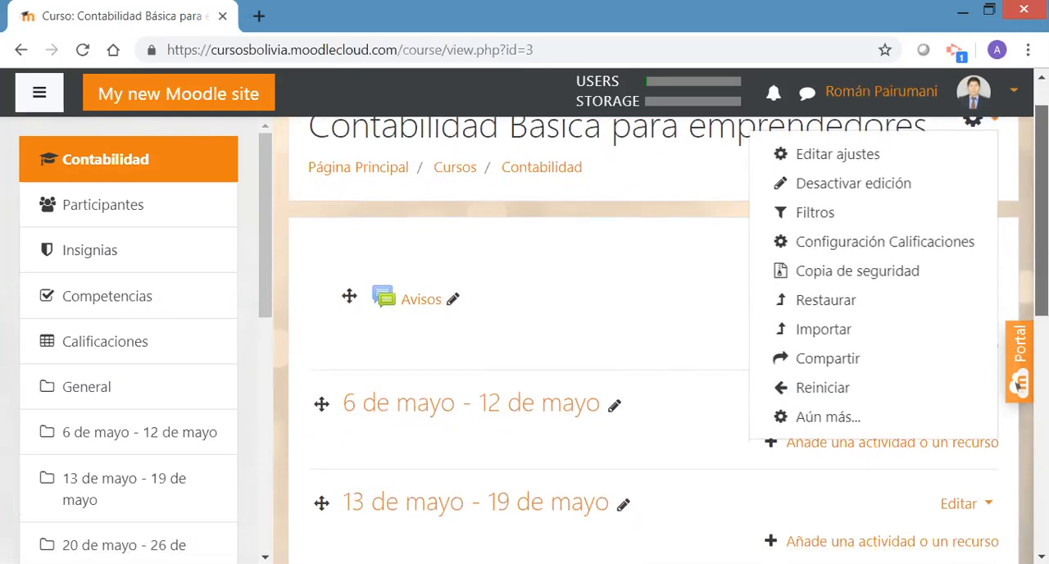
pyautogui.scroll(1, 1018, 385)
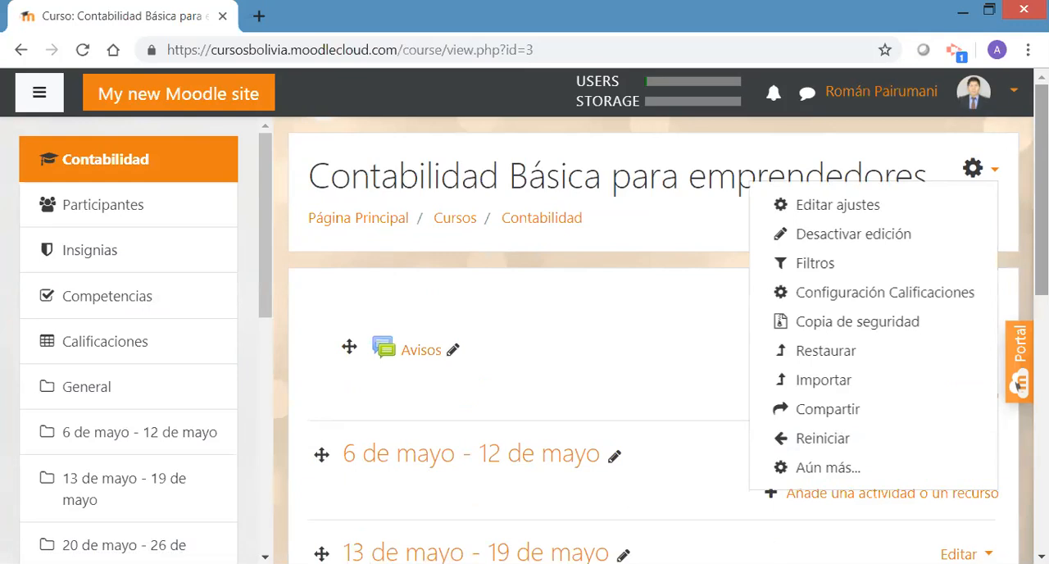